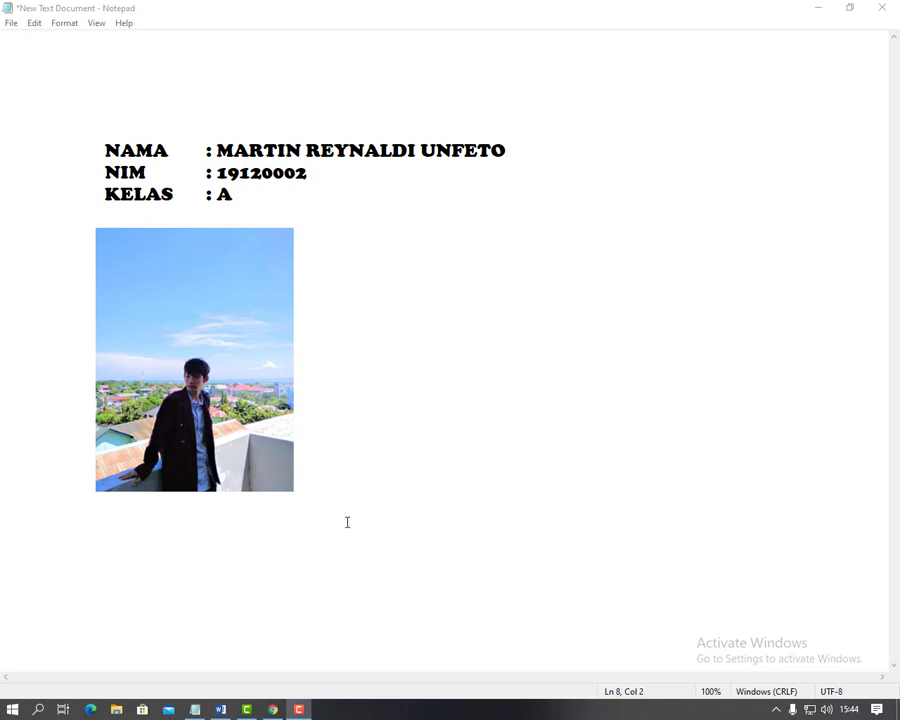
Review the highlighted hospital case background and the database question list in the Word exam document.
left_click(220, 708)
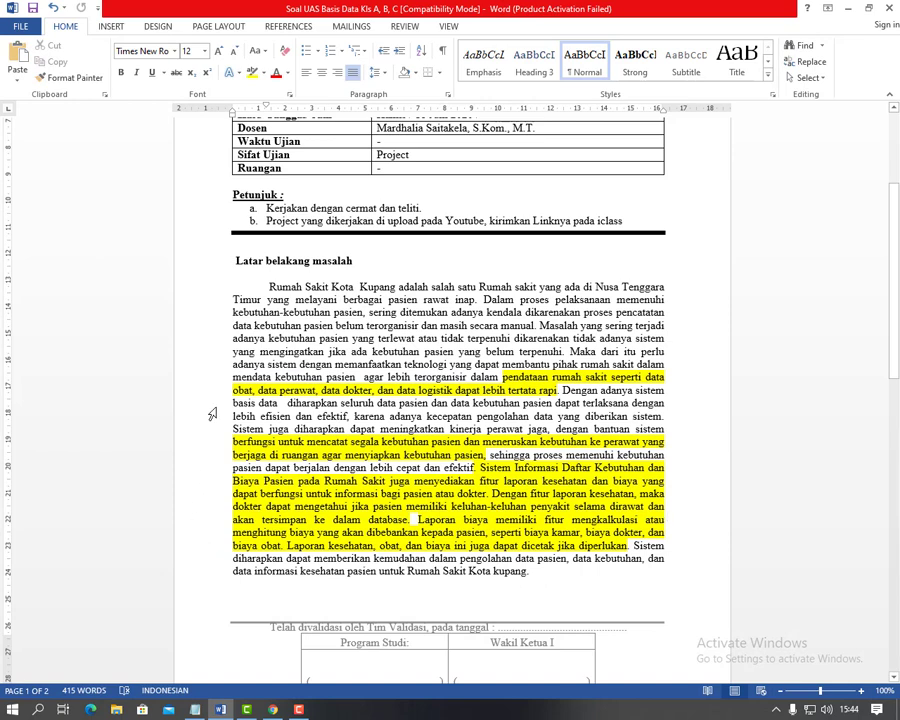
scroll(215, 458, "down", 1)
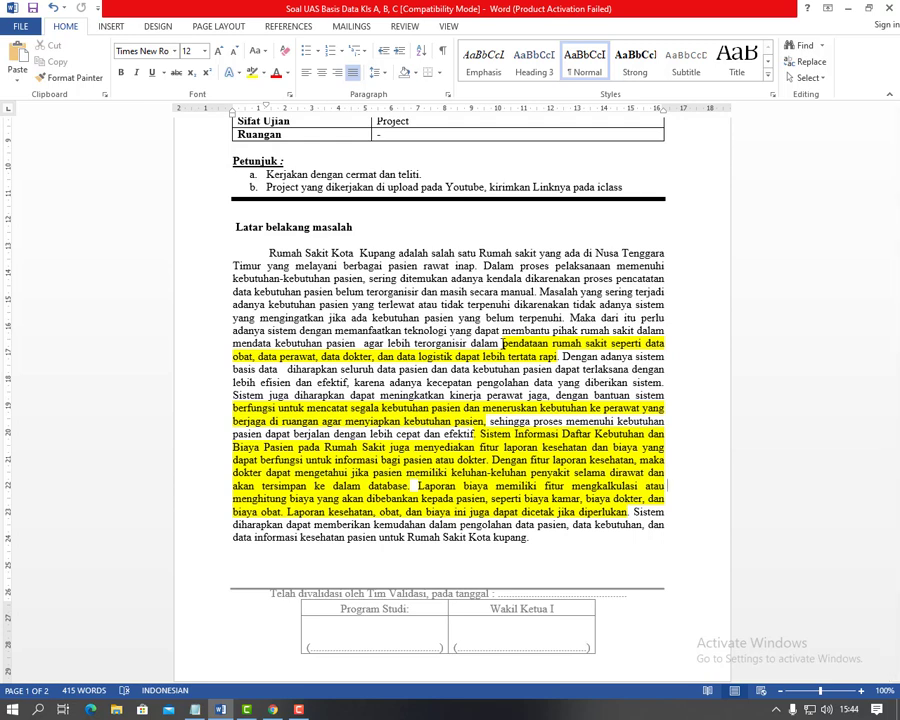
left_click_drag(503, 343, 540, 343)
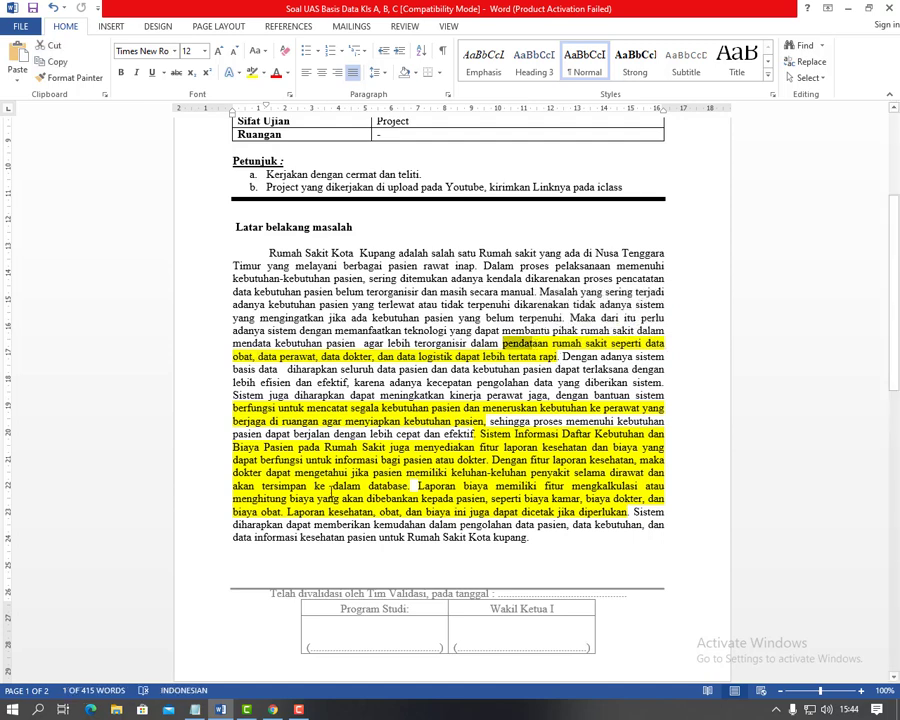
scroll(330, 493, "down", 9)
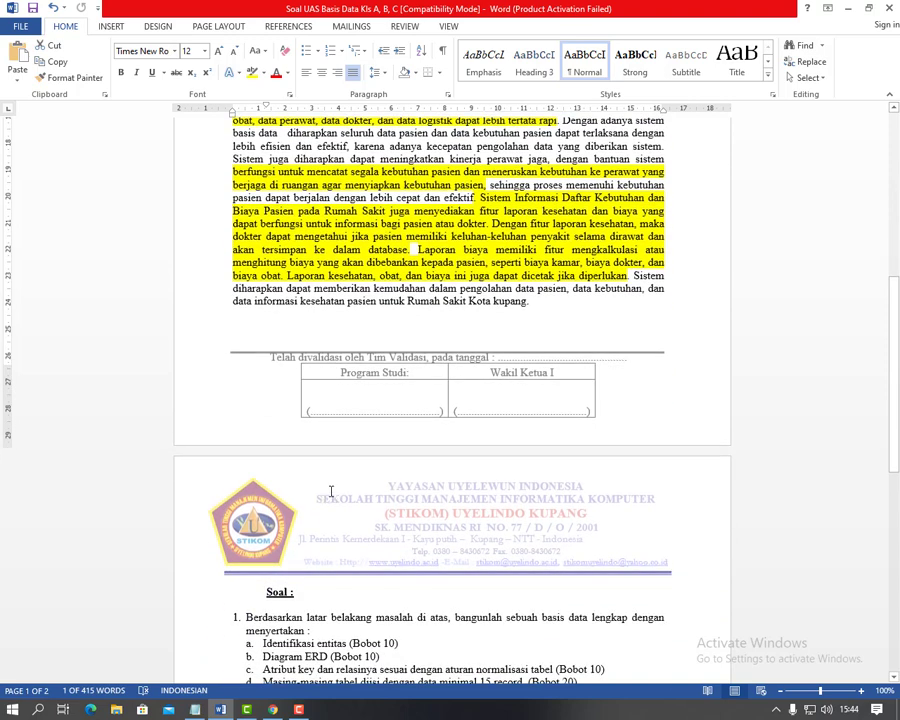
scroll(330, 491, "down", 3)
scroll(330, 491, "down", 2)
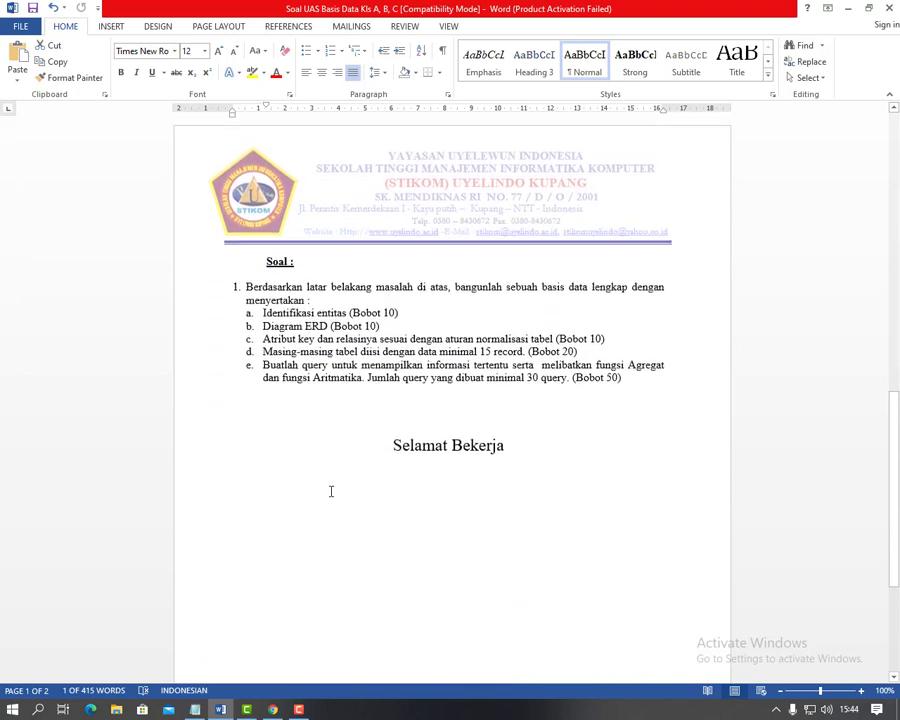
scroll(330, 491, "up", 1)
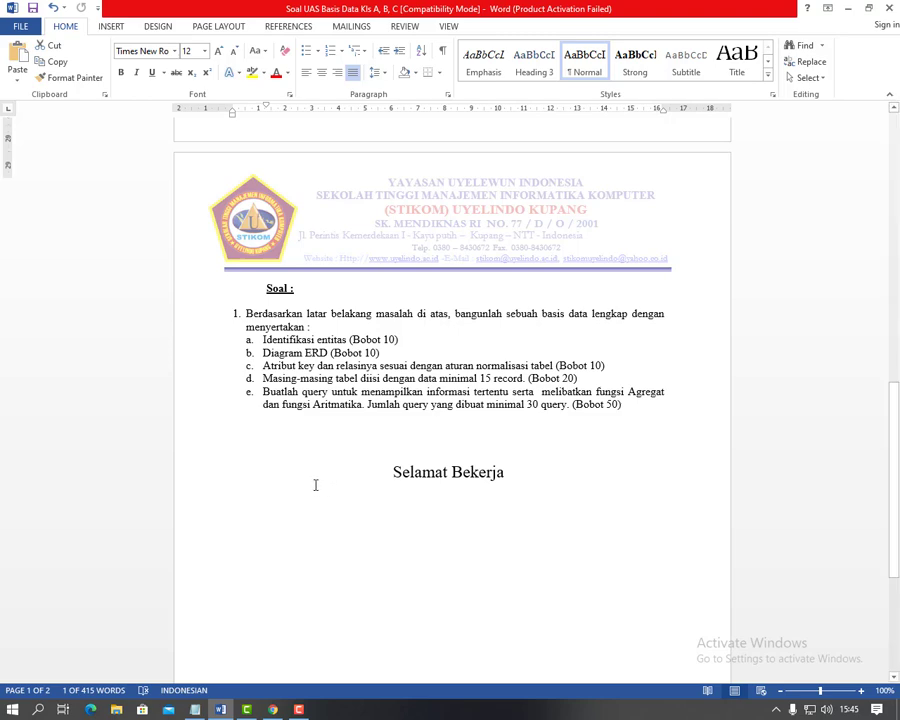
scroll(315, 483, "up", 3)
scroll(312, 510, "up", 6)
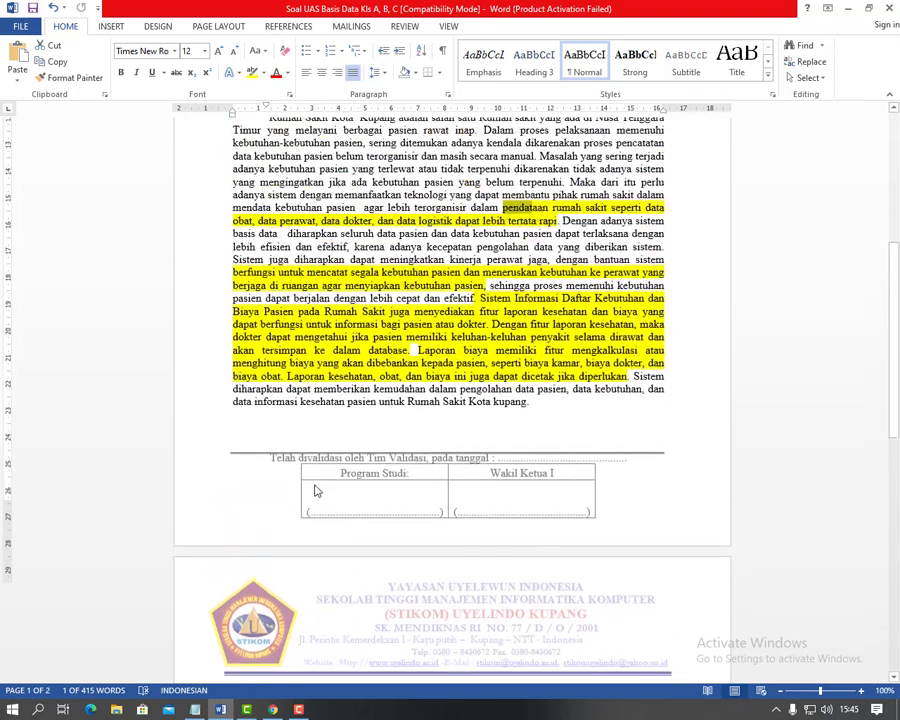
scroll(312, 500, "down", 9)
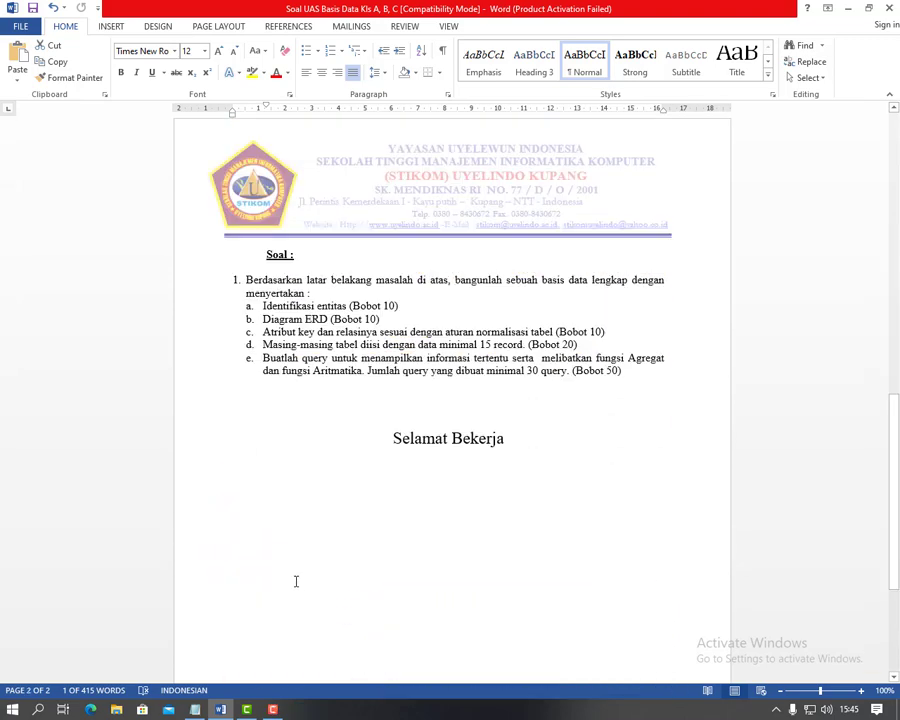
Open the existing Visio drawing from the desktop, dismiss the activation wizard, and create a new blank drawing.
left_click(847, 8)
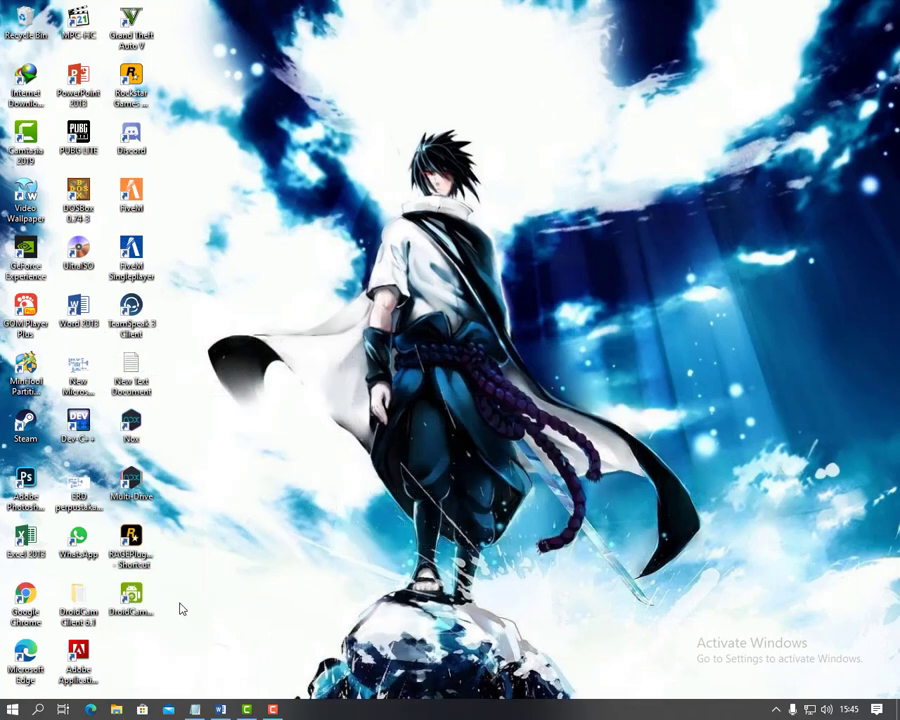
double_click(74, 370)
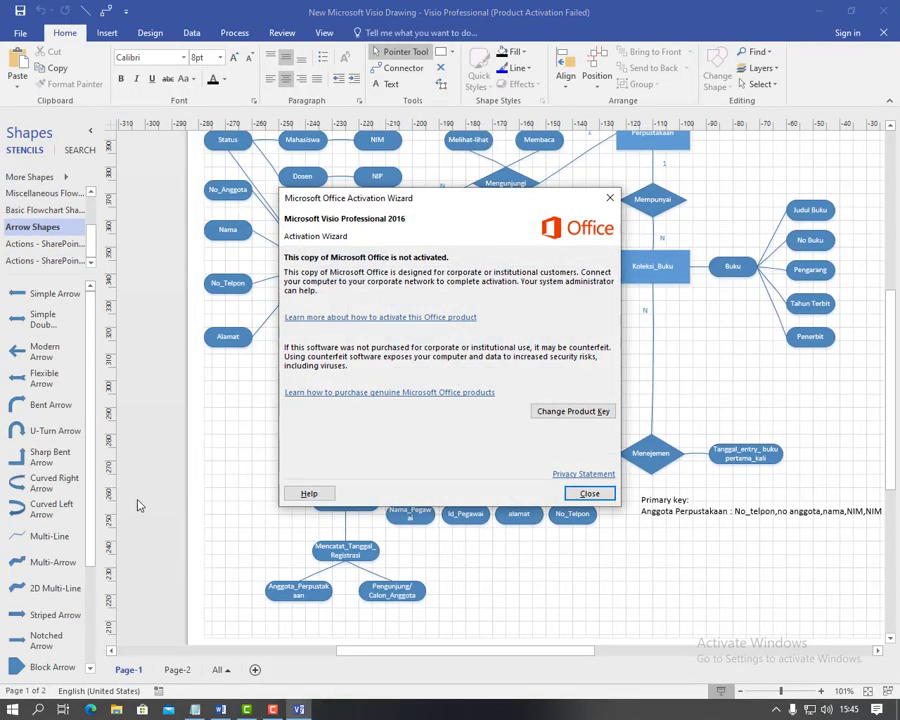
left_click(589, 494)
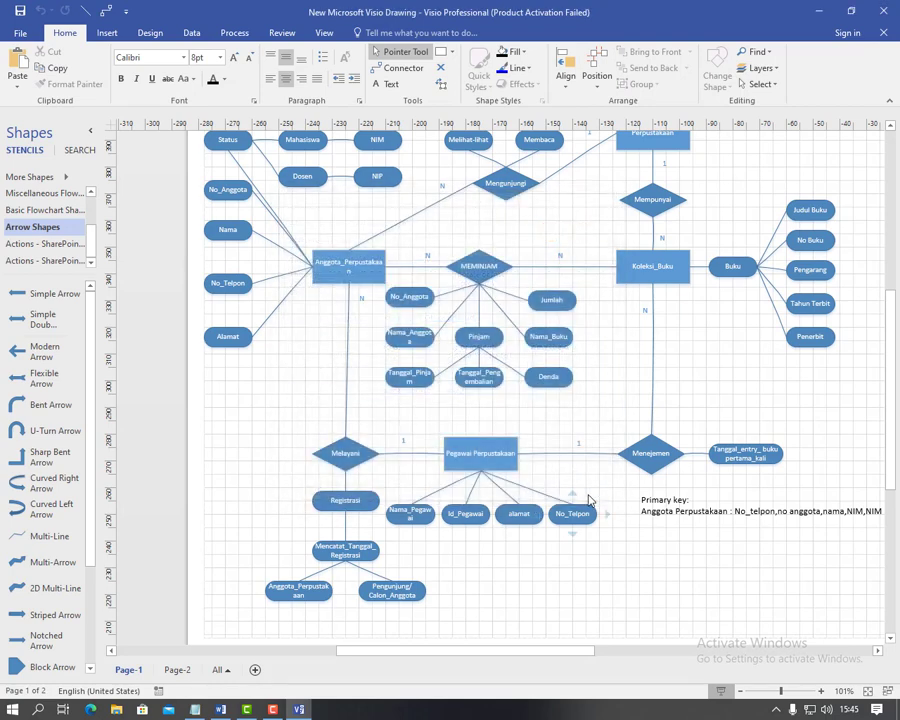
key("ctrl+n")
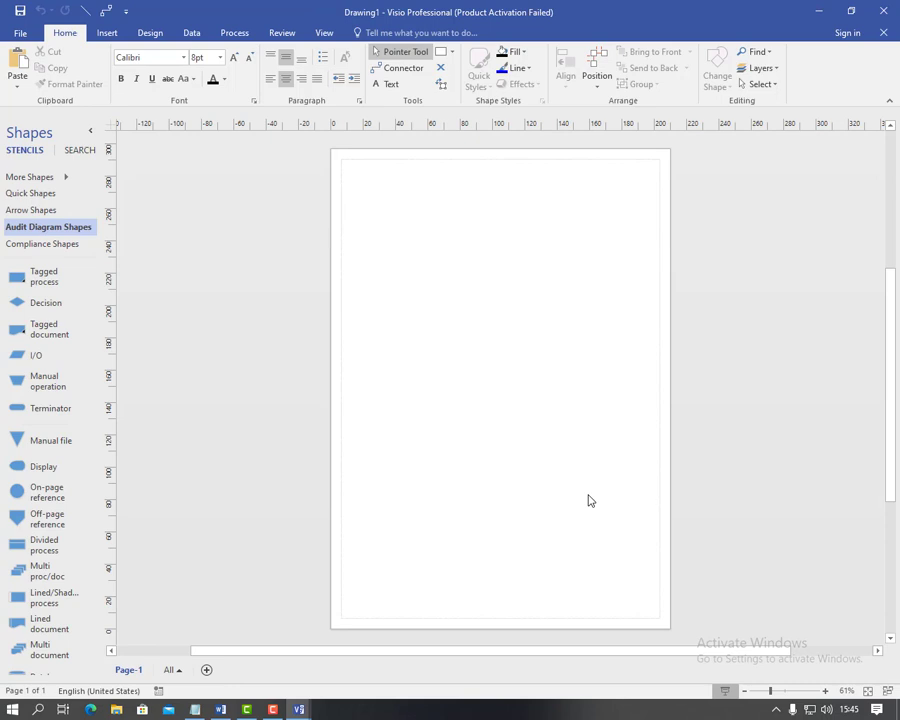
Set the drawing page to the pre-defined A1 size, 594 mm x 841 mm, with landscape orientation.
left_click(114, 33)
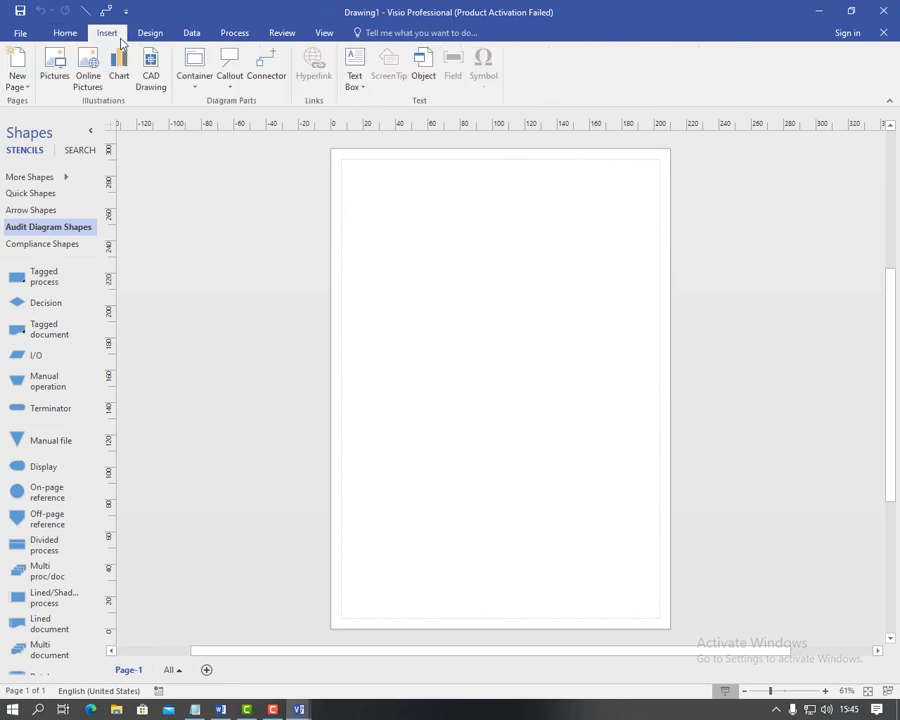
left_click(150, 34)
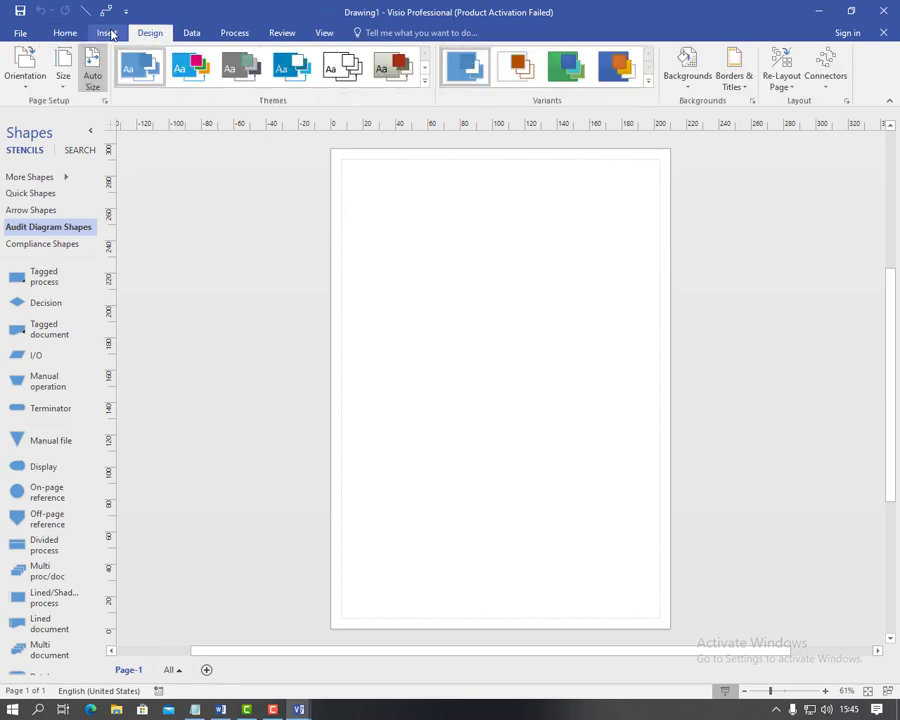
left_click(58, 66)
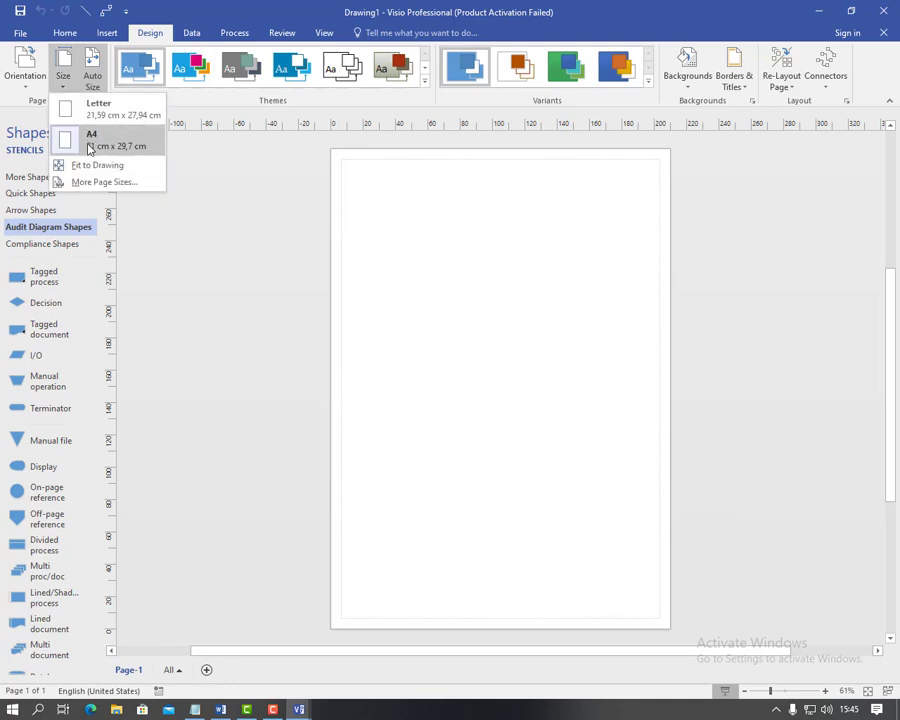
left_click(70, 182)
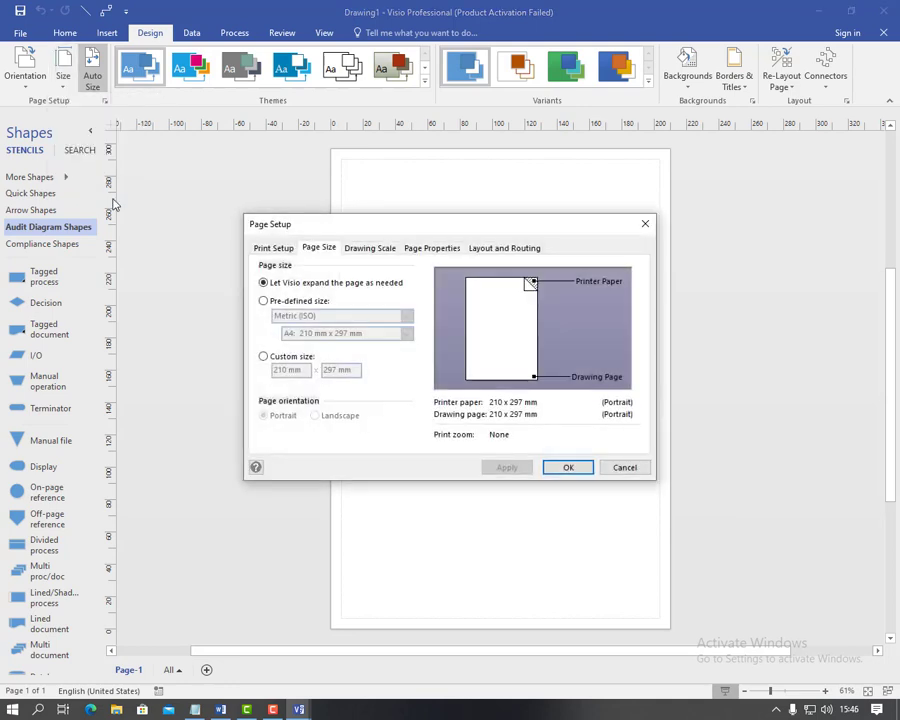
left_click(265, 301)
left_click(286, 333)
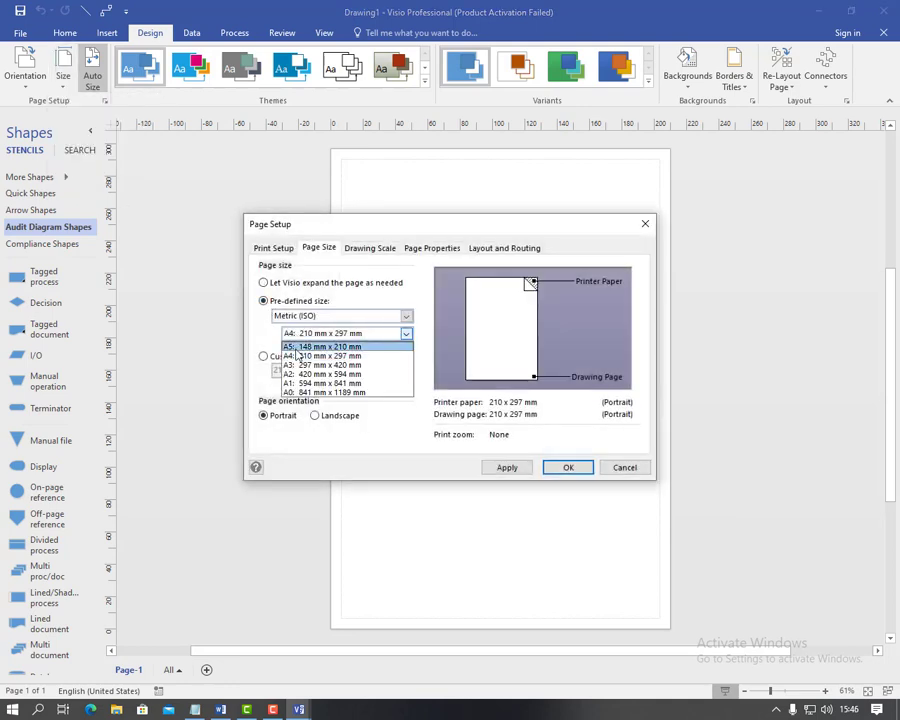
left_click(301, 383)
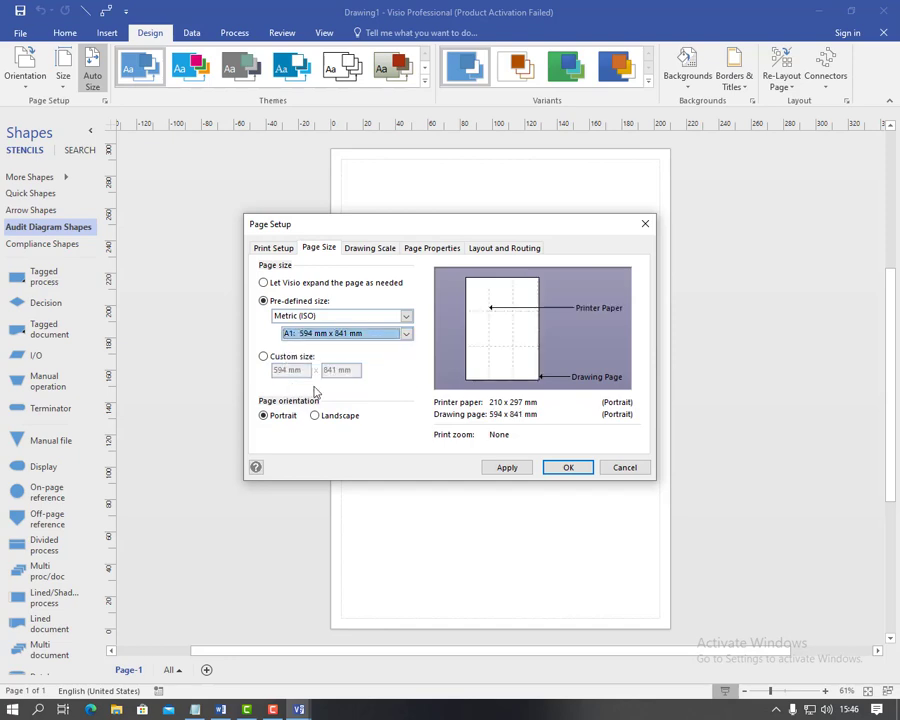
left_click(568, 466)
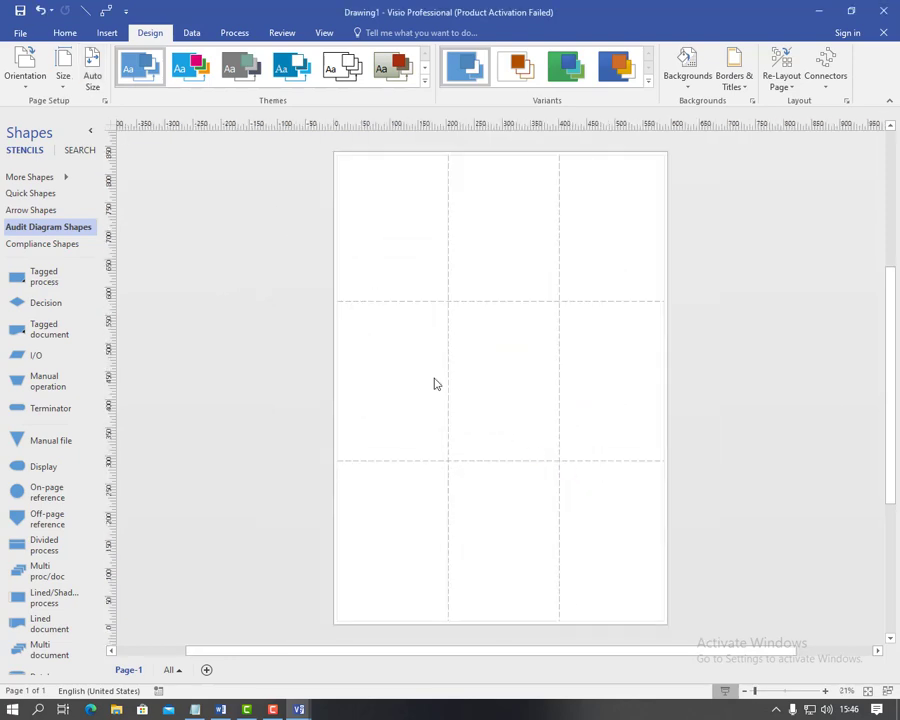
left_click(22, 75)
left_click(42, 142)
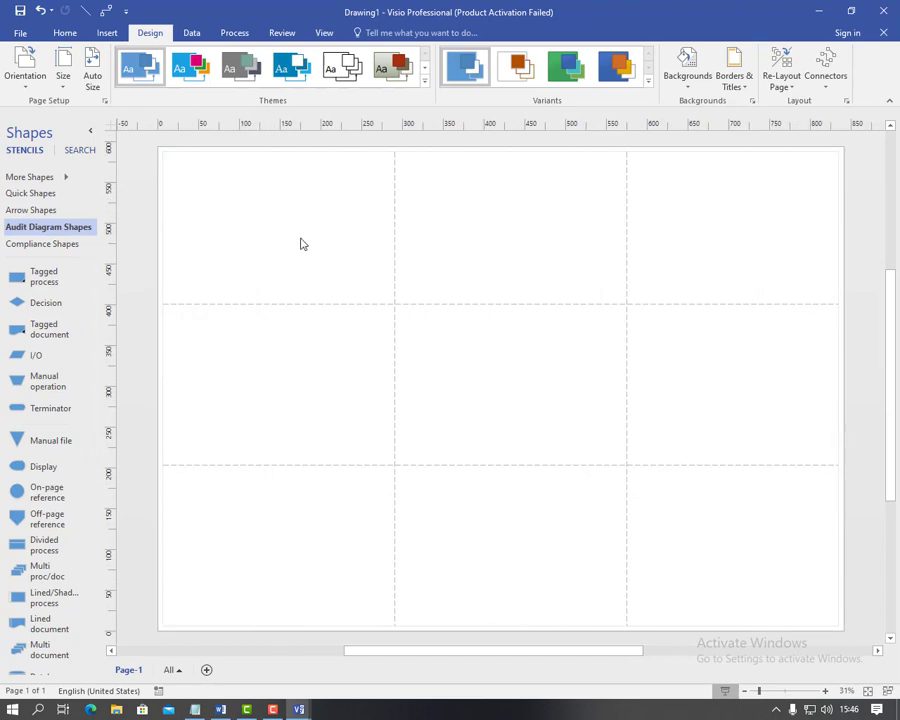
Add the Basic Flowchart Shapes stencil from the Flowchart category to the available shapes.
scroll(302, 242, "up", 2)
scroll(302, 242, "down", 3)
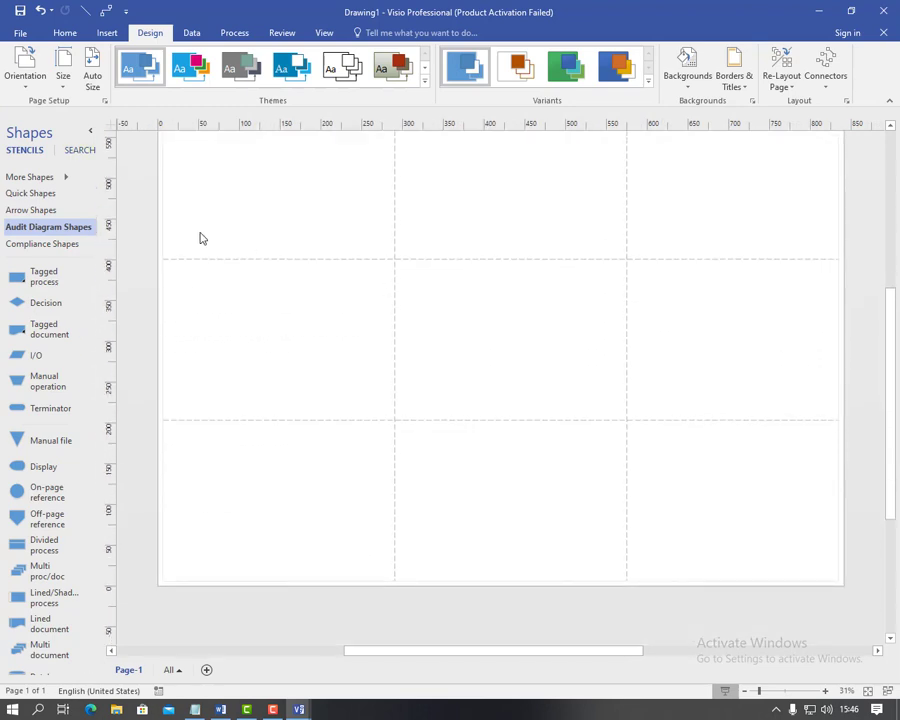
left_click(22, 194)
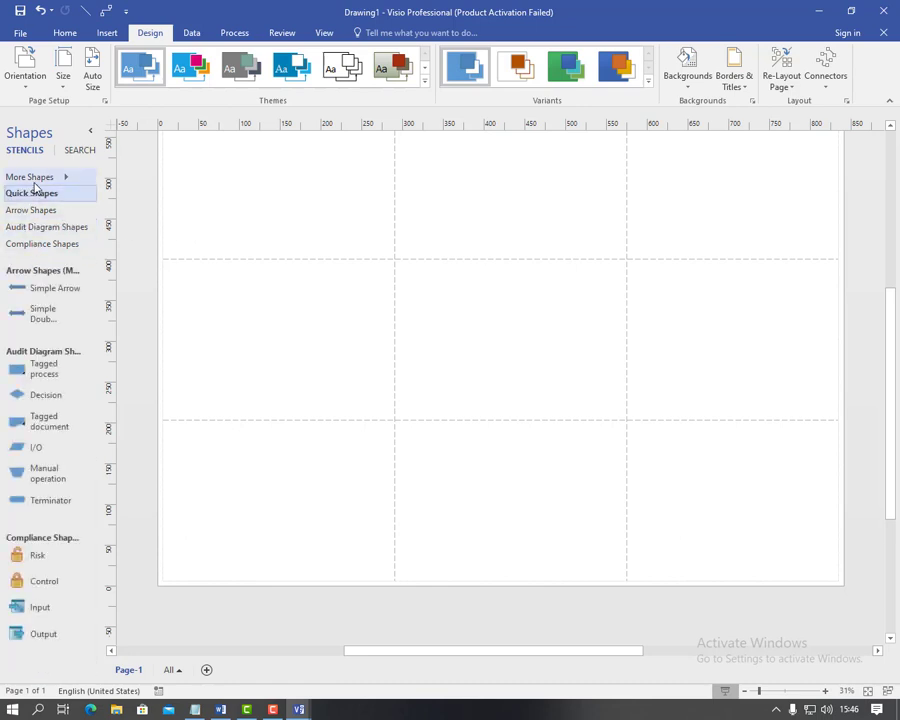
left_click(34, 180)
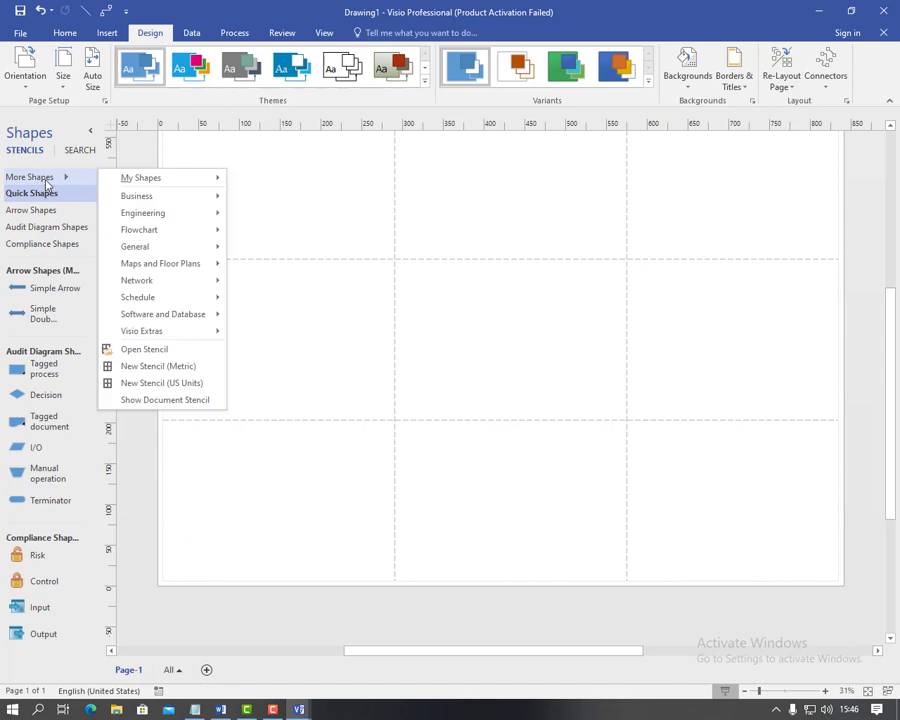
mouse_move(170, 233)
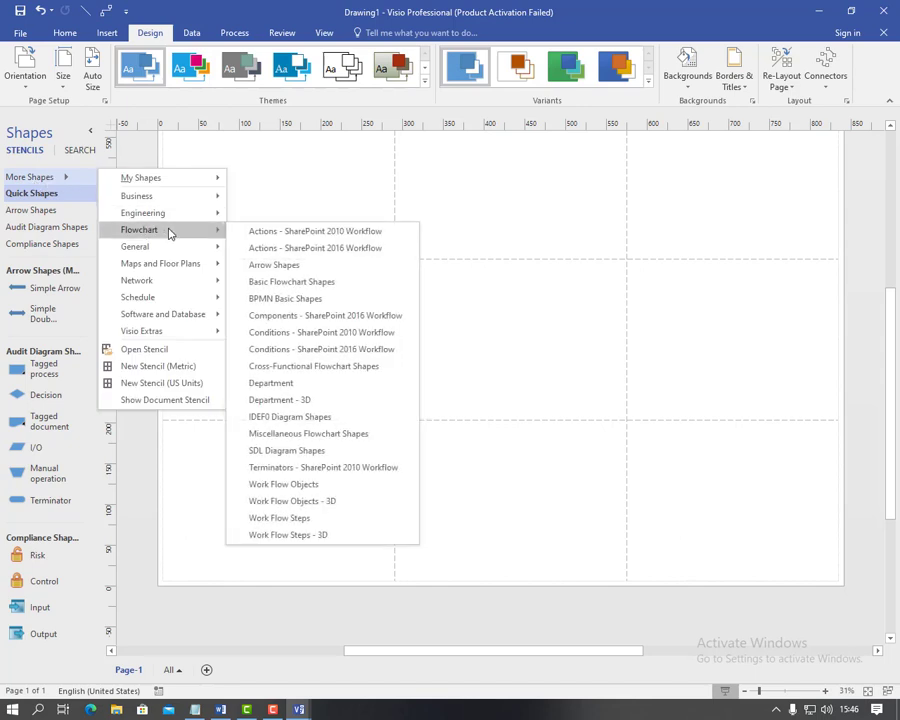
left_click(254, 284)
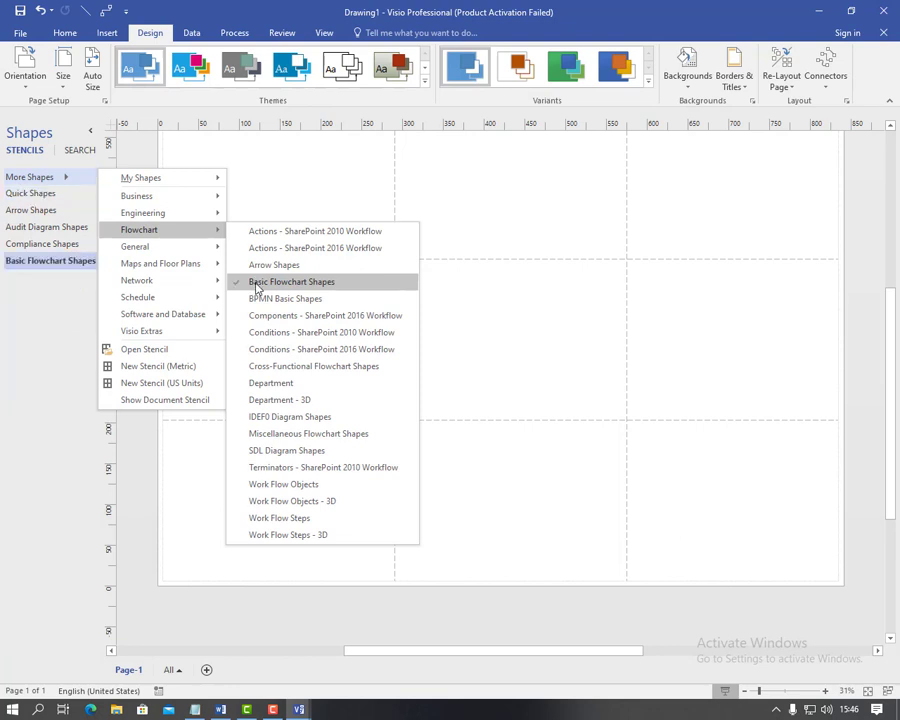
left_click(265, 165)
Place a Process rectangle on the page and move it to the horizontal centre, above the middle row's upper page-break line.
scroll(386, 243, "up", 2)
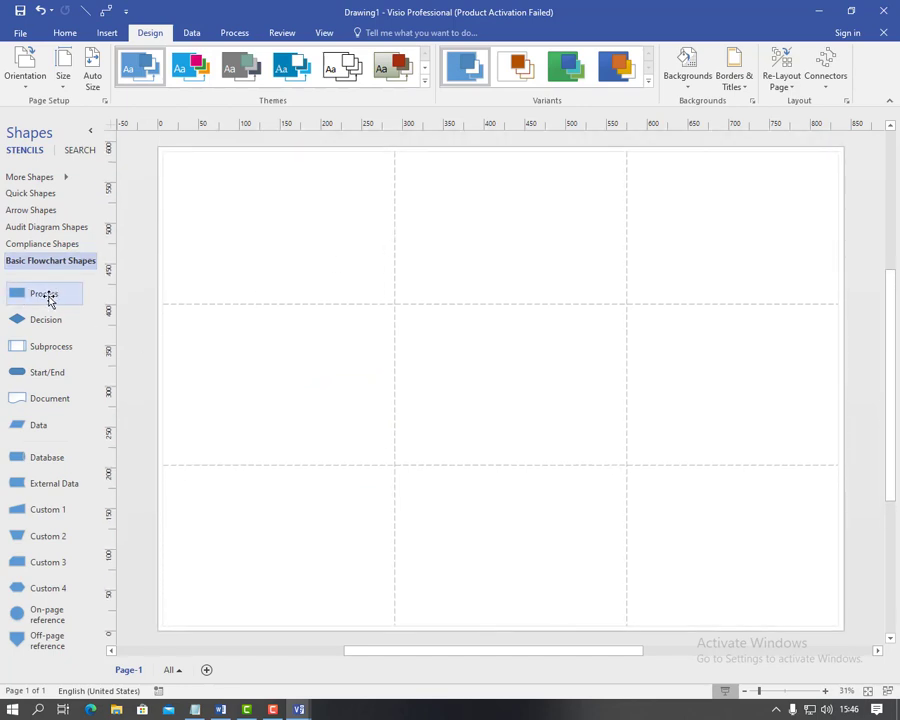
left_click_drag(49, 300, 600, 311)
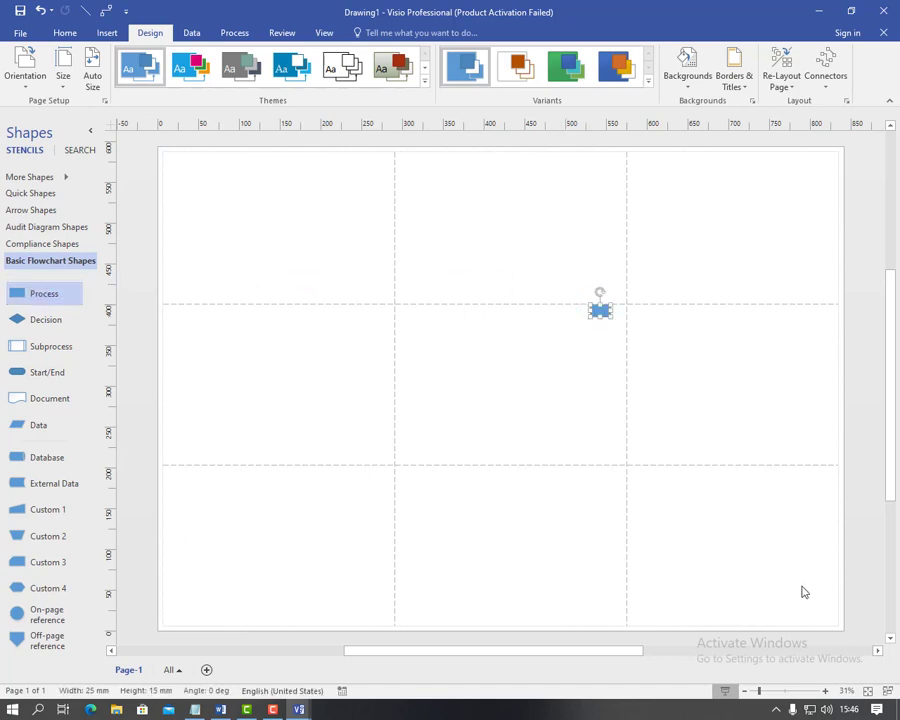
scroll(500, 385, "up", 5)
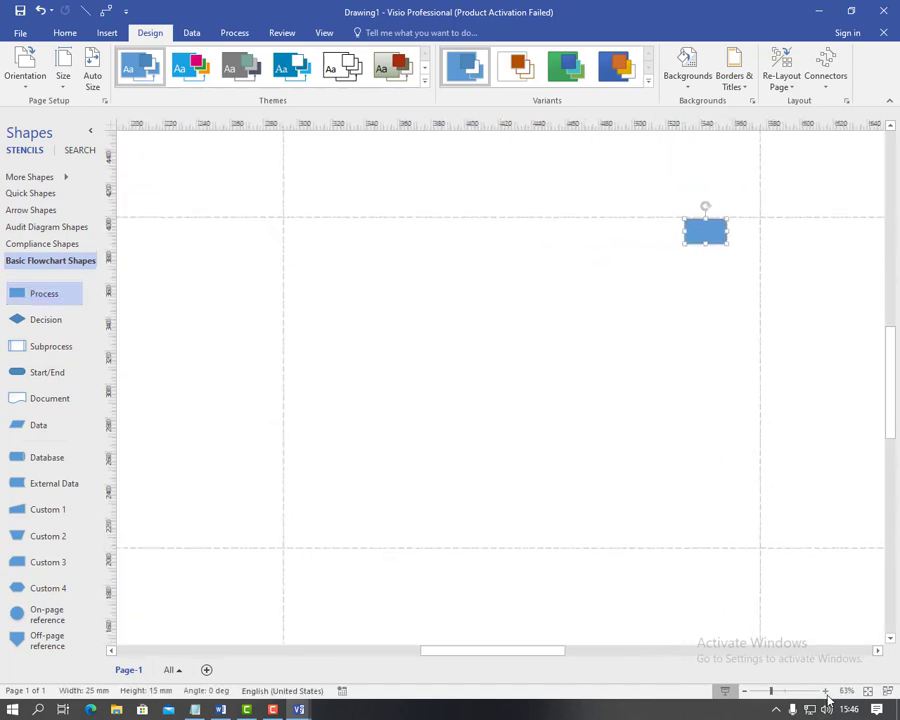
left_click_drag(528, 652, 578, 650)
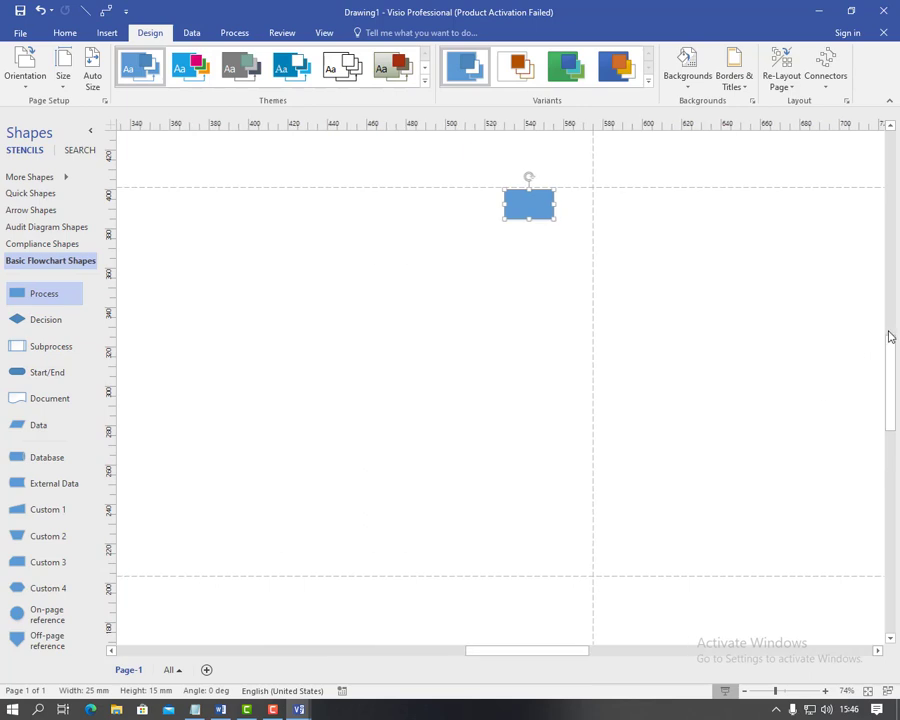
mouse_move(890, 354)
left_mouse_down()
mouse_move(886, 313)
mouse_move(888, 340)
left_mouse_up()
left_click(744, 690)
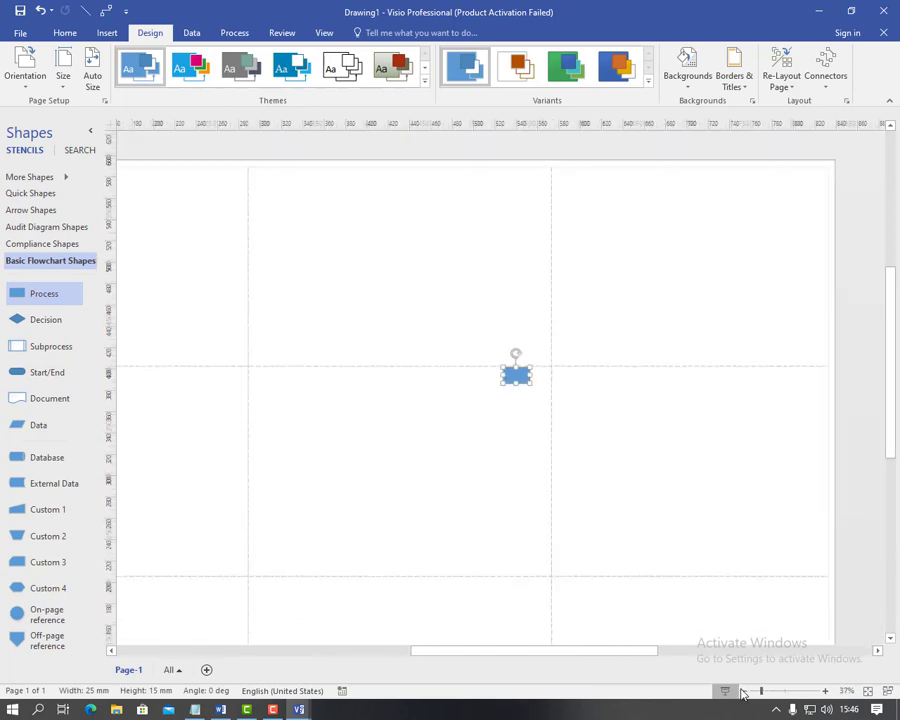
left_click_drag(513, 374, 398, 340)
Label the Process rectangle "dokter".
left_click(825, 690)
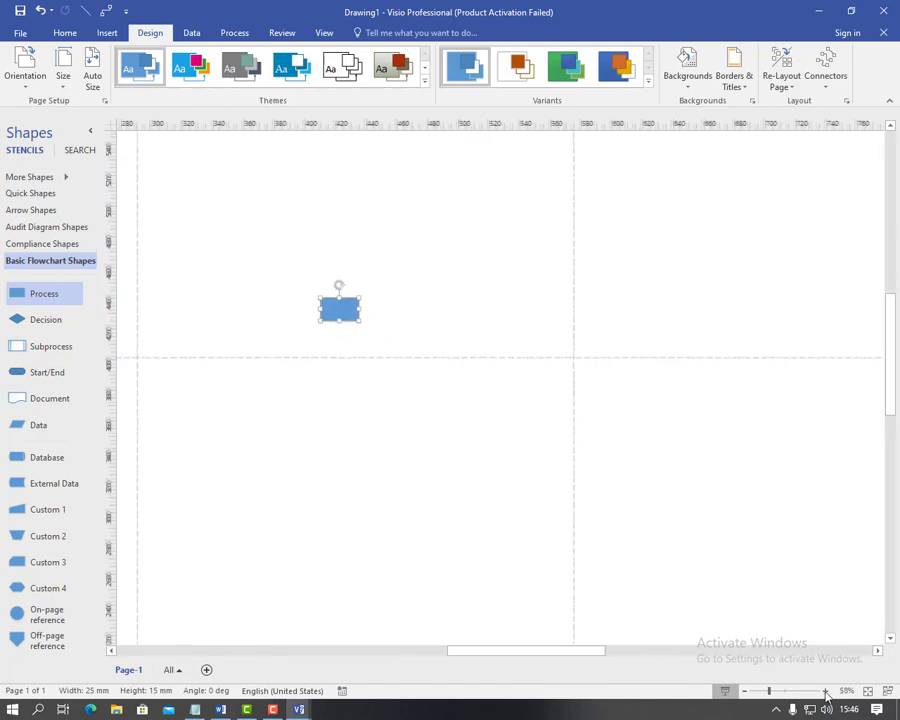
left_click(825, 690)
left_click(825, 691)
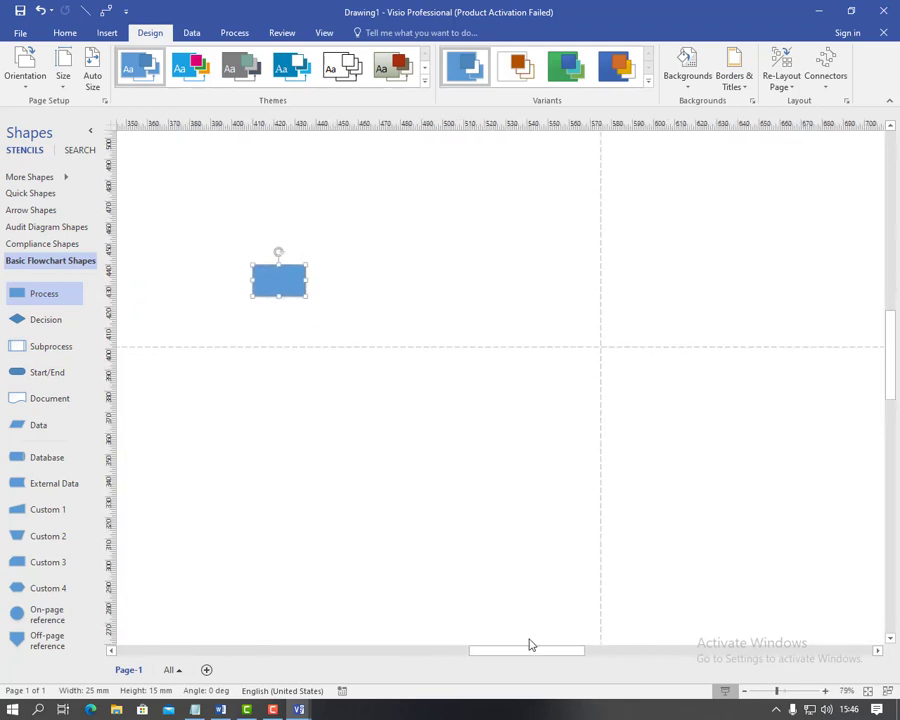
left_click_drag(523, 651, 478, 671)
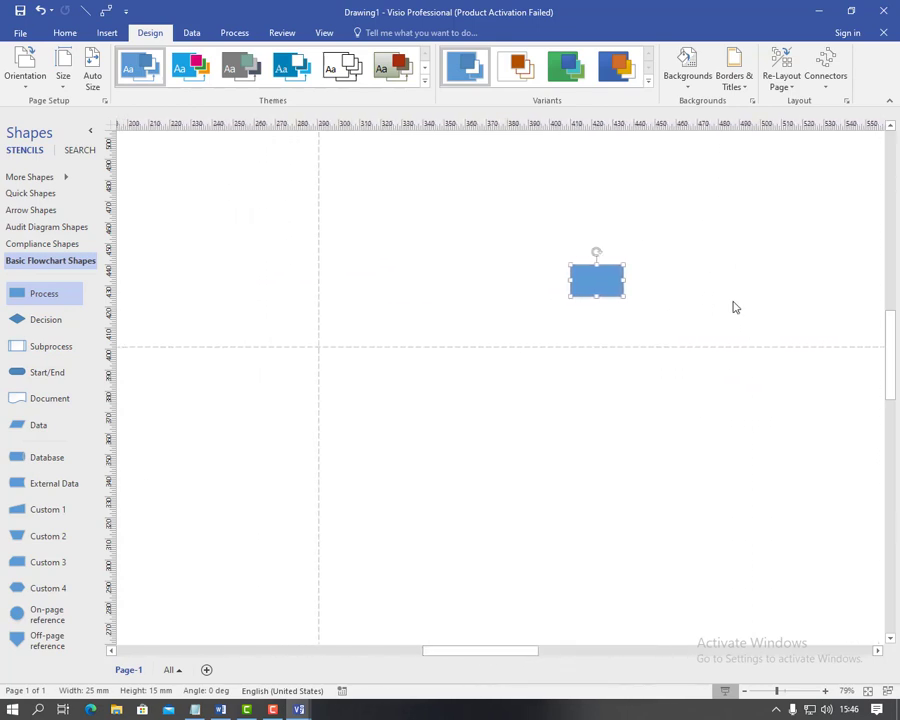
double_click(600, 280)
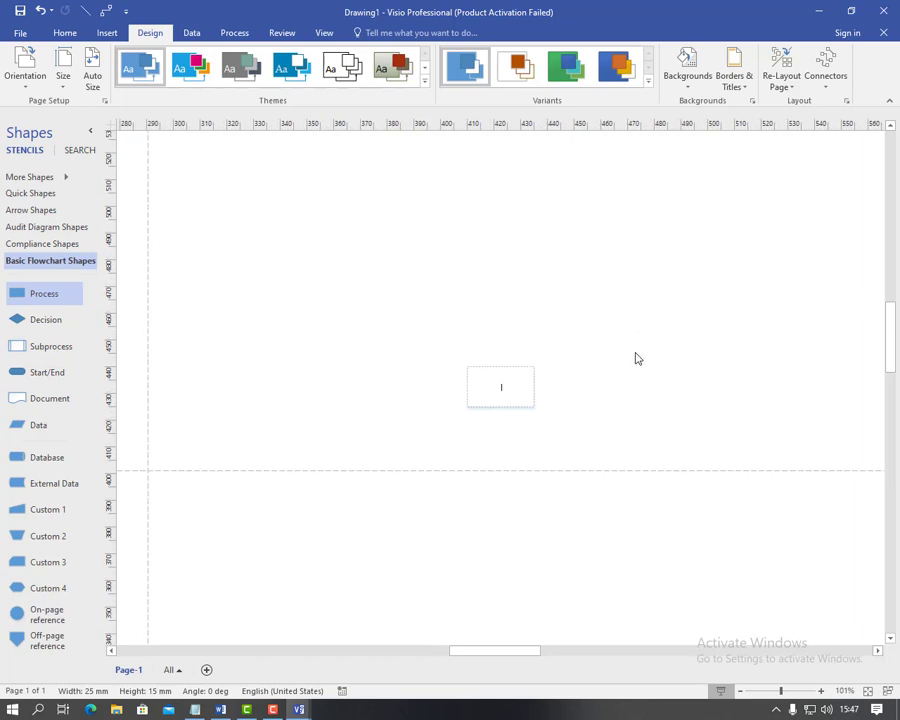
type("ddkter")
left_click(458, 285)
Duplicate the dokter rectangle to a spot above and left of it, and relabel the copy "perawat".
key("ctrl+v")
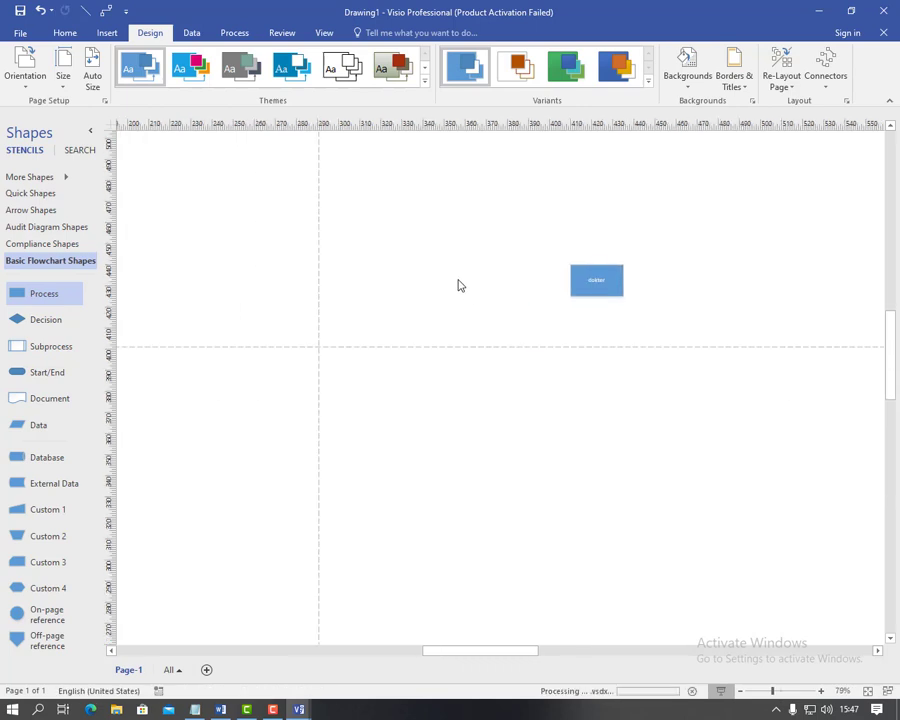
key("Delete")
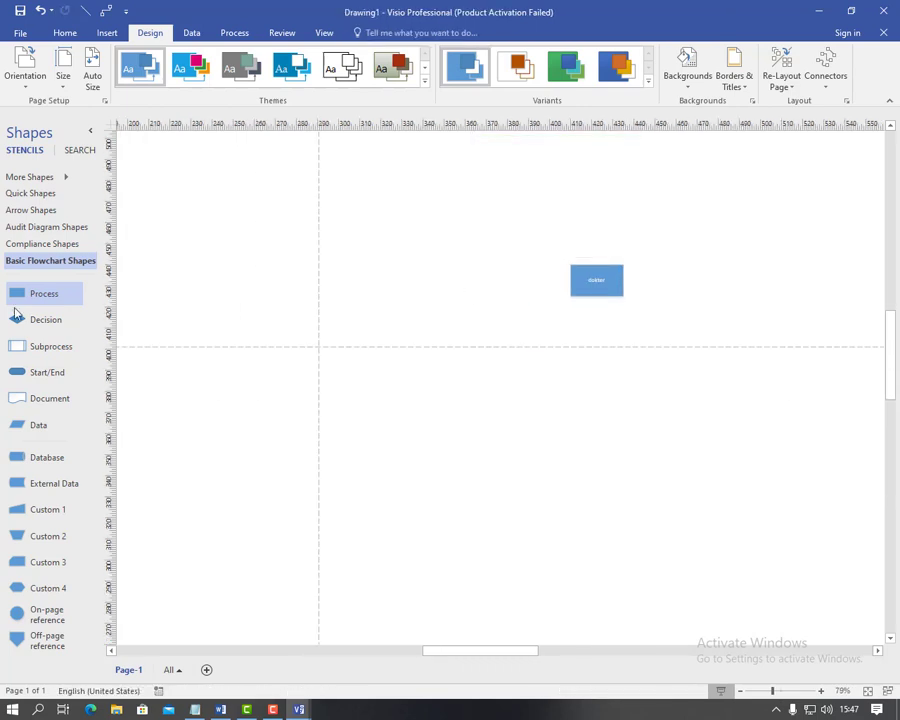
left_click(596, 287)
key("ctrl+c")
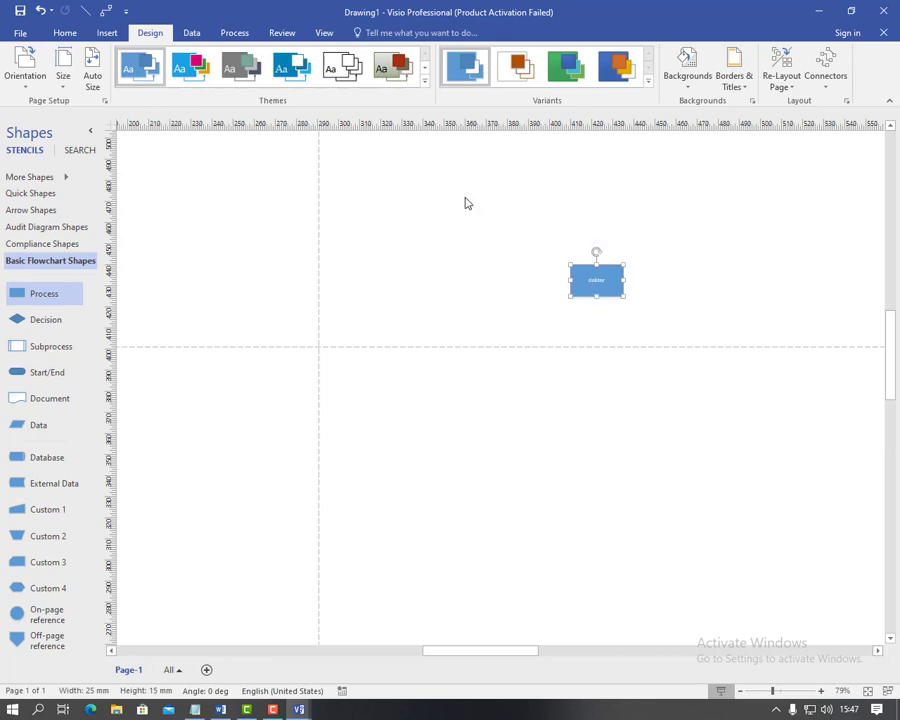
left_click(466, 203)
key("ctrl+v")
double_click(464, 198)
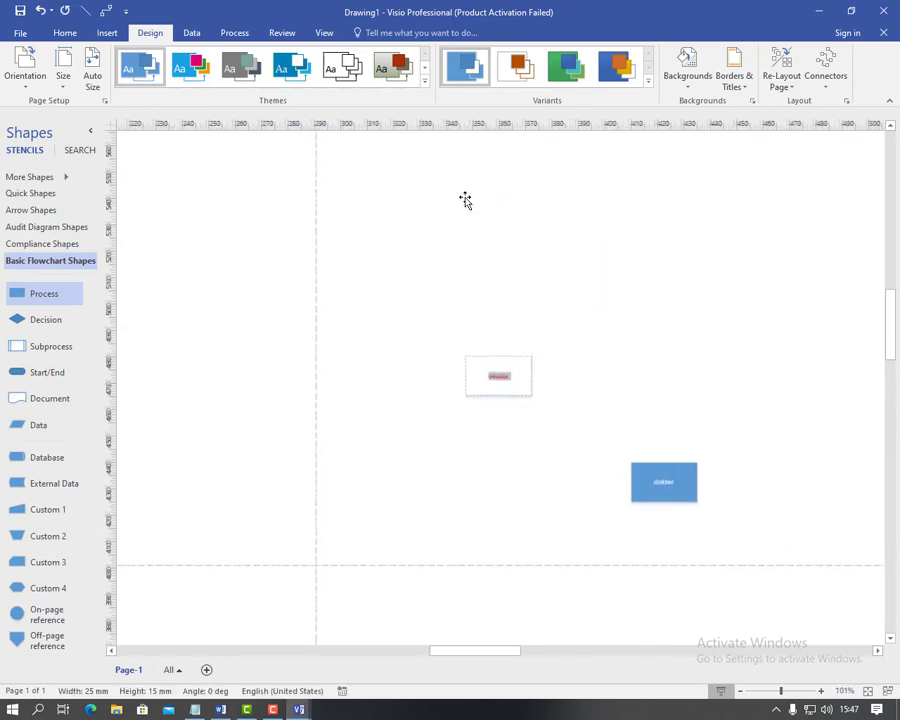
key("BackSpace")
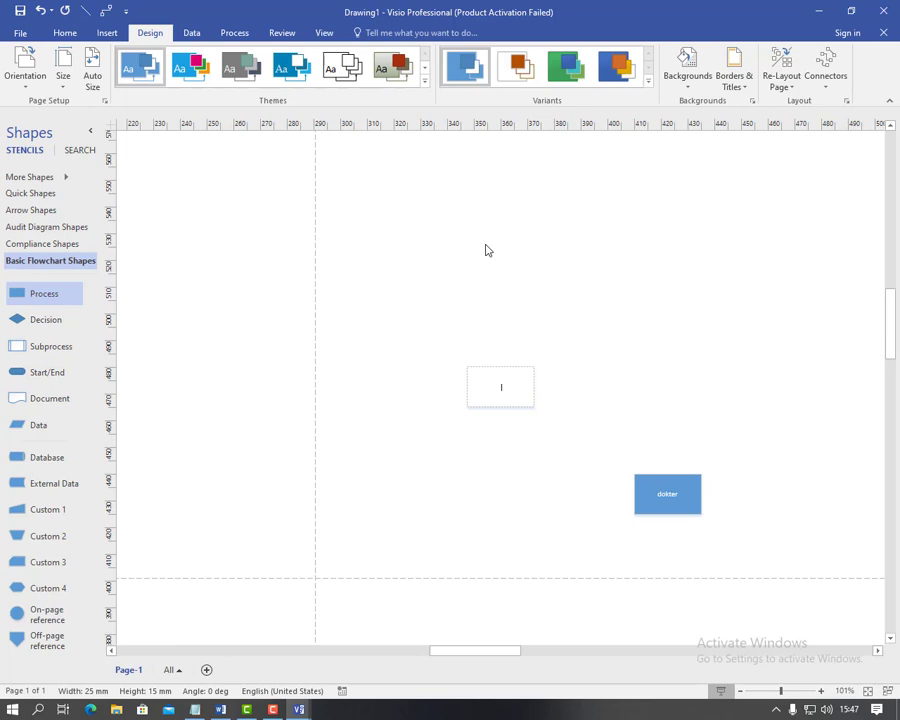
type("perawat")
left_click(378, 241)
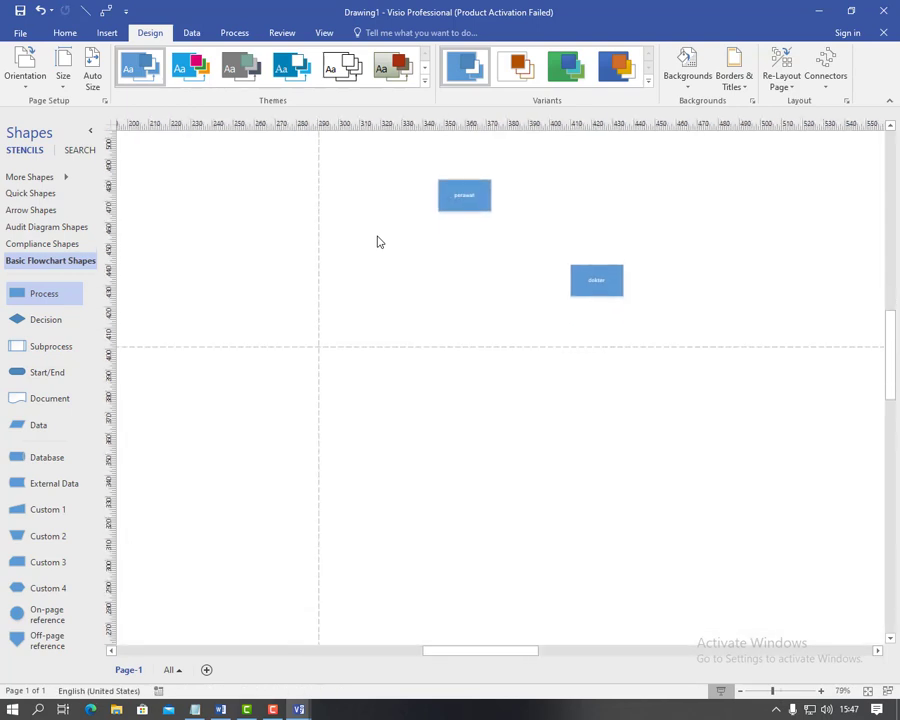
Paste another entity rectangle below the horizontal page-break line, between perawat and dokter, and label it "pasien".
key("ctrl+v")
double_click(496, 390)
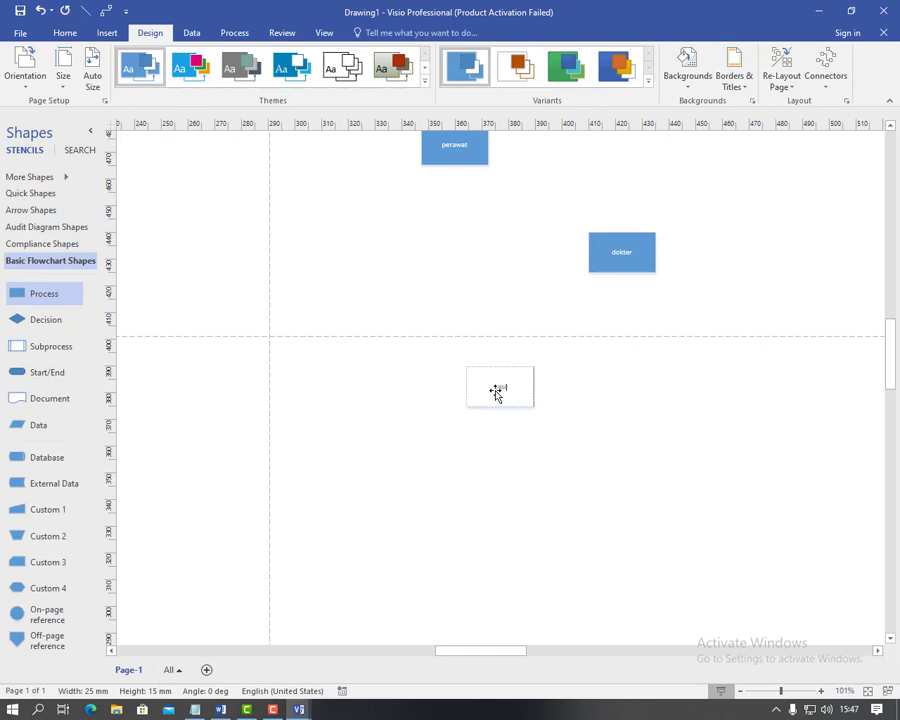
left_click(412, 316)
Paste another entity rectangle just above the page-break line, left of pasien, and label it "administrasi".
key("ctrl+v")
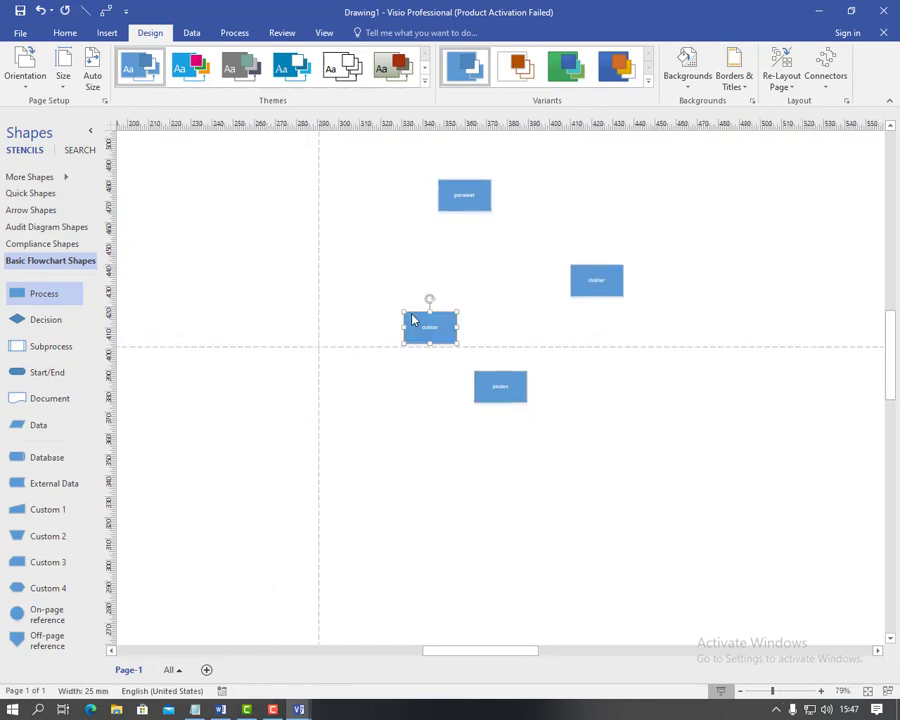
double_click(438, 334)
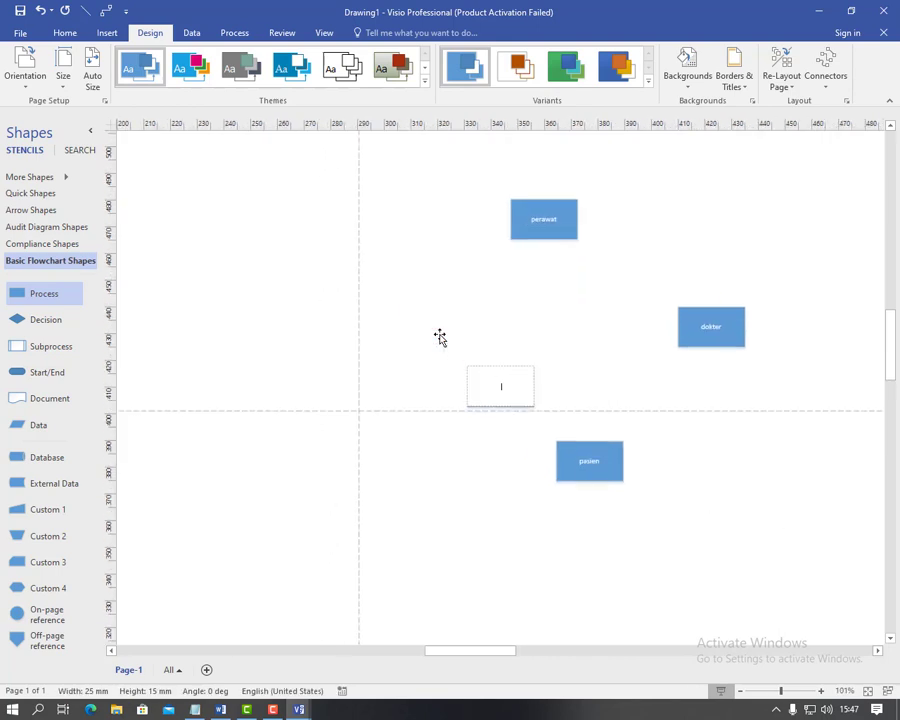
type("administrasi")
left_click(394, 318)
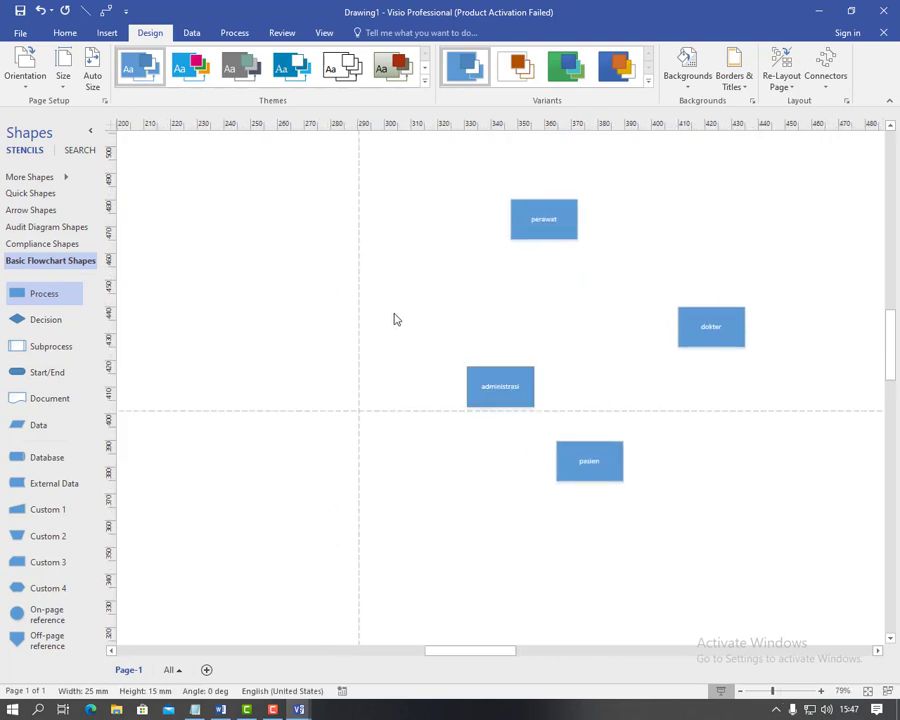
Paste a fifth entity rectangle beside the vertical page-break line and label it "Kebutuhan pasien".
key("ctrl+v")
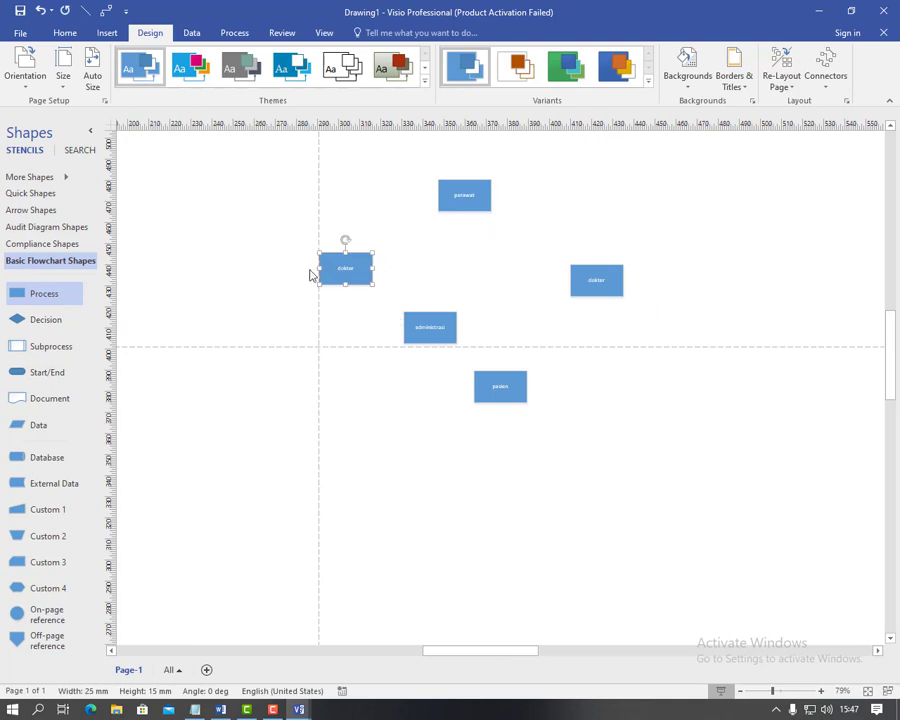
double_click(346, 268)
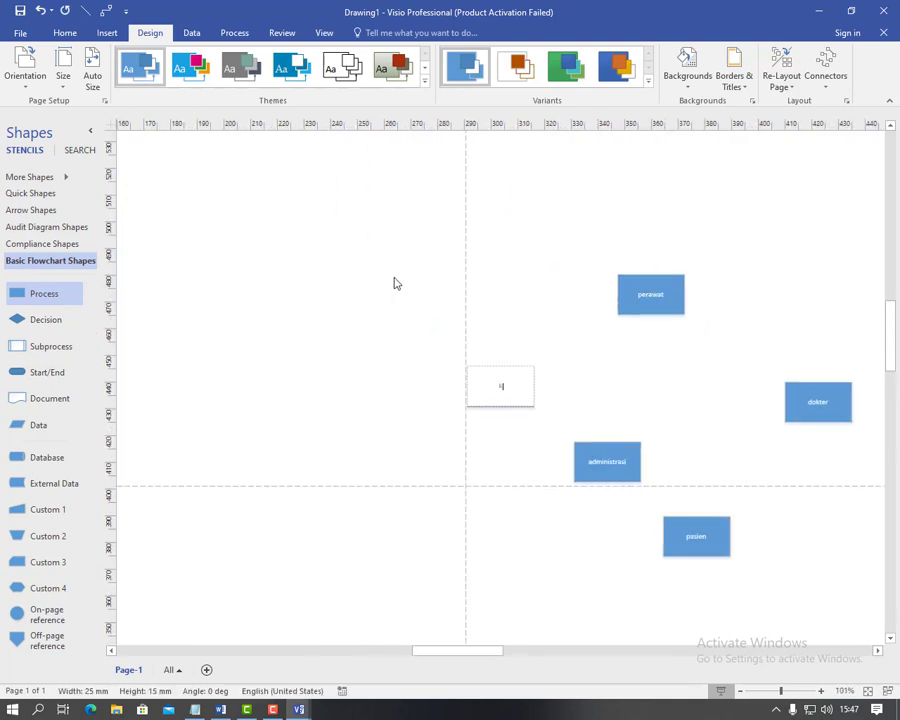
type("sien")
left_click(313, 250)
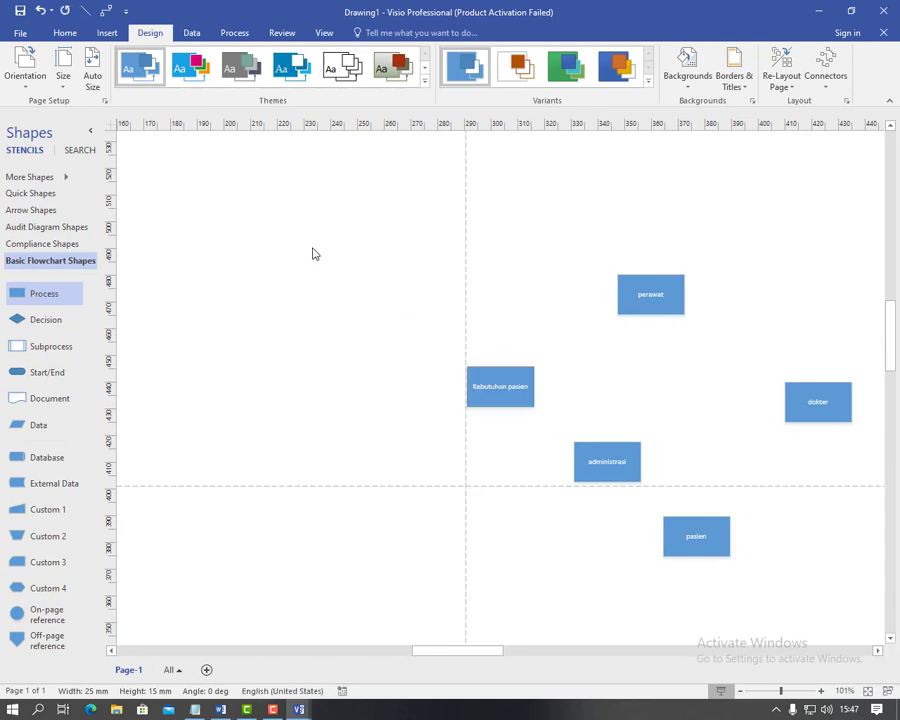
Move all five entity rectangles together into the leftmost page tile, left of the first vertical page-break line.
scroll(316, 266, "down", 1)
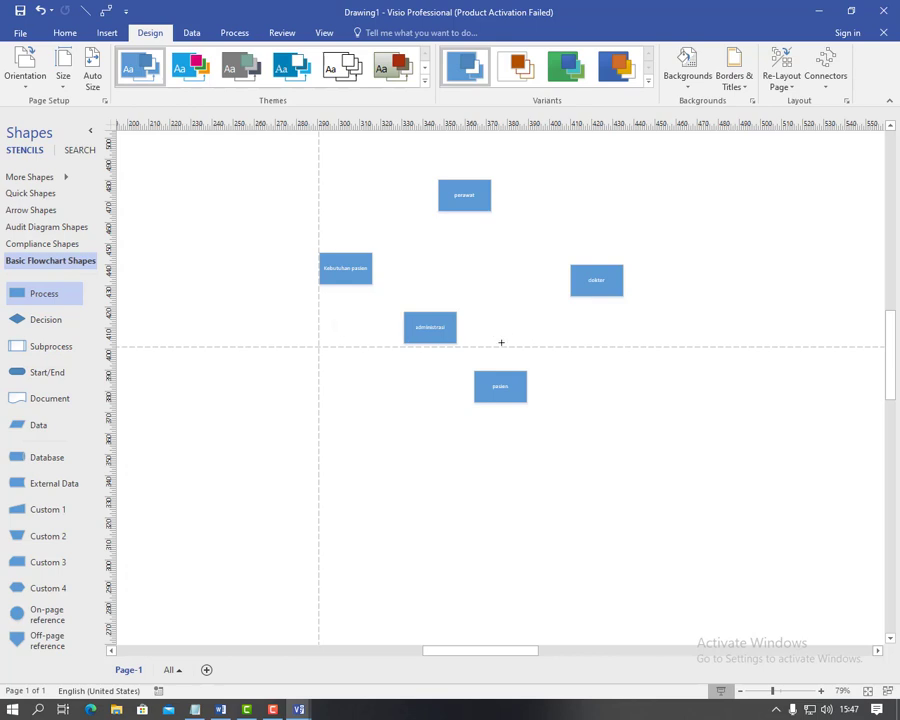
left_click_drag(531, 322, 497, 352)
left_click(742, 693)
left_click_drag(529, 651, 508, 650)
scroll(504, 464, "up", 2)
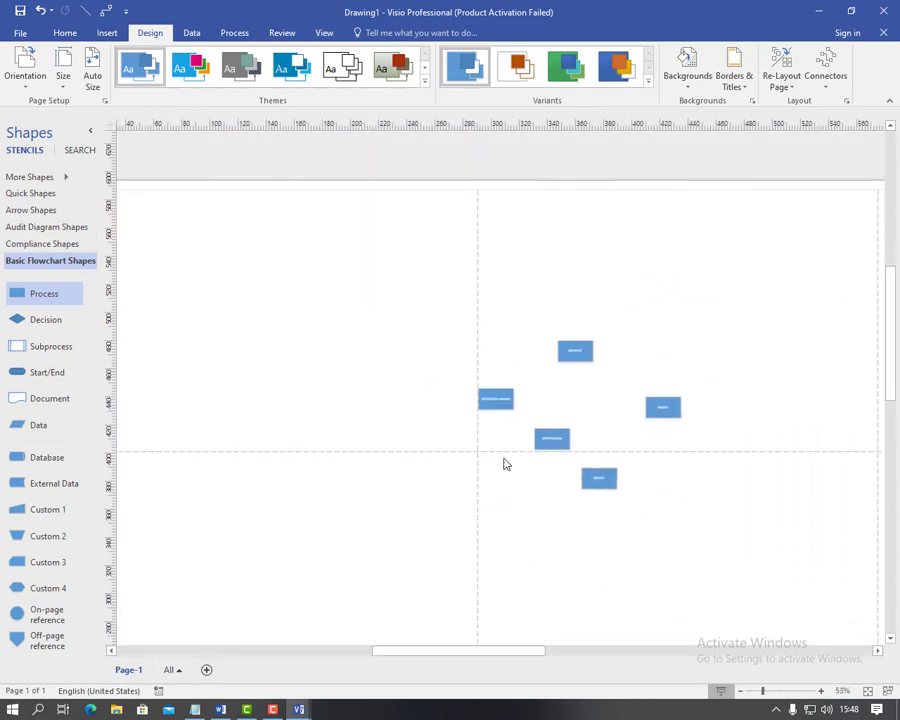
scroll(504, 464, "down", 1)
left_click(822, 692)
key("ctrl+a")
left_click_drag(490, 342, 165, 331)
left_click(741, 692)
left_click_drag(483, 651, 436, 653)
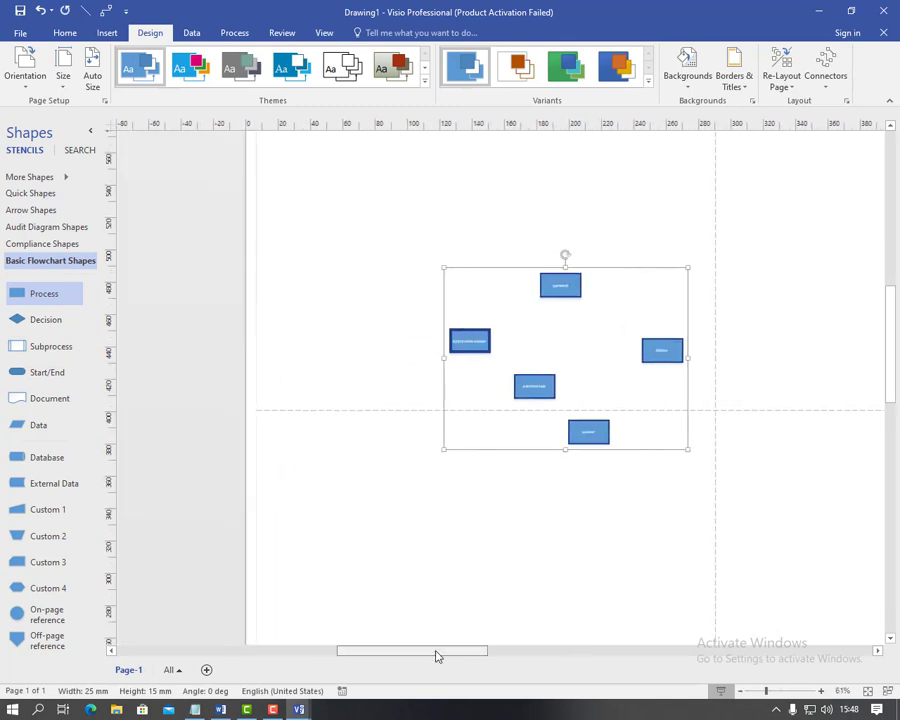
Move dokter up beside the vertical page-break line and place Kebutuhan pasien directly above it near the page's upper edge.
scroll(640, 475, "up", 3)
left_click_drag(663, 440, 691, 315)
left_click(822, 692)
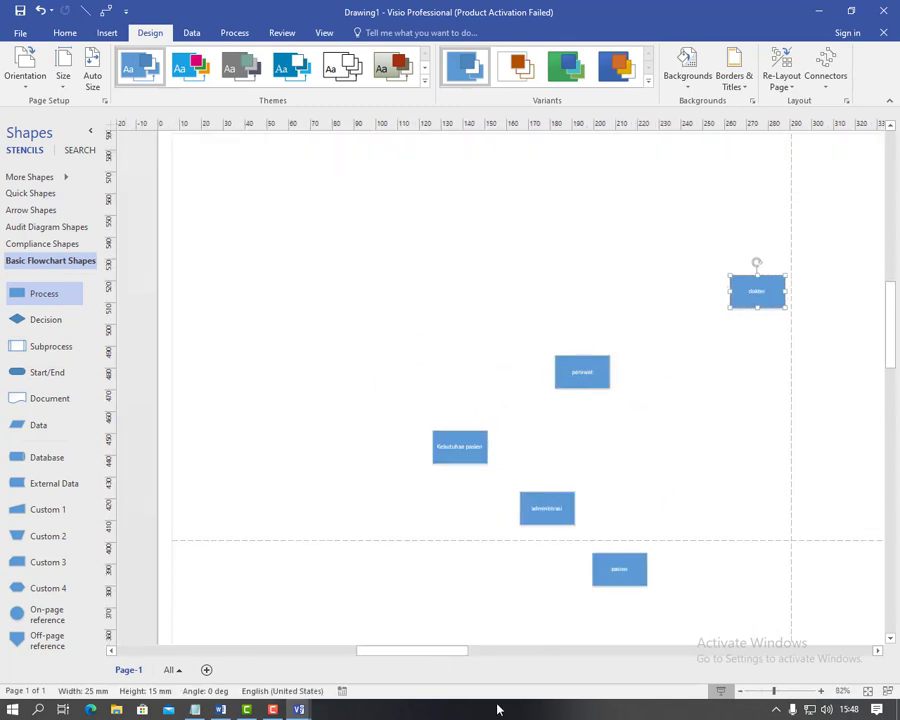
left_click_drag(438, 459, 735, 172)
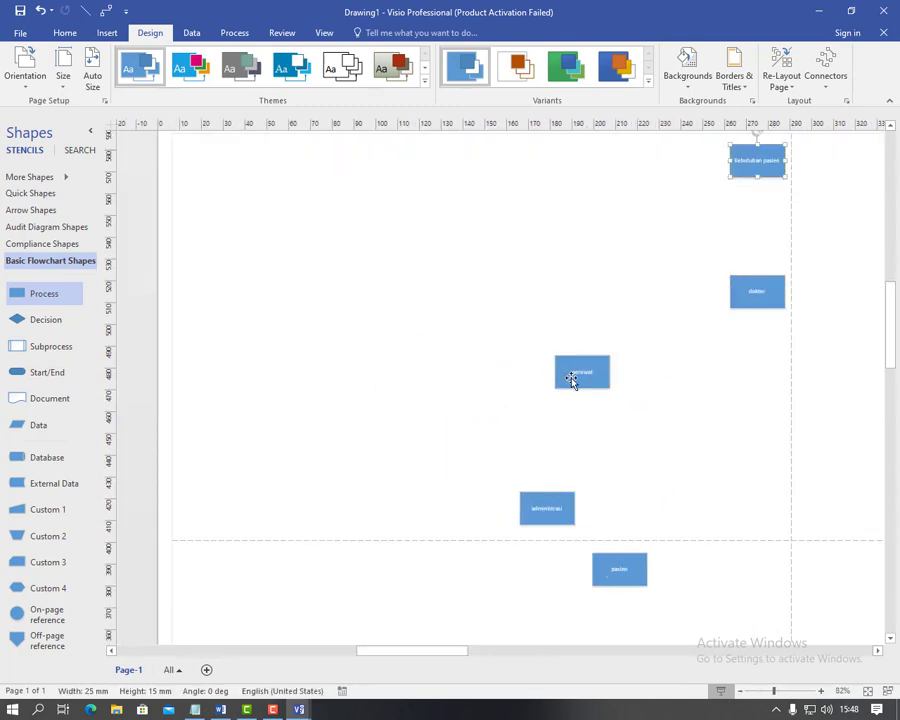
Align pasien and administrasi in a row to the left of dokter, and place perawat below pasien above the page-break line.
left_click_drag(599, 573, 486, 295)
left_click_drag(547, 512, 256, 295)
left_click_drag(573, 381, 502, 514)
Place Decision diamonds between administrasi and pasien and between pasien and dokter, labelling the second one "memeriksa".
left_click_drag(45, 319, 346, 292)
double_click(639, 292)
type("mem")
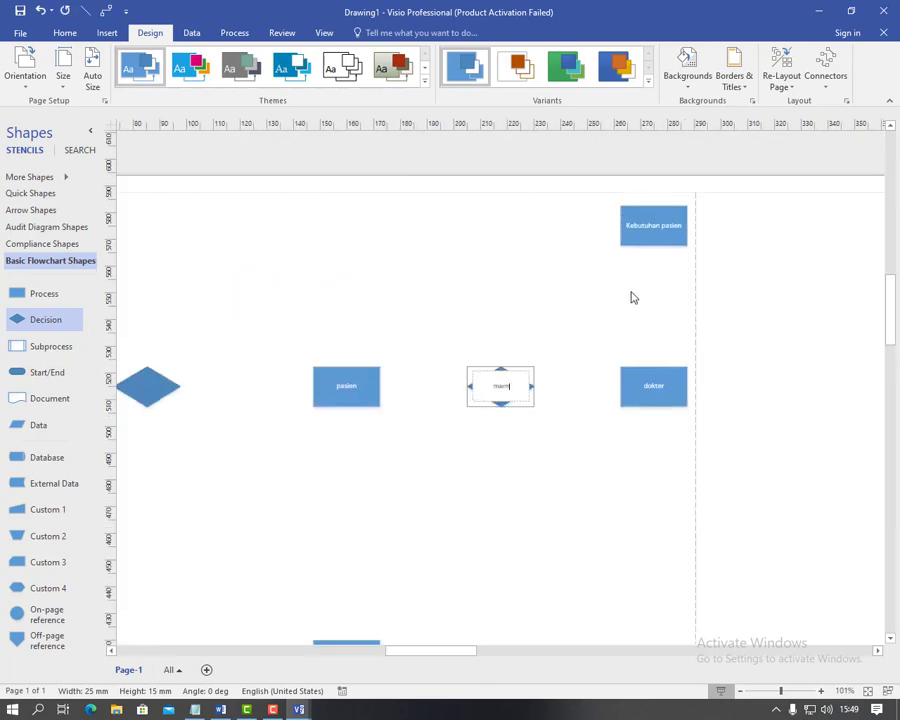
type("eriksa")
left_click(580, 249)
Paste a copy of the relationship diamond between Kebutuhan pasien and dokter and label it "menentukan".
key("ctrl+v")
key("Delete")
left_click(613, 294)
left_click(575, 235)
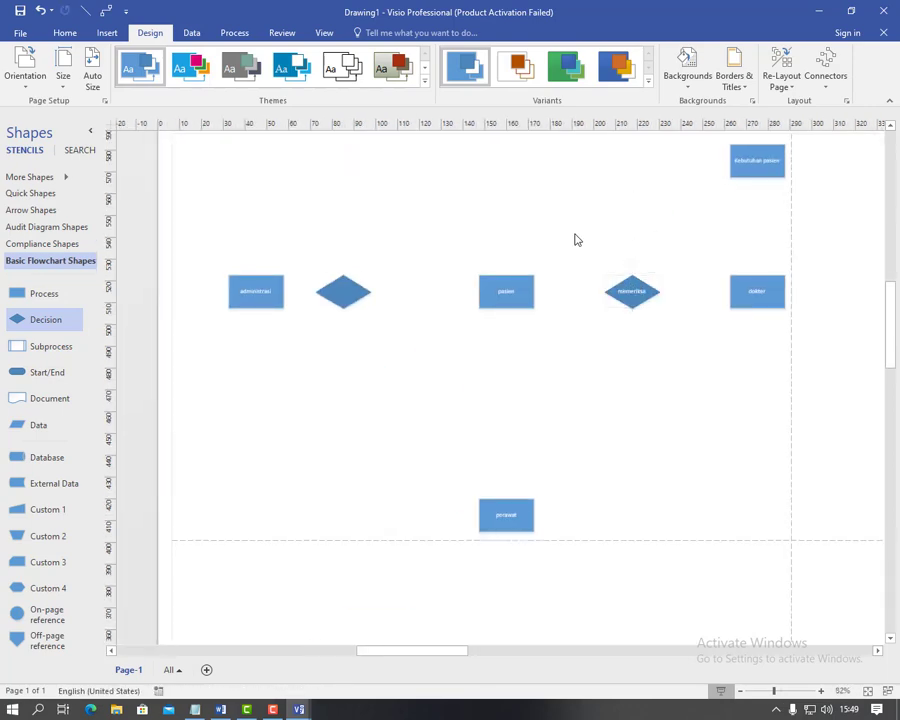
key("ctrl+v")
left_click_drag(579, 232, 760, 225)
double_click(760, 225)
key("BackSpace")
type("menentukan")
left_click(416, 389)
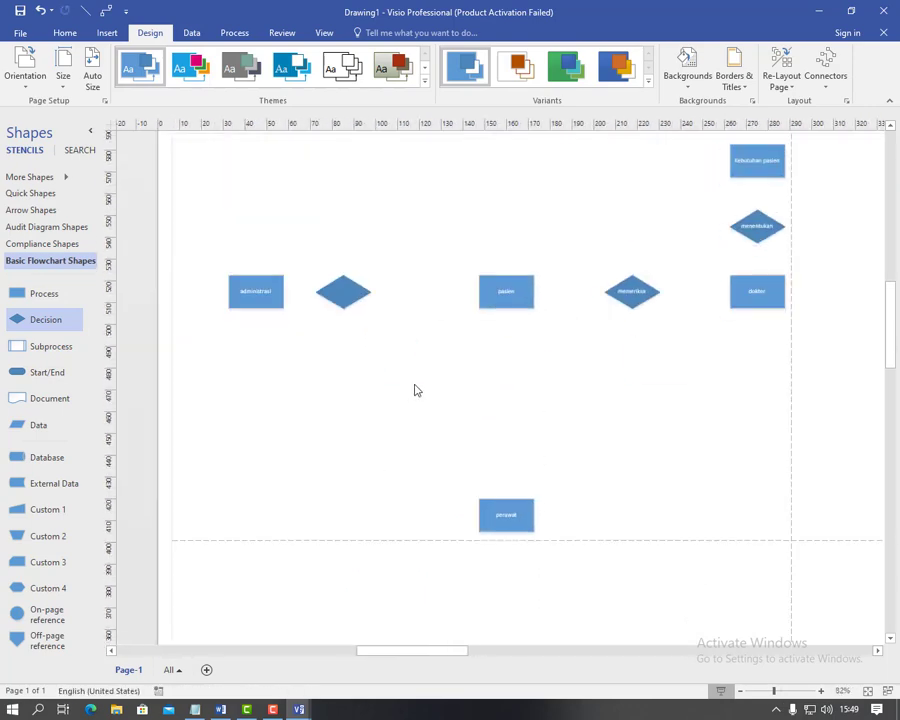
Paste another relationship diamond below dokter, level with perawat, and label it "membantu".
key("ctrl+v")
left_click_drag(679, 222, 755, 514)
double_click(755, 514)
type("membantu")
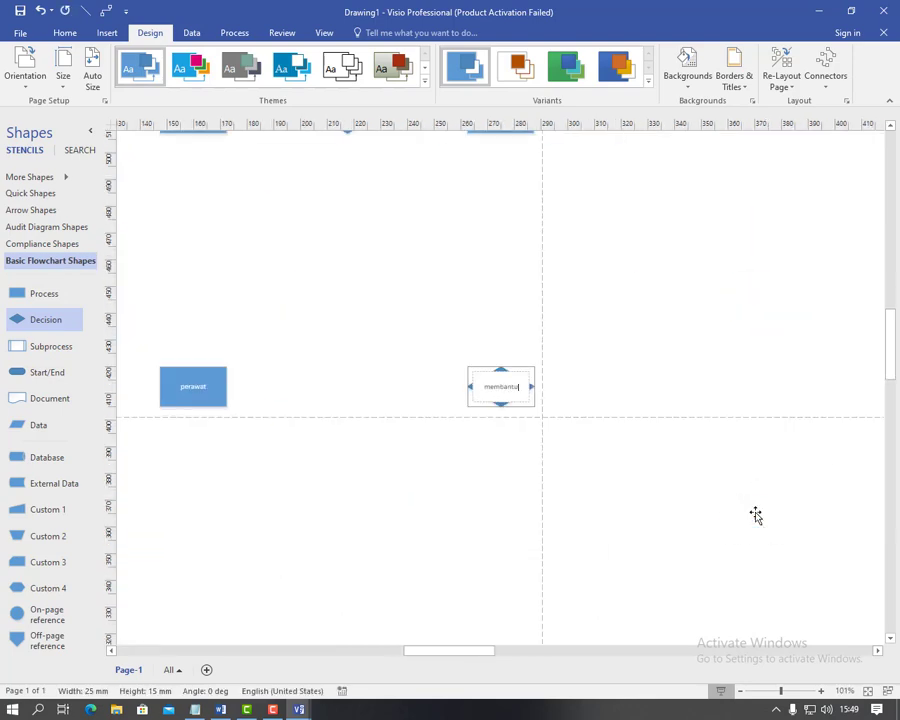
left_click(277, 277)
Paste another relationship diamond between pasien and perawat and label it "merawat".
key("ctrl+v")
left_click_drag(571, 430, 505, 405)
double_click(506, 402)
type("merawat")
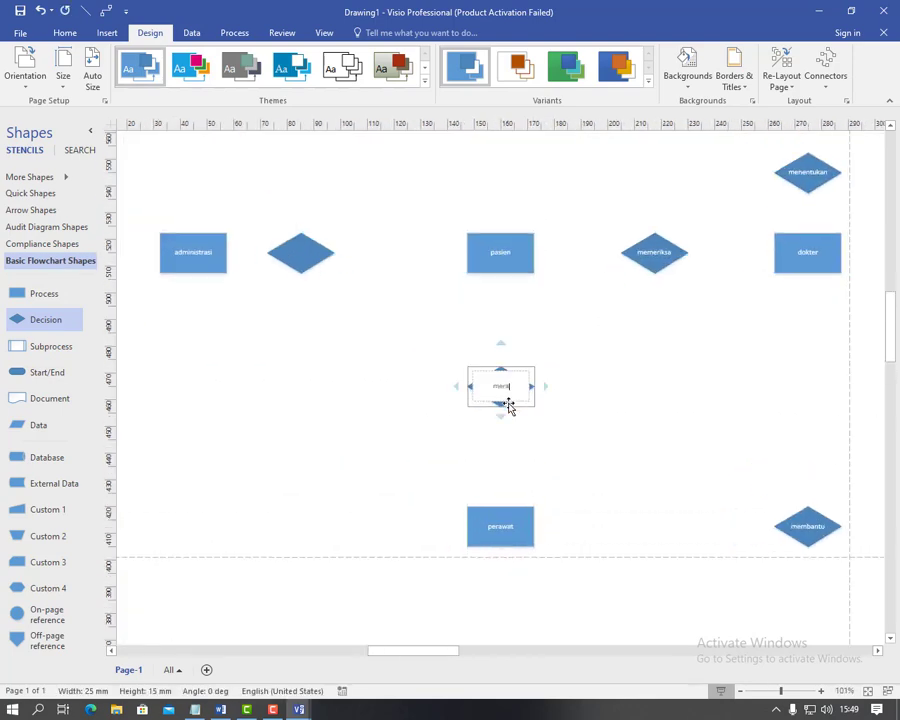
left_click(370, 354)
Paste another relationship diamond above pasien, level with Kebutuhan pasien, and label it "mengonsumsi".
key("ctrl+v")
left_click_drag(396, 370, 510, 168)
double_click(510, 168)
type("m")
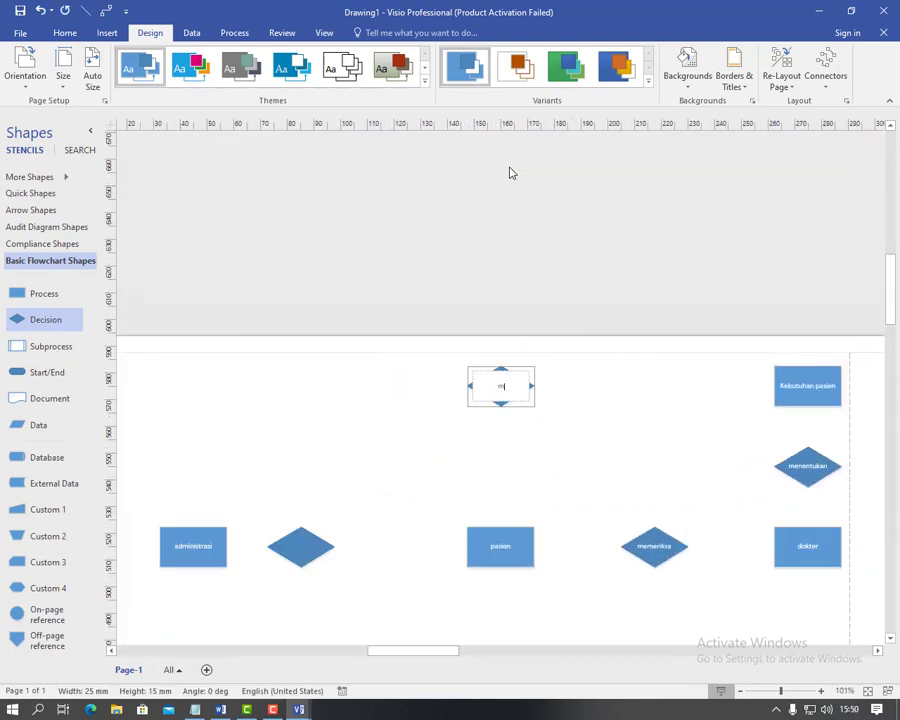
type("engonsumsi")
left_click(509, 173)
Label the blank diamond beside administrasi "melakukan" and shift it to midway between administrasi and pasien.
left_click(344, 291)
double_click(344, 291)
type("melakukan")
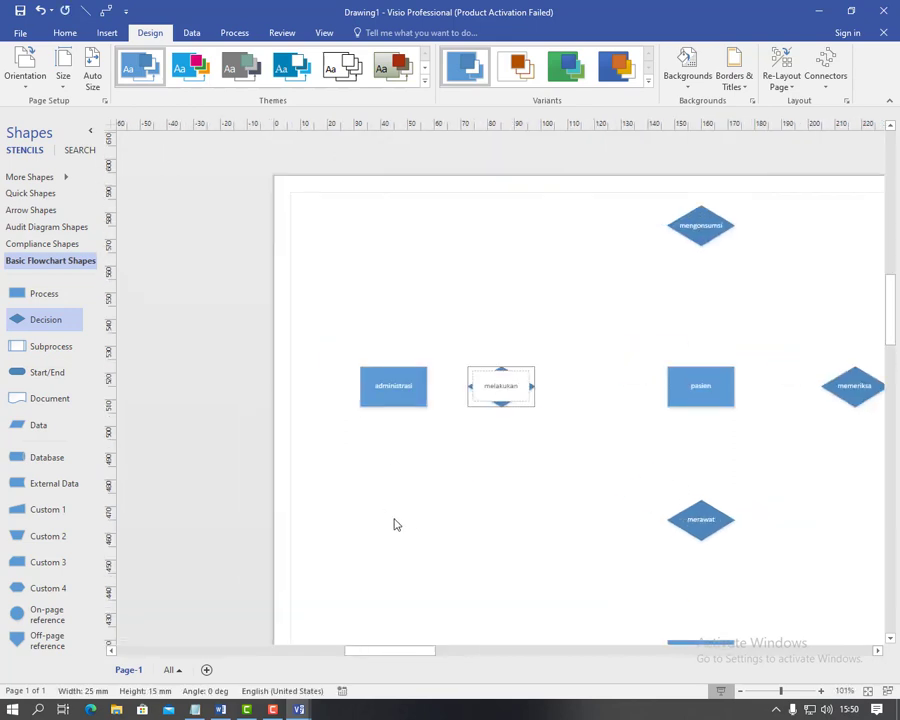
left_click(406, 525)
left_click_drag(351, 296, 380, 296)
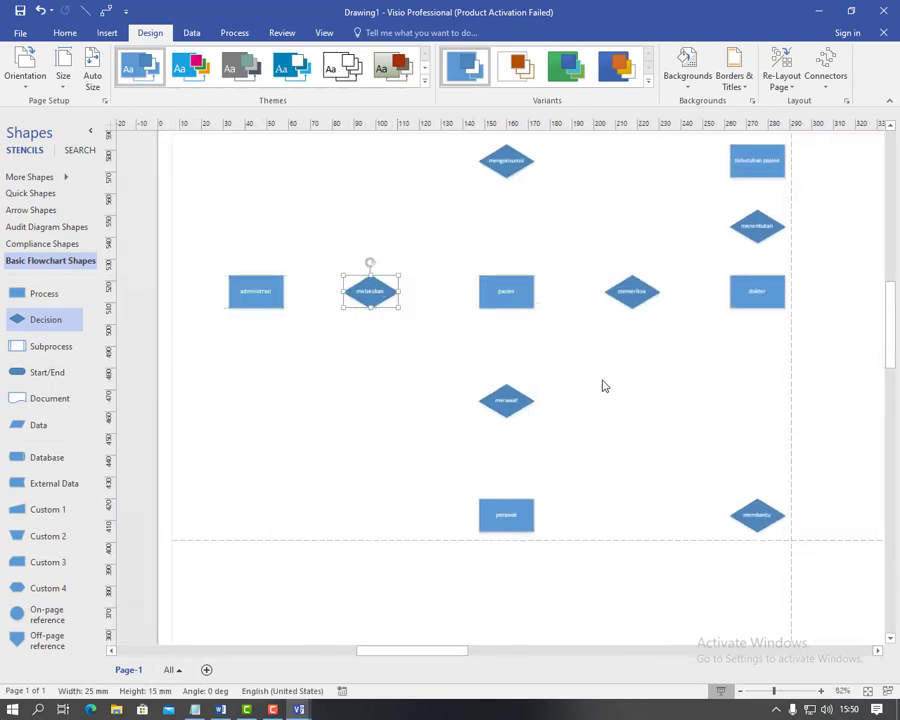
Draw straight lines linking Kebutuhan pasien, menentukan, dokter, membantu, perawat, merawat, pasien and mengonsumsi in sequence.
left_click(85, 11)
left_click_drag(757, 178, 757, 275)
left_click_drag(757, 308, 757, 499)
left_click_drag(730, 515, 534, 515)
left_click_drag(506, 499, 506, 417)
left_click_drag(506, 384, 506, 178)
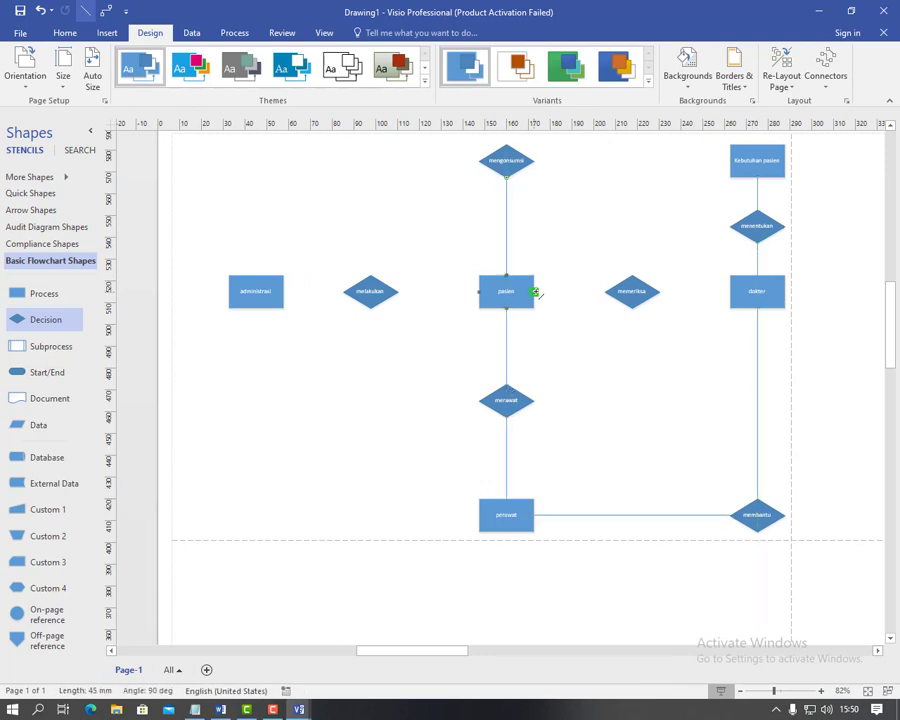
Draw lines linking pasien, memeriksa and dokter, Kebutuhan pasien and mengonsumsi, and pasien, melakukan and administrasi.
left_click_drag(534, 292, 605, 292)
left_click_drag(659, 292, 730, 292)
left_click_drag(730, 160, 534, 160)
left_click_drag(479, 291, 283, 292)
Duplicate the melakukan diamond below administrasi, level with perawat, label it "Memberi catatan", and connect it to administrasi and perawat with lines.
left_click(67, 34)
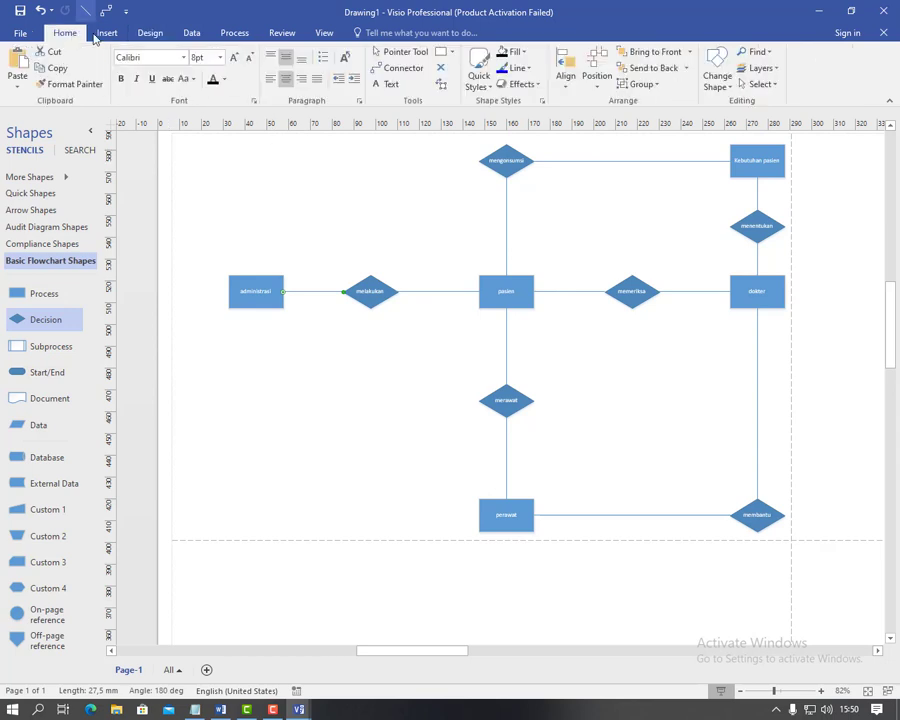
left_click(398, 52)
left_click(371, 279)
key("ctrl+d")
left_click_drag(424, 354, 254, 514)
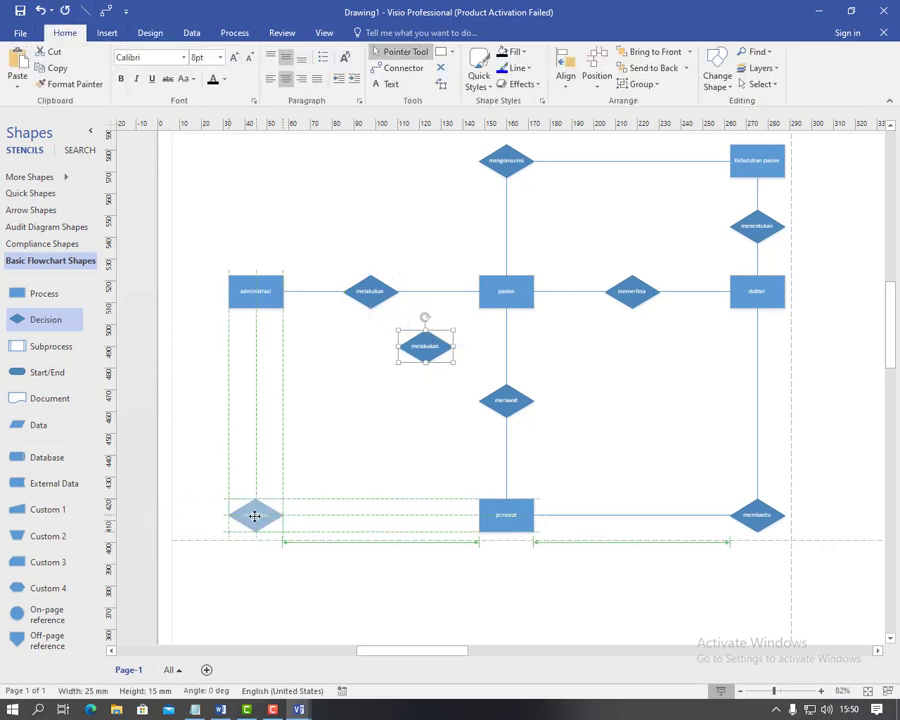
type("Membantu cata")
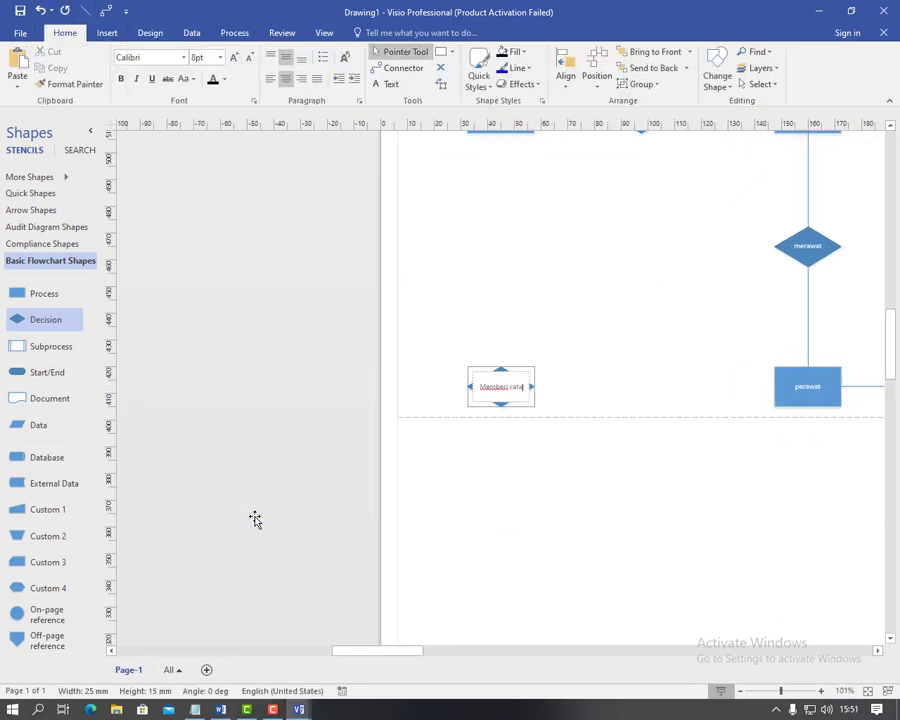
type("tan")
left_click(557, 310)
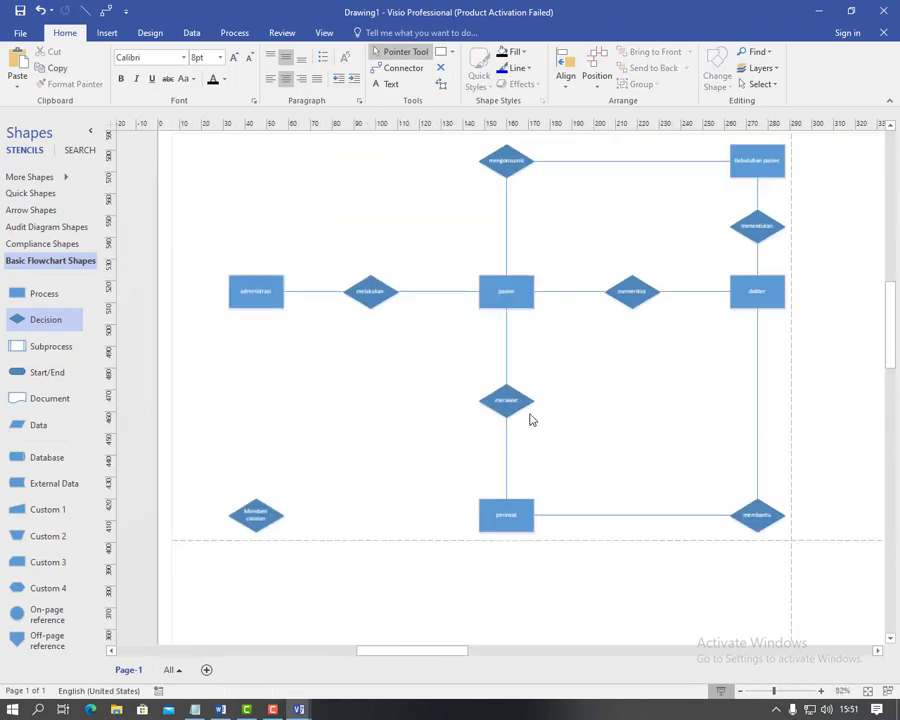
left_click(86, 13)
mouse_move(256, 308)
left_mouse_down()
mouse_move(256, 499)
mouse_move(479, 515)
left_mouse_up()
Move the entire diagram right and down so that pasien sits on the crossing of the first page-break lines.
scroll(466, 592, "right", 3)
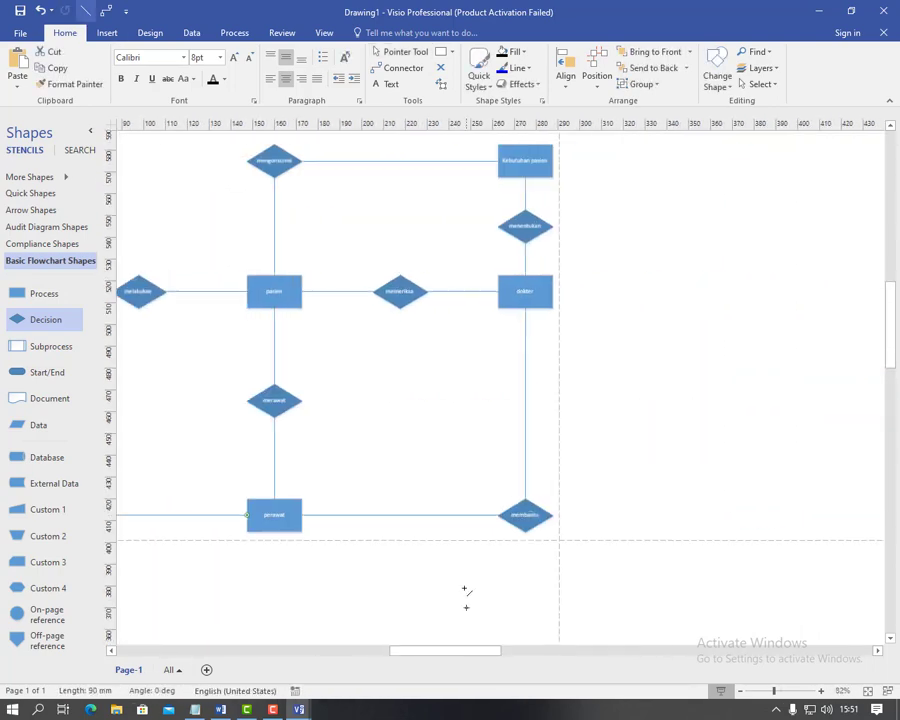
scroll(460, 578, "up", 3)
key("ctrl+a")
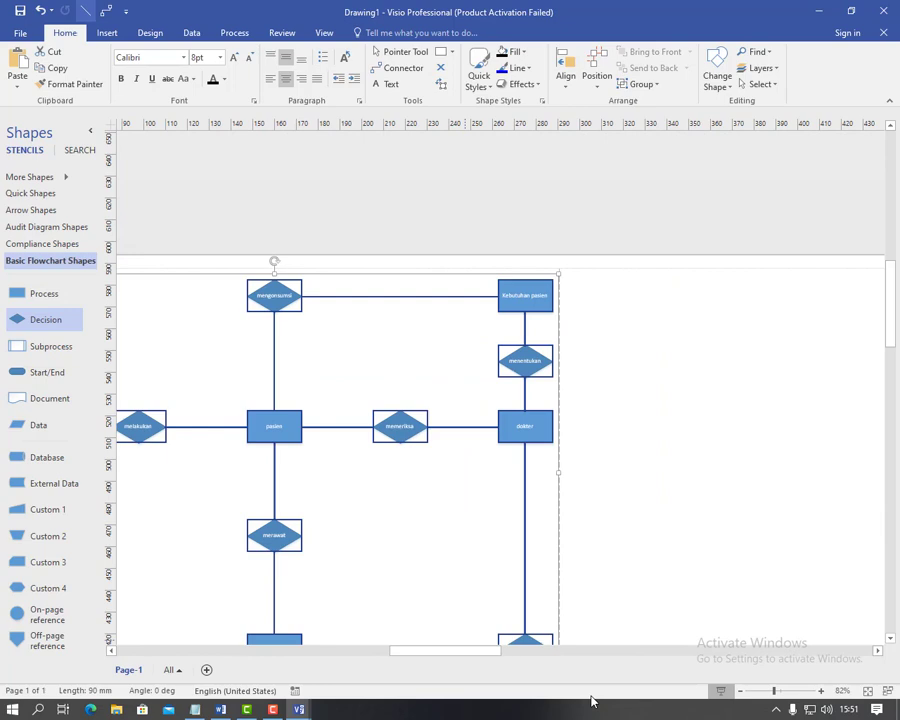
left_click(741, 692)
left_click(741, 692)
left_click(741, 692)
left_click(741, 692)
left_click(741, 692)
left_click(386, 54)
left_click(454, 468)
left_click_drag(283, 340, 546, 516)
left_click_drag(409, 492, 523, 590)
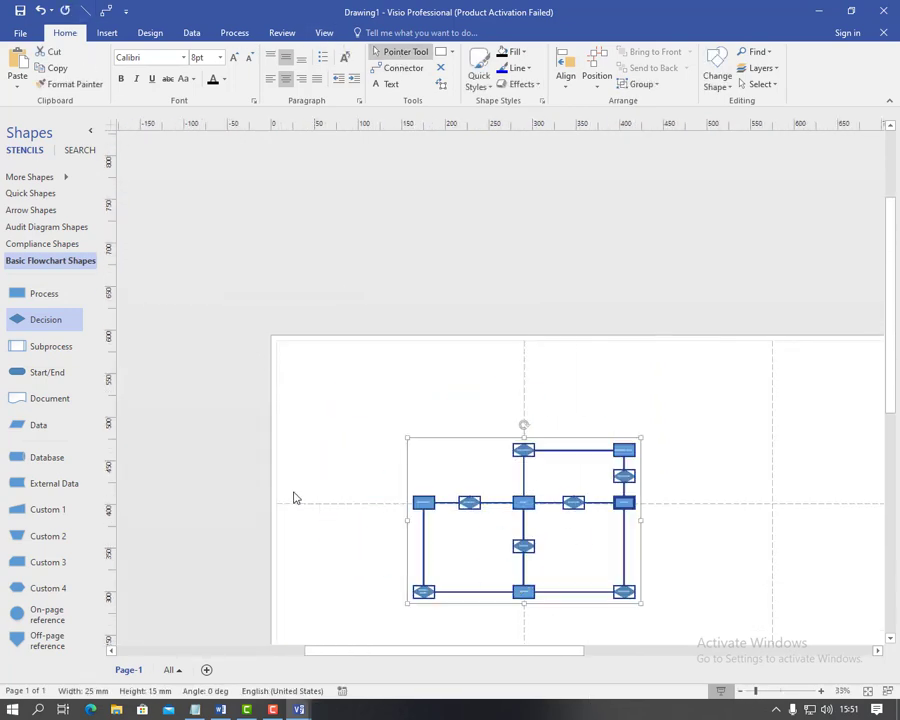
left_click(293, 496)
Move mengonsumsi and Kebutuhan pasien higher, centre menentukan above dokter, and realign the top row with the pasien and dokter columns.
left_click_drag(424, 651, 433, 651)
left_click_drag(890, 357, 891, 423)
left_click_drag(437, 226, 609, 242)
left_click_drag(601, 306, 601, 284)
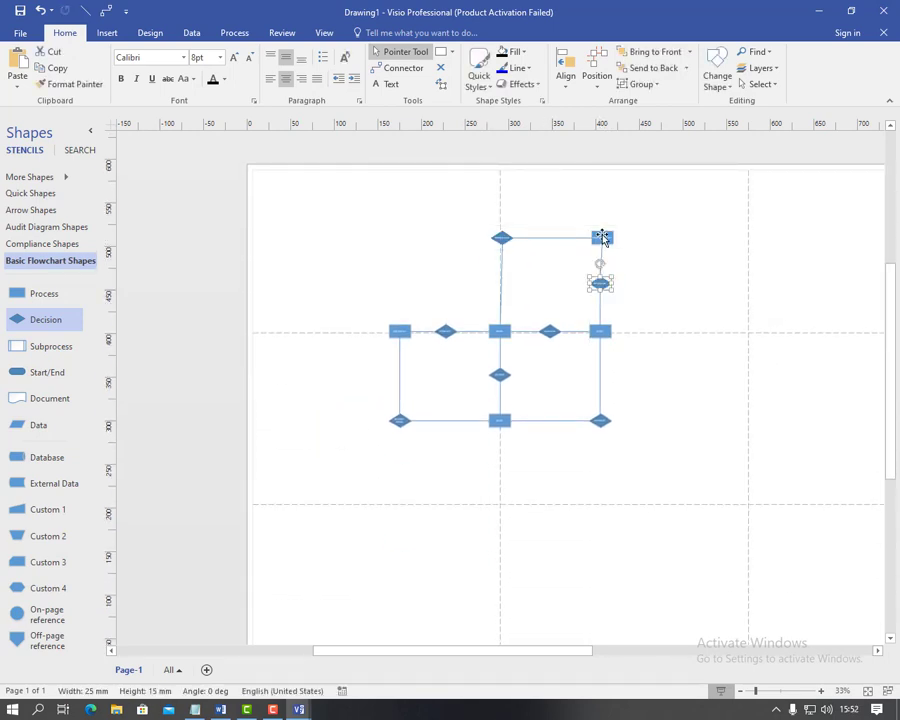
left_click_drag(602, 237, 599, 237)
left_click_drag(498, 237, 496, 237)
left_click(574, 452)
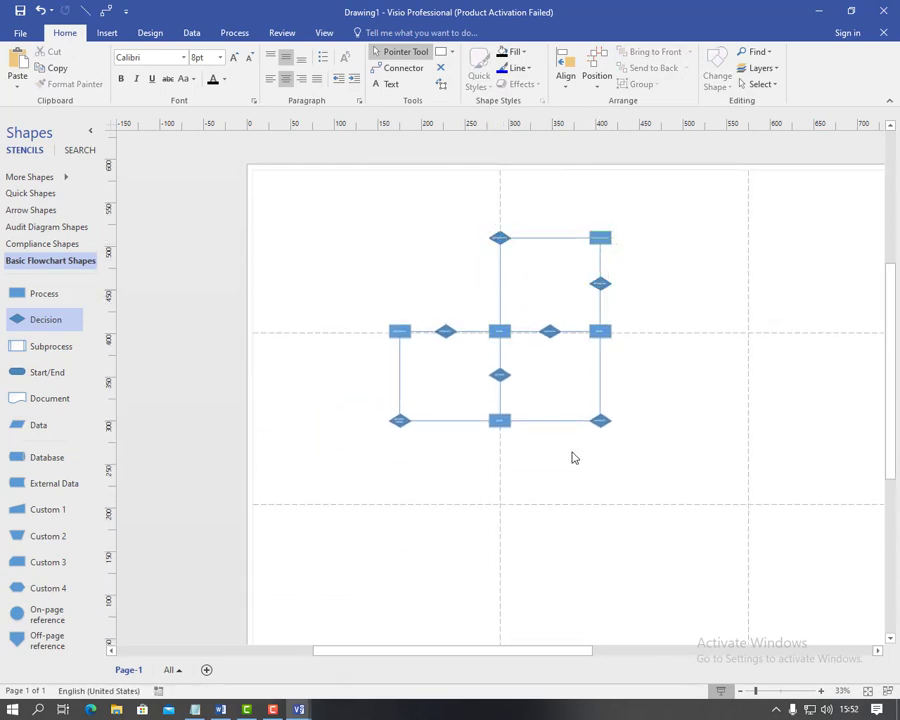
Move the Memberi catatan, perawat and membantu row down and centre merawat between pasien and perawat.
left_click_drag(362, 404, 624, 438)
left_click_drag(501, 421, 501, 444)
left_click_drag(500, 376, 500, 389)
left_click(354, 291)
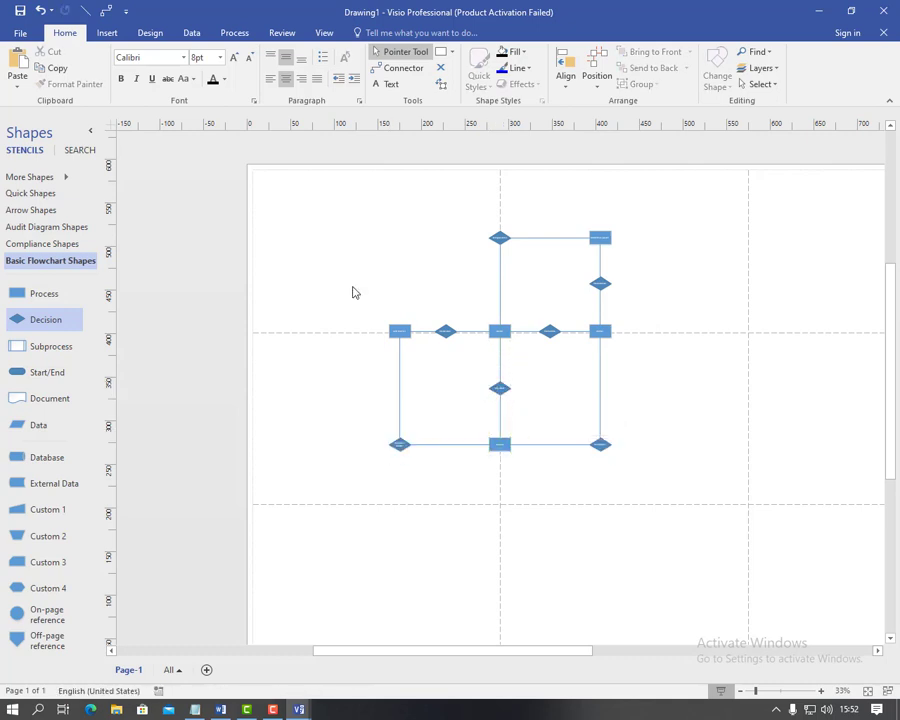
Widen the diagram by moving the administrasi column left and the dokter column right, with melakukan and memeriksa centred in their spans.
left_click_drag(320, 314, 374, 446)
left_click_drag(446, 331, 432, 331)
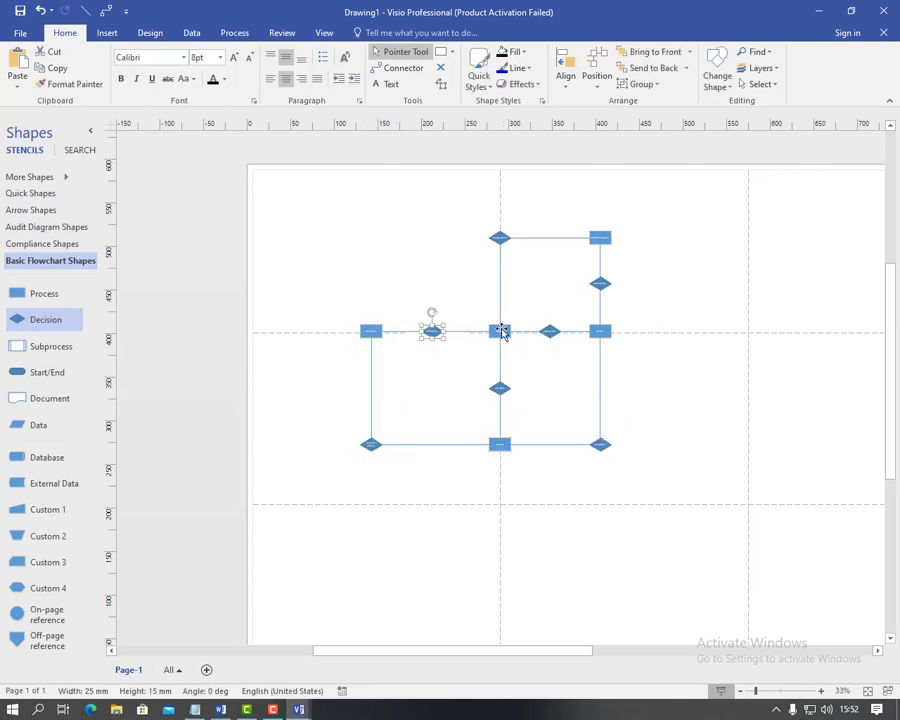
left_click_drag(568, 207, 639, 507)
left_click_drag(601, 330, 631, 330)
left_click_drag(549, 331, 567, 331)
left_click(565, 414)
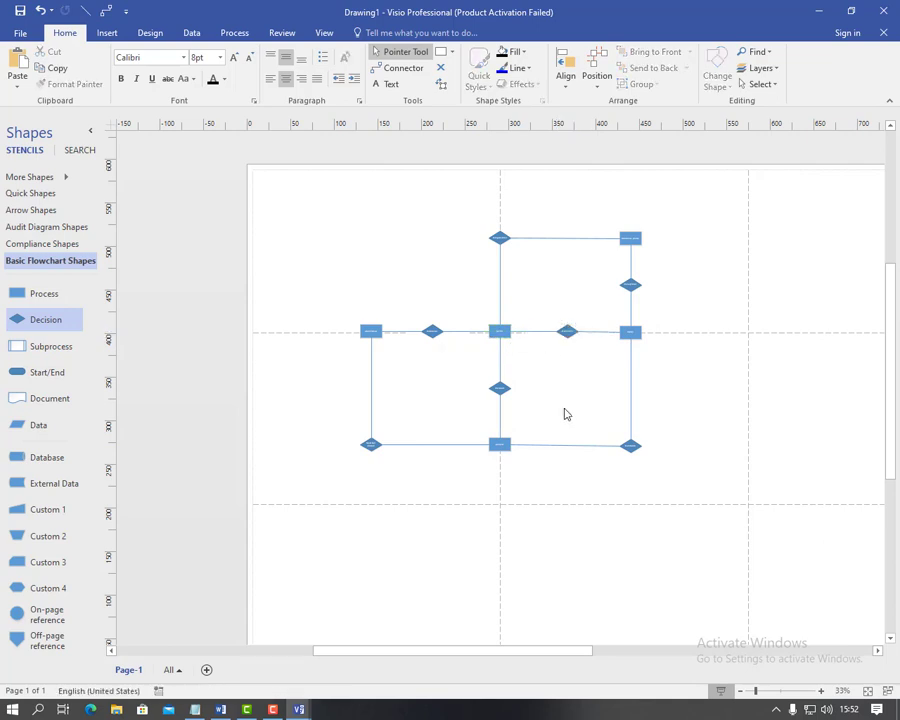
Lower merawat and shift the Memberi catatan, perawat and membantu row further down the page.
left_click_drag(500, 388, 501, 406)
left_click_drag(325, 418, 678, 478)
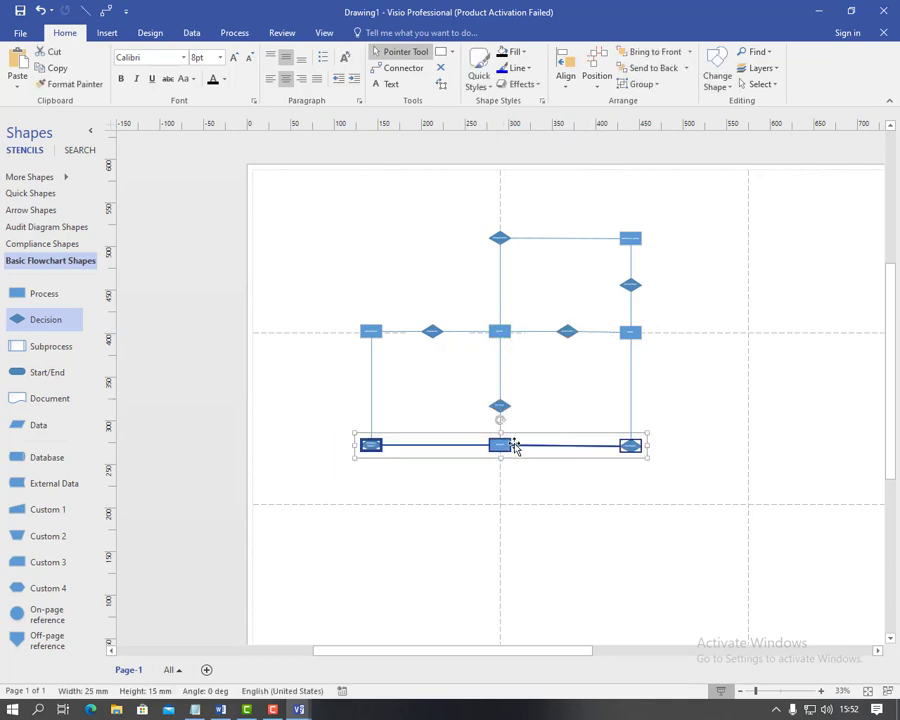
left_click_drag(513, 444, 513, 471)
left_click(605, 533)
Add a Start/End shape to the upper right of dokter and label it "ID dokter".
left_click(821, 691)
left_click(821, 691)
left_click(821, 691)
left_click(821, 691)
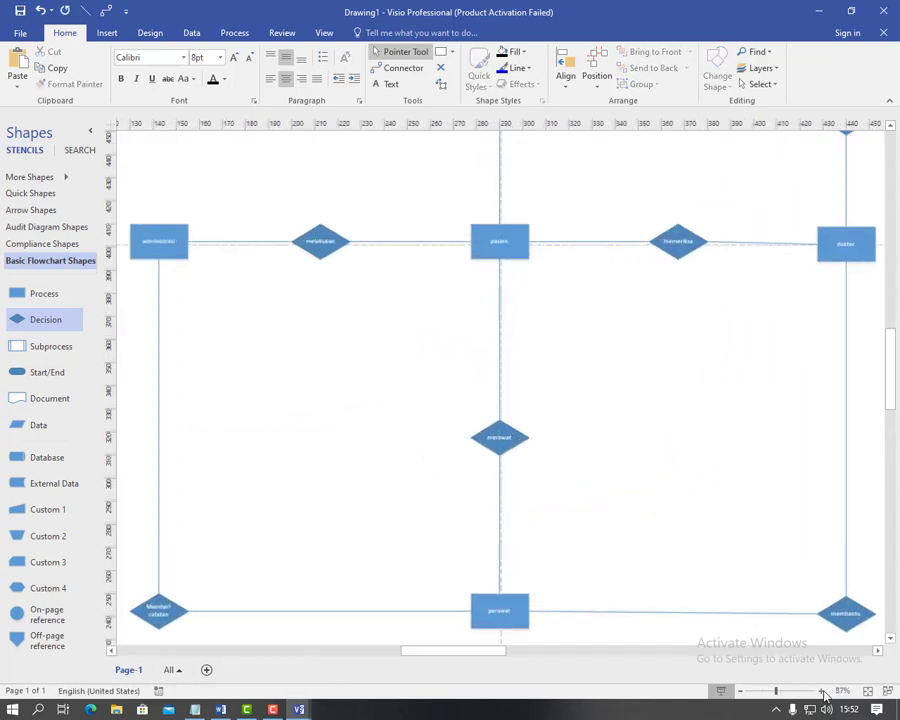
scroll(737, 636, "up", 3)
left_click(740, 691)
mouse_move(892, 337)
left_mouse_down()
mouse_move(893, 377)
mouse_move(892, 352)
left_mouse_up()
left_click(27, 376)
left_click_drag(430, 651, 467, 651)
left_click_drag(36, 374, 647, 312)
double_click(646, 313)
type("ID dok")
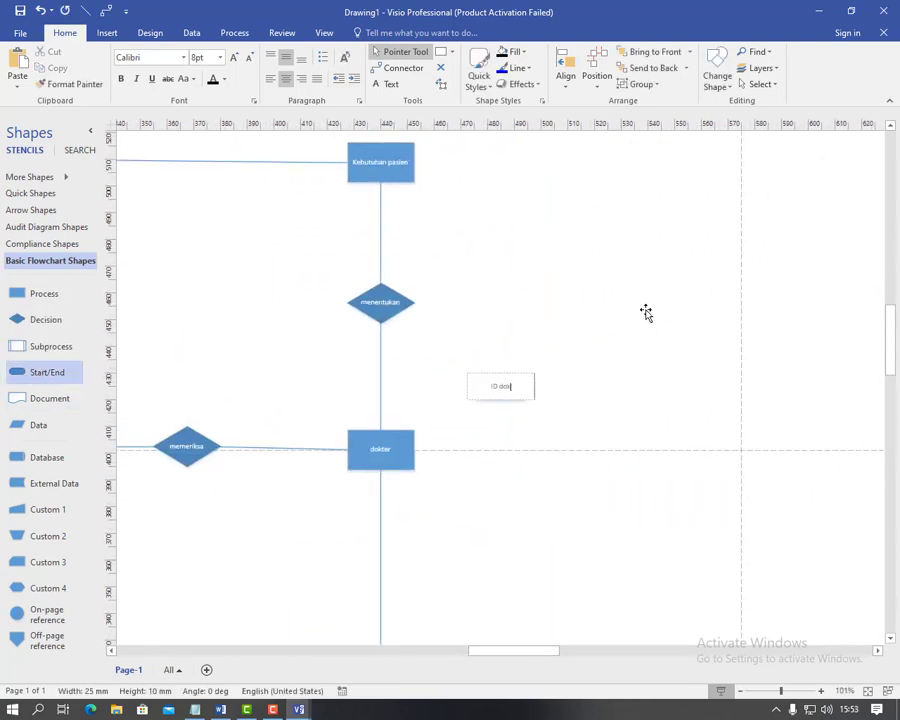
type("tor")
left_click(521, 452)
Duplicate the ID dokter shape, place the copy directly below it and label it "Nama dokter".
key("ctrl+v")
key("ctrl+z")
left_click(637, 313)
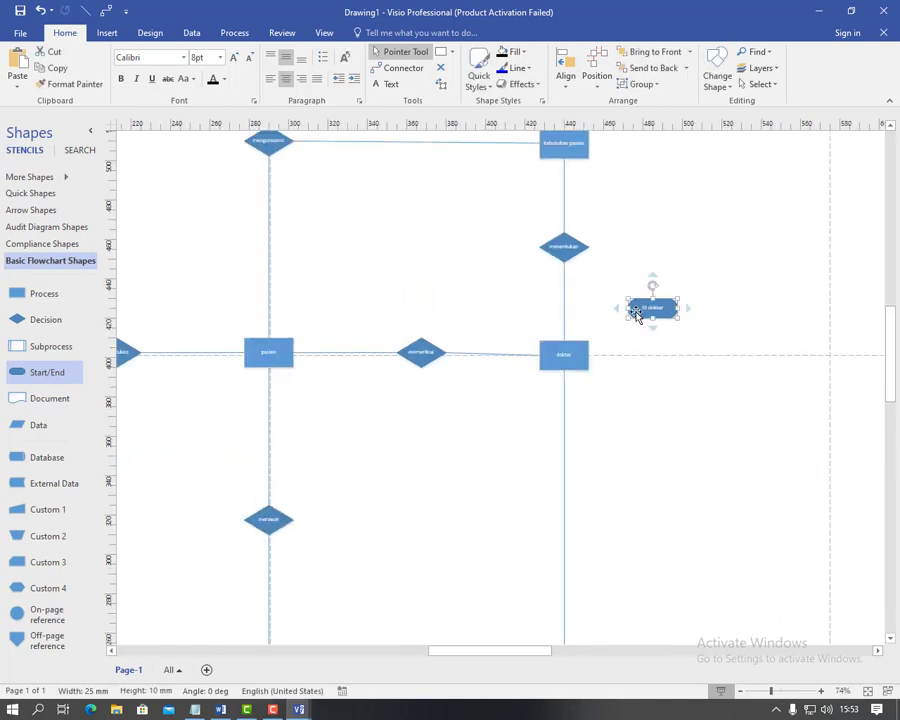
key("ctrl+c")
key("ctrl+v")
left_click_drag(689, 358, 651, 362)
double_click(651, 362)
key("BackSpace")
type("Nama dokter")
left_click(580, 458)
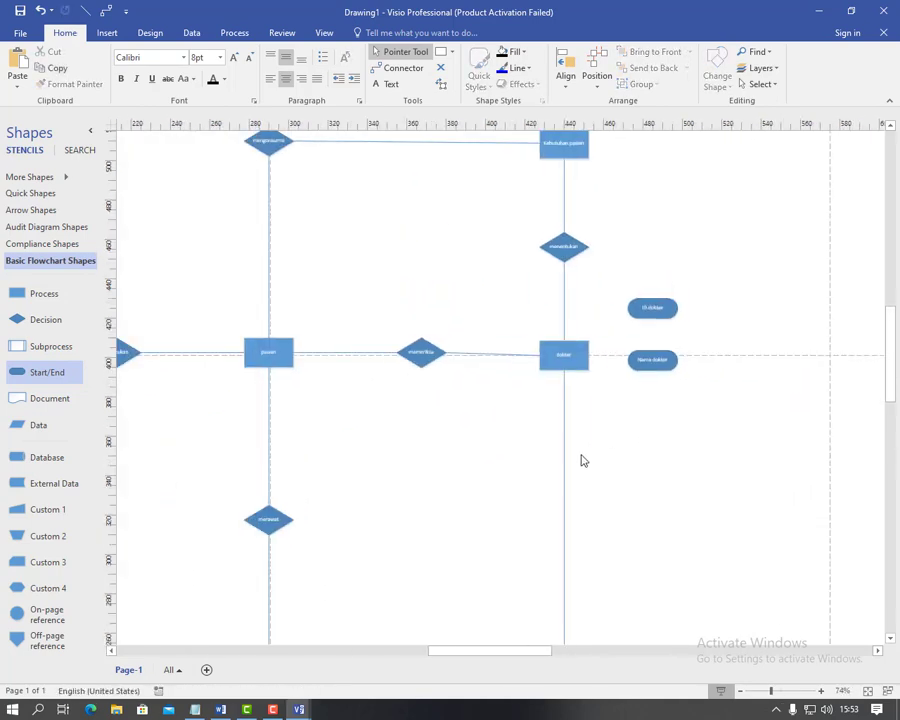
Add two more attribute copies in the column below Nama dokter, labelled "Jenis kelamin" and "umur".
key("ctrl+v")
double_click(715, 405)
key("BackSpace")
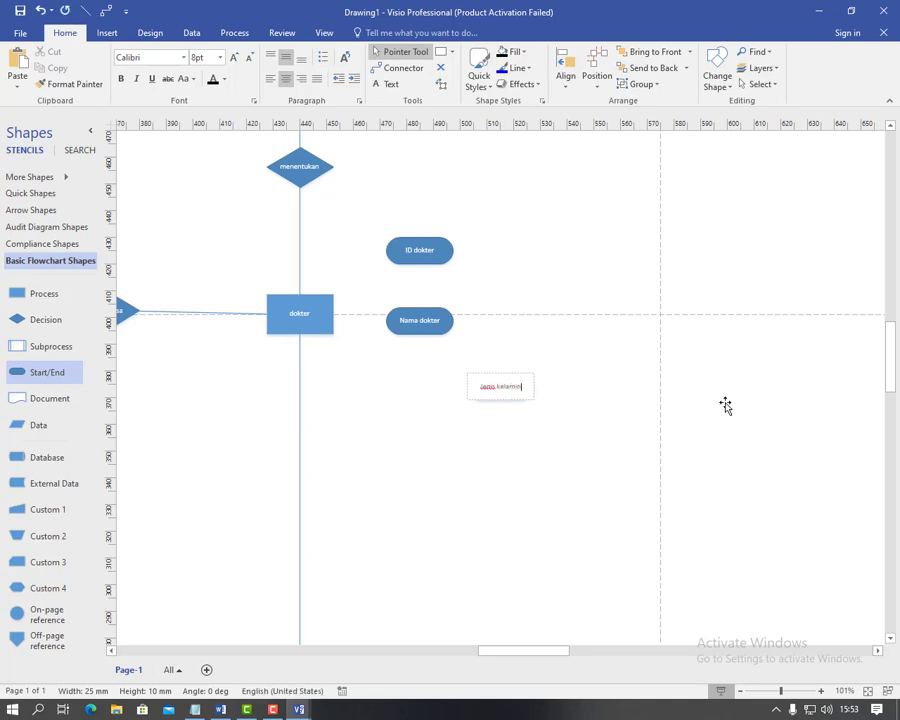
left_click(725, 405)
left_click_drag(712, 407, 653, 410)
key("ctrl+v")
left_click_drag(692, 484, 653, 467)
double_click(652, 467)
type("umu")
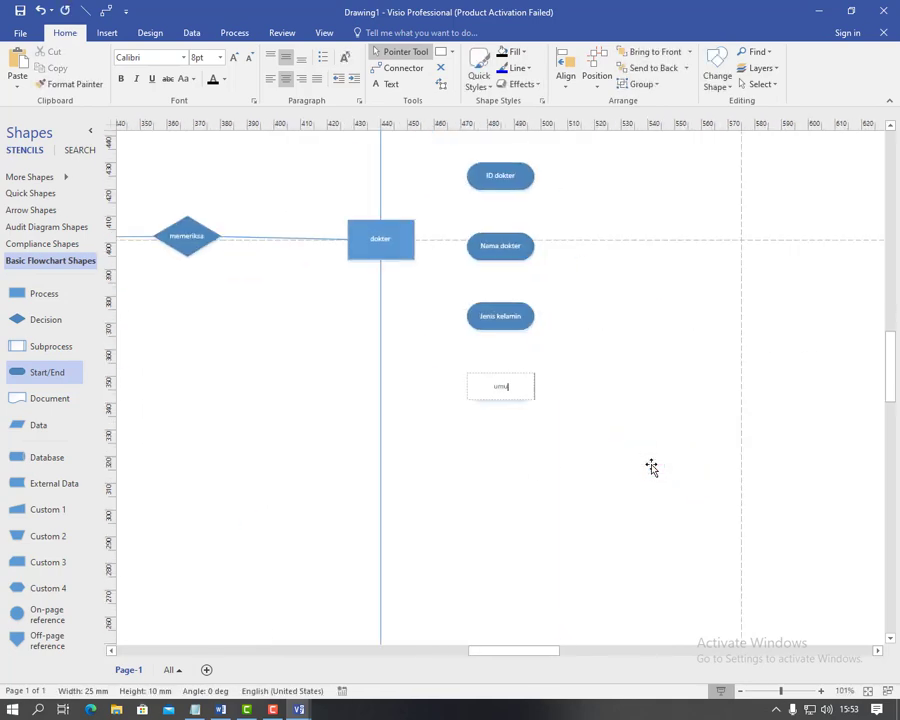
type("r")
left_click(587, 462)
Continue the dokter attribute column below umur with two copies labelled "alamat" and "spesialis".
key("ctrl+v")
left_click_drag(720, 516, 658, 516)
double_click(658, 516)
type("alamat")
left_click(535, 508)
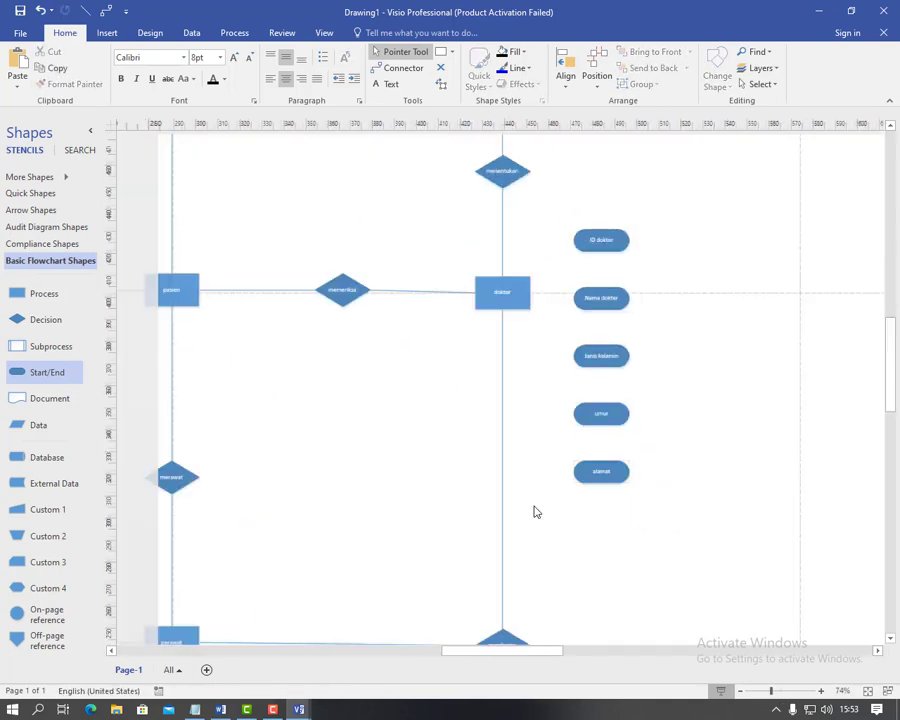
key("ctrl+v")
left_click_drag(677, 583, 653, 567)
double_click(652, 566)
type("spesialis")
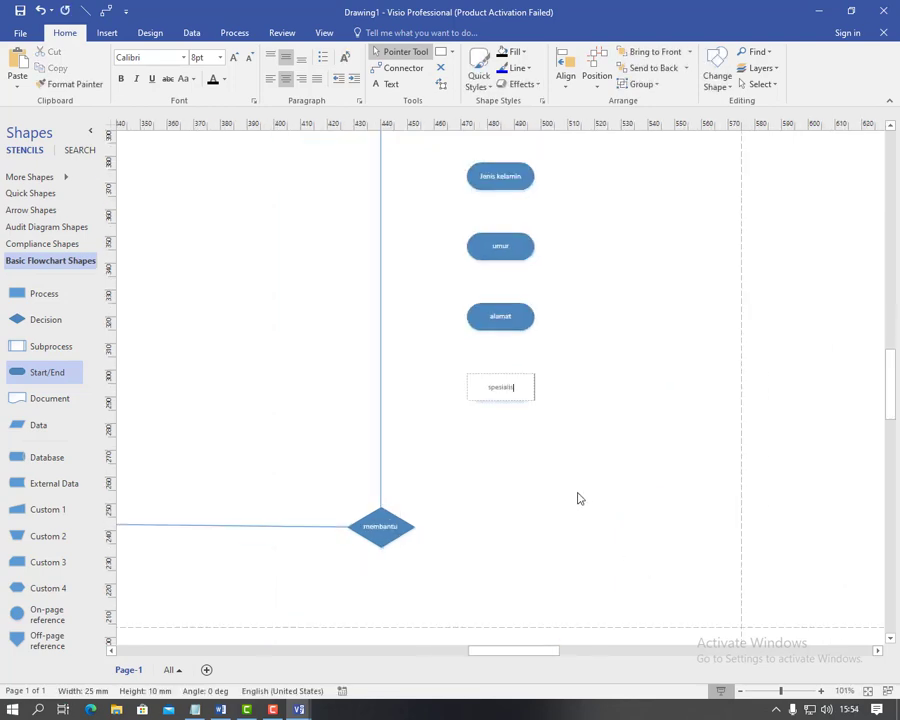
left_click(578, 498)
Add a final attribute copy just below spesialis and label it "No telp".
key("ctrl+v")
left_click_drag(692, 632, 650, 596)
double_click(650, 598)
type("No tel")
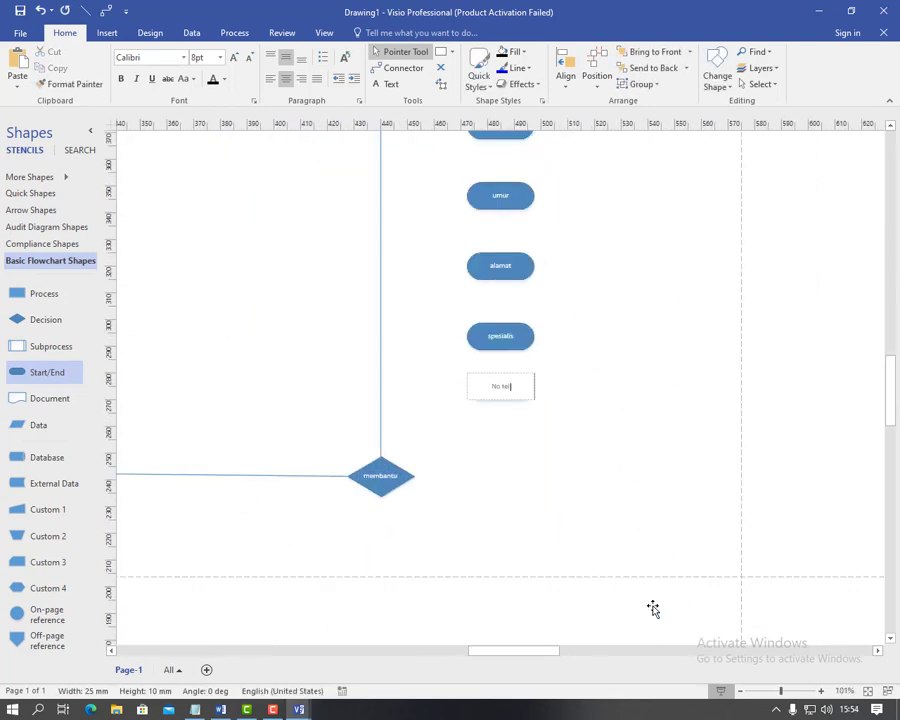
type("p")
left_click(620, 485)
Move the whole dokter attribute column up, shrink its shapes together and place it closer beside dokter.
scroll(609, 300, "down", 1)
left_click_drag(602, 235, 698, 602)
left_click_drag(653, 364, 667, 284)
scroll(584, 403, "up", 1)
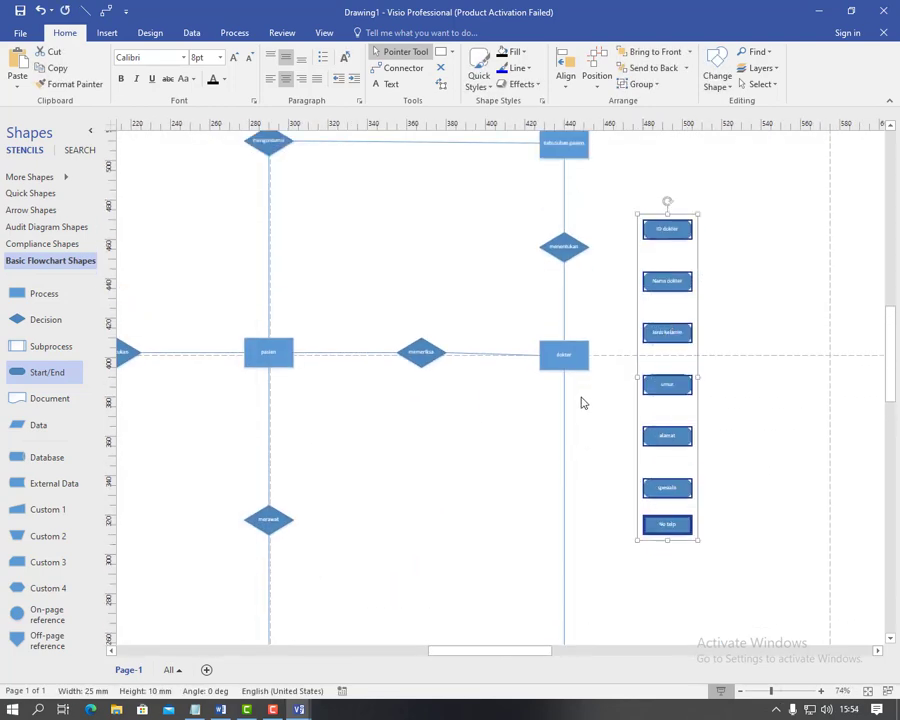
scroll(600, 425, "up", 2)
scroll(594, 438, "down", 3)
scroll(600, 440, "up", 1)
left_click_drag(697, 539, 690, 480)
left_click(565, 425)
left_click_drag(628, 208, 704, 496)
left_click_drag(663, 354, 642, 356)
left_click(494, 450)
Paste an attribute shape above and to the left of Kebutuhan pasien and label it "No obat".
scroll(522, 345, "up", 3)
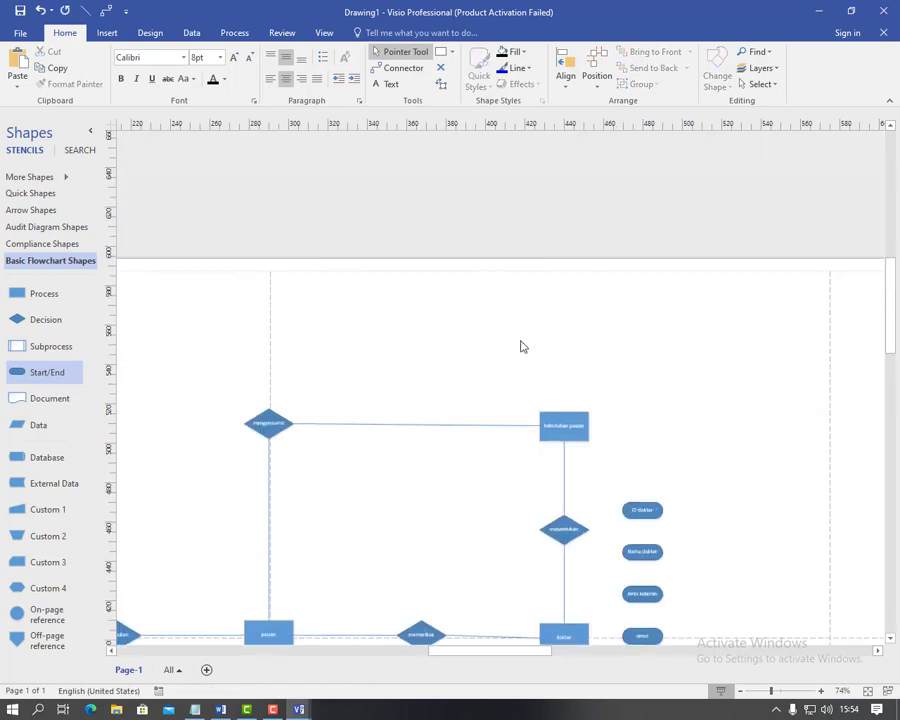
key("ctrl+v")
left_click_drag(495, 387, 470, 374)
type("No resep")
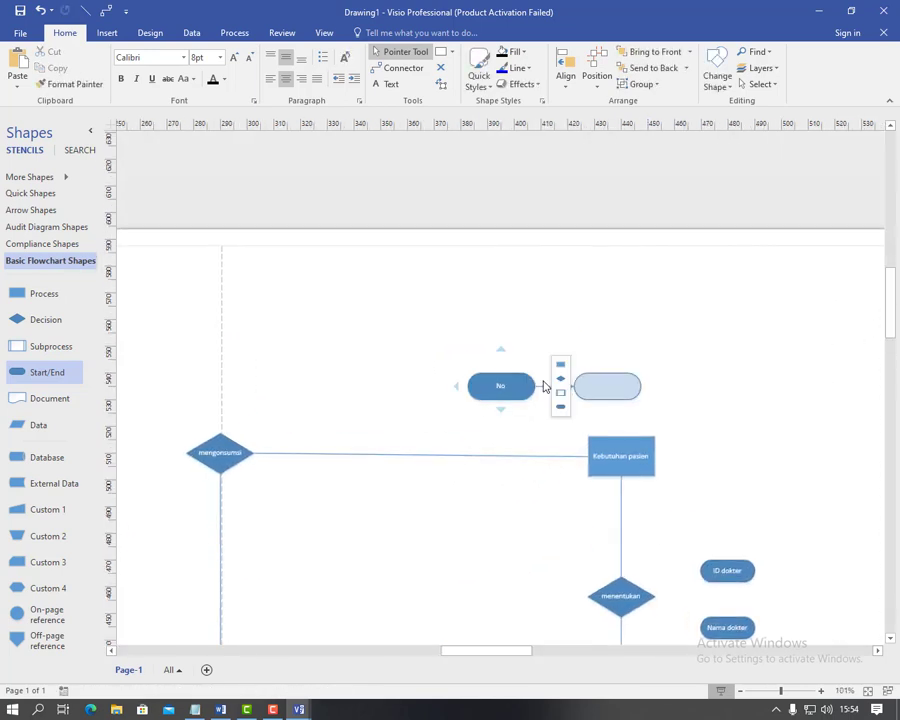
left_click(568, 277)
Duplicate No obat twice along the same row to its right, labelling the copies "Nama obat" and "Jenis obat".
left_click(477, 375)
key("ctrl+c")
key("ctrl+v")
left_click_drag(521, 427, 530, 377)
type("Nama obat")
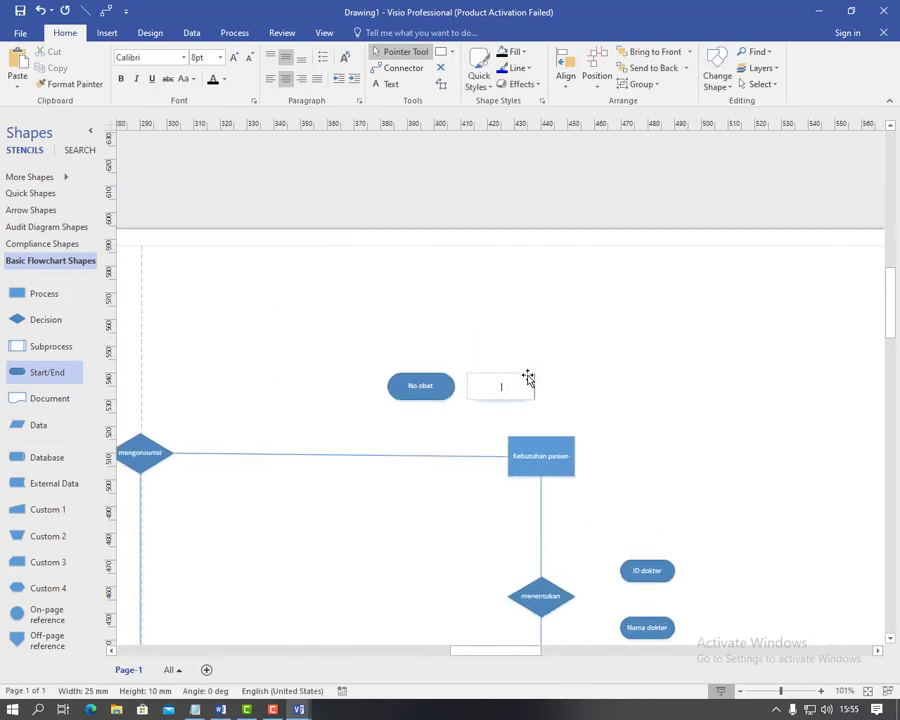
left_click(590, 329)
key("ctrl+v")
left_click_drag(593, 330, 596, 374)
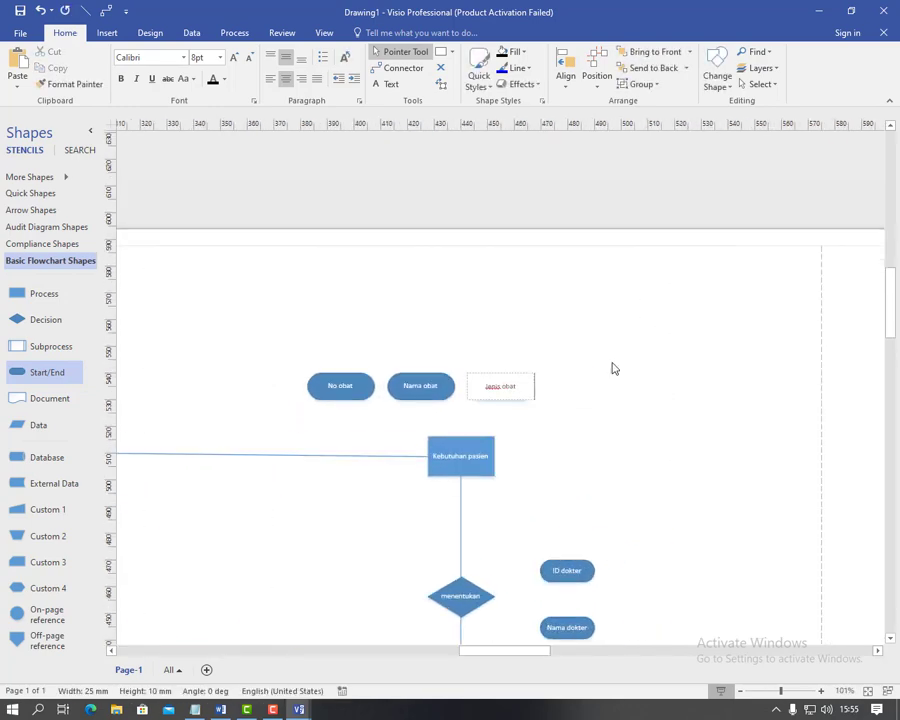
left_click(614, 369)
Add another attribute copy at the right end of the obat row and label it "Mas berlaku".
key("ctrl+v")
left_click_drag(692, 338, 654, 370)
type("Mas berlak")
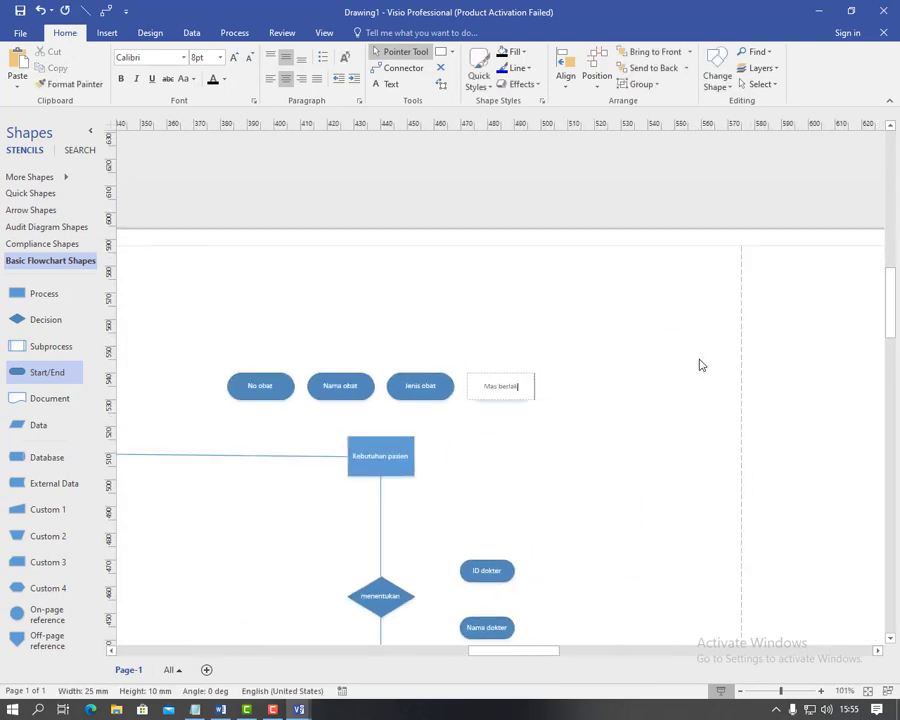
type("u")
left_click(621, 433)
Paste an attribute shape below and to the left of perawat and label it "No perawat".
left_click_drag(465, 652, 450, 655)
left_click_drag(888, 296, 886, 361)
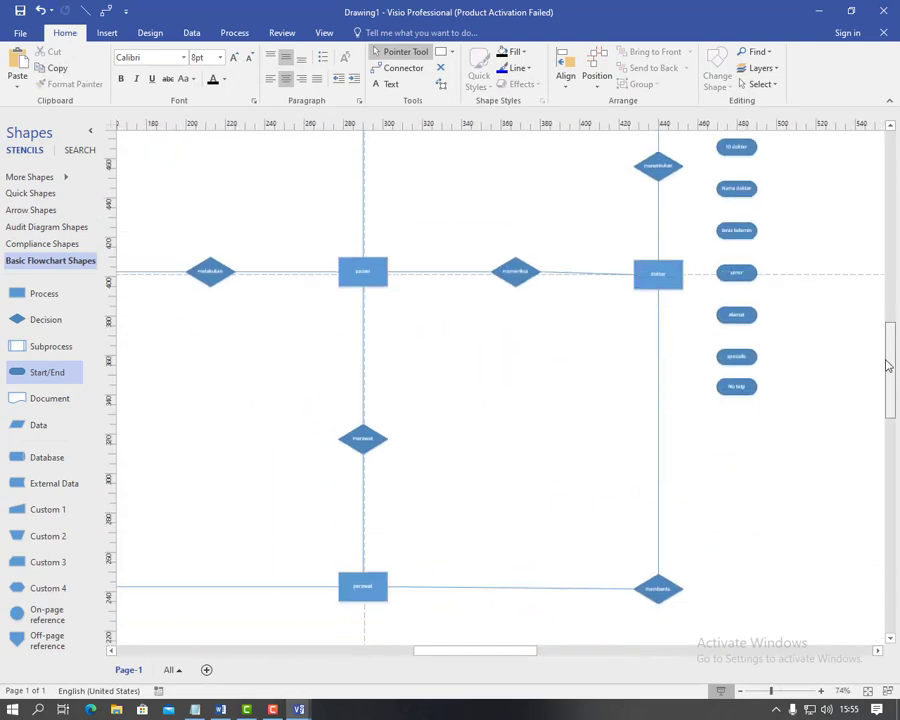
scroll(354, 472, "down", 3)
key("ctrl+v")
key("F2")
type("No")
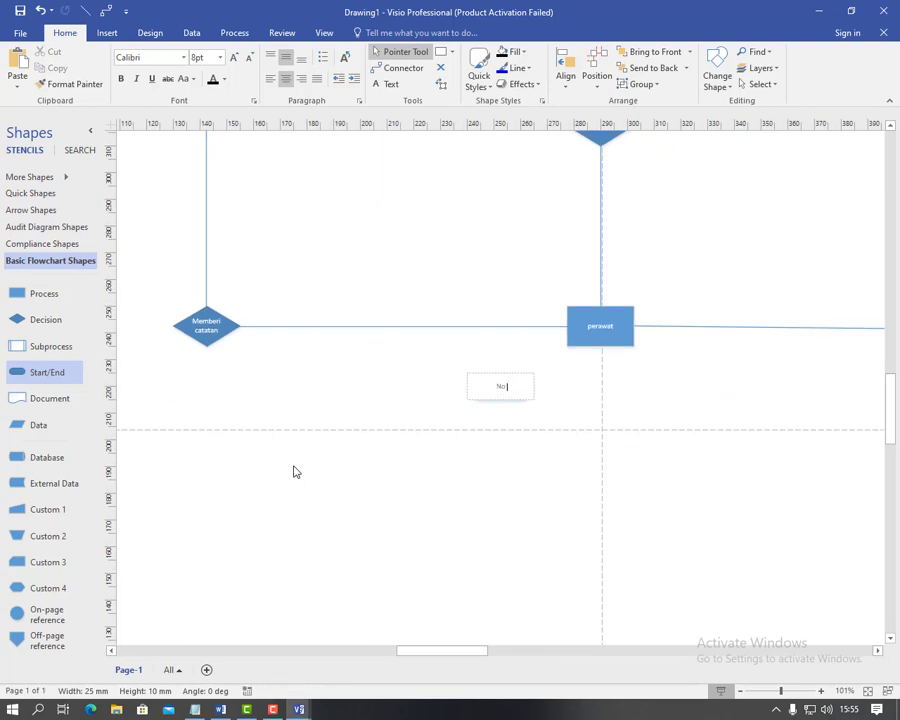
type(" perawat")
left_click(294, 468)
Place two more attribute copies in a row right of No perawat, labelled "Nama perawat" and "Jenis kelamin".
key("ctrl+v")
left_click_drag(236, 512, 356, 472)
key("F2")
type("Nama ")
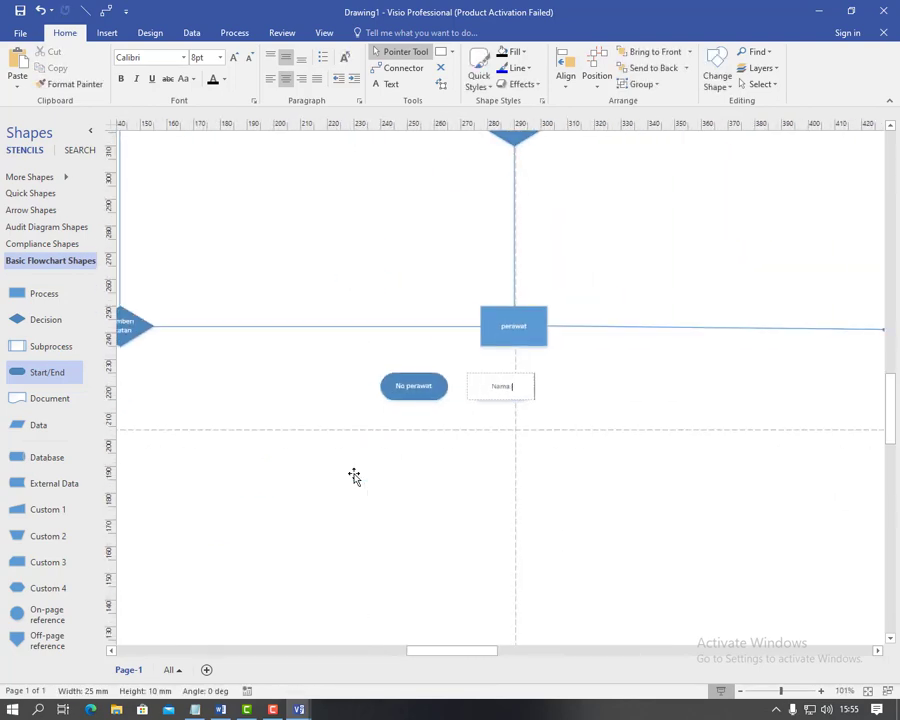
type("perawat")
left_click(337, 532)
key("ctrl+v")
left_click_drag(230, 560, 421, 476)
key("F2")
type("Jenis")
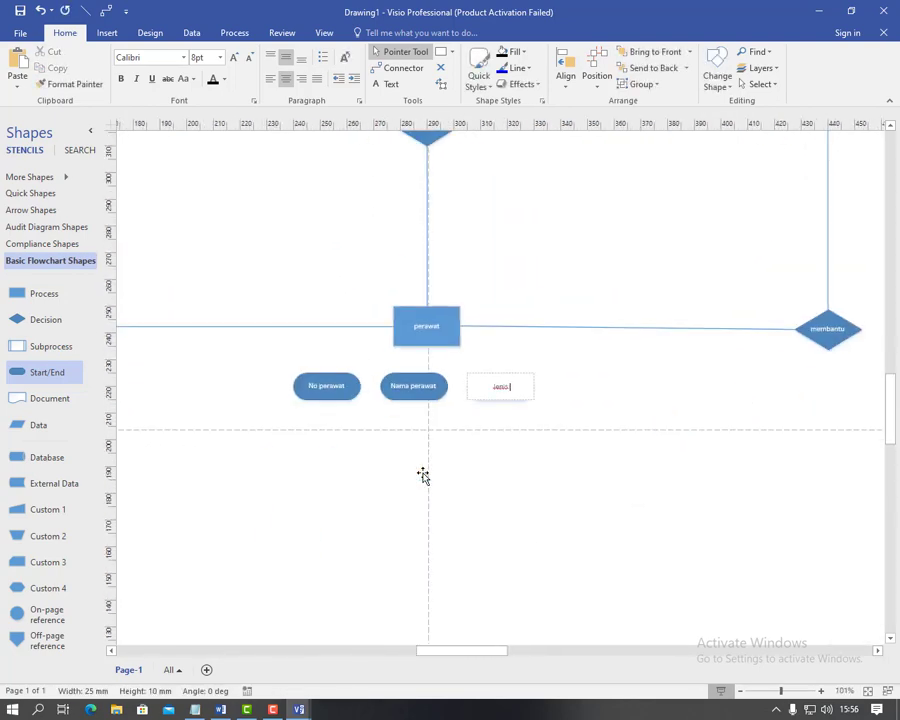
left_click(423, 476)
Extend the perawat attribute row to the right with two copies labelled "umur" and "alamt".
key("ctrl+v")
left_click_drag(322, 564, 478, 470)
key("F2")
type("umur")
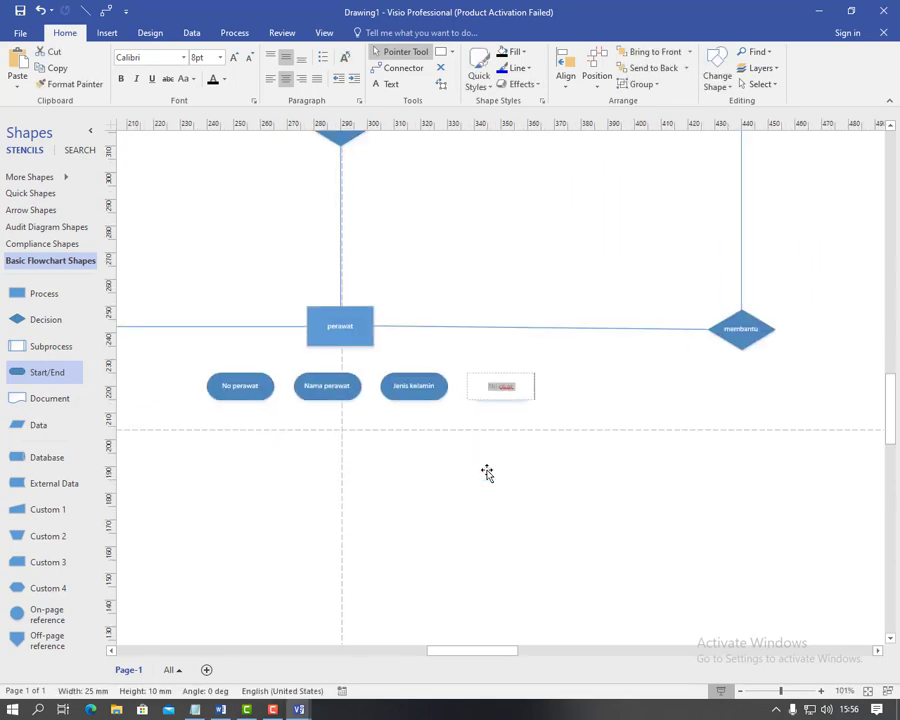
left_click(400, 515)
key("ctrl+v")
left_click_drag(410, 564, 548, 468)
key("F2")
type("alamat")
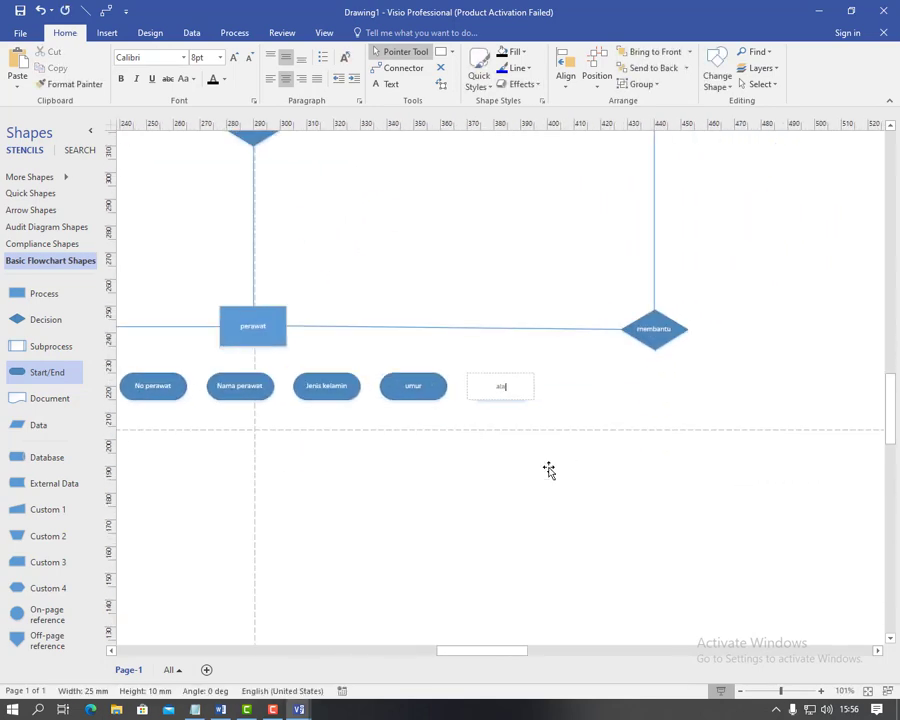
left_click(428, 513)
Add a sixth attribute copy at the right end of the perawat row and label it "umur".
key("ctrl+v")
left_click_drag(488, 556, 611, 468)
key("F2")
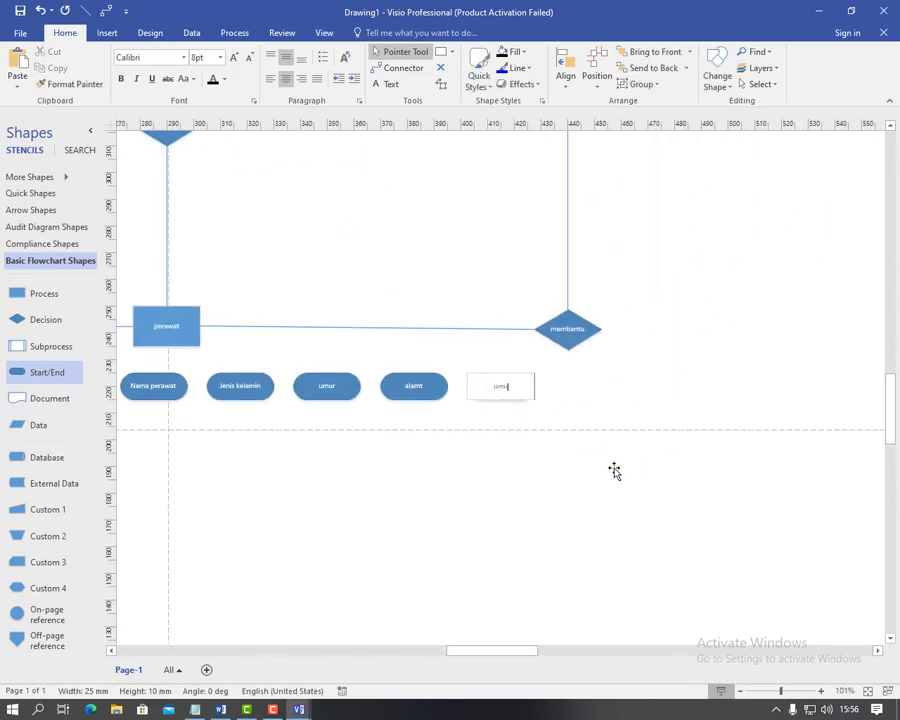
left_click(440, 493)
Move the whole row of perawat attributes left beneath perawat and down onto the horizontal page-break line.
left_click_drag(233, 458, 646, 505)
left_click_drag(443, 470, 338, 468)
left_click(334, 520)
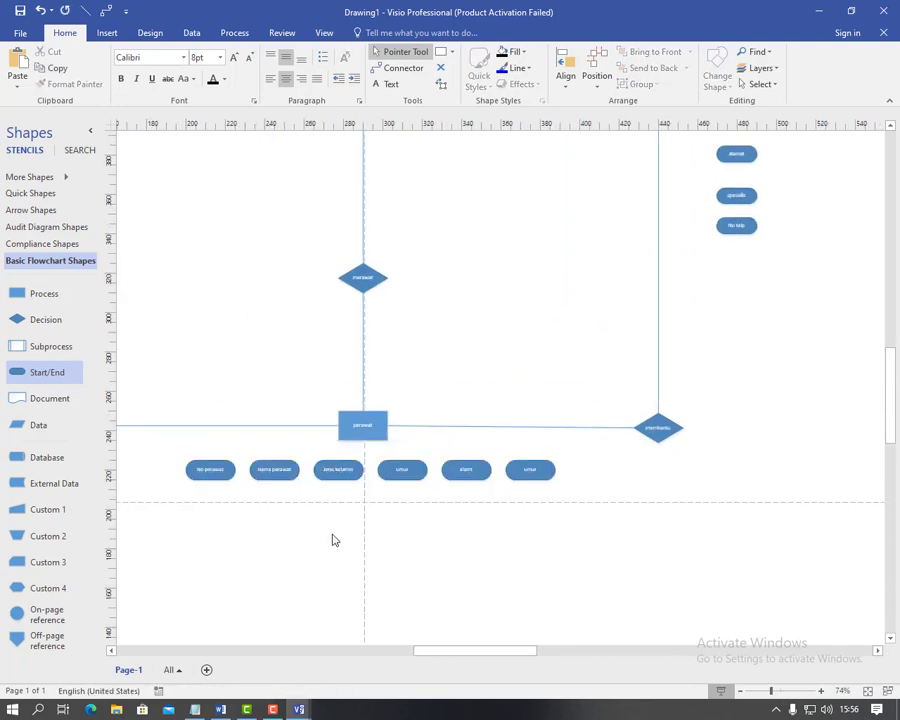
left_click_drag(526, 516, 590, 516)
left_click_drag(339, 469, 333, 497)
left_click(337, 580)
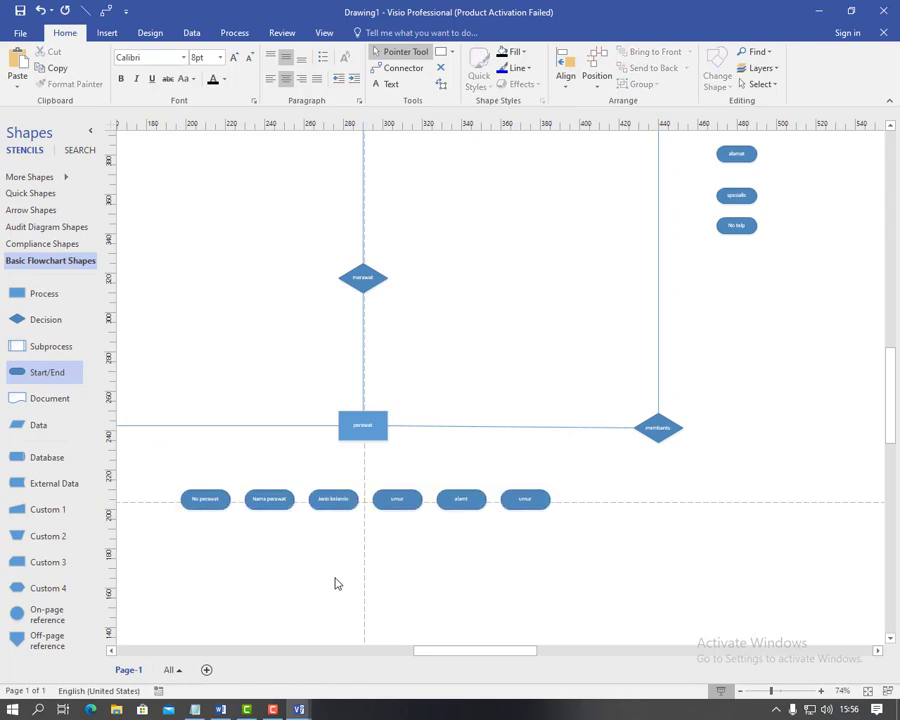
Paste an attribute shape at the upper left of pasien and label it "No pasien".
scroll(337, 570, "up", 3)
scroll(336, 567, "up", 2)
key("ctrl+v")
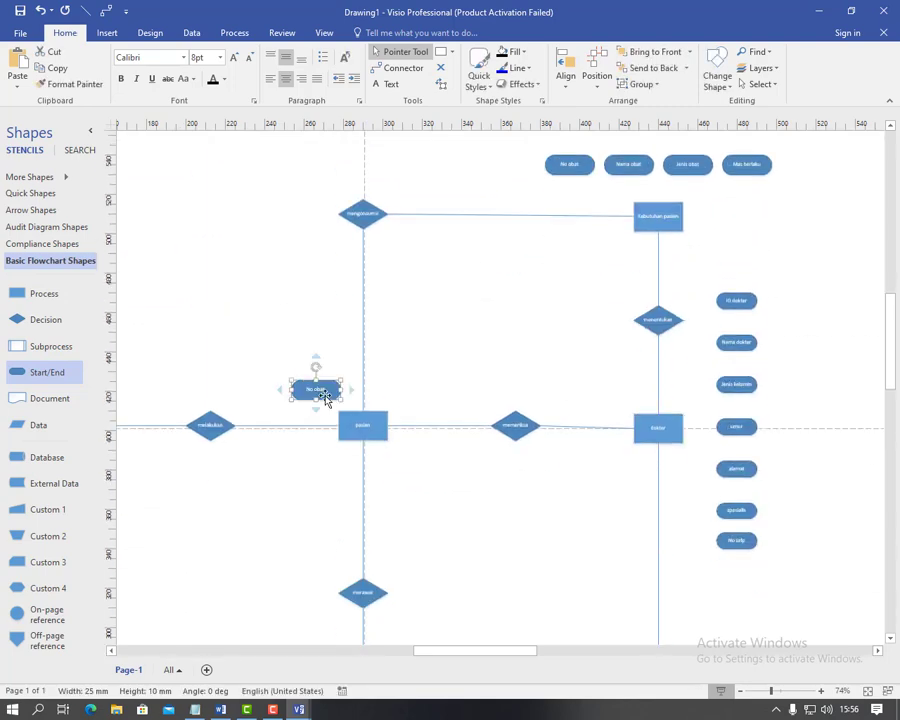
double_click(325, 392)
type("No pasien")
left_click(482, 305)
Stack two attribute copies above No pasien, labelled "Nama pasien" and "Jenis kelamin".
key("ctrl+v")
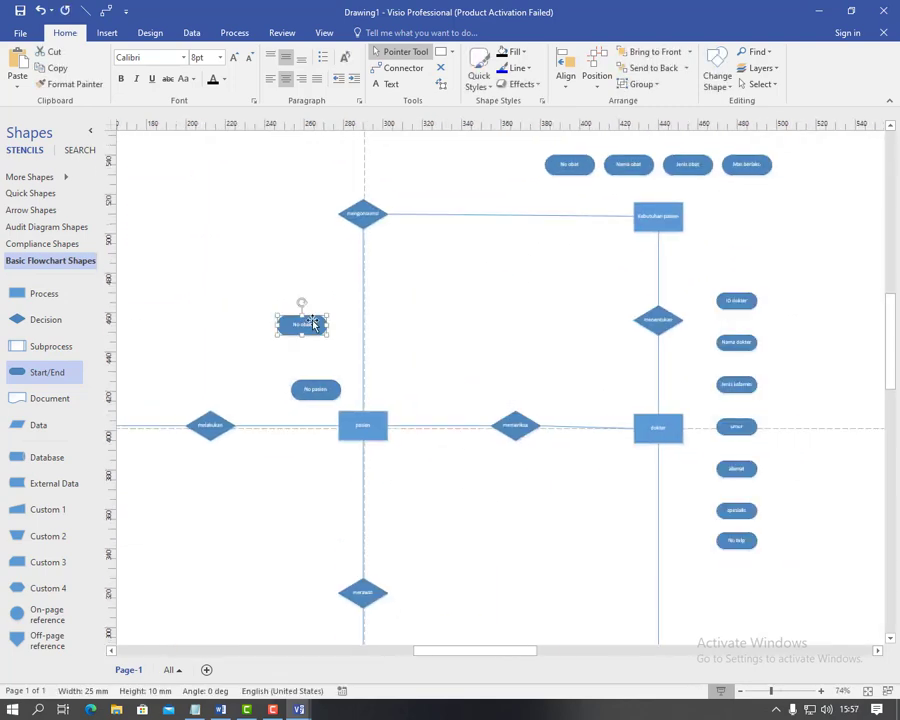
left_click_drag(313, 324, 325, 361)
double_click(325, 361)
type("Nama pasien")
left_click(422, 374)
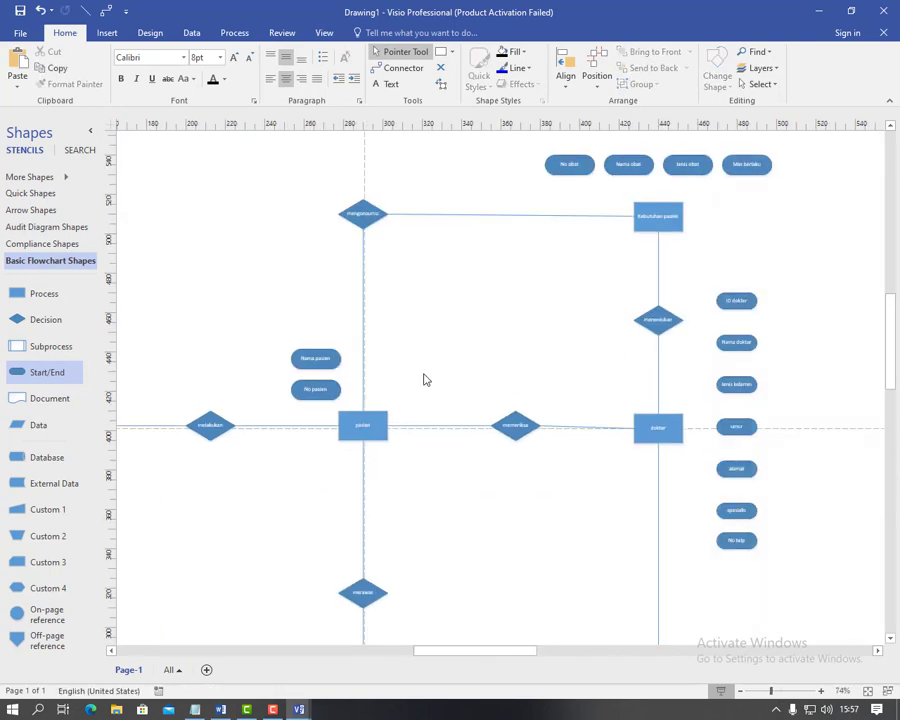
key("ctrl+v")
left_click_drag(260, 346, 319, 332)
double_click(319, 332)
type("Jenis kelamin")
left_click(358, 428)
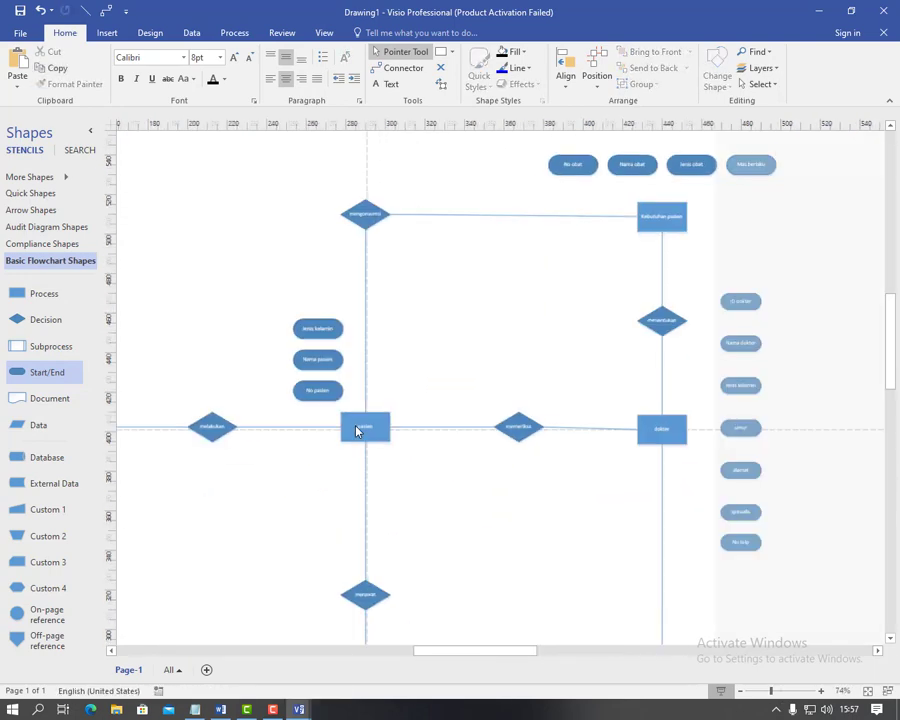
Paste an attribute shape at the upper right of pasien and label it "Umur pasien".
key("ctrl+v")
left_click_drag(205, 357, 405, 393)
double_click(408, 394)
type("u")
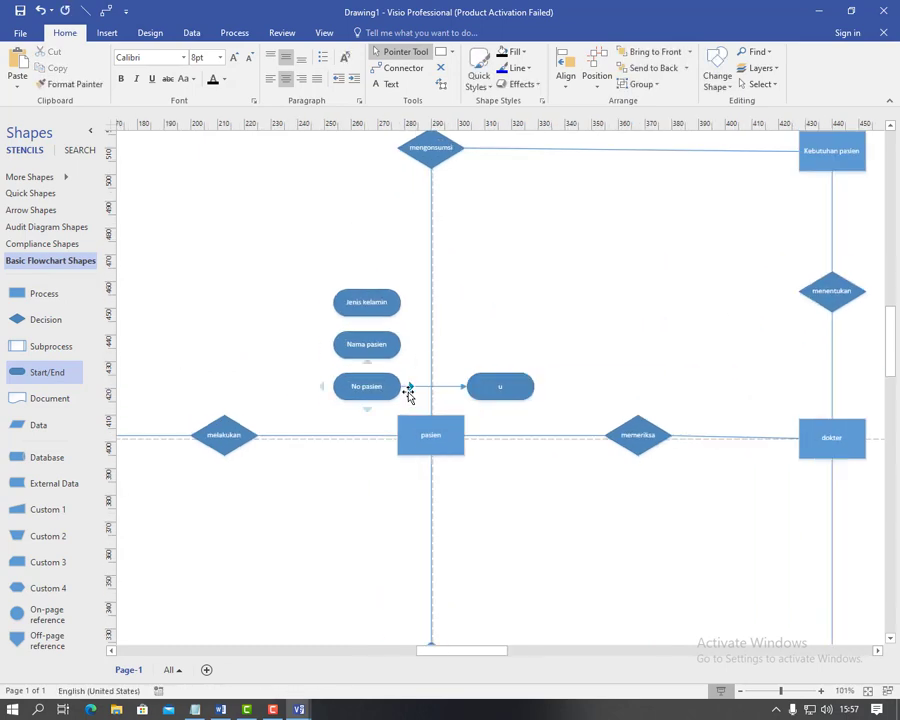
type("mur pasien")
left_click(536, 338)
Place an attribute copy directly above Umur pasien and label it "No telp".
key("ctrl+v")
left_click_drag(440, 350, 418, 360)
double_click(418, 360)
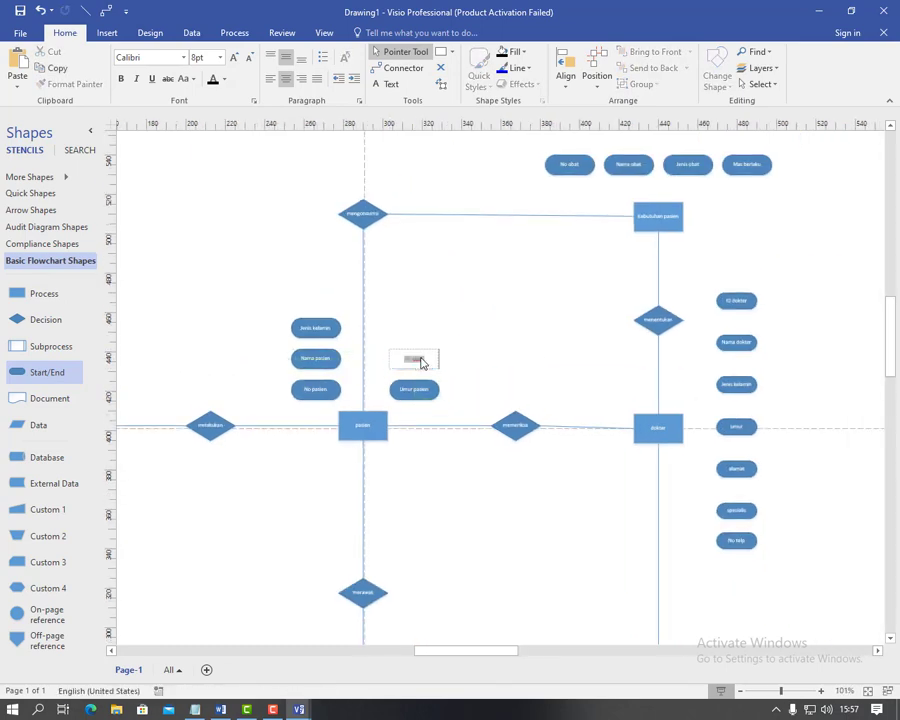
type("No tel")
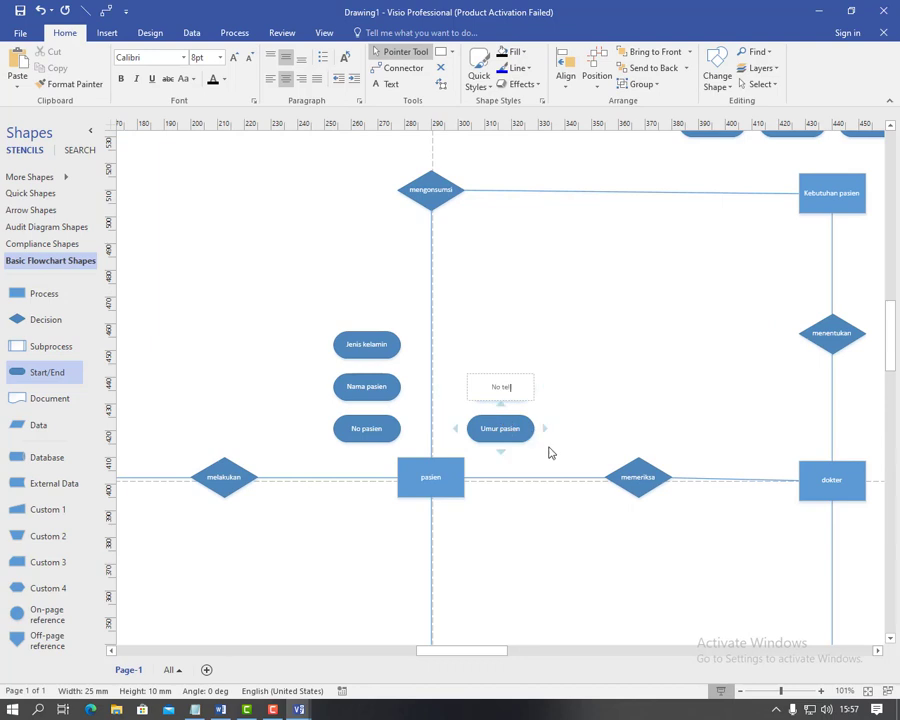
type("p")
left_click(603, 411)
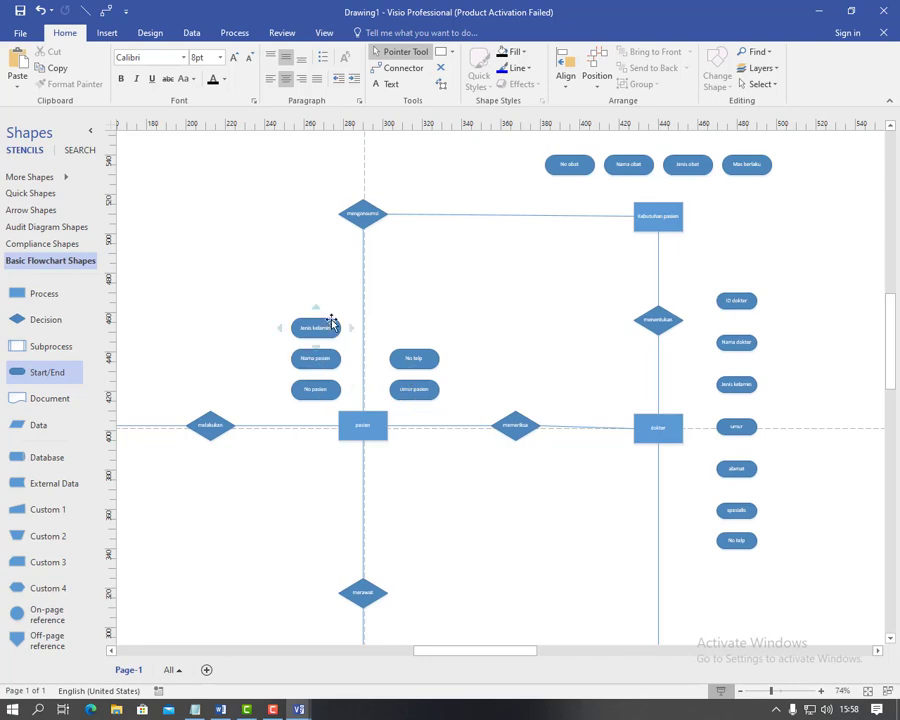
Add a third attribute copy above No telp in pasien's right-hand column and label it "alamt".
key("ctrl+v")
left_click_drag(402, 294, 417, 326)
double_click(417, 326)
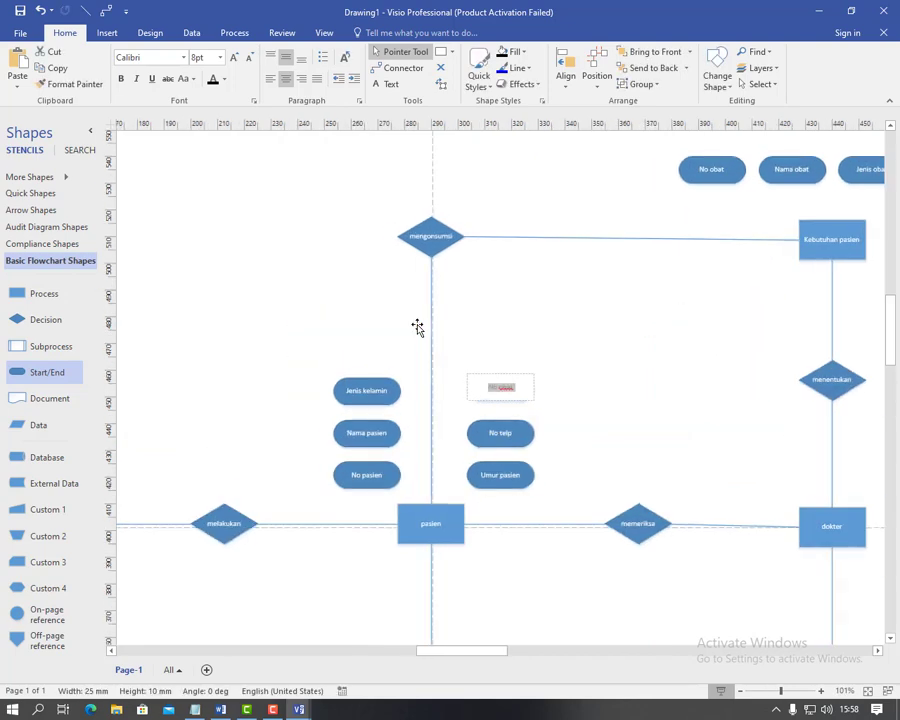
left_click(417, 326)
left_click(481, 319)
scroll(482, 345, "down", 3)
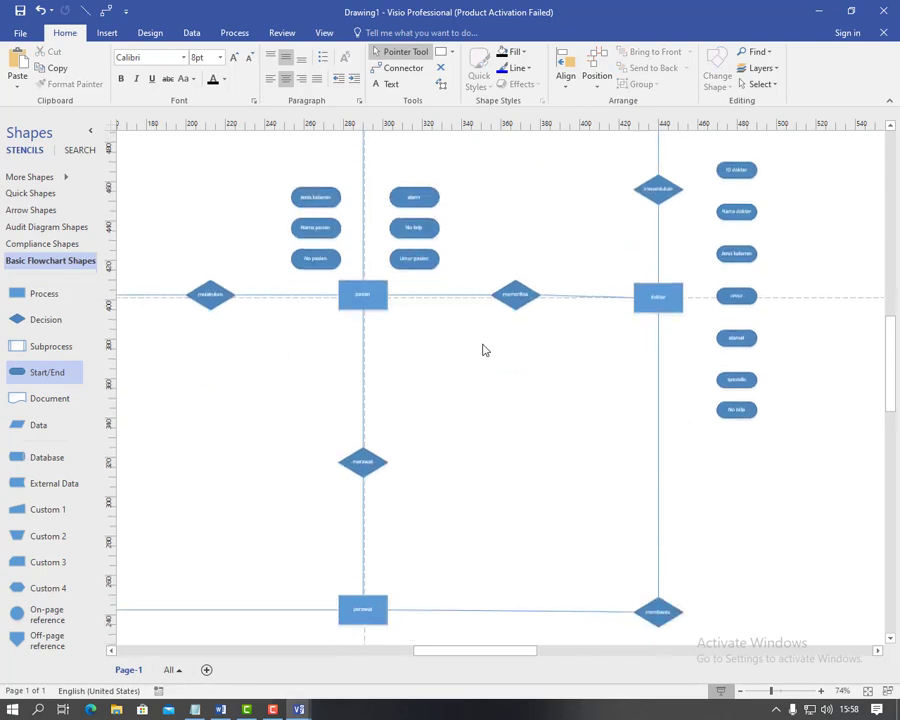
Paste an attribute shape at the lower left of pasien and label it "Nama penyakit".
key("ctrl+v")
left_click_drag(294, 342, 315, 373)
double_click(314, 333)
type("Nama penyakit")
left_click(480, 445)
Place an attribute copy below pasien's Nama penyakit and label it "kebutuhan".
key("ctrl+v")
double_click(316, 373)
type("kebut")
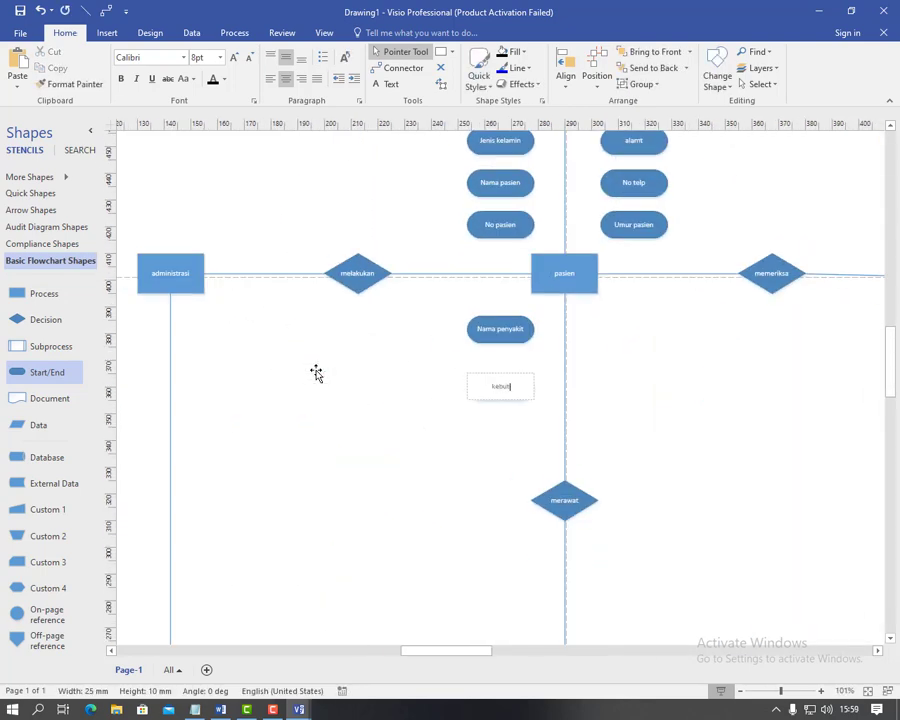
type("uhan")
left_click(335, 421)
Paste an attribute shape at the lower right of pasien and label it "No kamar".
key("ctrl+v")
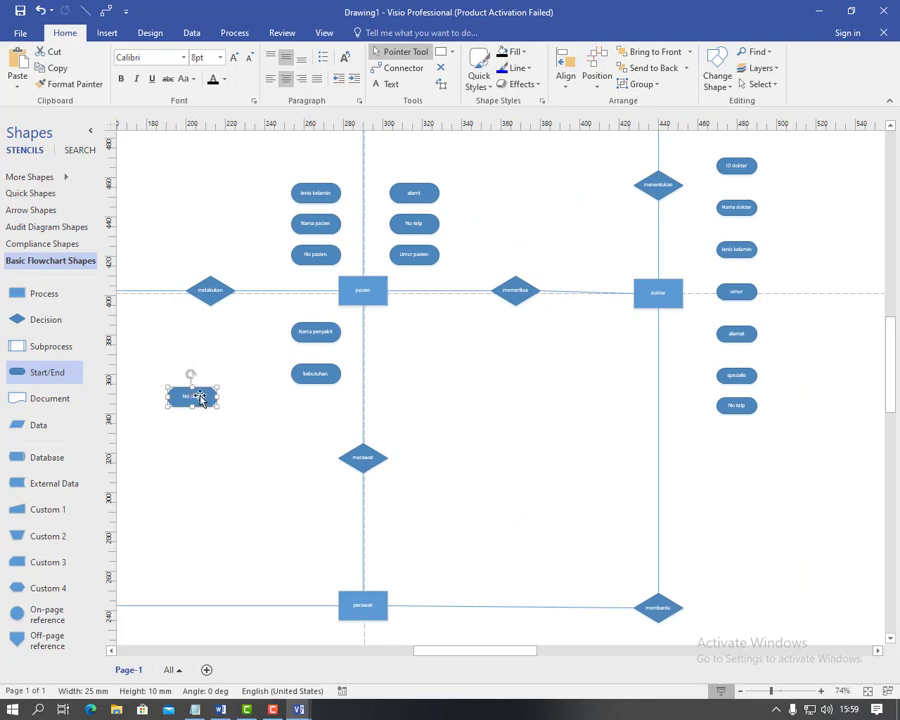
left_click_drag(192, 400, 418, 333)
double_click(418, 333)
type("kamarno kamar")
left_click(508, 455)
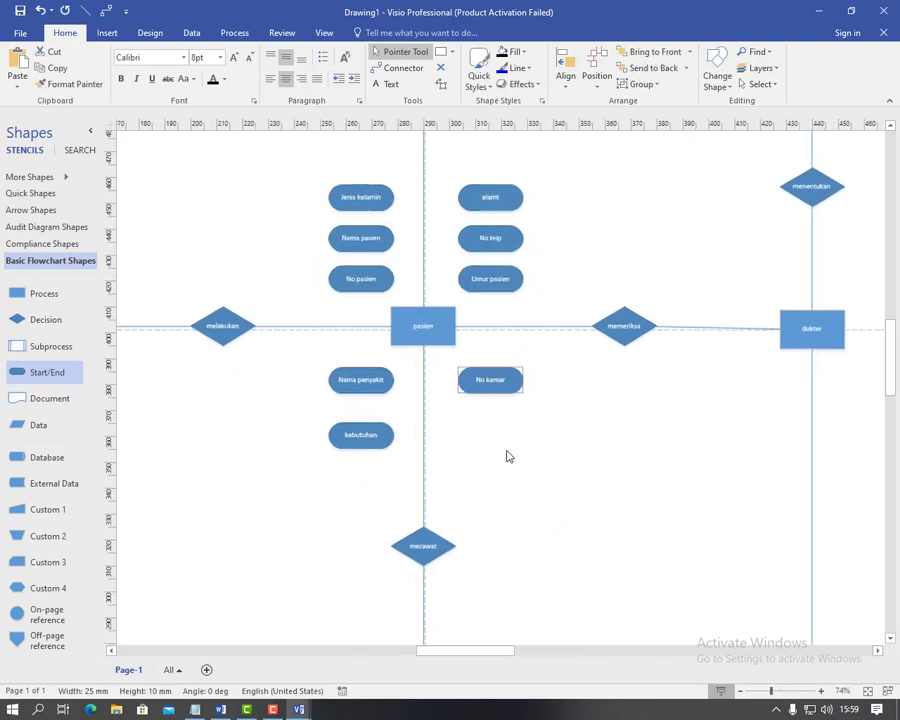
Place an attribute copy below No kamar and label it "keluhan".
key("ctrl+v")
double_click(437, 378)
key("BackSpace")
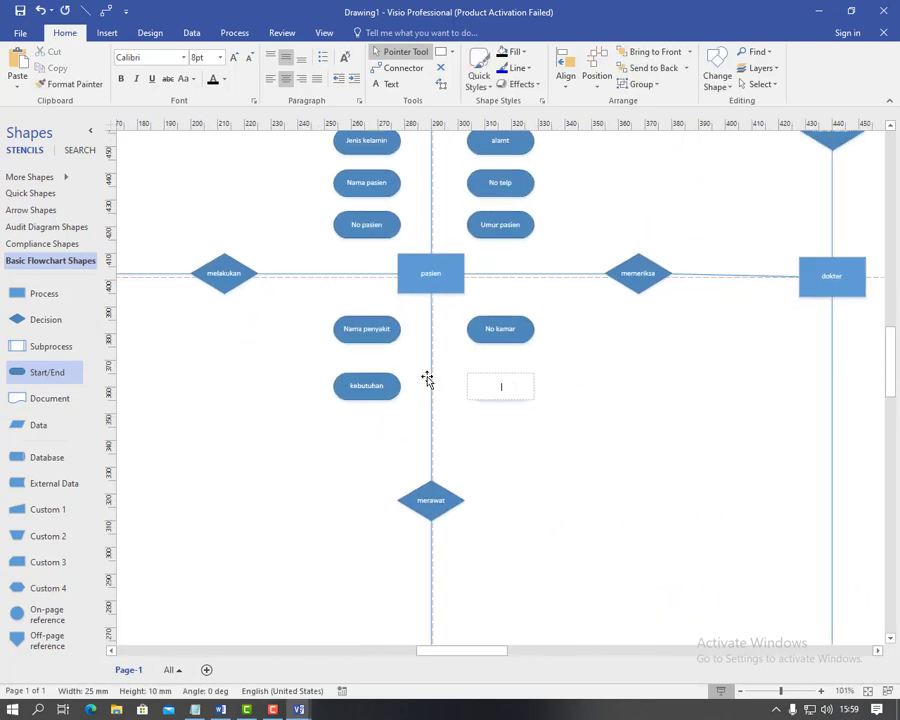
left_click(474, 436)
Paste an attribute shape at the upper right of administrasi and label it "No pasien".
left_click_drag(456, 652, 430, 655)
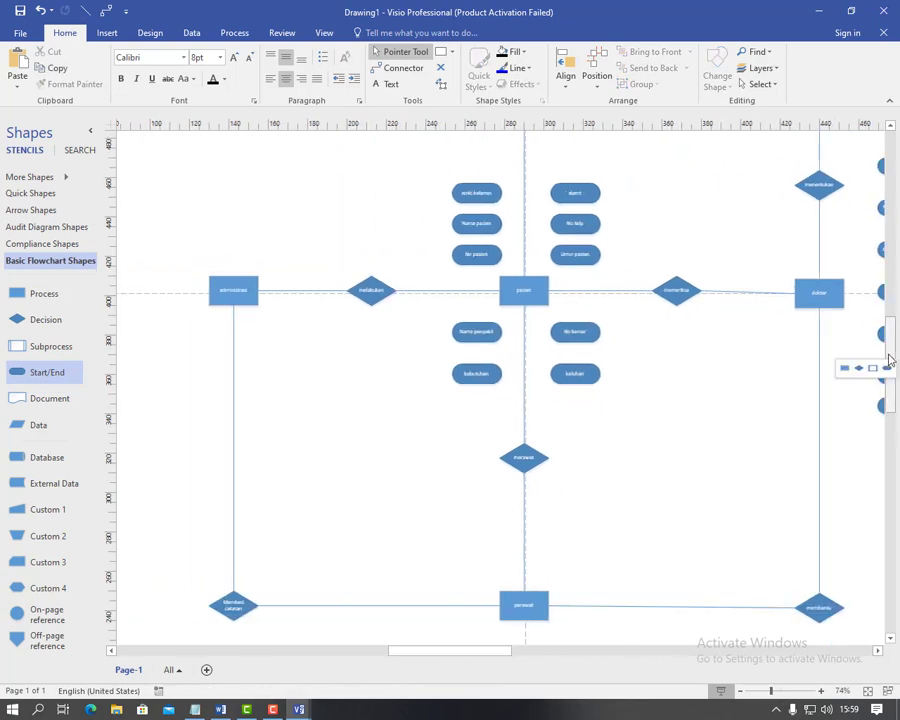
left_click_drag(889, 361, 889, 338)
left_click_drag(480, 652, 454, 652)
key("ctrl+v")
left_click_drag(309, 364, 448, 404)
key("ctrl+z")
double_click(449, 402)
type("No pasien")
left_click(490, 325)
Stack an attribute copy above administrasi's No pasien and label it "Nama pasien".
key("ctrl+v")
left_click_drag(455, 347, 463, 365)
double_click(463, 365)
type("Nama pasien")
left_click(454, 281)
Add an attribute copy above administrasi's Nama pasien, label it "Jenis kelamin", and relabel it "alamat".
key("ctrl+v")
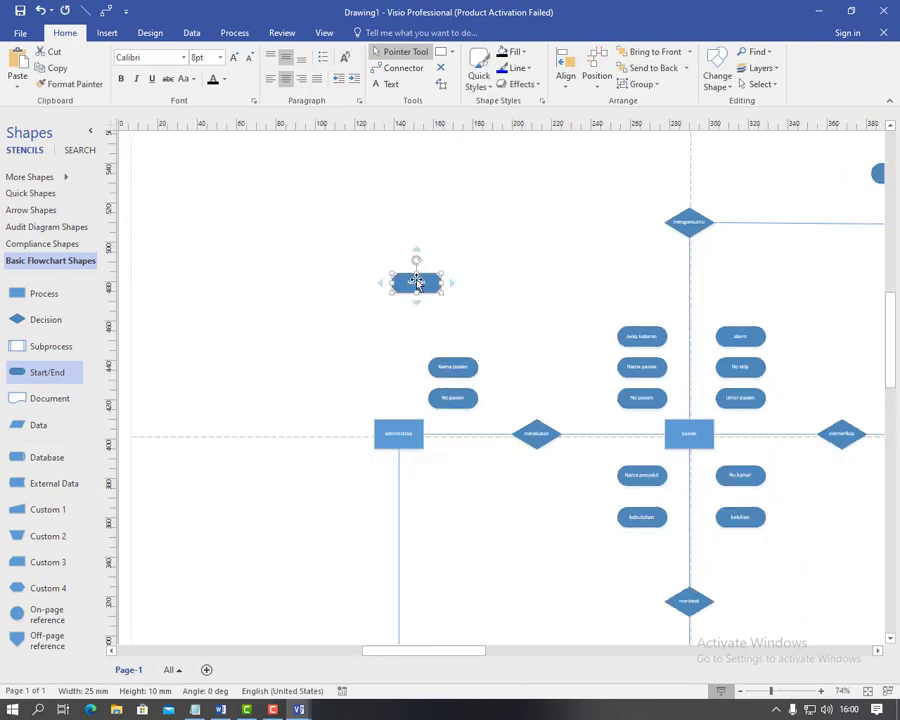
left_click_drag(416, 283, 452, 333)
double_click(452, 333)
type("Jenis kel")
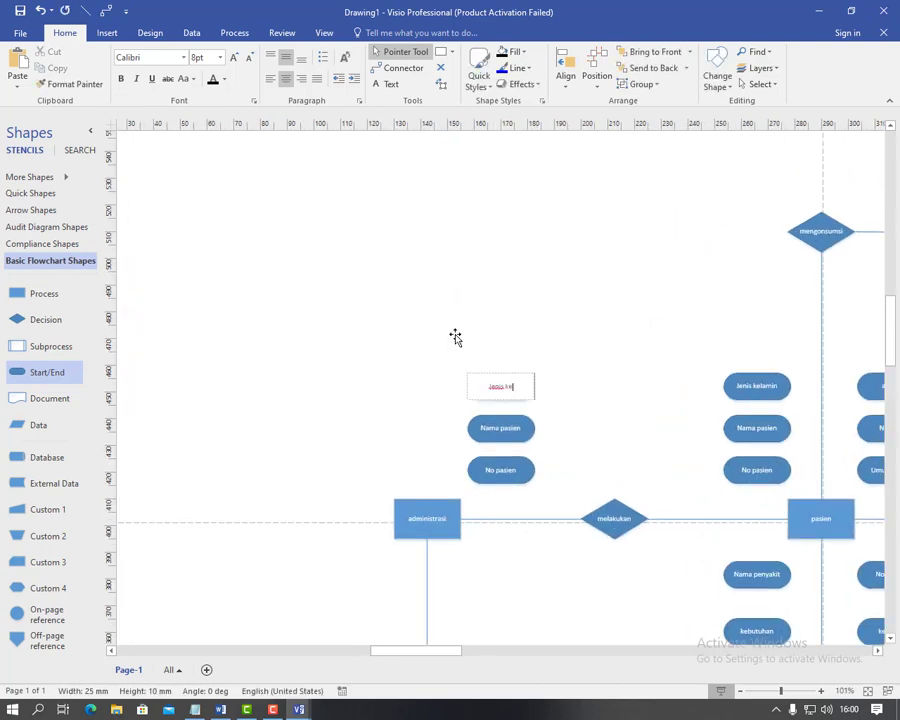
type("amin")
key("Escape")
double_click(452, 335)
type("alamat")
key("Escape")
Stack an attribute copy above administrasi's alamat and label it "No telp".
key("ctrl+v")
left_click_drag(402, 234, 452, 304)
double_click(452, 304)
type("No telp")
key("Escape")
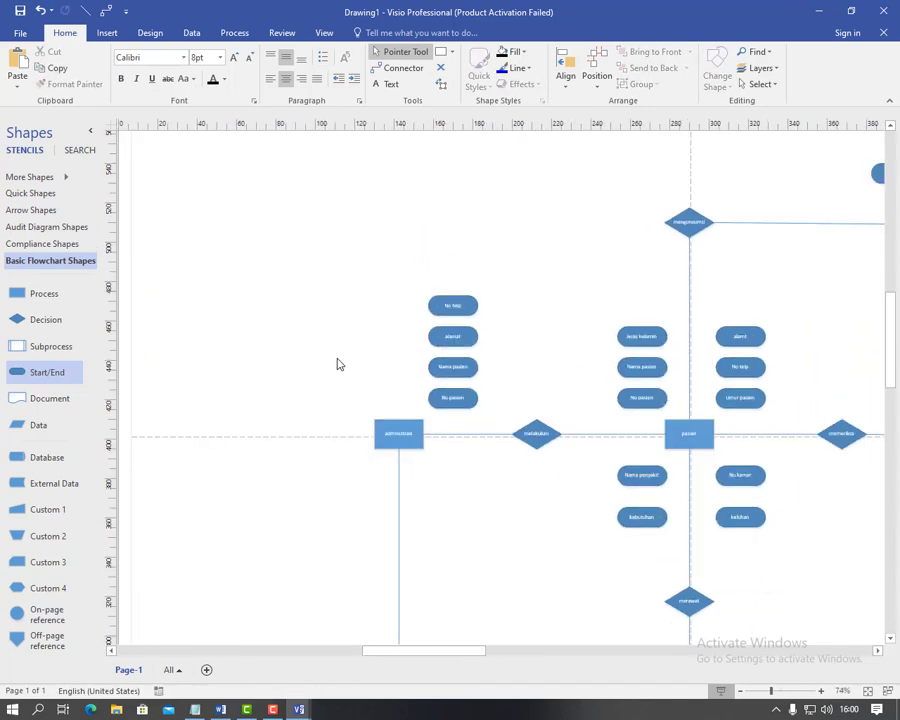
Shift administrasi's four-attribute column slightly upward and add an attribute copy at the entity's upper left labelled "Biaya perawatan".
key("ctrl+v")
left_click_drag(327, 287, 346, 397)
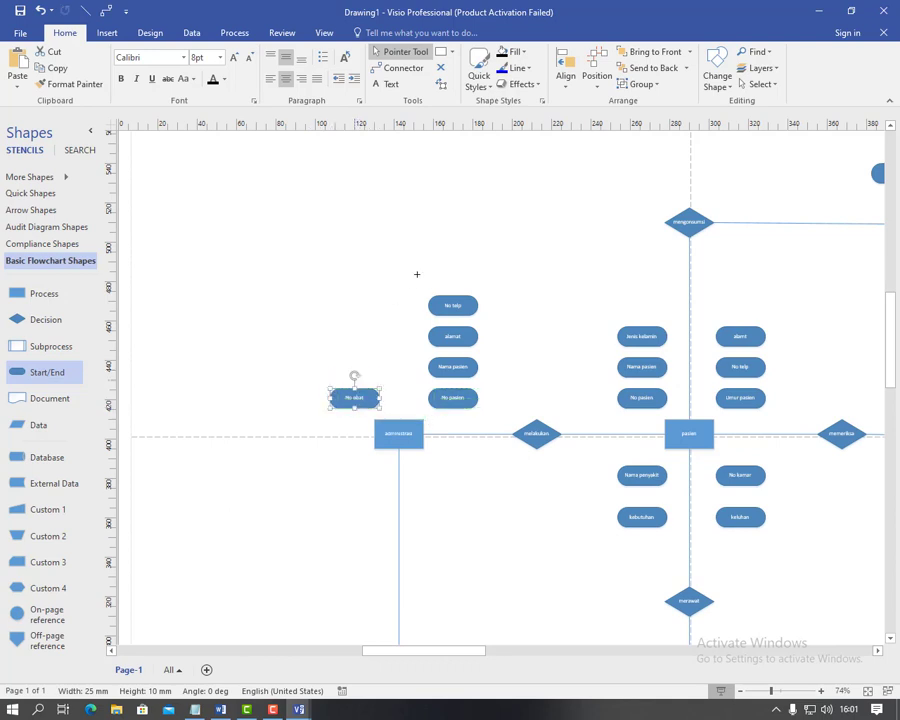
left_click_drag(417, 272, 483, 418)
left_click_drag(462, 402, 457, 380)
left_click_drag(347, 402, 346, 386)
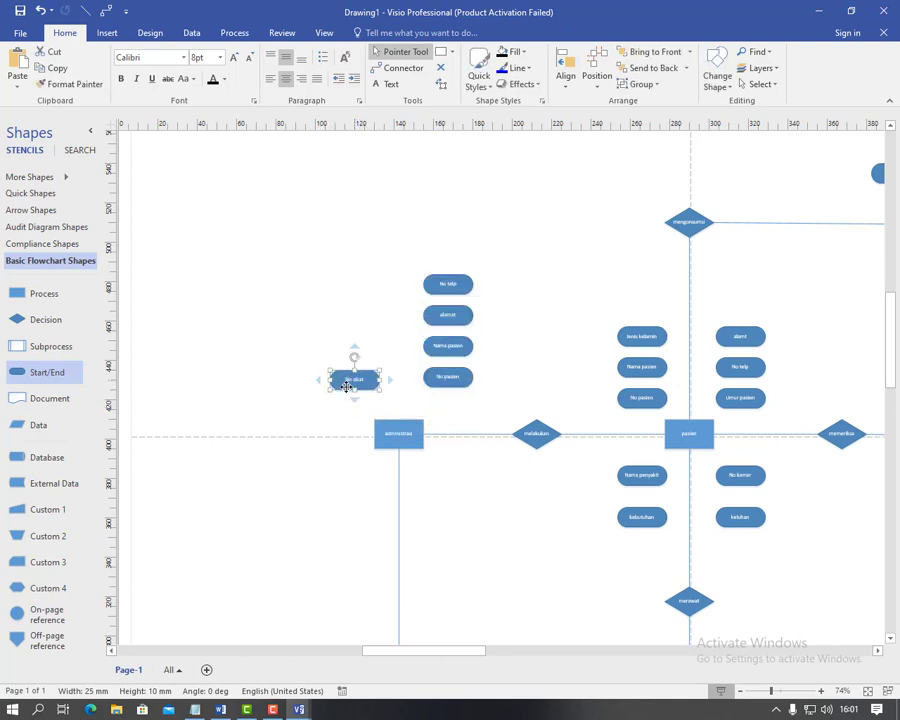
double_click(346, 387)
type("Biaya perawatan")
left_click(448, 402)
Place an attribute copy to the left of Biaya perawatan and label it "No pembyaran".
key("ctrl+v")
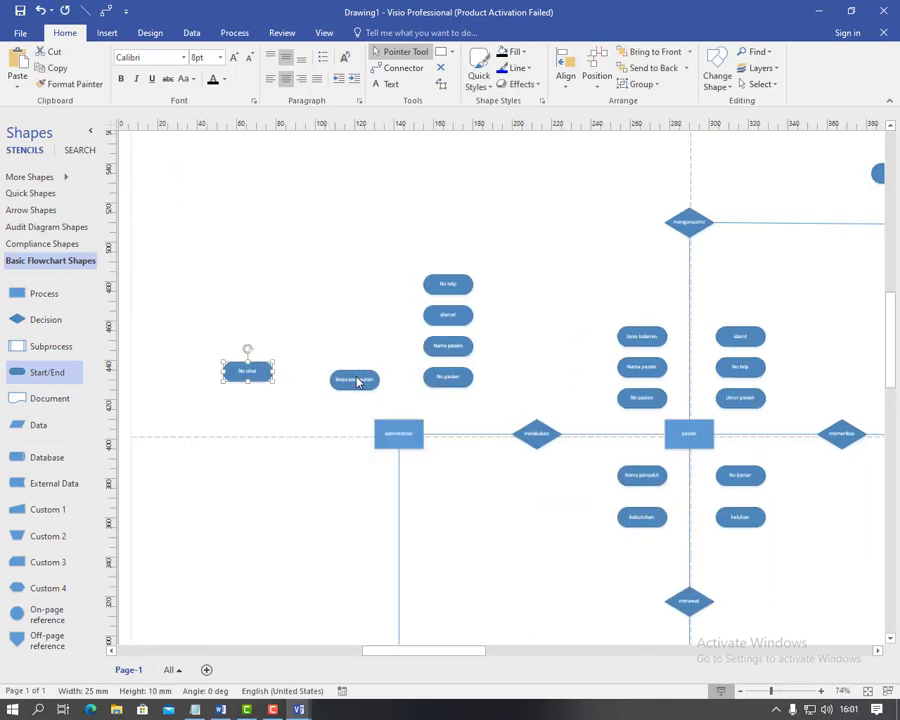
left_click_drag(357, 381, 291, 383)
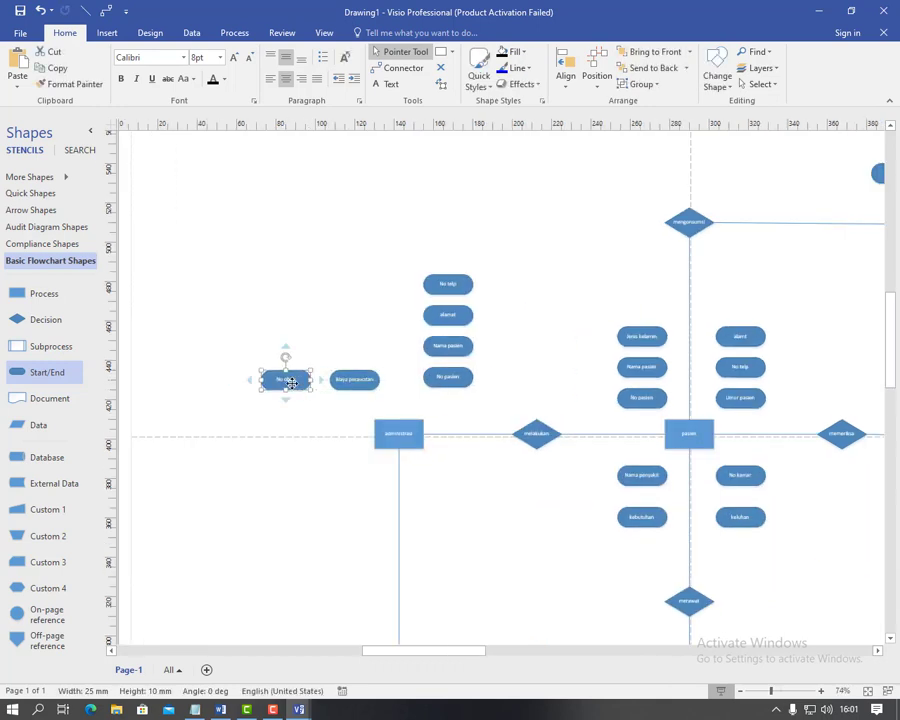
double_click(286, 381)
type("no")
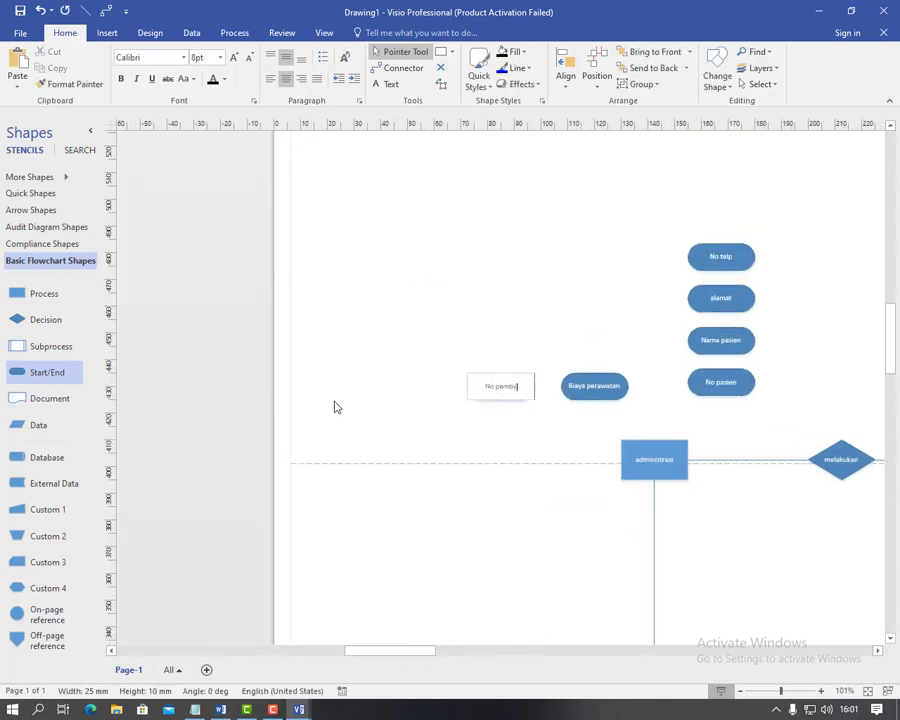
left_click(450, 417)
Paste an attribute shape some distance above No pembyaran and label it "fasilitas".
scroll(424, 646, "right", 3)
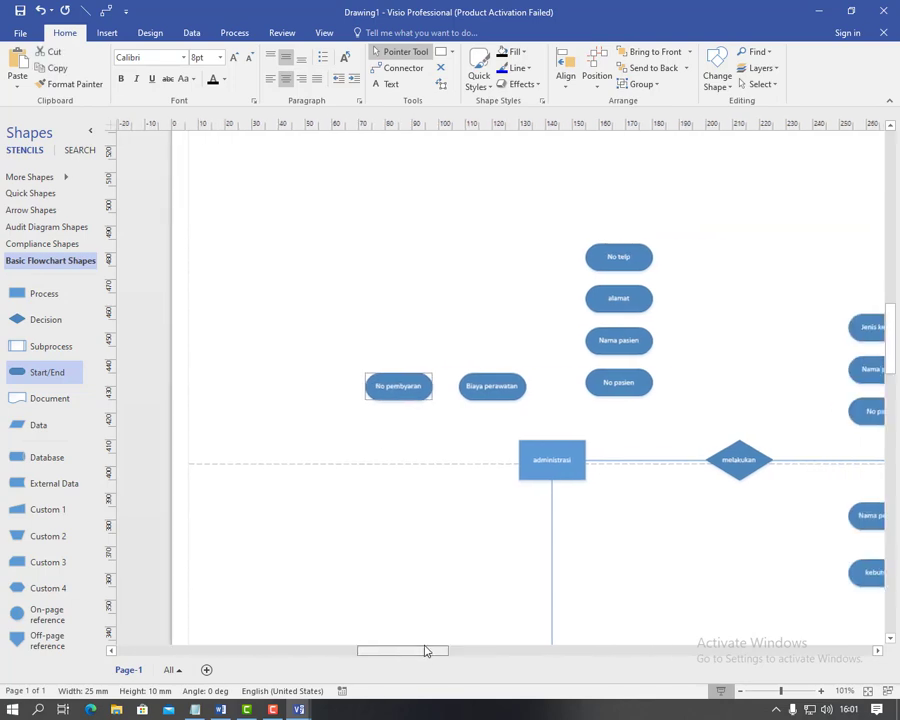
scroll(398, 394, "down", 2)
key("ctrl+v")
left_click_drag(338, 335, 290, 319)
double_click(288, 317)
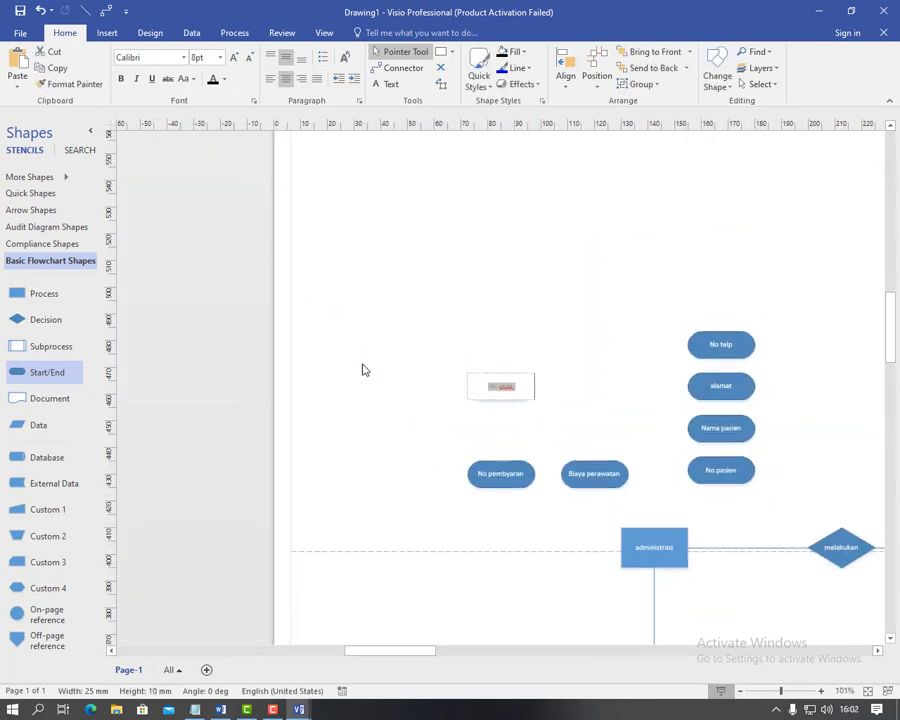
type("fasilitas")
left_click(347, 340)
Stack an attribute copy above fasilitas and label it "obat".
key("ctrl+v")
left_click_drag(178, 272, 289, 286)
double_click(289, 286)
type("obat")
left_click(288, 286)
Stack an attribute copy above obat and label it "Jasa dokter".
key("ctrl+v")
left_click_drag(356, 306, 284, 252)
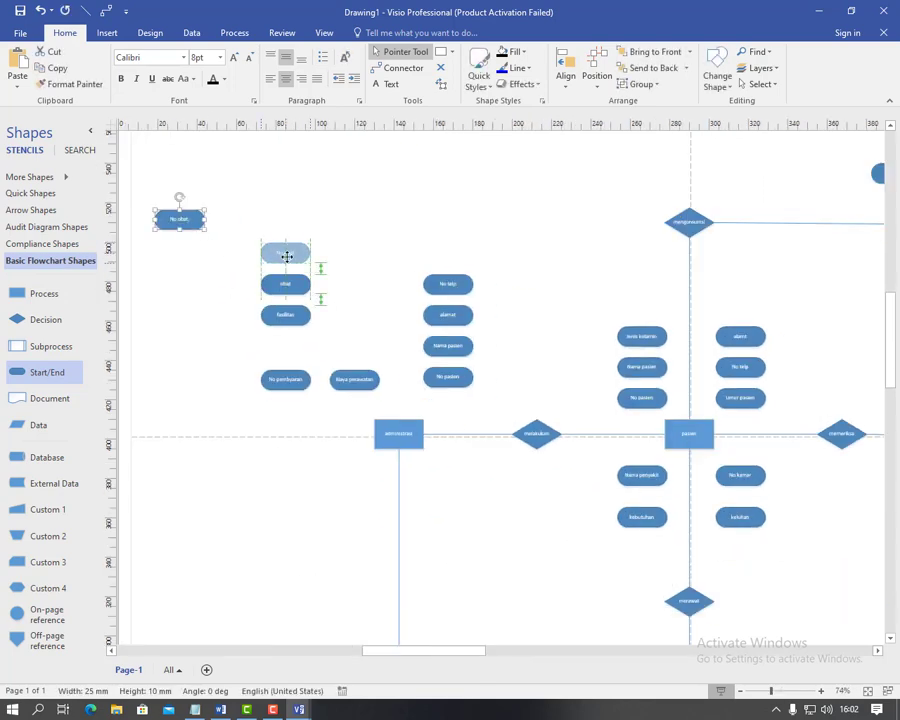
double_click(284, 252)
type("Jas dokter")
left_click(402, 357)
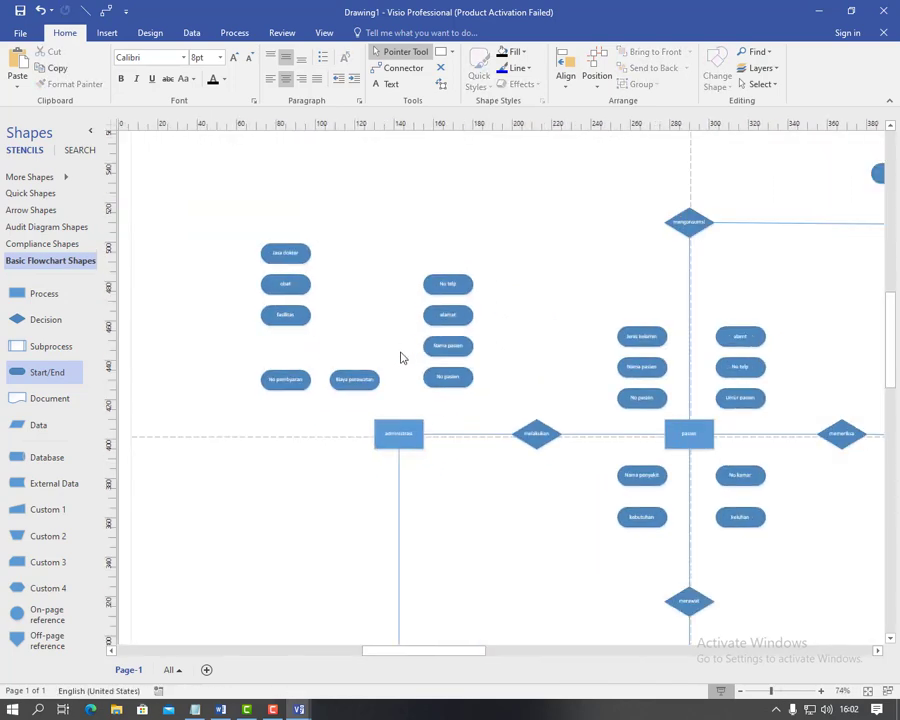
Add an attribute copy above No telp in administrasi's right-hand column and label it "Nama penyakit".
key("ctrl+v")
left_click_drag(239, 157, 448, 251)
double_click(448, 251)
key("BackSpace")
type("ke")
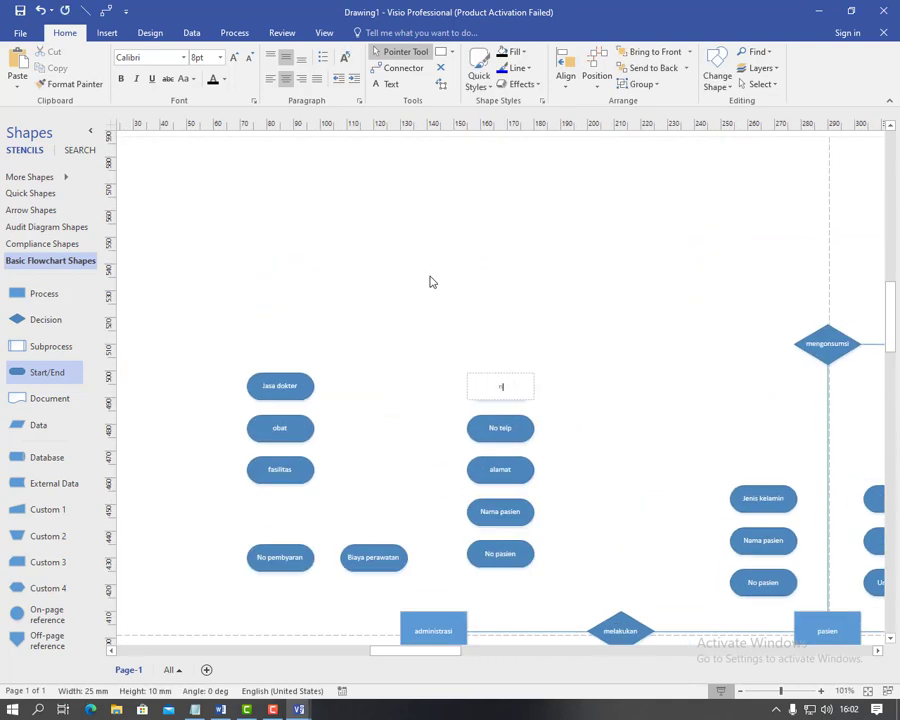
left_click(432, 287)
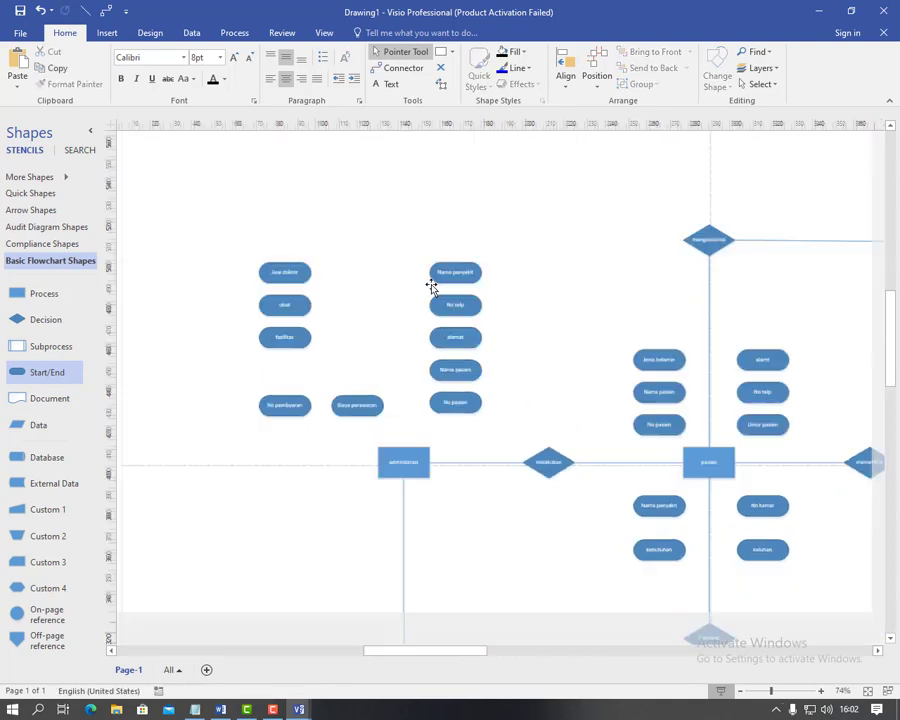
Place an attribute copy above administrasi's Nama penyakit and label it "keluhan".
key("ctrl+v")
left_click_drag(400, 178, 451, 219)
double_click(451, 219)
key("BackSpace")
type("keluhan")
left_click(354, 272)
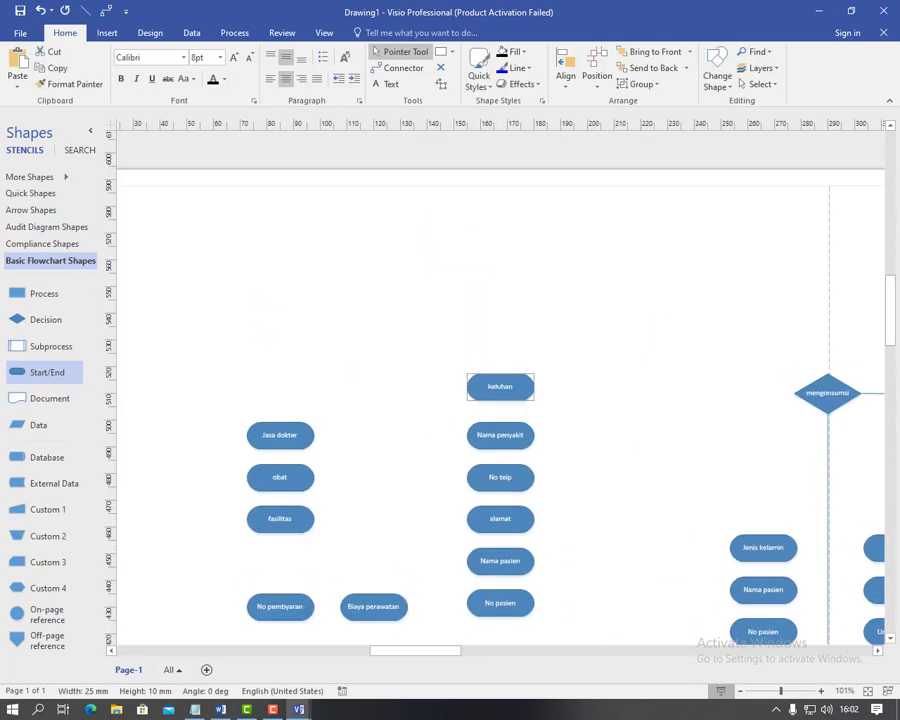
Add an attribute copy above keluhan at the top of administrasi's column and label it "kebutuhan".
key("ctrl+v")
left_click_drag(498, 382, 448, 186)
double_click(448, 182)
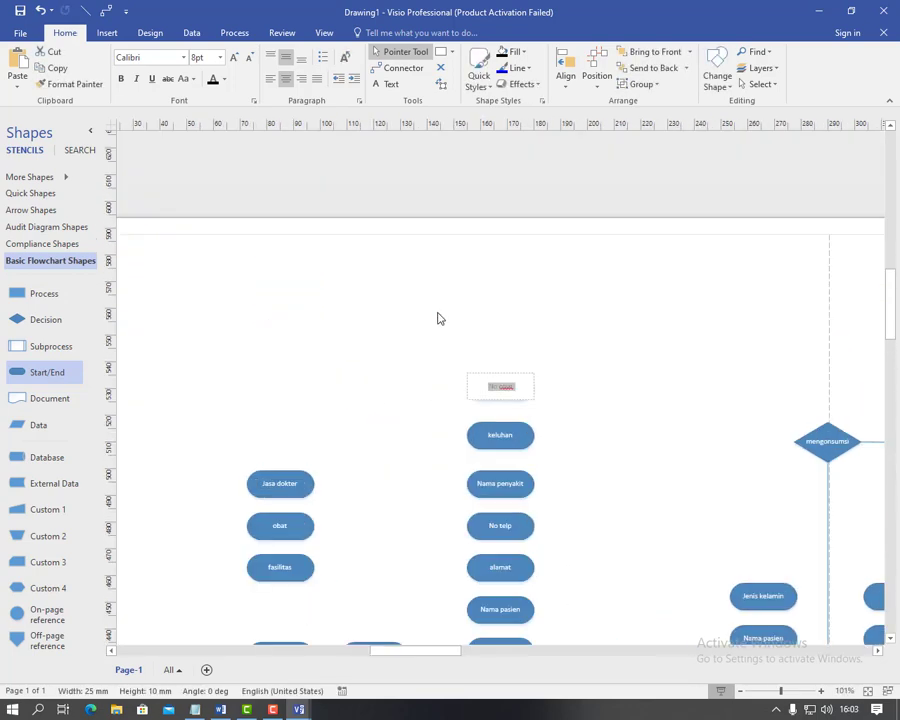
scroll(422, 362, "down", 5)
scroll(424, 364, "up", 1)
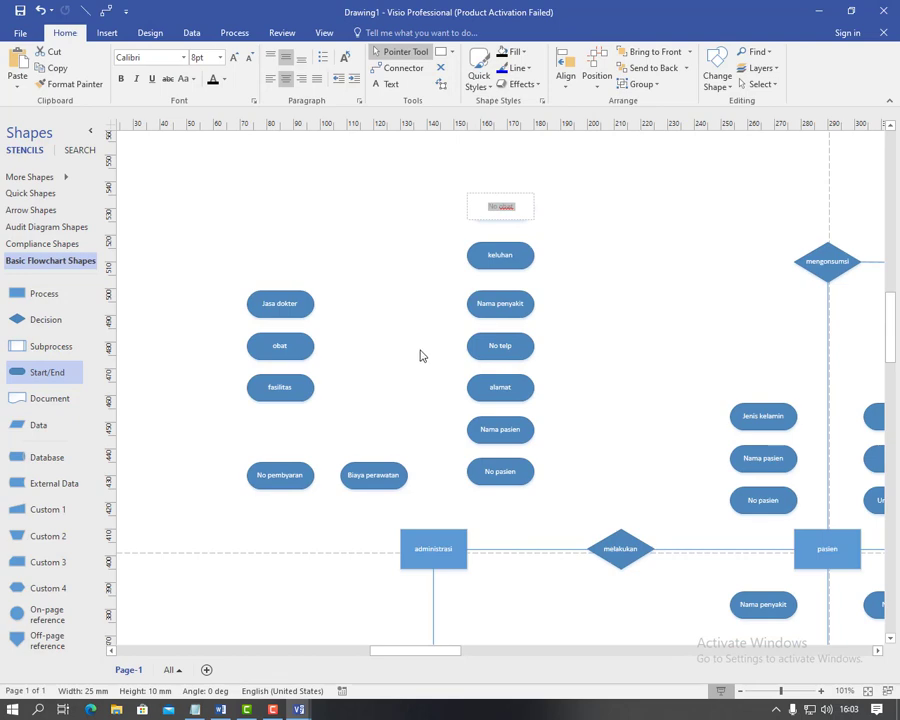
scroll(440, 380, "down", 5)
scroll(452, 398, "up", 5)
type("kebutuhan")
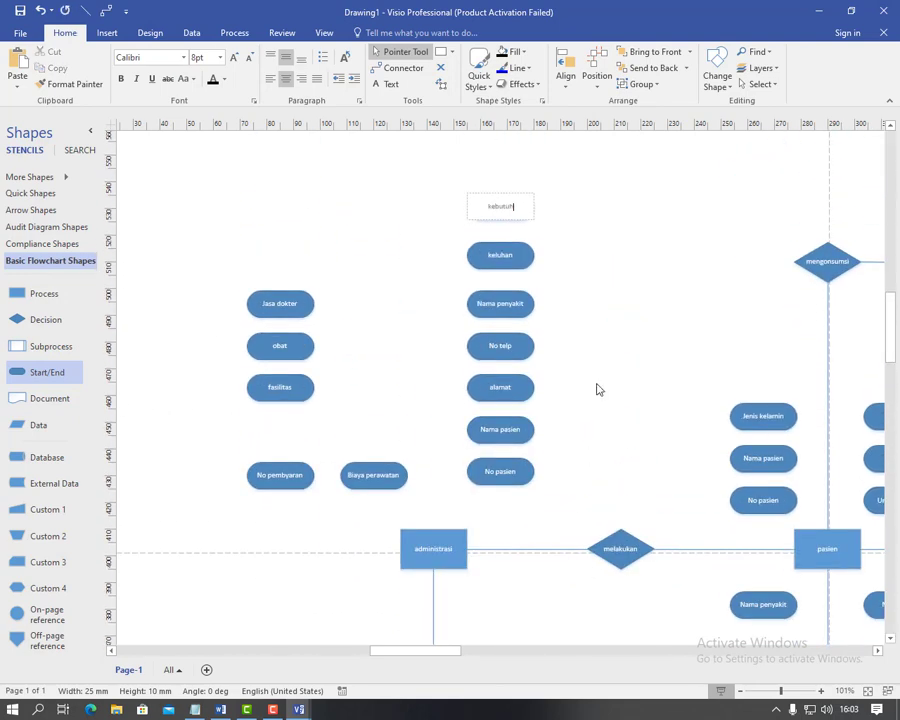
left_click(597, 388)
Draw straight lines from the right side of dokter to its seven attributes, from ID dokter down to No telp.
left_click_drag(376, 651, 466, 654)
scroll(842, 344, "down", 5)
scroll(842, 344, "up", 5)
left_click(86, 11)
left_click_drag(737, 441, 770, 440)
left_click_drag(770, 397, 737, 441)
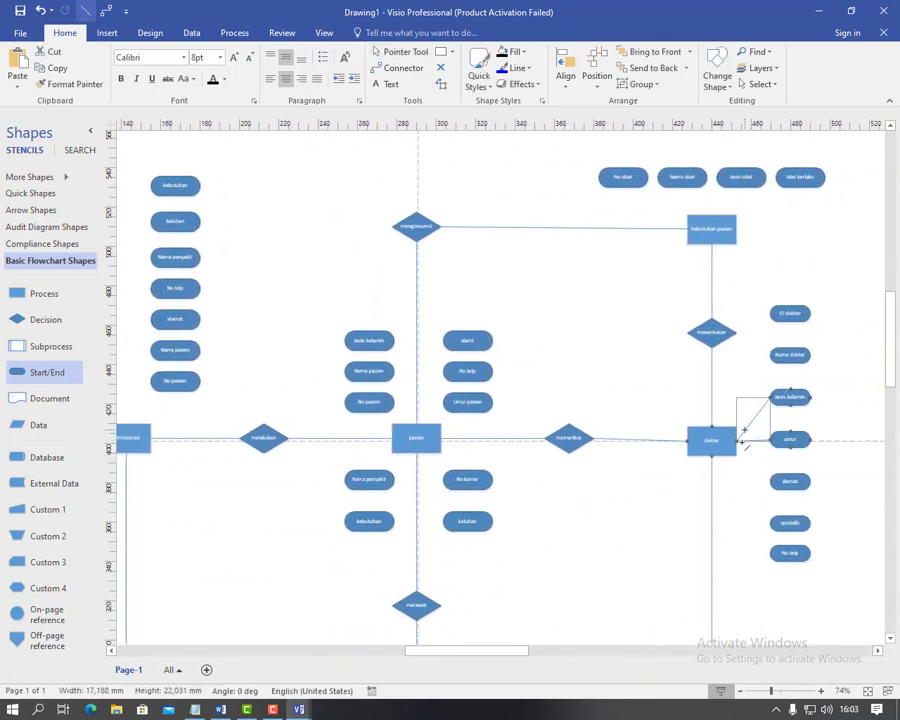
left_click_drag(770, 355, 737, 441)
left_click_drag(770, 314, 737, 441)
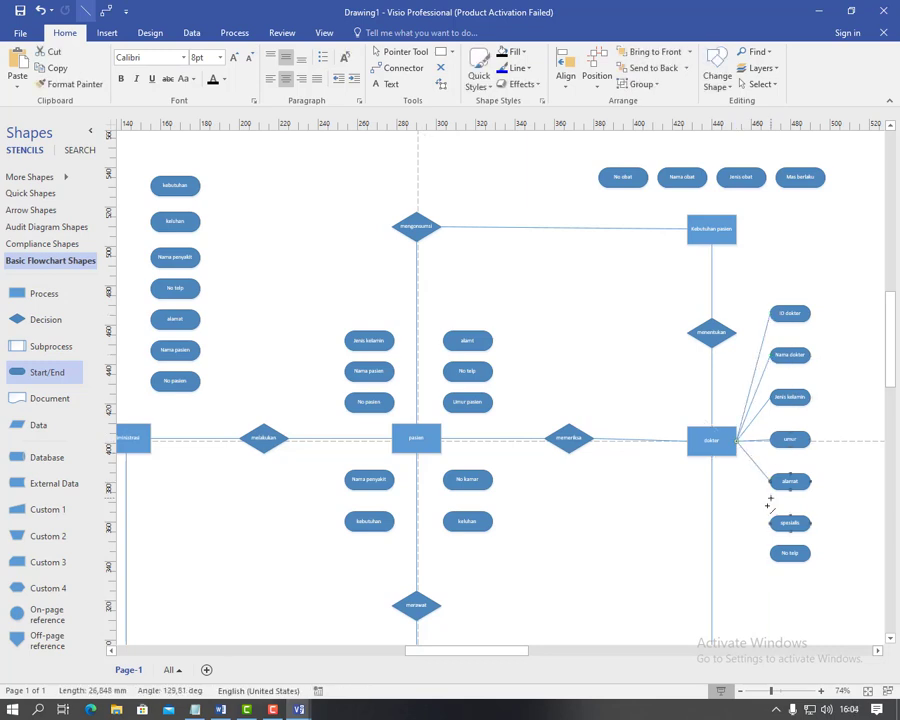
left_click_drag(770, 481, 737, 441)
left_click_drag(770, 522, 737, 441)
left_click_drag(770, 553, 737, 441)
Connect No obat, Nama obat, Jenis obat and Mas berlaku with straight lines to the top of Kebutuhan pasien.
left_click_drag(623, 187, 712, 214)
left_click_drag(682, 187, 712, 214)
left_click_drag(741, 187, 712, 214)
left_click_drag(800, 187, 712, 214)
Connect the six attributes above pasien to the entity's top edge with straight lines.
left_click_drag(441, 402, 416, 423)
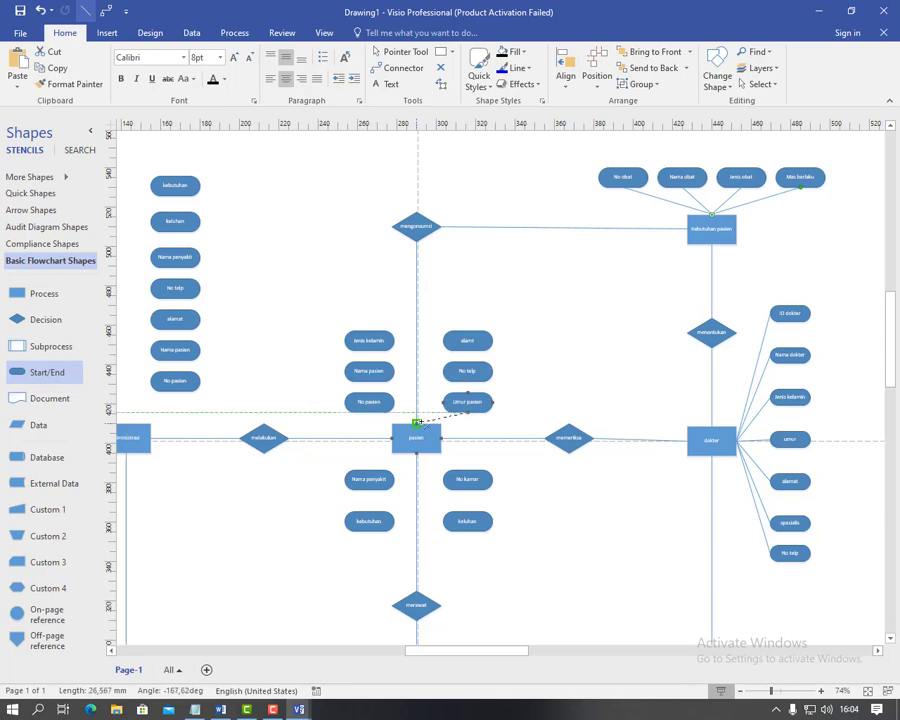
left_click_drag(443, 371, 416, 423)
left_click_drag(443, 341, 416, 423)
left_click_drag(394, 371, 416, 423)
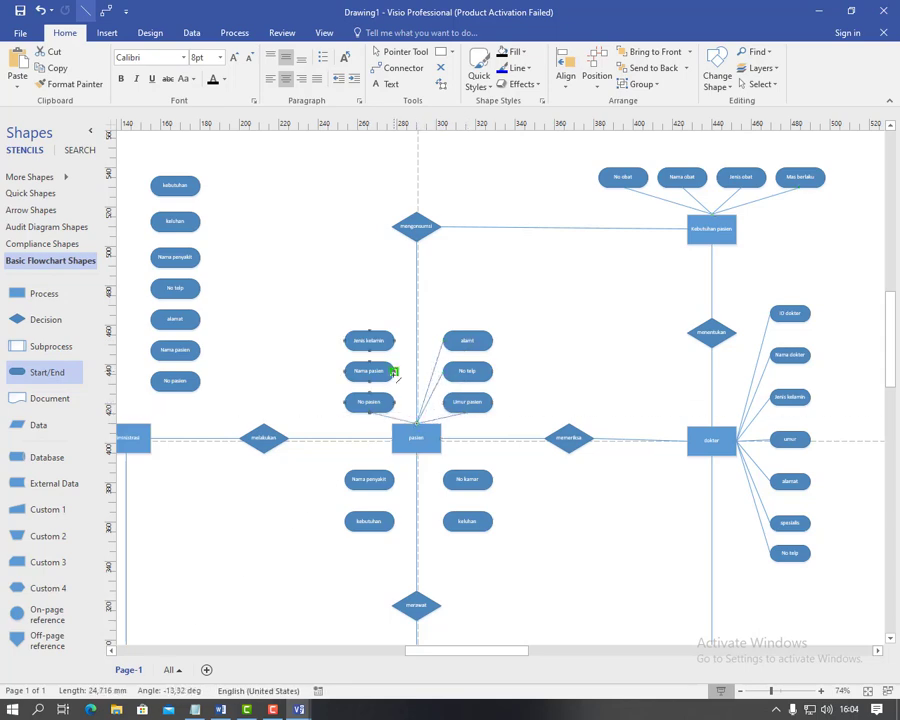
left_click_drag(394, 341, 416, 423)
Connect the four attributes below pasien to the entity's bottom edge with straight lines.
left_click_drag(466, 469, 416, 453)
left_click_drag(443, 521, 416, 453)
left_click_drag(394, 521, 416, 453)
Connect No pembyaran, Biaya perawatan and the seven-attribute column to administrasi's top edge, and Jasa dokter, obat and fasilitas to Biaya perawatan, with straight lines.
left_click_drag(452, 652, 410, 652)
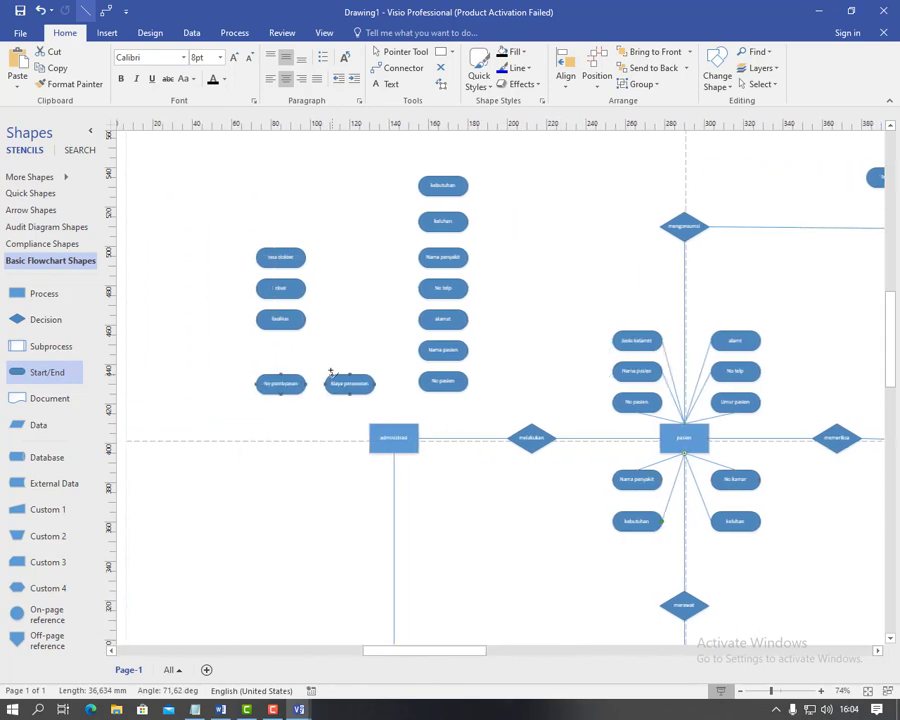
left_click_drag(281, 395, 393, 427)
left_click_drag(305, 288, 350, 378)
left_click_drag(305, 318, 350, 378)
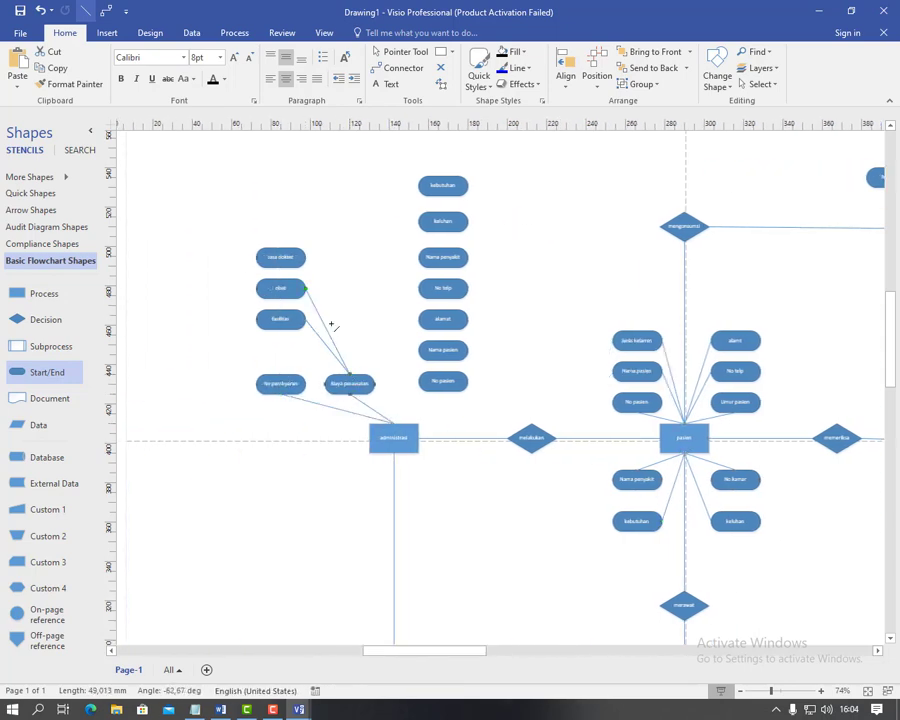
left_click_drag(305, 260, 350, 373)
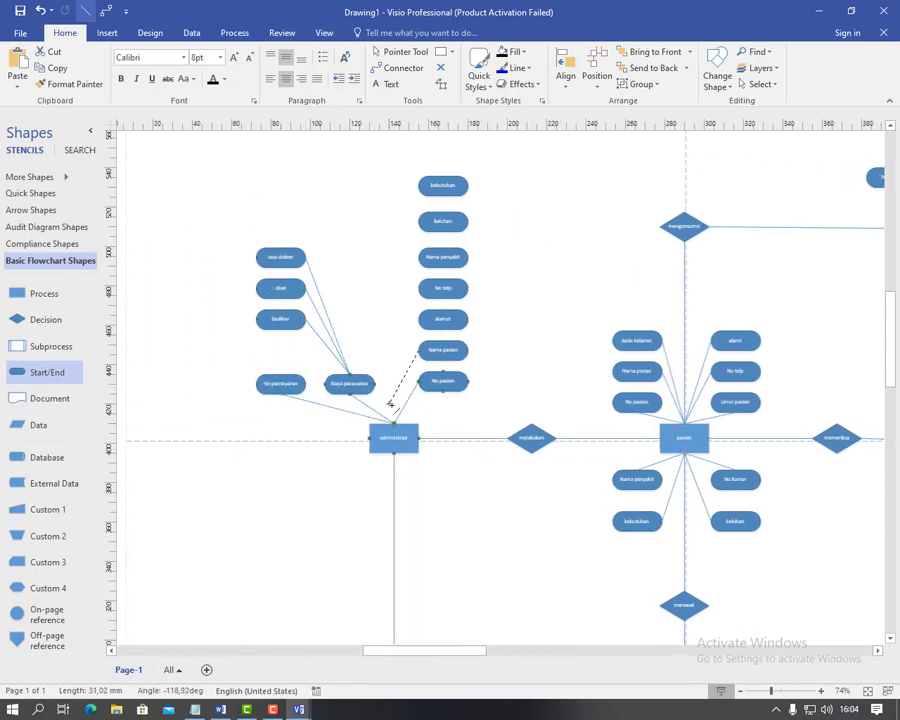
left_click_drag(418, 350, 420, 192)
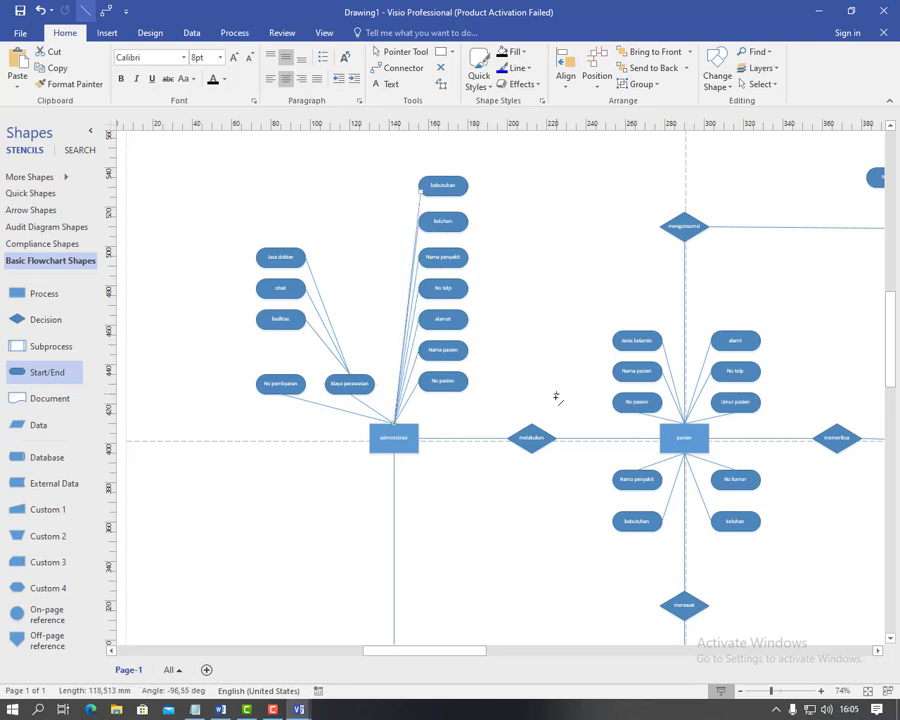
Connect the six attributes below perawat to the entity's bottom edge with straight lines.
scroll(556, 390, "down", 11)
left_click_drag(527, 502, 684, 453)
left_click_drag(591, 502, 684, 454)
left_click_drag(655, 502, 684, 454)
left_click_drag(718, 502, 684, 454)
left_click_drag(782, 502, 684, 454)
left_click_drag(847, 502, 684, 454)
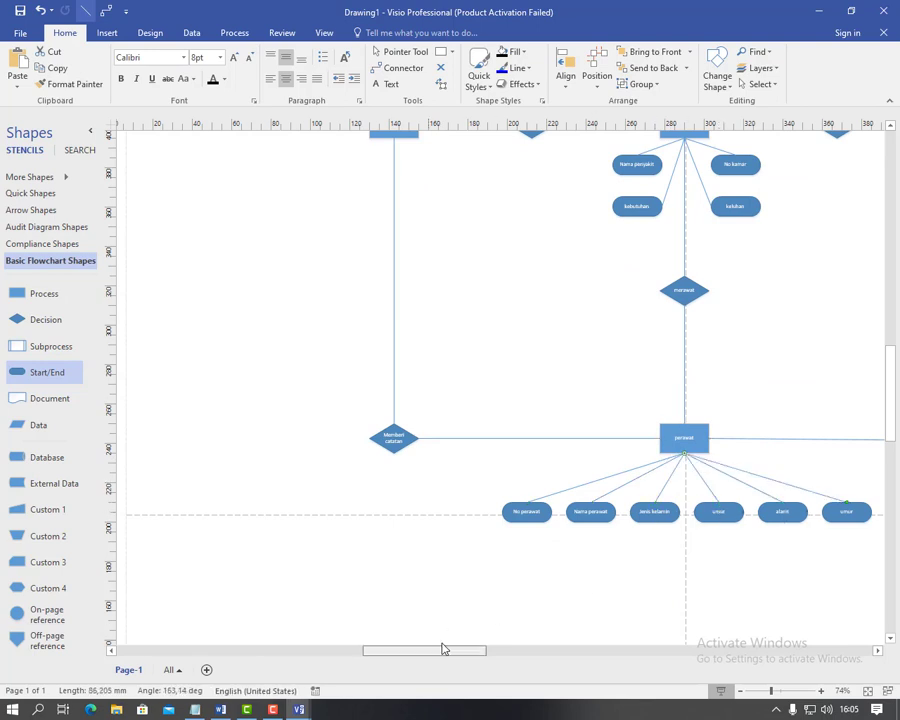
left_click_drag(442, 649, 525, 650)
left_click_drag(891, 425, 890, 373)
left_click_drag(487, 651, 432, 664)
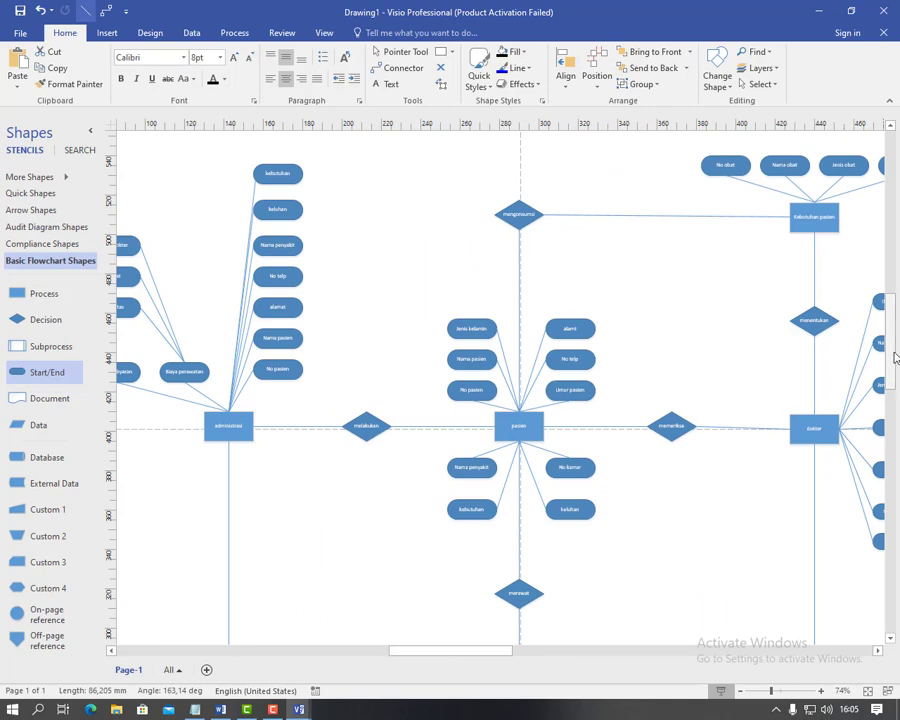
mouse_move(893, 358)
left_mouse_down()
mouse_move(893, 344)
mouse_move(894, 365)
mouse_move(895, 356)
left_mouse_up()
left_click(739, 691)
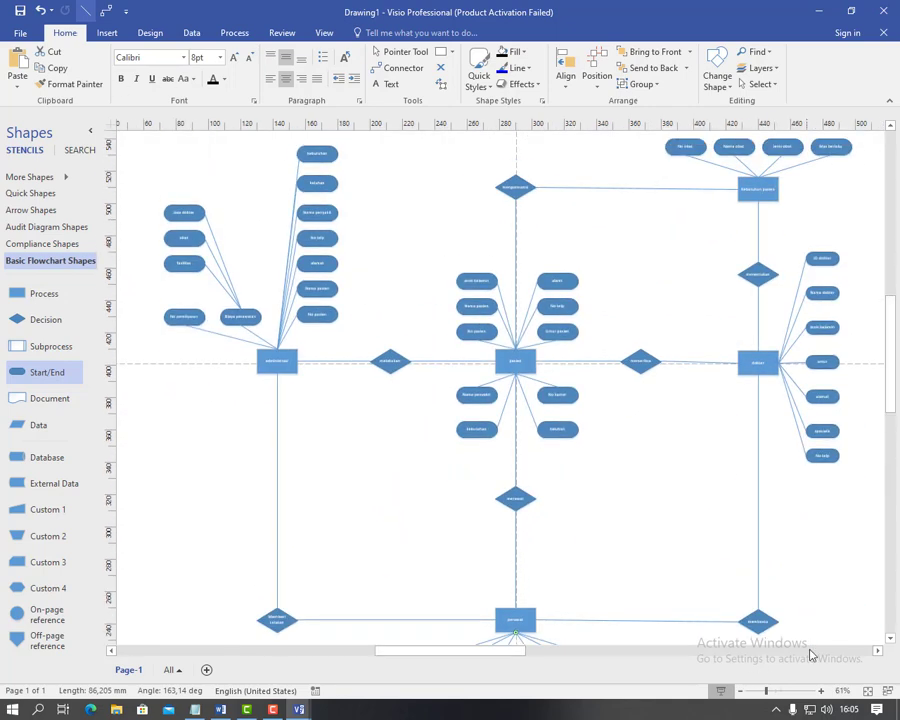
left_click(398, 52)
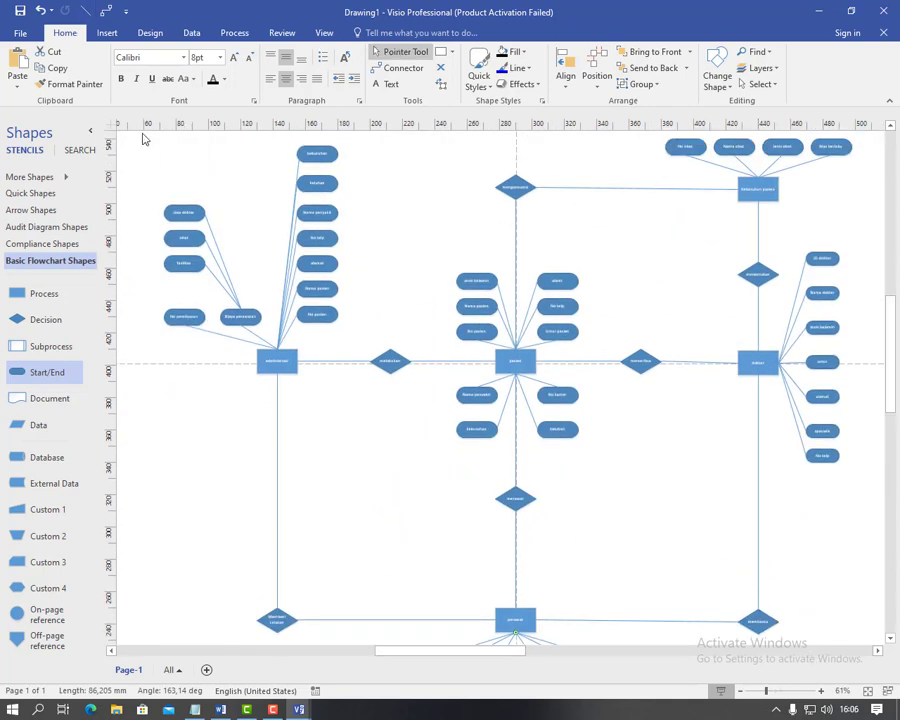
left_click_drag(143, 138, 725, 560)
key("ctrl+z")
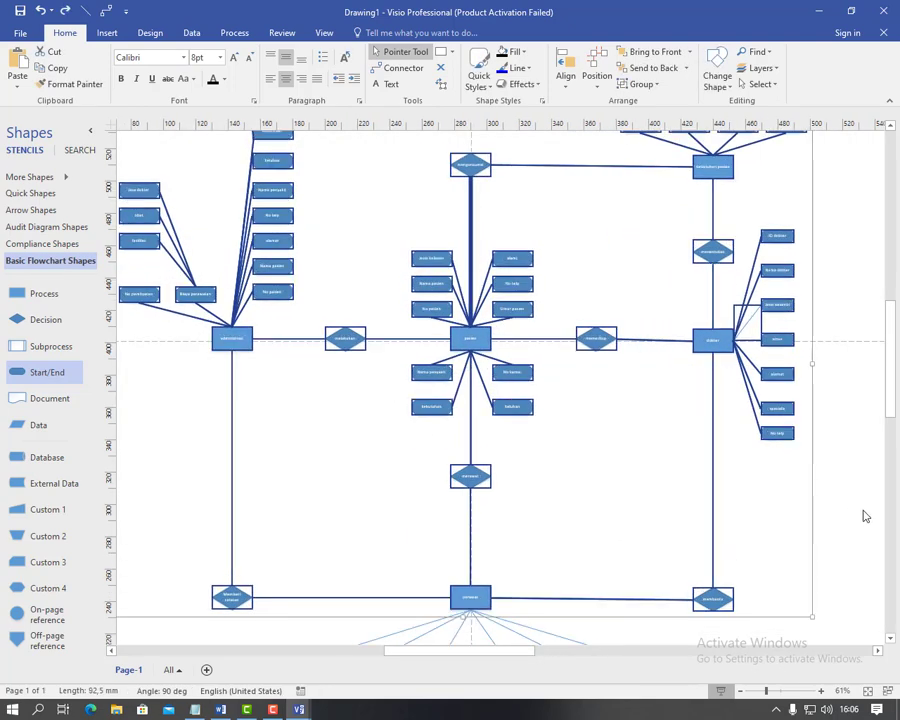
left_click(864, 511)
Examine the diagram's entities, relationships and attributes around pasien, dokter and Kebutuhan pasien at close range.
left_click_drag(894, 376, 894, 357)
left_click(821, 691)
left_click(821, 691)
left_click(821, 691)
left_click_drag(437, 651, 444, 654)
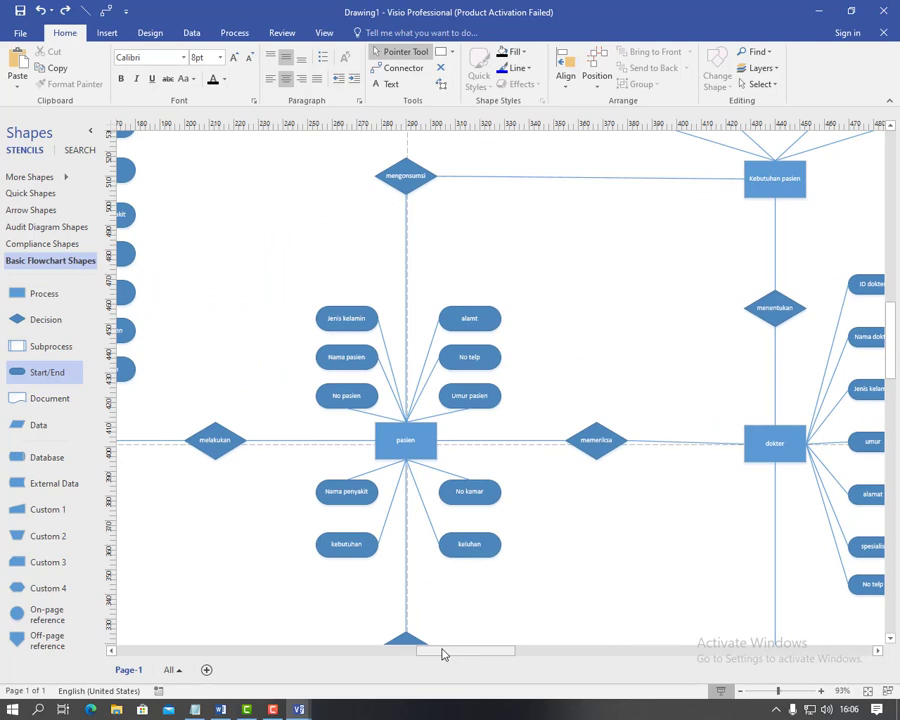
mouse_move(888, 353)
left_mouse_down()
mouse_move(885, 309)
mouse_move(888, 365)
left_mouse_up()
left_click_drag(473, 651, 499, 651)
left_click_drag(889, 363, 888, 342)
left_click(740, 691)
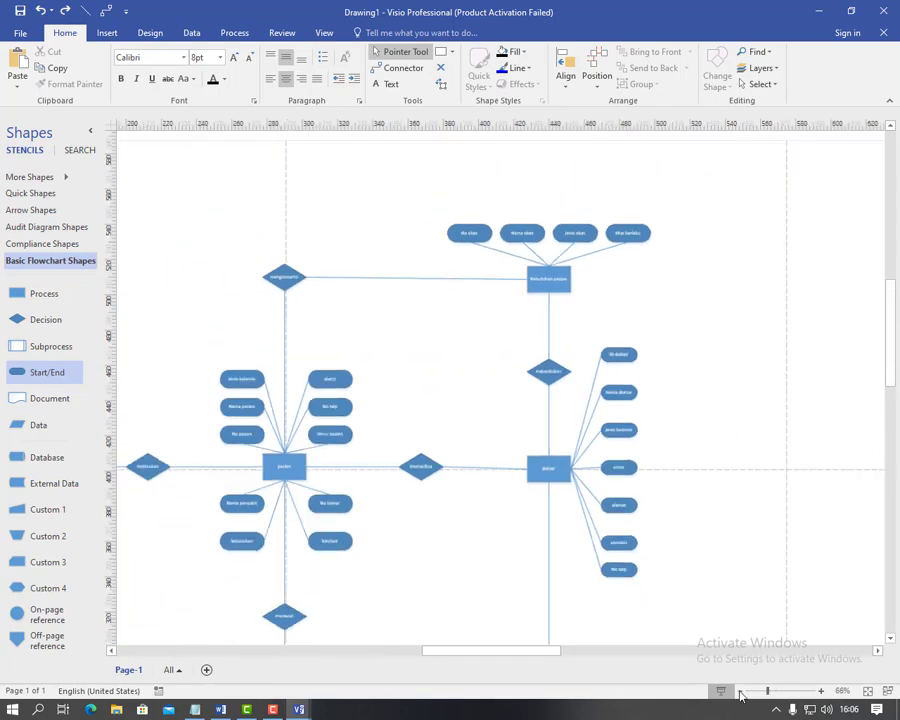
left_click_drag(503, 651, 485, 652)
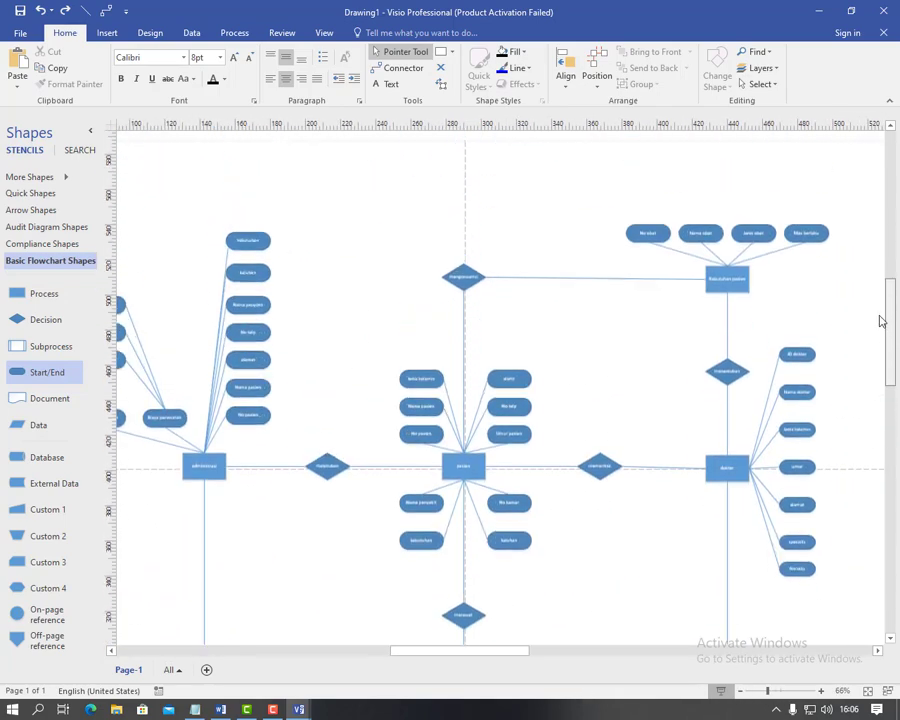
left_click(740, 691)
left_click(782, 693)
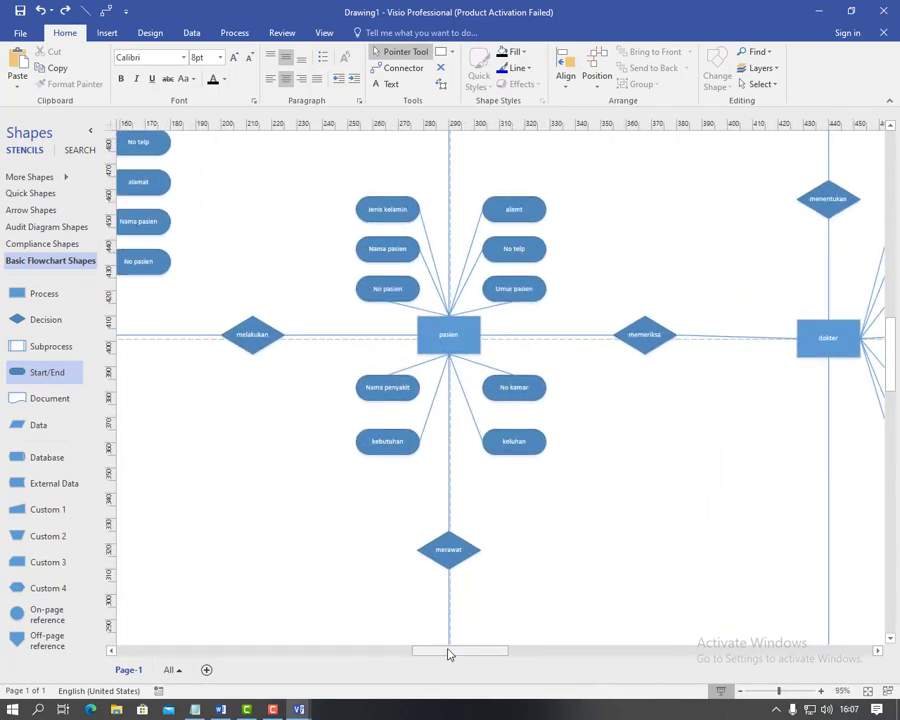
left_click_drag(448, 651, 468, 651)
left_click_drag(890, 361, 892, 333)
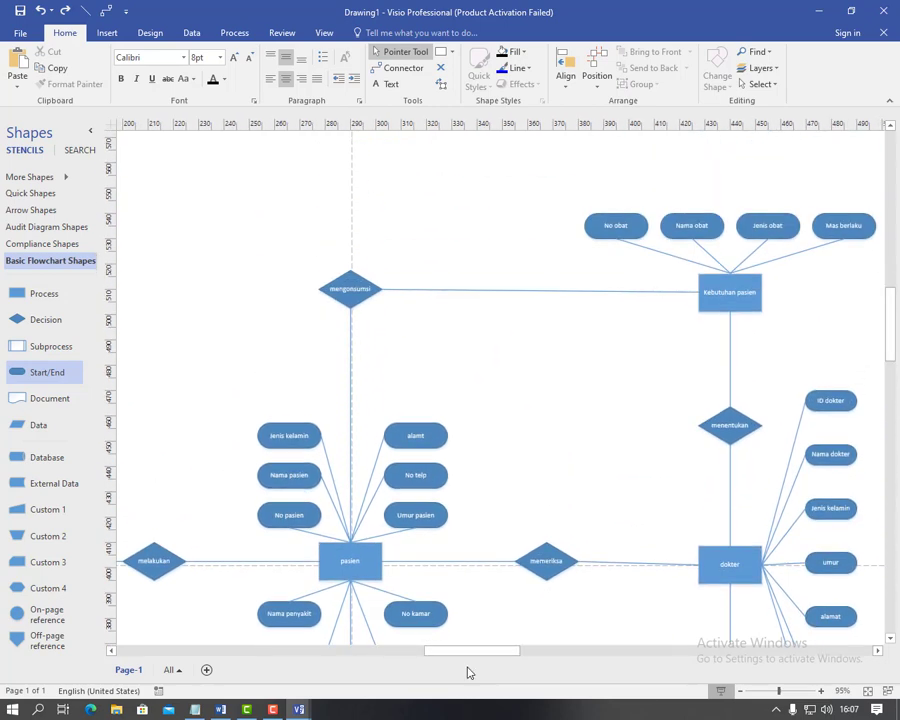
left_click_drag(477, 651, 484, 651)
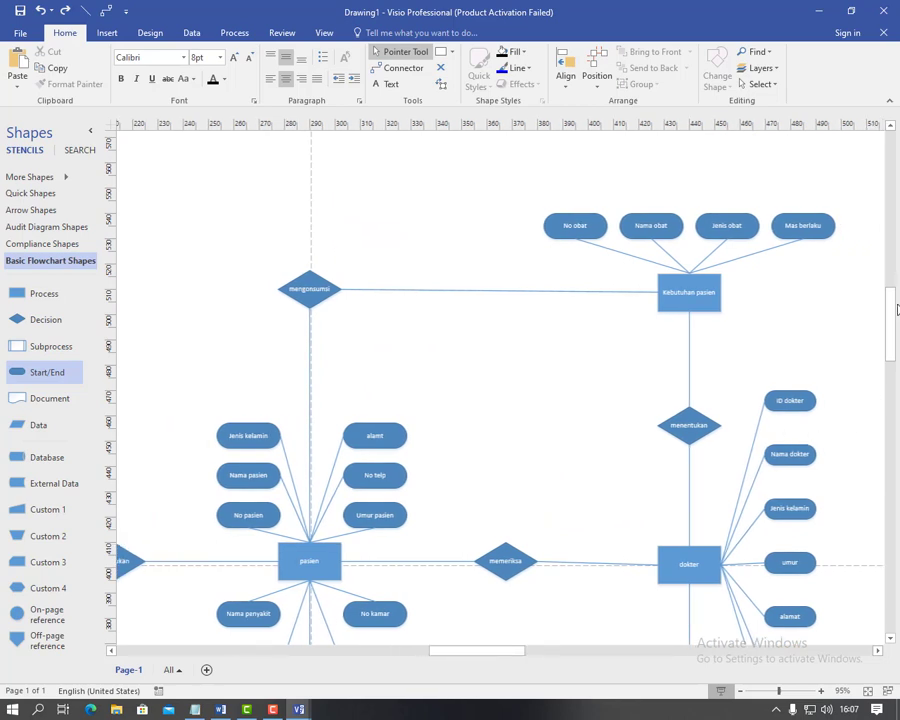
scroll(882, 320, "down", 2)
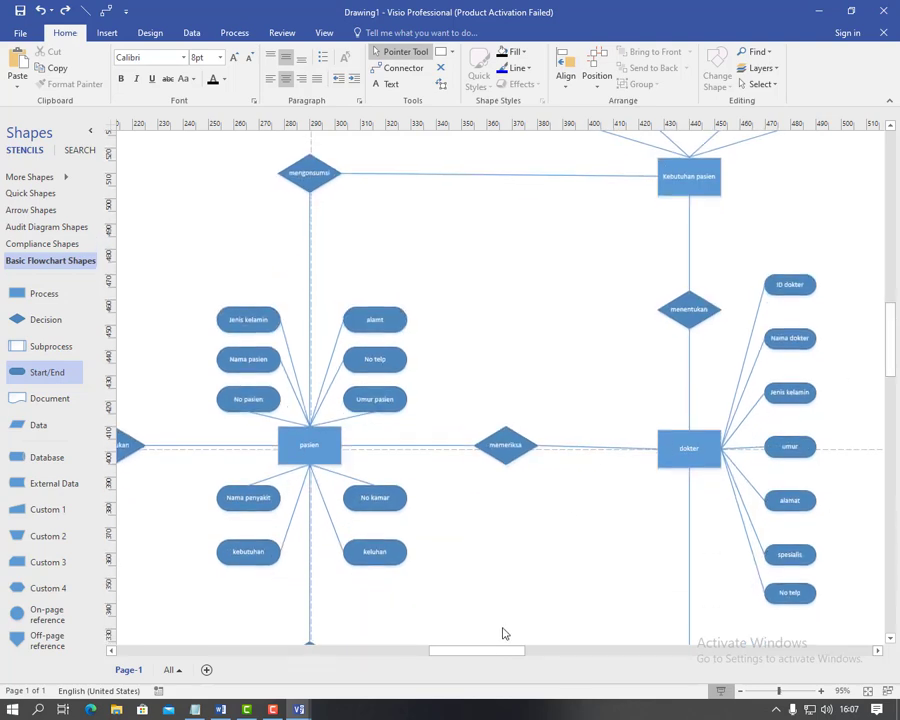
left_click_drag(488, 650, 512, 655)
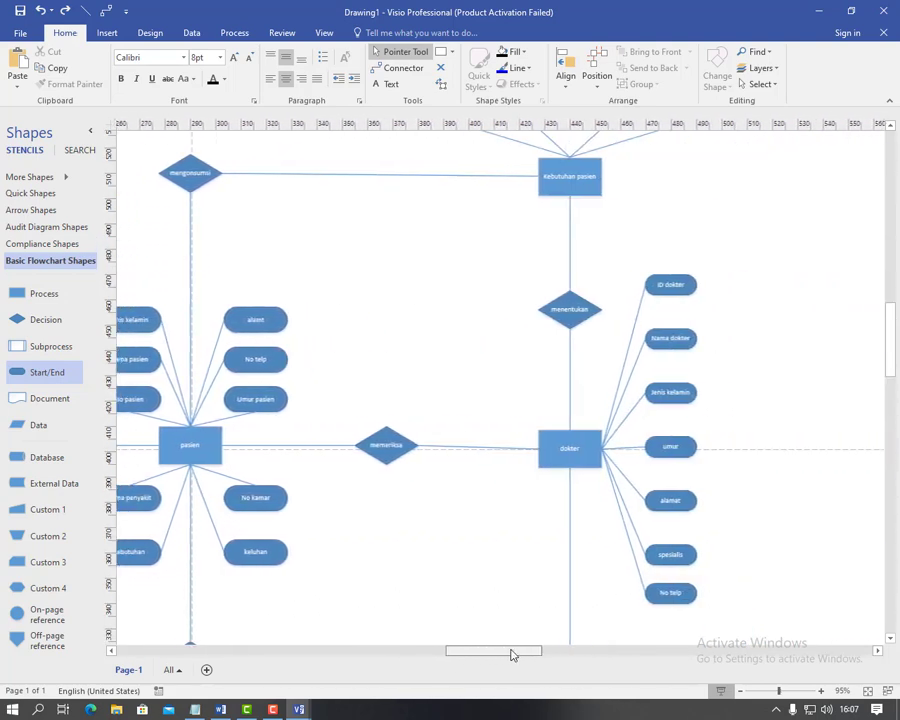
Review the five entities one by one: Kebutuhan pasien, dokter, perawat, pasien and administrasi.
left_click(555, 192)
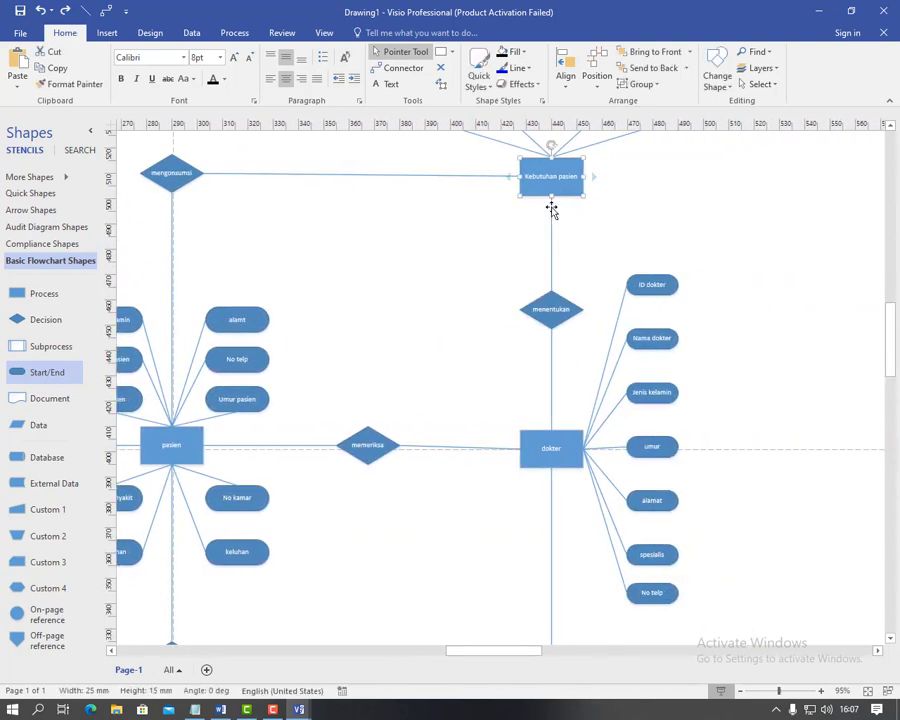
left_click(546, 447)
scroll(236, 435, "down", 8)
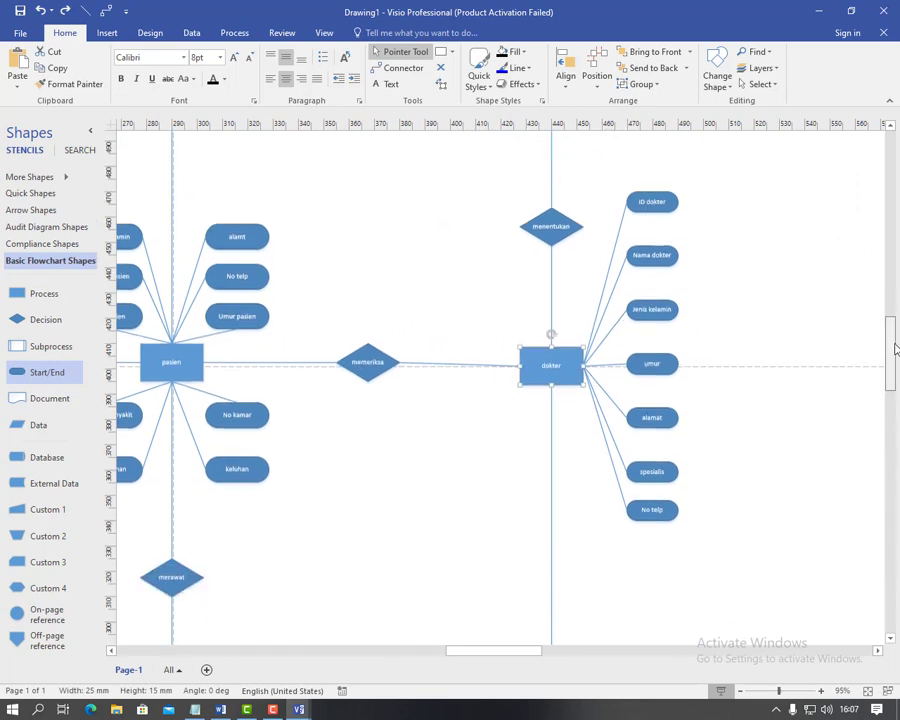
left_click(189, 447)
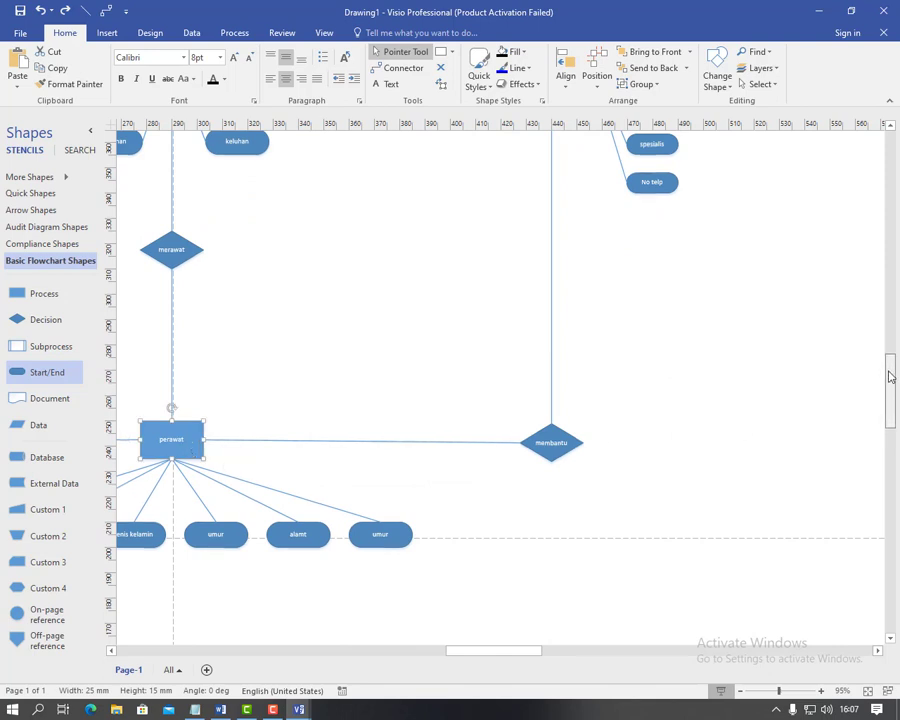
scroll(889, 368, "up", 6)
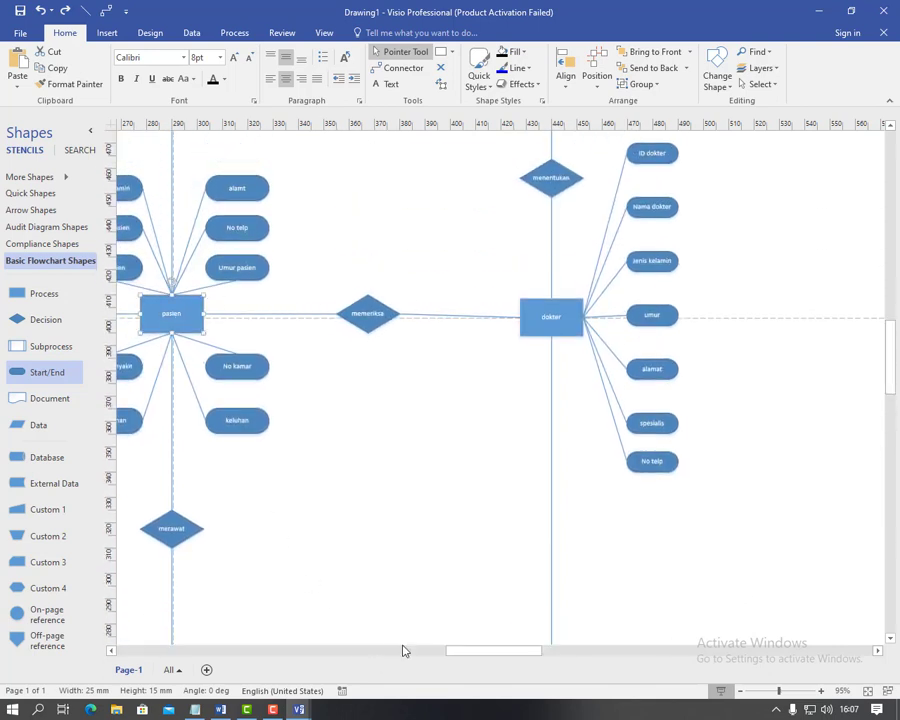
left_click_drag(462, 651, 372, 544)
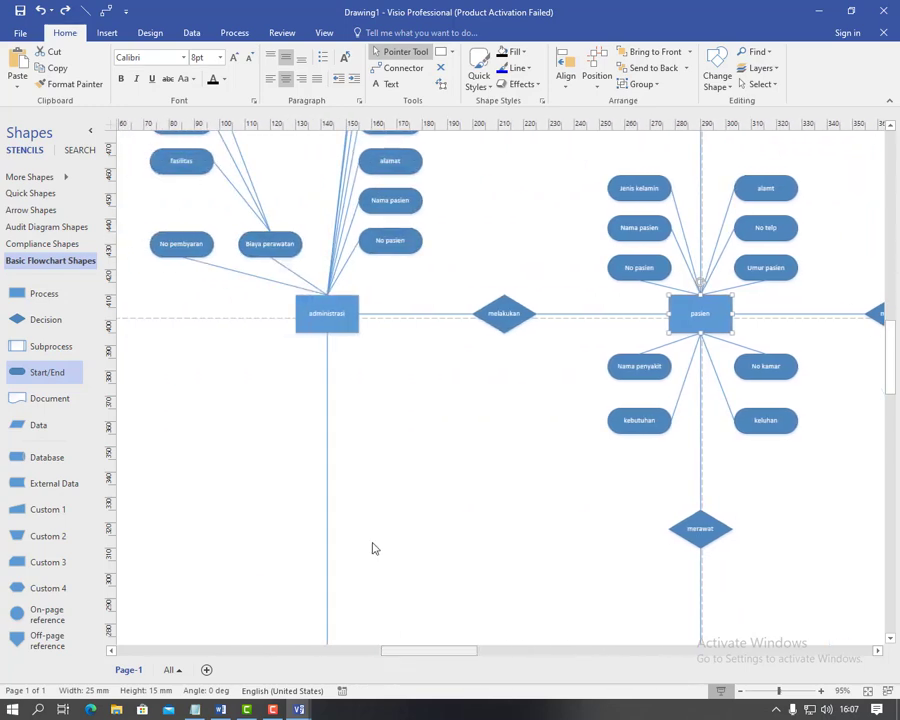
left_click(323, 314)
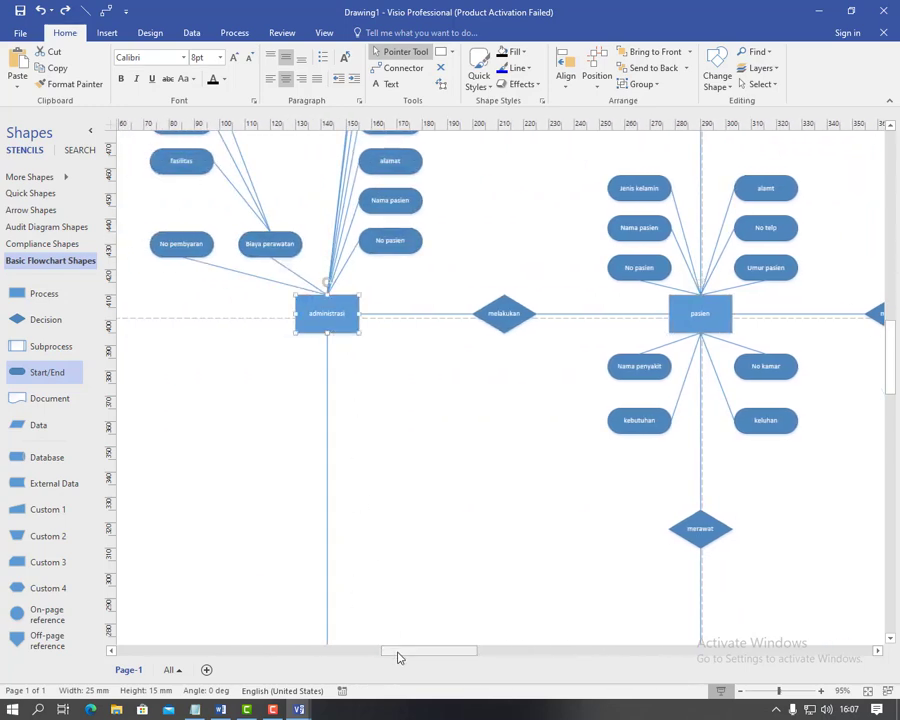
left_click_drag(402, 650, 470, 610)
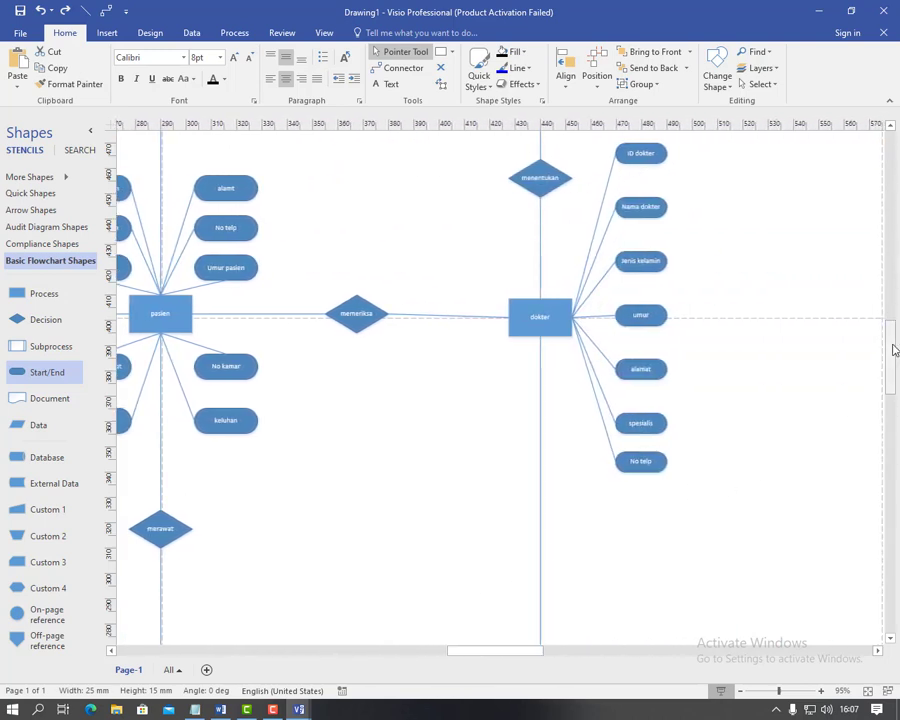
Review the Kebutuhan pasien entity and its attributes No obat, Nama obat, Jenis obat and Mas berlaku.
left_click_drag(891, 346, 882, 312)
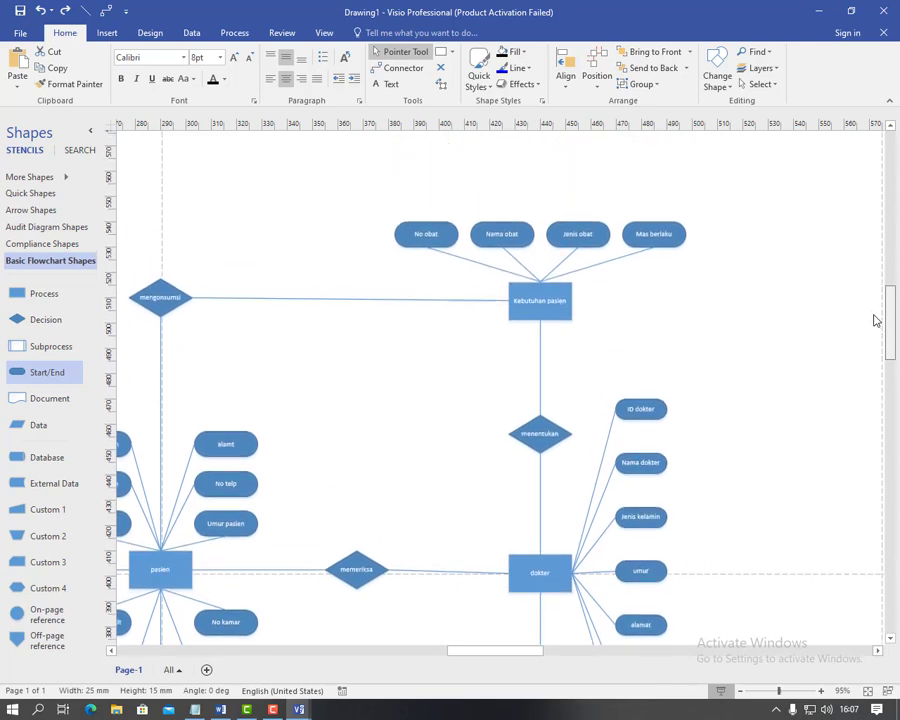
left_click(532, 320)
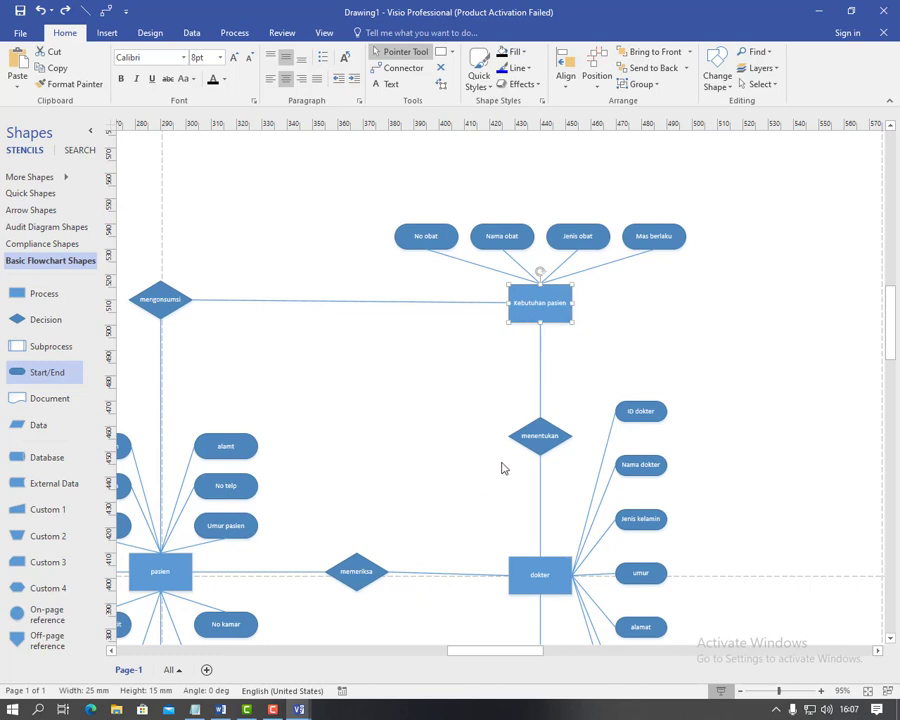
left_click(437, 235)
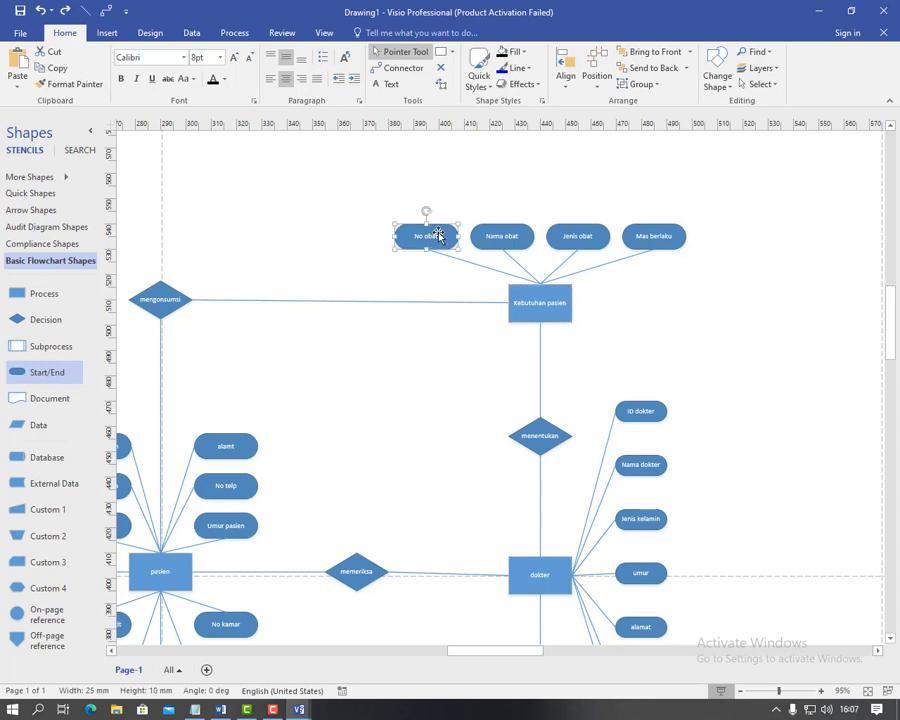
left_click(500, 238)
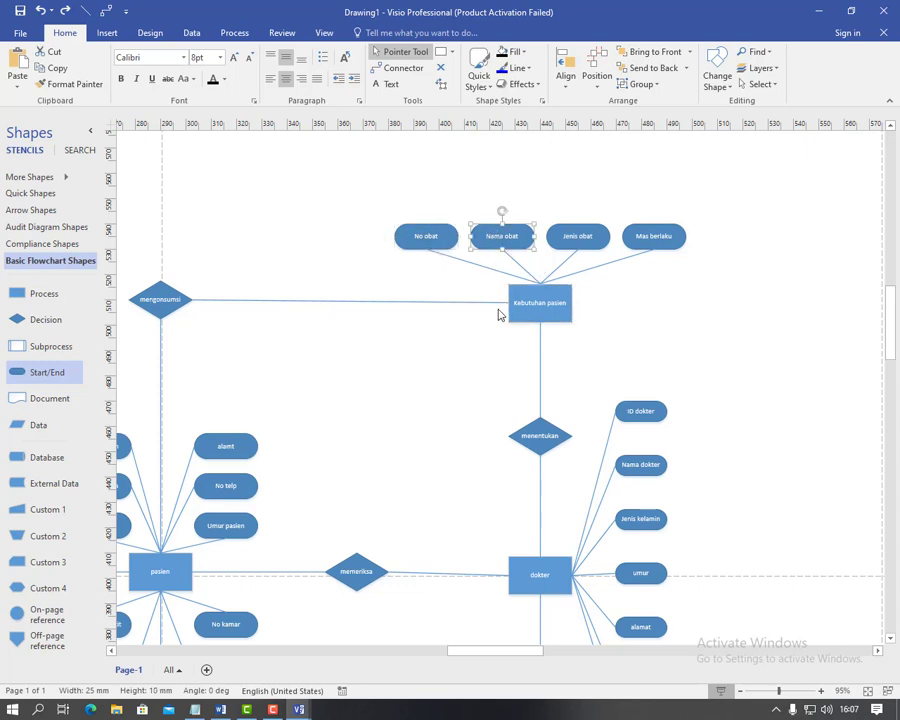
left_click(577, 244)
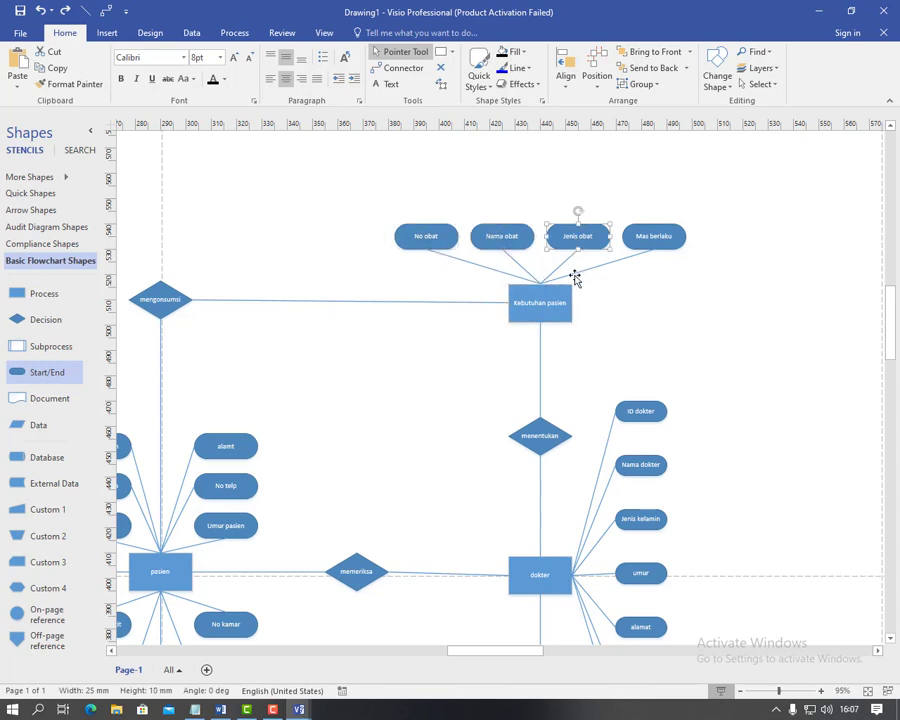
left_click(651, 243)
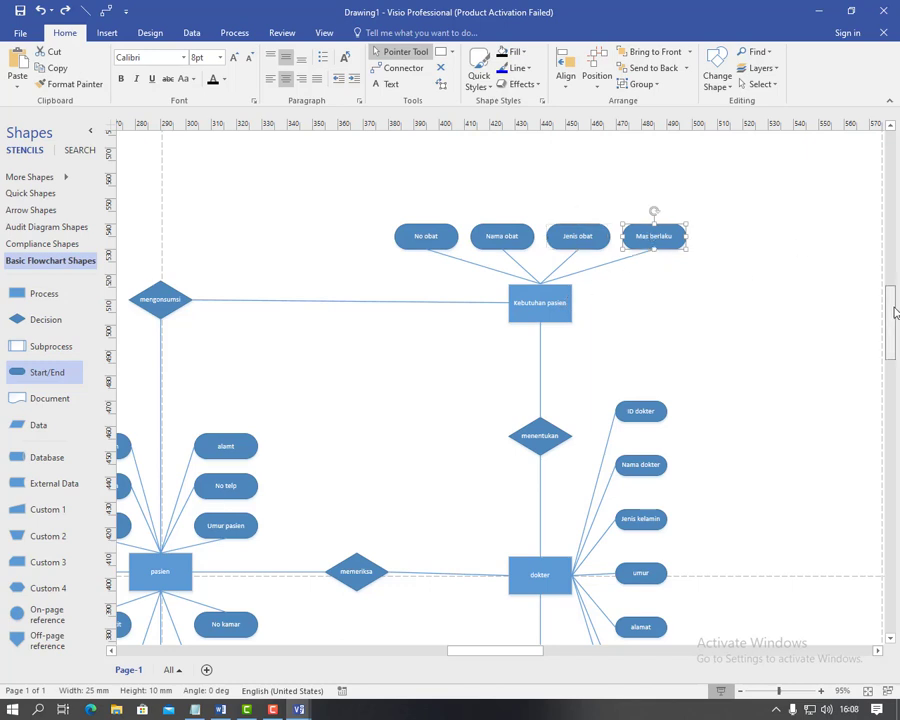
Review the dokter entity and its attributes ID dokter, Nama dokter, Jenis kelamin, umur, alamat, spesialis and No telp.
left_click_drag(890, 304, 896, 320)
scroll(890, 315, "down", 3)
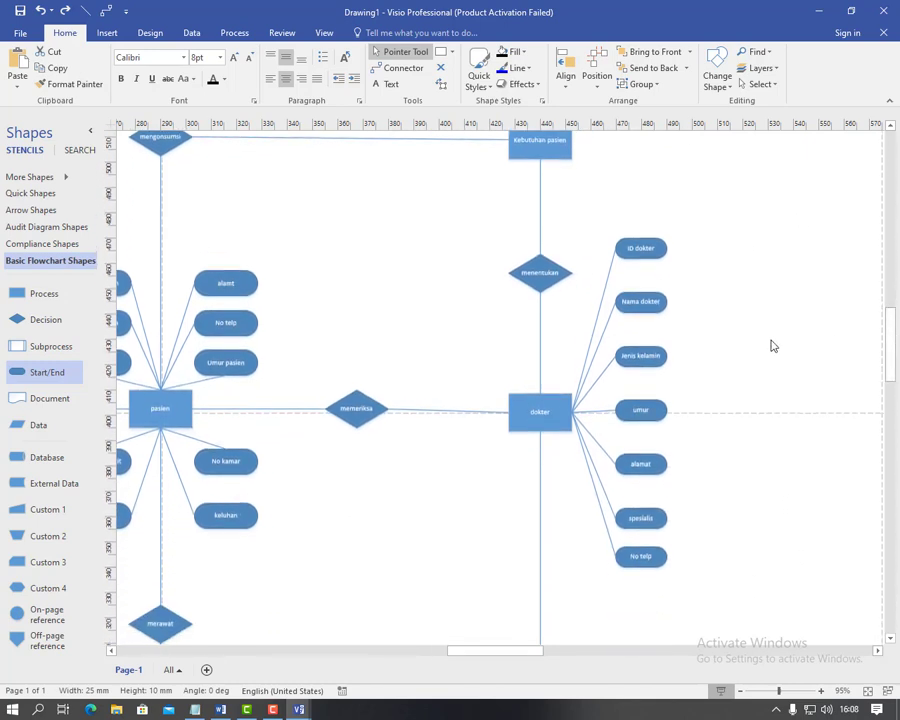
left_click(521, 419)
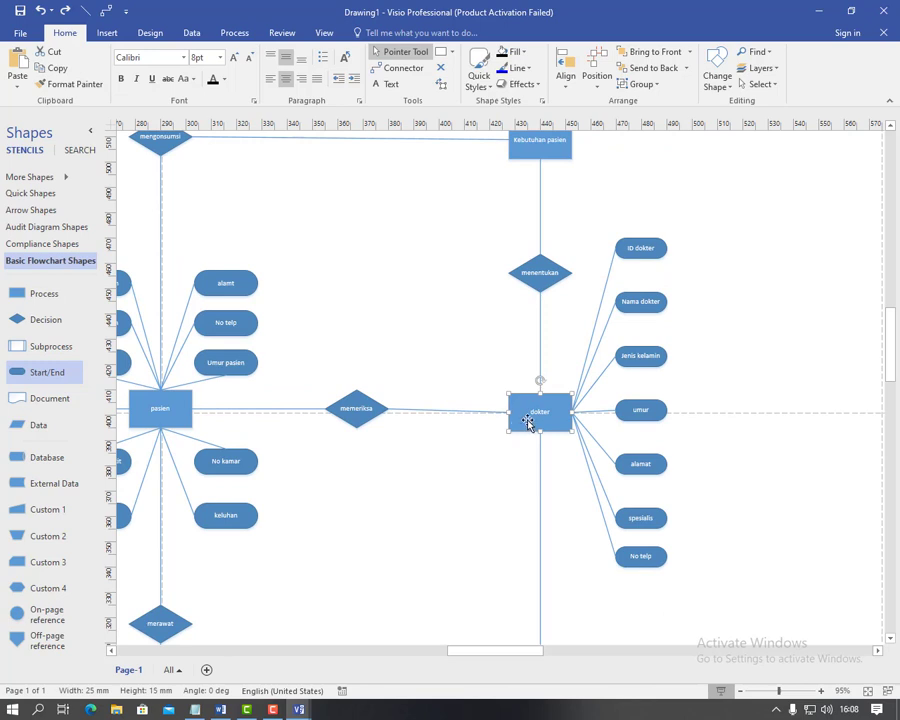
left_click(645, 250)
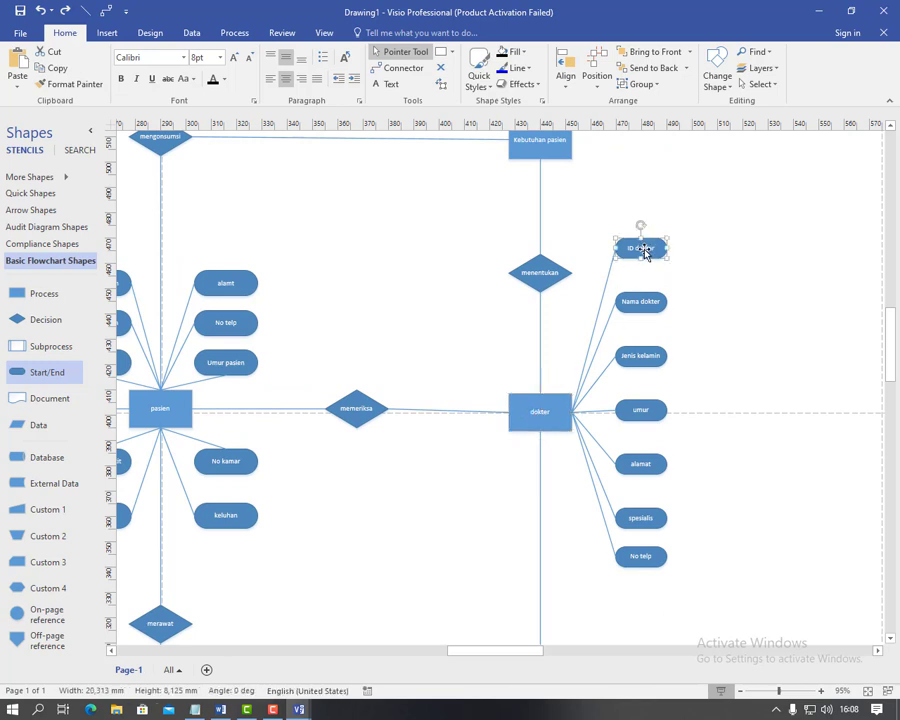
left_click(634, 312)
left_click(630, 356)
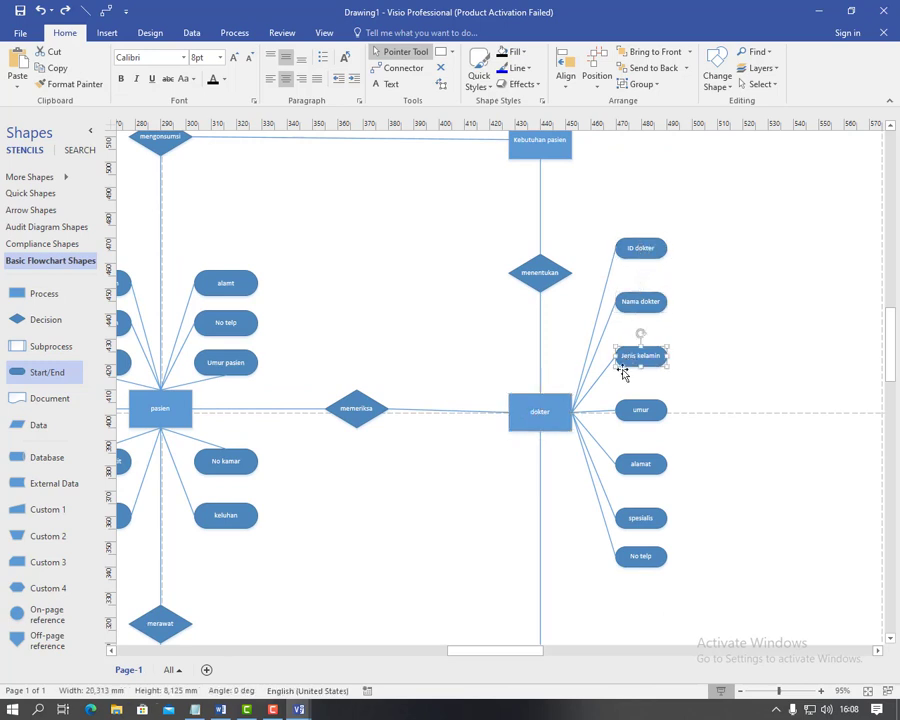
left_click(626, 414)
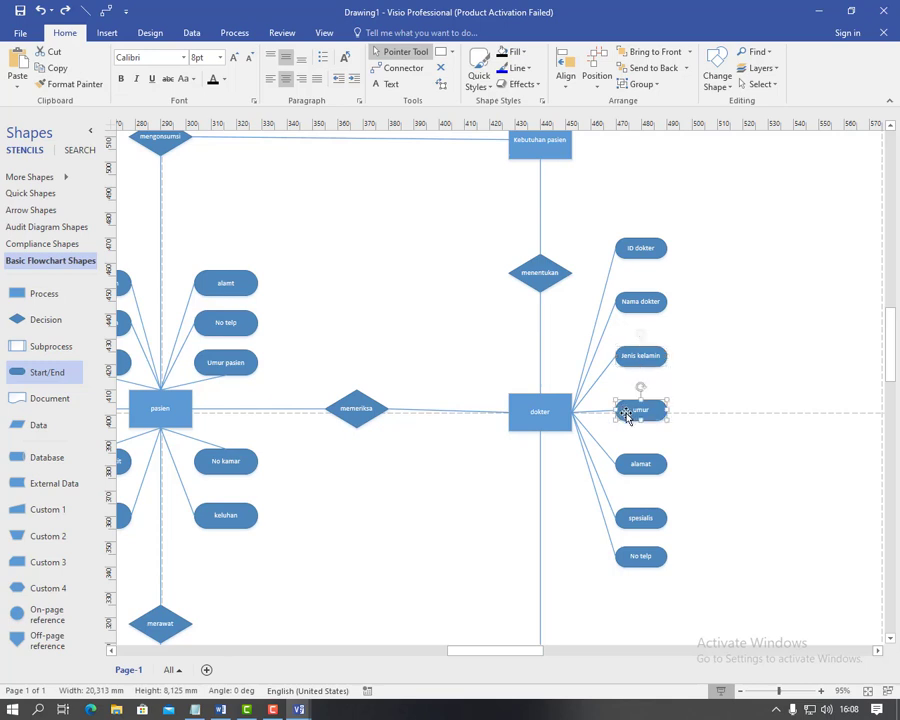
left_click(634, 466)
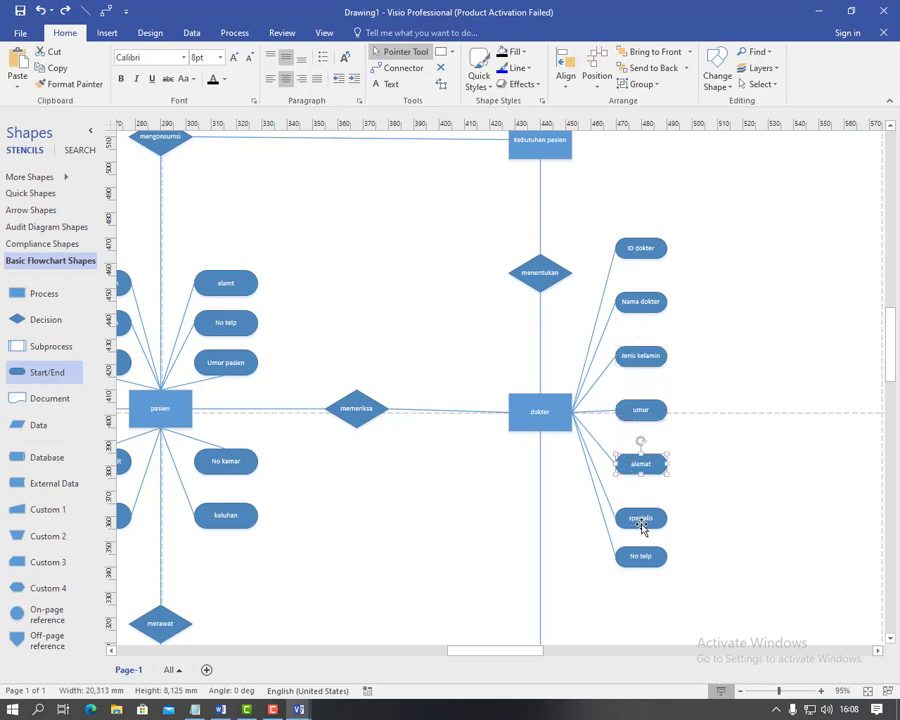
left_click(642, 526)
left_click(650, 562)
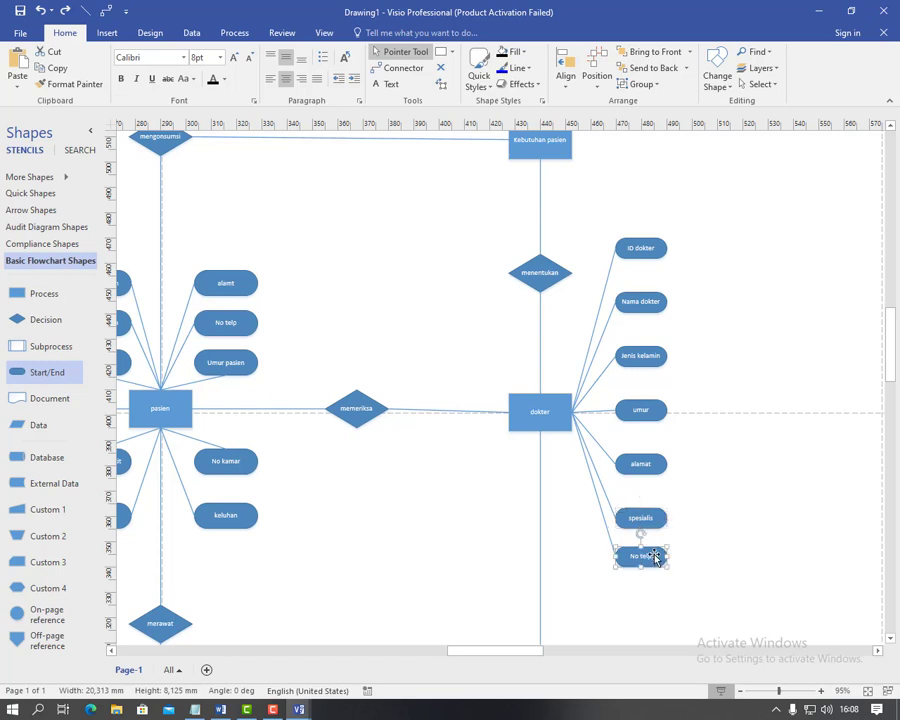
Review the perawat entity and its attributes No perawat, Nama perawat, Jenis kelamin, umur and alamt.
scroll(639, 503, "down", 5)
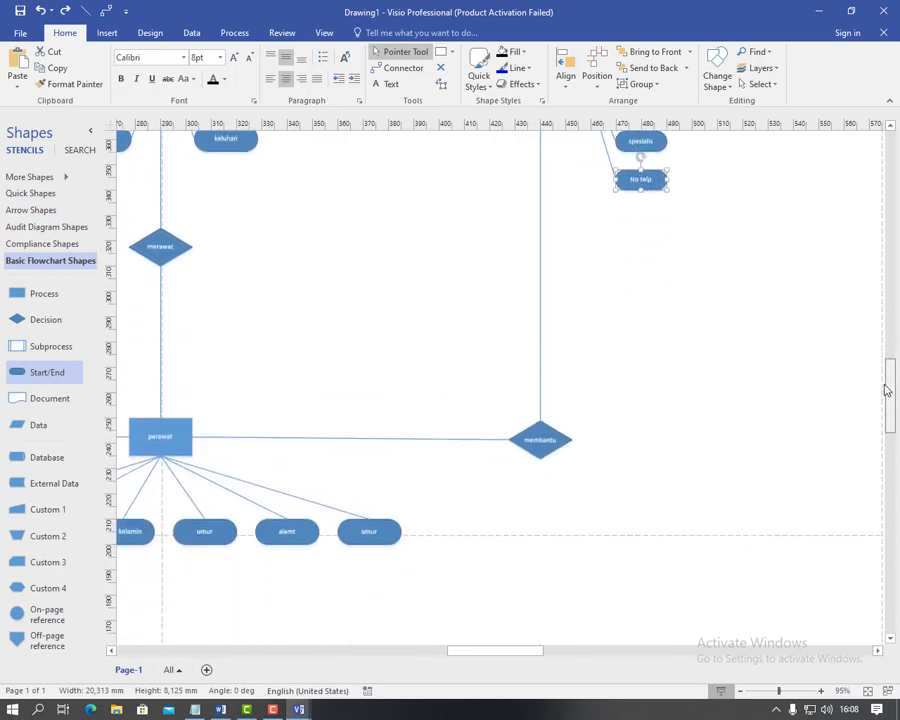
left_click_drag(466, 648, 442, 648)
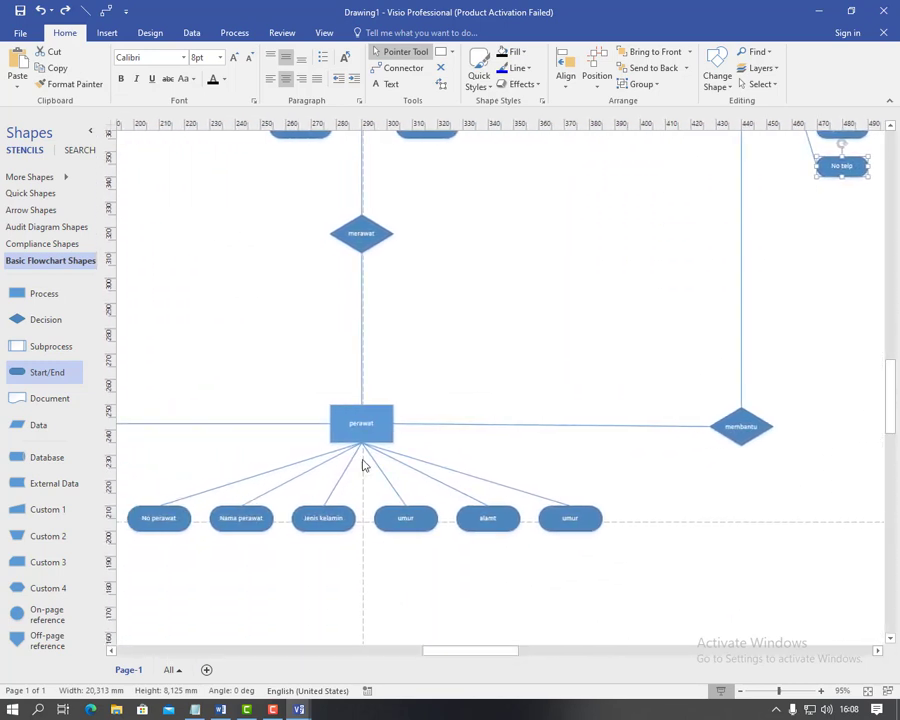
left_click(350, 424)
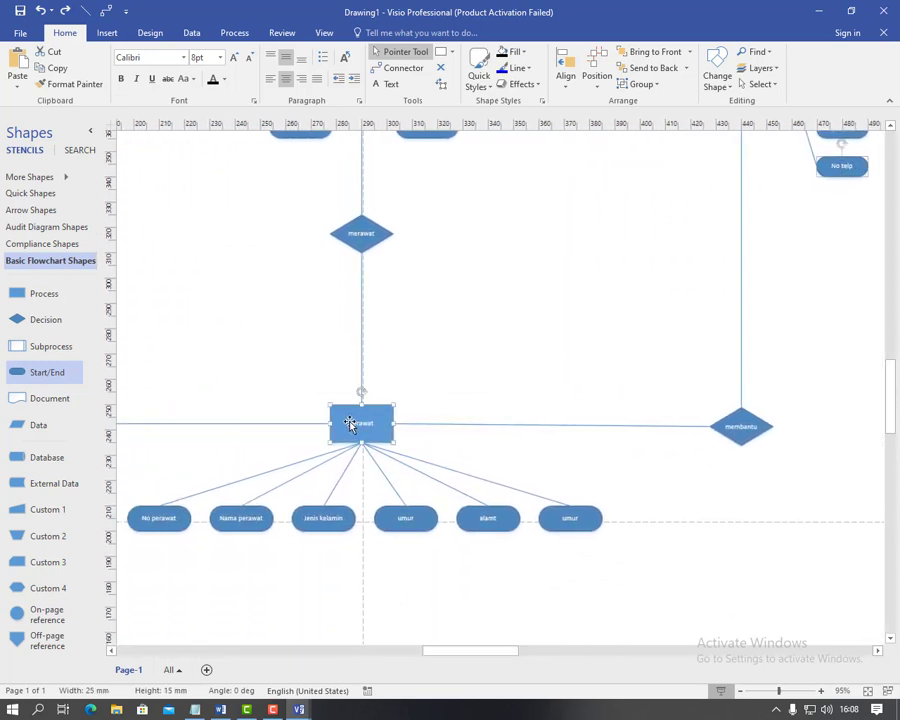
left_click(165, 528)
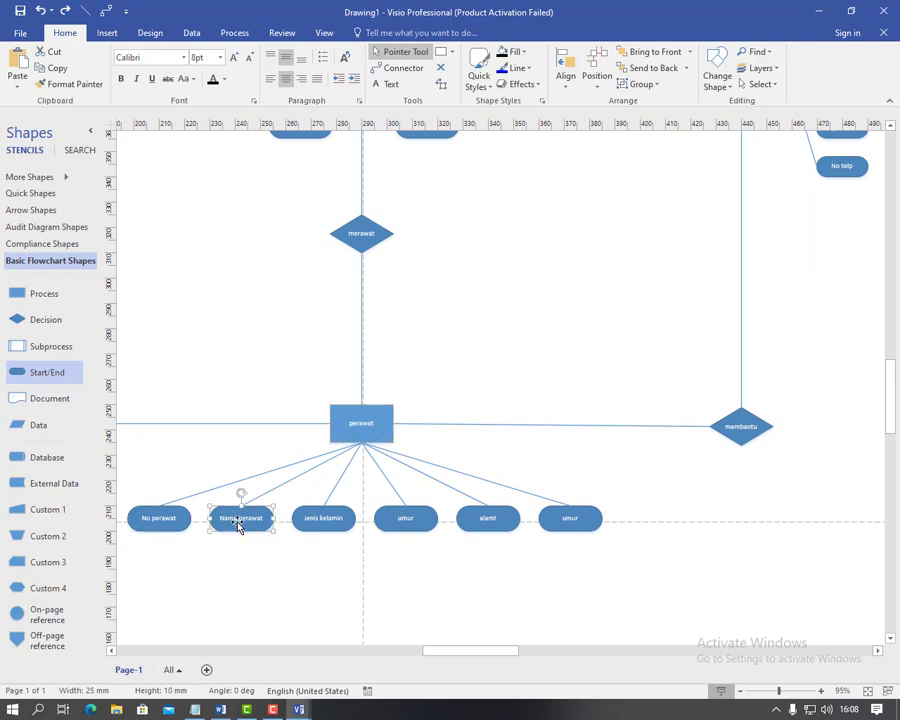
left_click(300, 518)
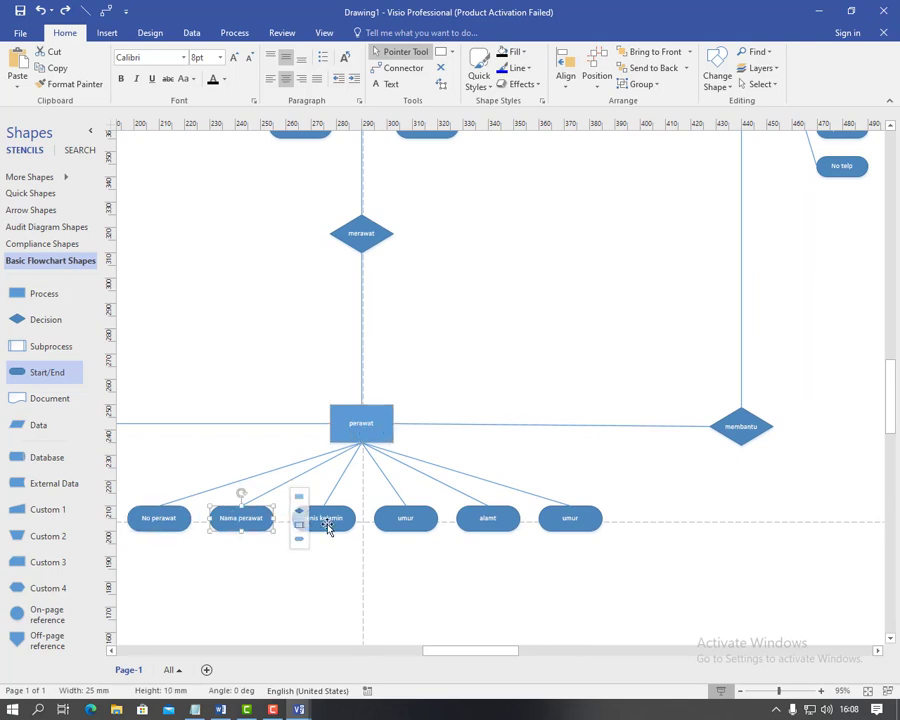
left_click(416, 520)
left_click(509, 519)
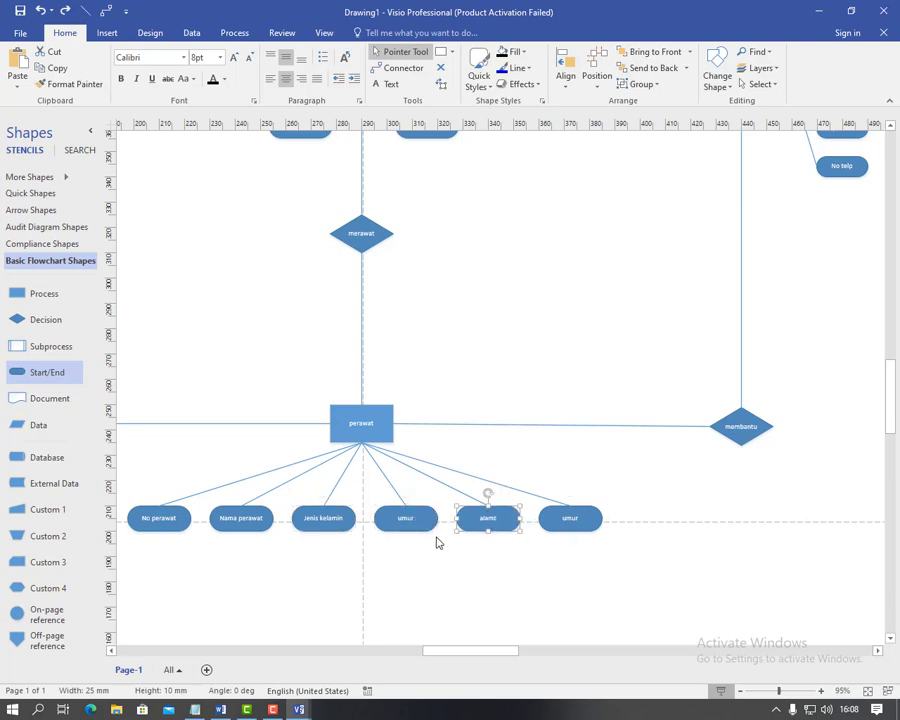
Delete the duplicate umur attribute at the right end of perawat's attribute row, along with its connecting line.
left_click(568, 520)
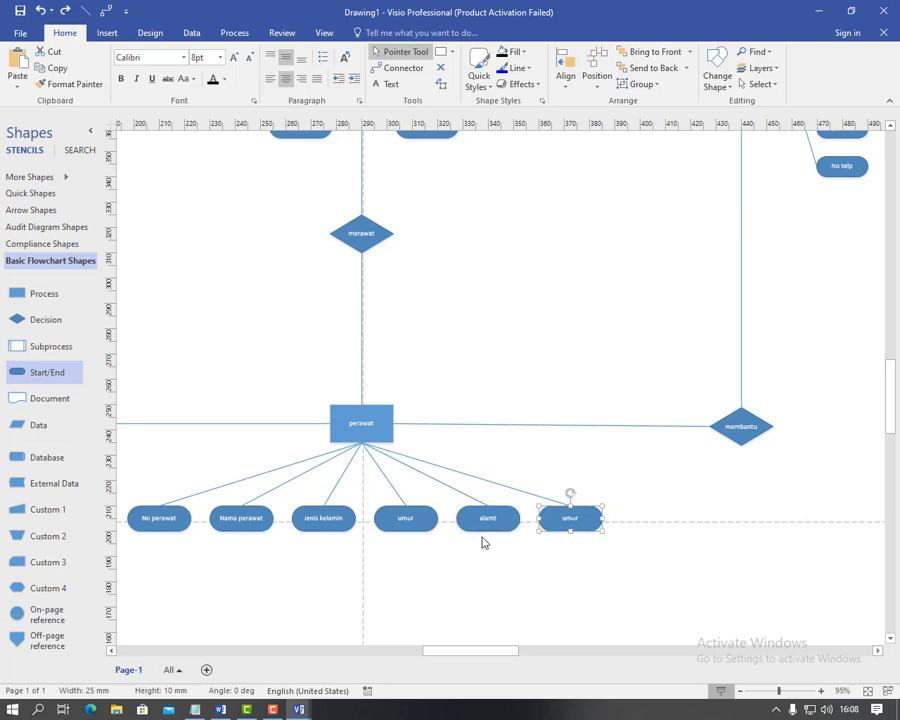
key("Delete")
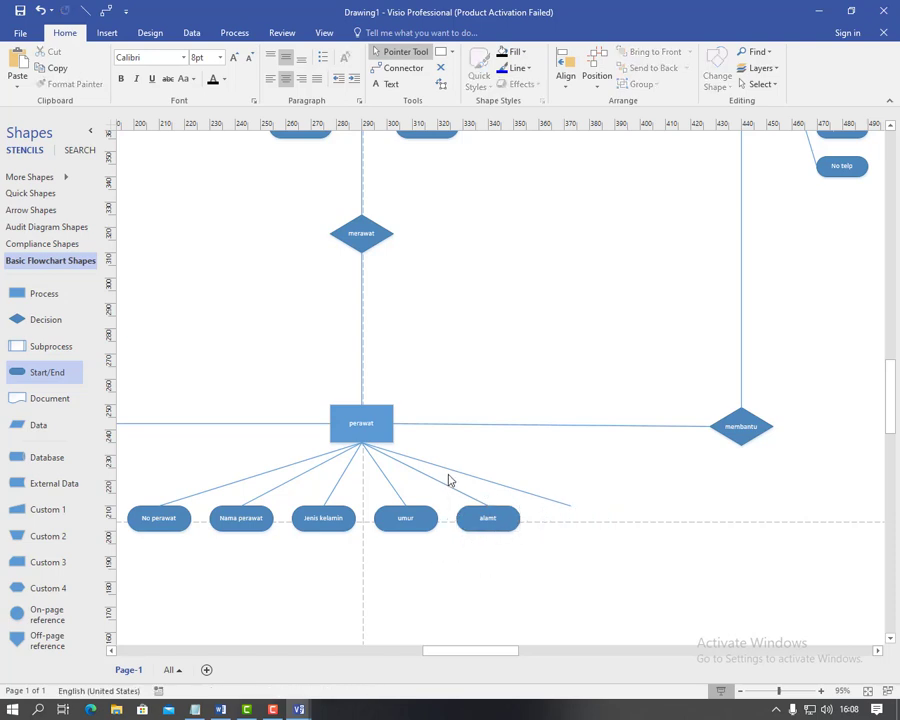
left_click(448, 470)
key("Delete")
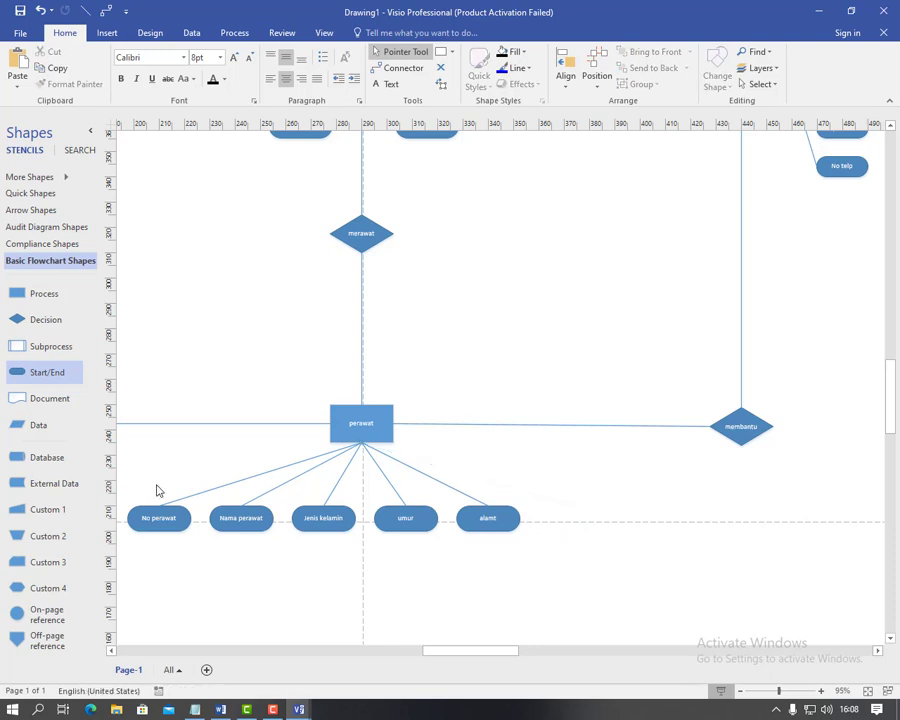
Shift perawat's five remaining attributes slightly to the right, keeping them evenly spaced in one row below the entity.
left_click_drag(137, 472, 586, 573)
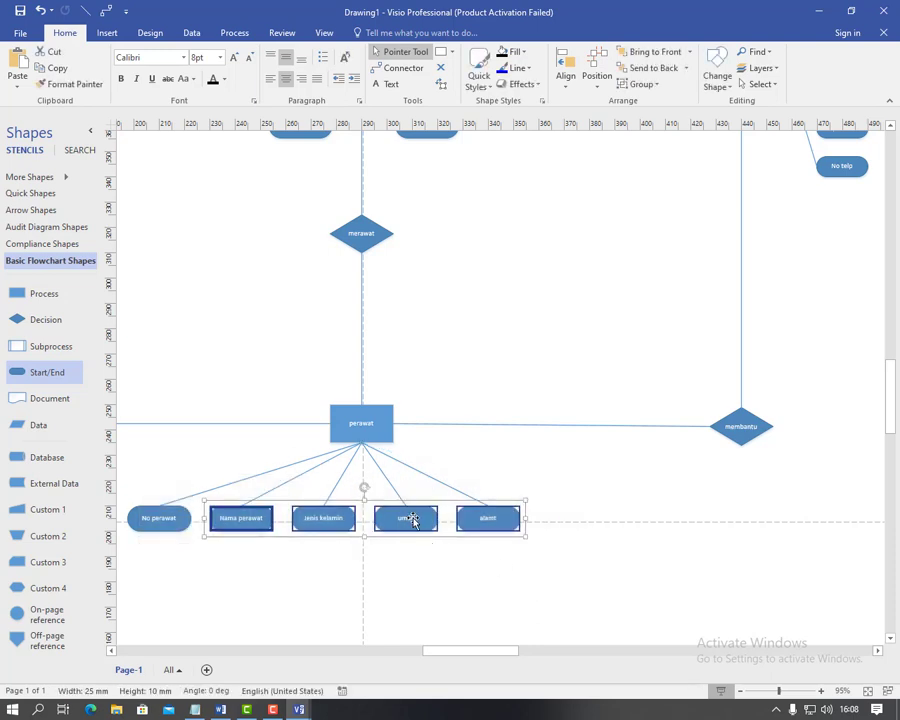
left_click_drag(410, 526, 416, 516)
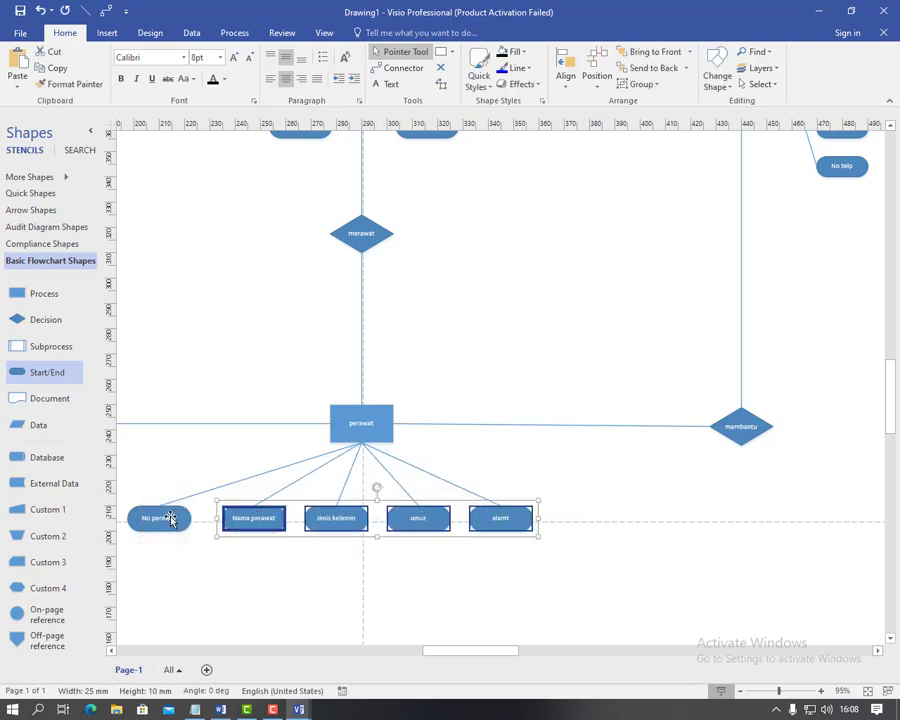
left_click_drag(172, 516, 190, 518)
left_click(395, 629)
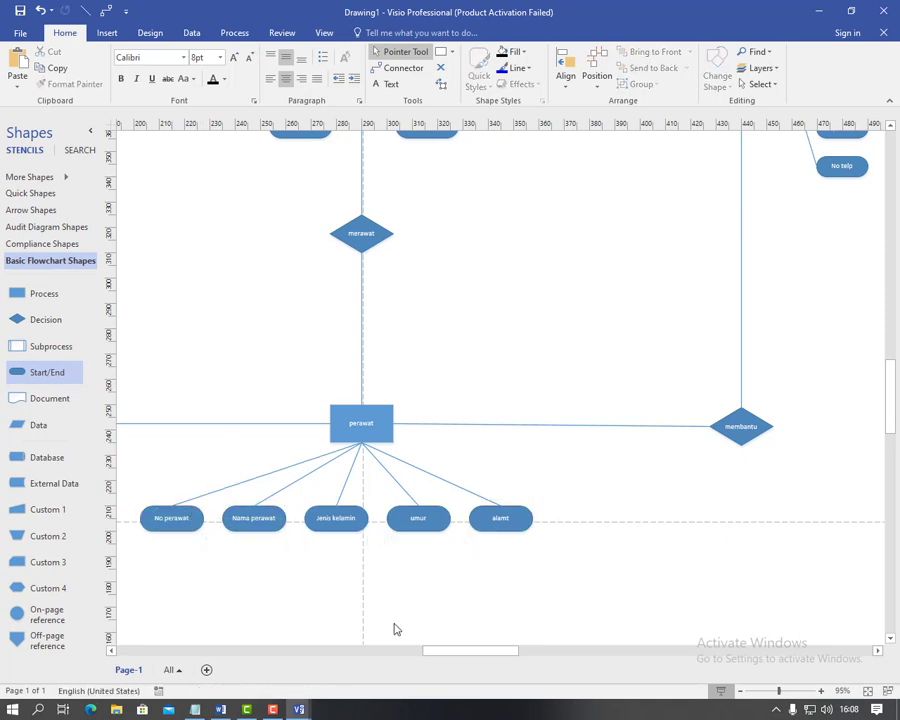
Review the pasien entity and its upper attributes No pasien, Nama pasien, Jenis kelamin, Umur pasien, No telp and alamt.
left_click(742, 693)
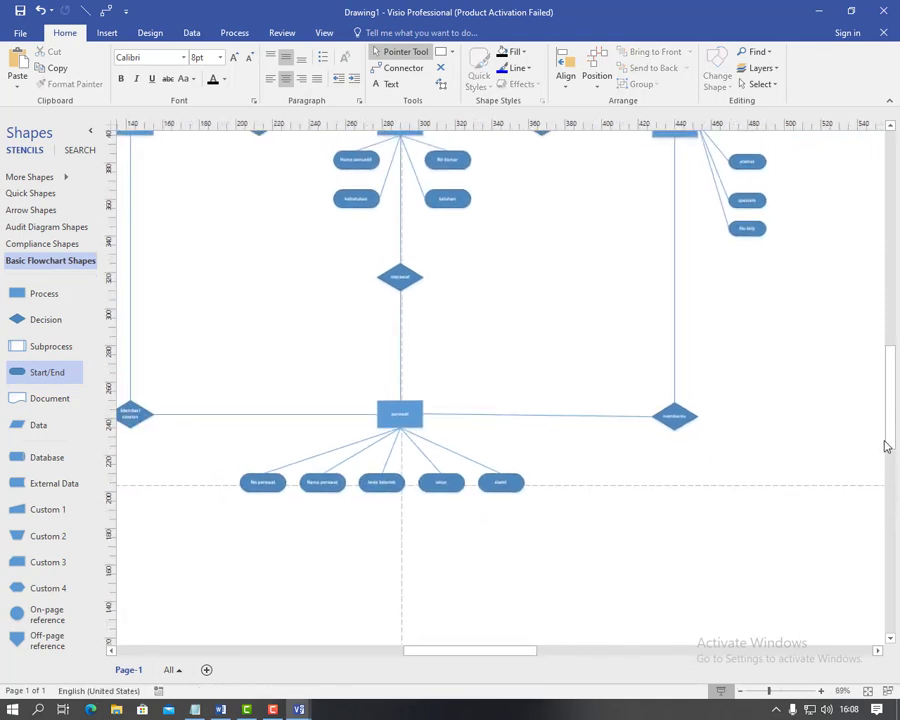
left_click_drag(887, 422, 887, 333)
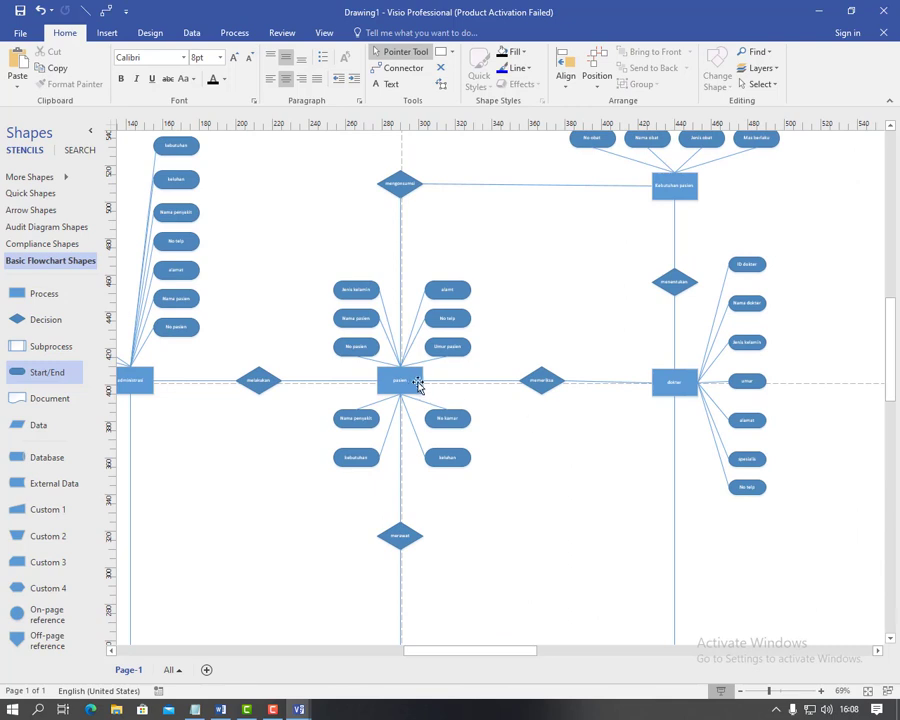
left_click(418, 386)
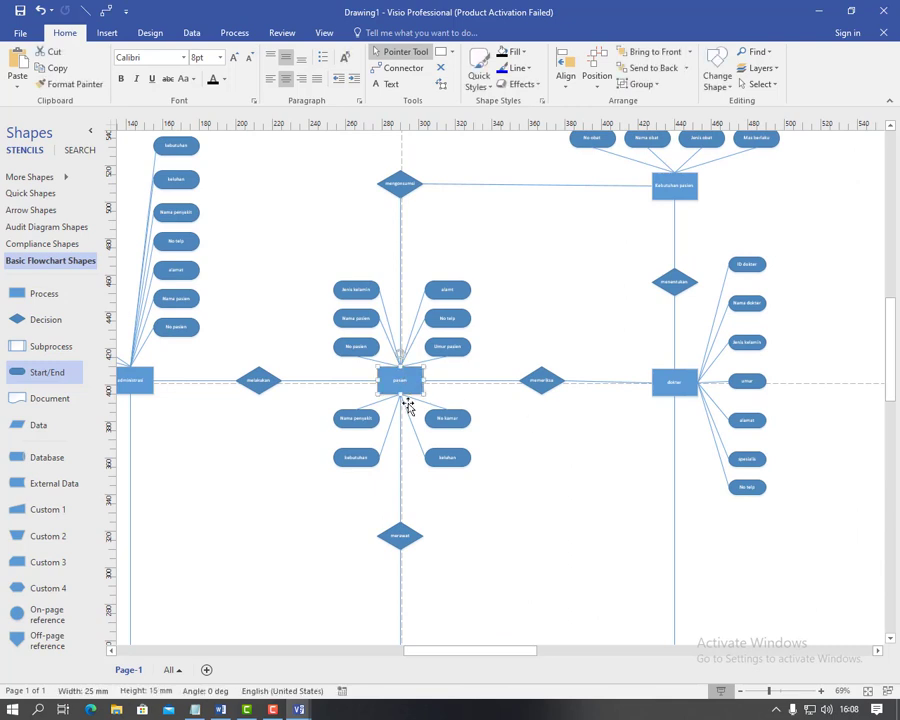
left_click(823, 693)
left_click(823, 693)
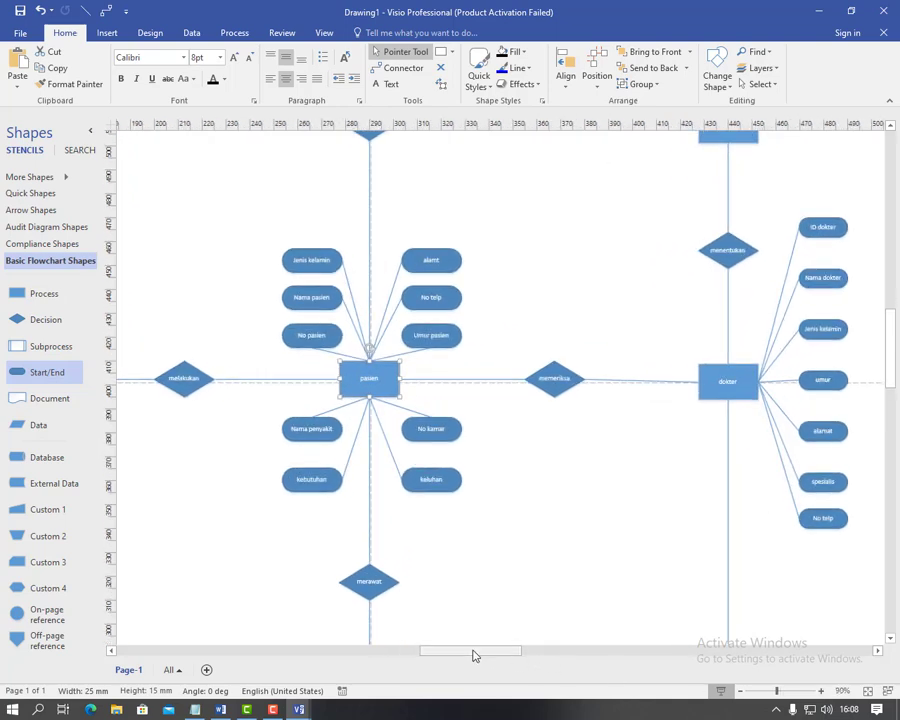
left_click_drag(474, 651, 466, 656)
left_click(821, 691)
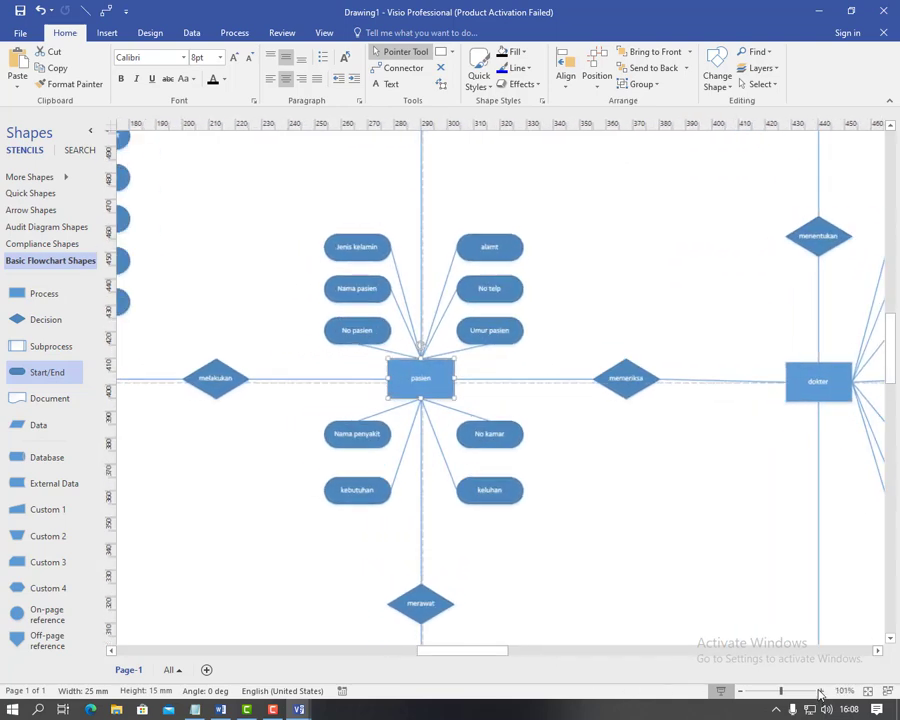
left_click(821, 691)
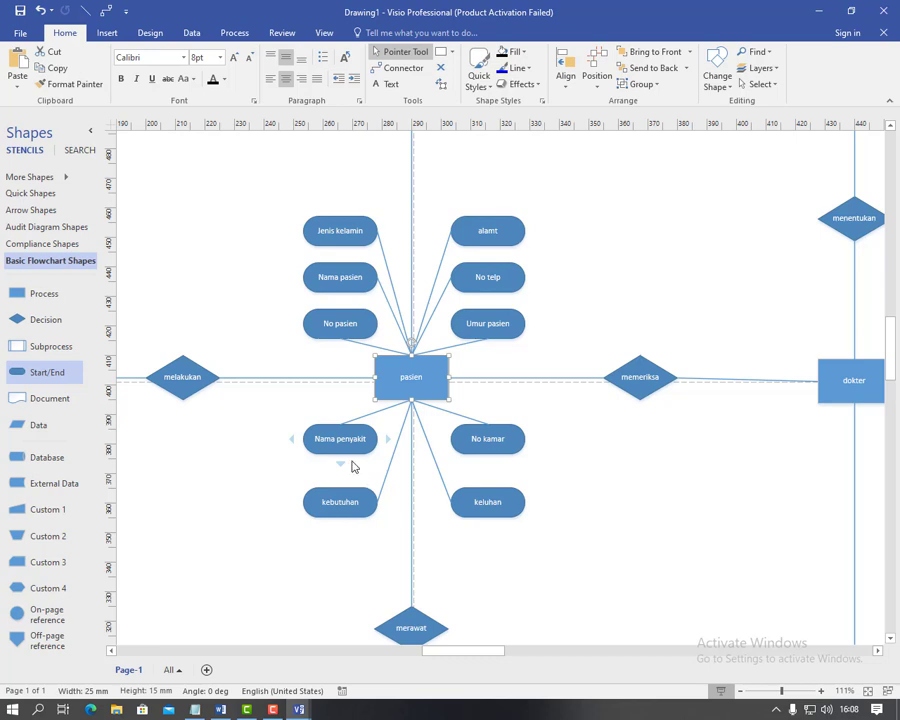
left_click(329, 333)
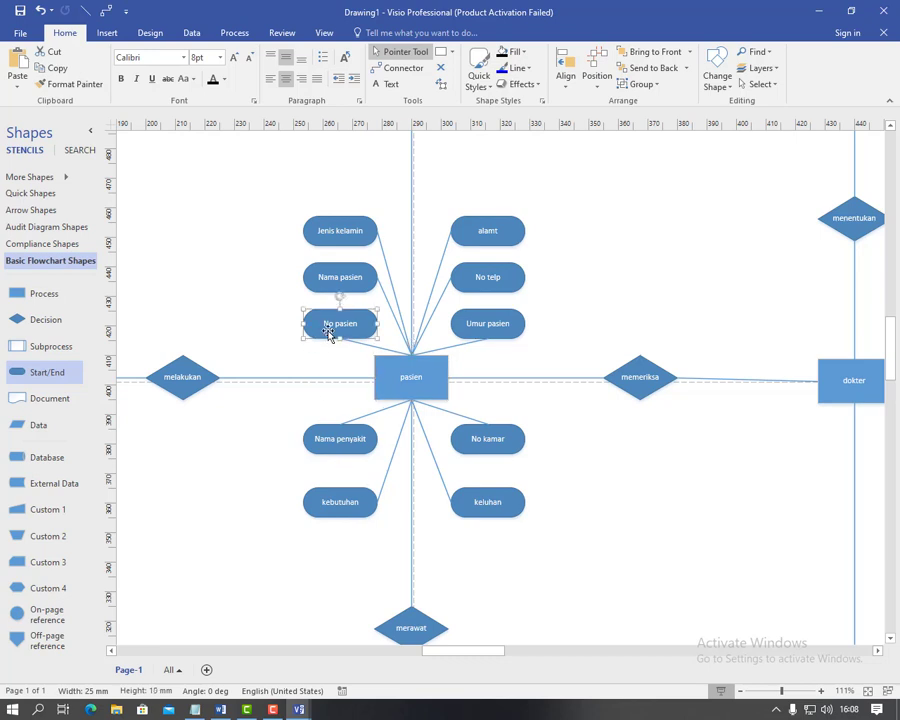
left_click(328, 274)
left_click(334, 234)
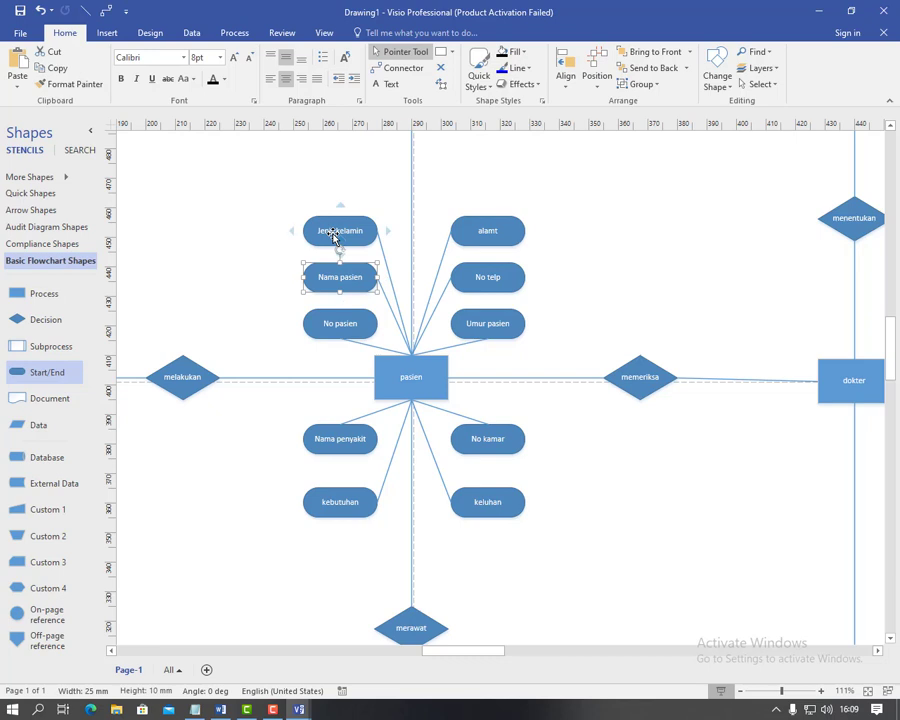
left_click(473, 334)
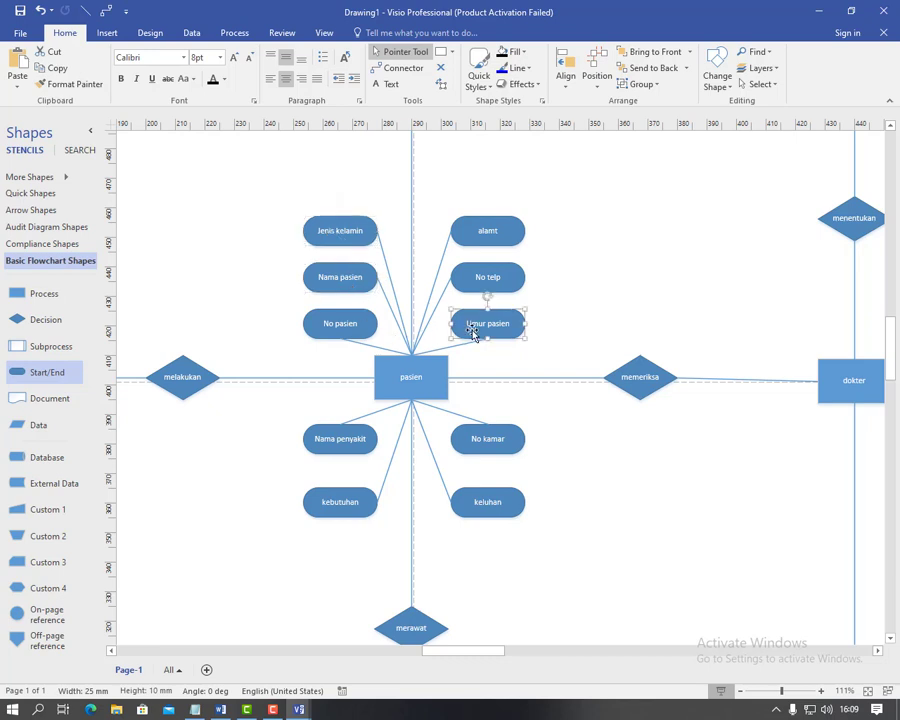
left_click(476, 285)
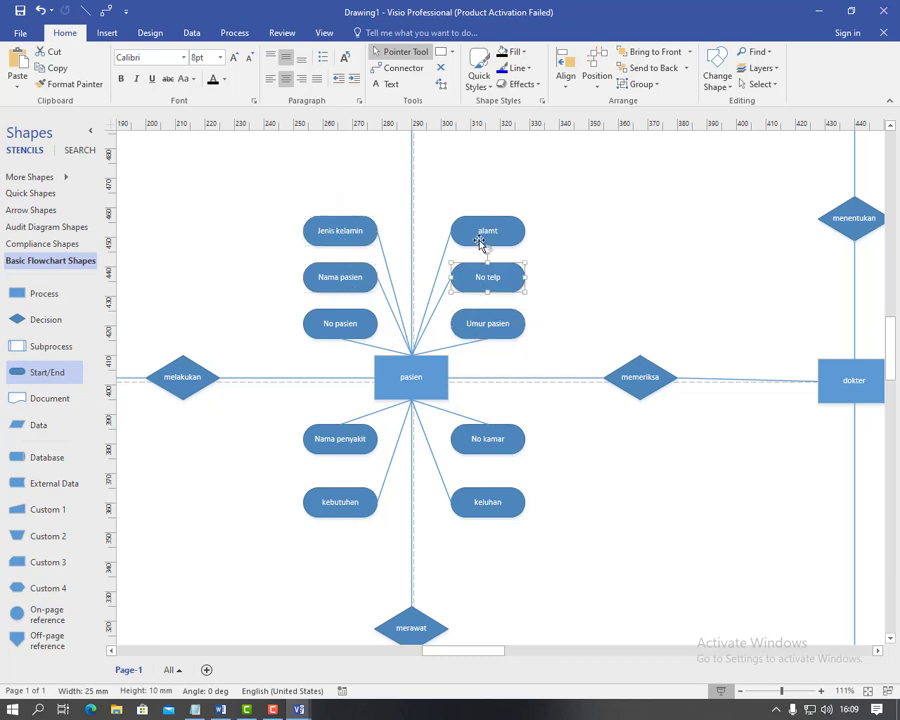
left_click(483, 234)
Review the attributes below pasien: Nama penyakit, kebutuhan, keluhan and No kamar.
left_click(358, 436)
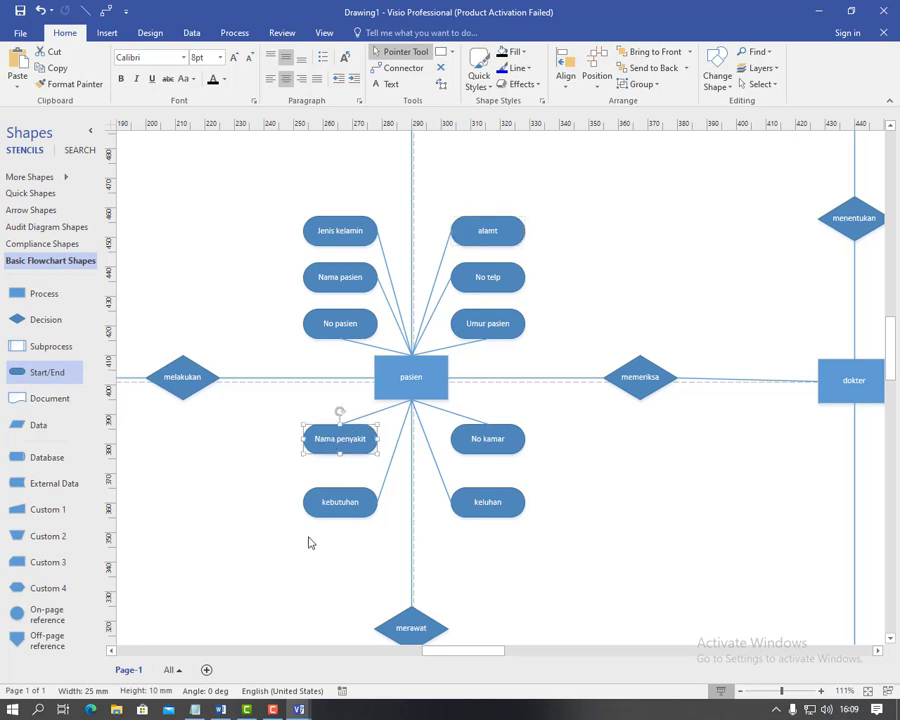
left_click(338, 510)
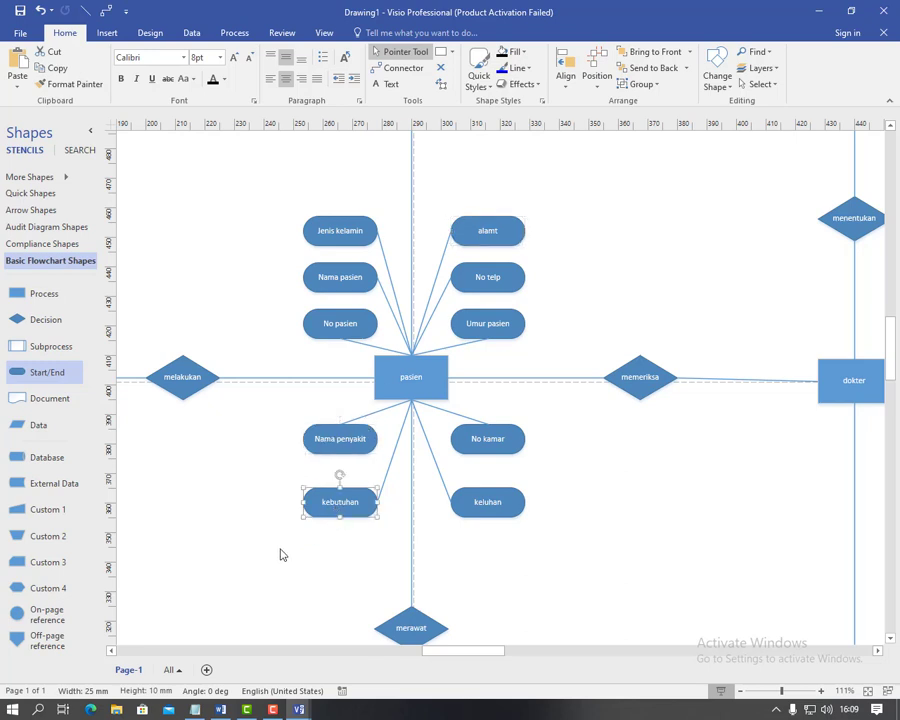
left_click(487, 507)
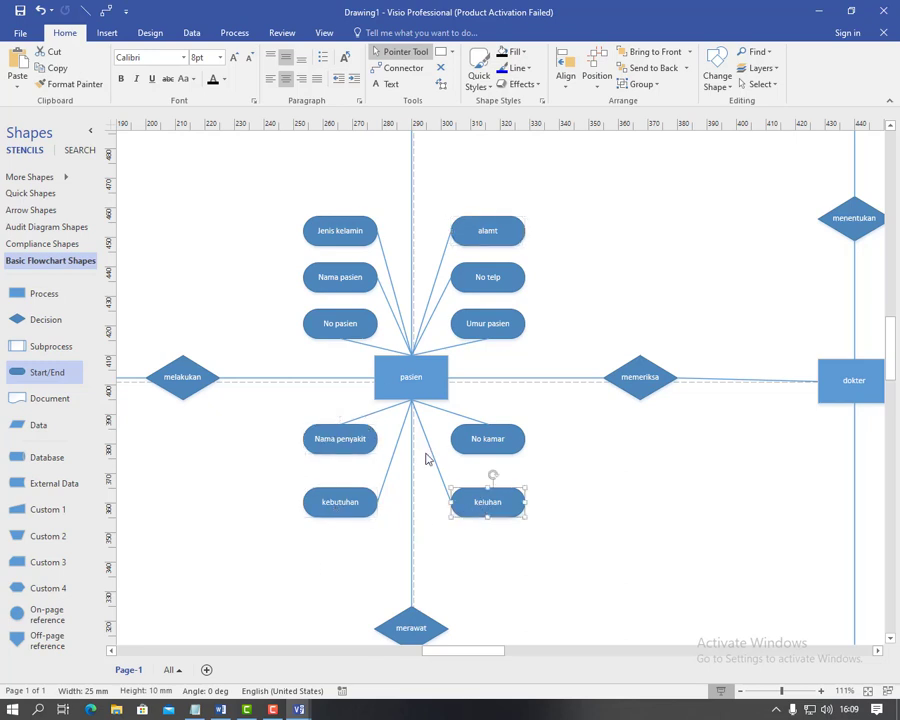
left_click(488, 436)
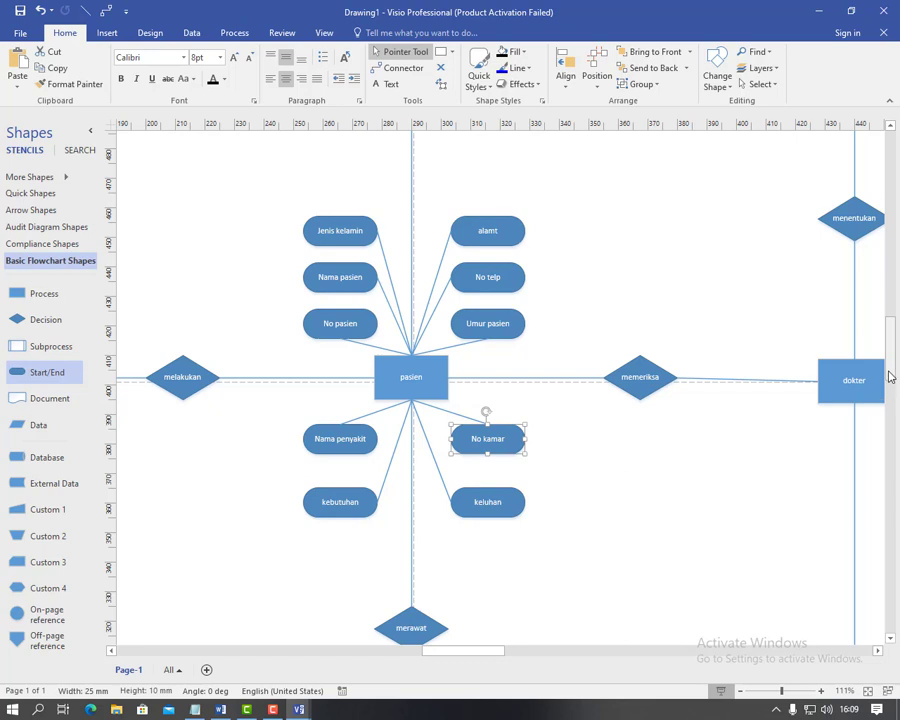
Compare pasien's kebutuhan attribute with the Kebutuhan pasien entity and its medicine attributes.
left_click(350, 496)
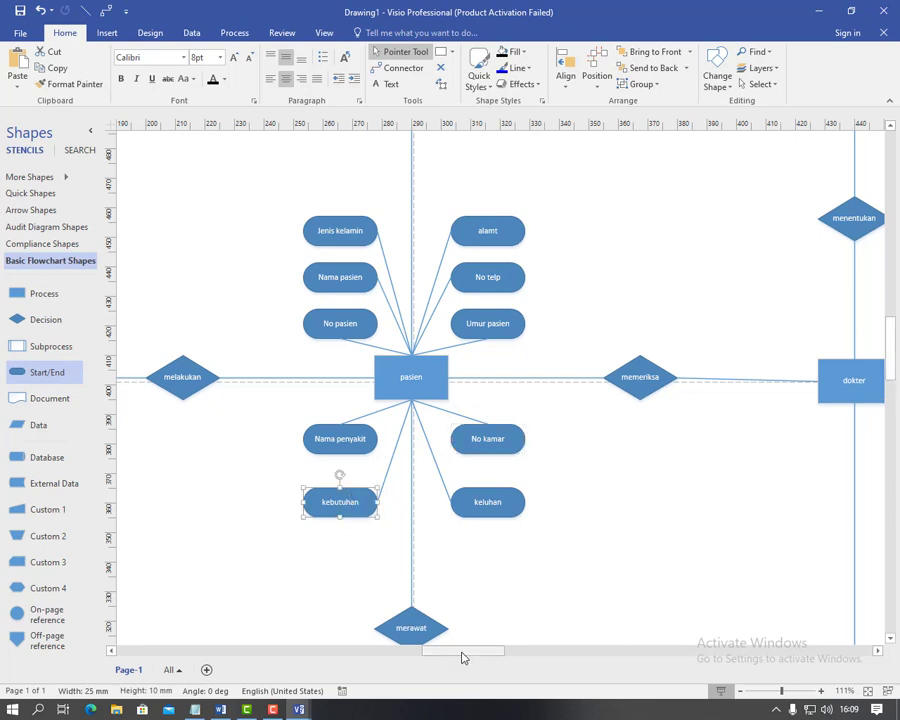
left_click_drag(895, 365, 892, 330)
left_click_drag(458, 656, 503, 655)
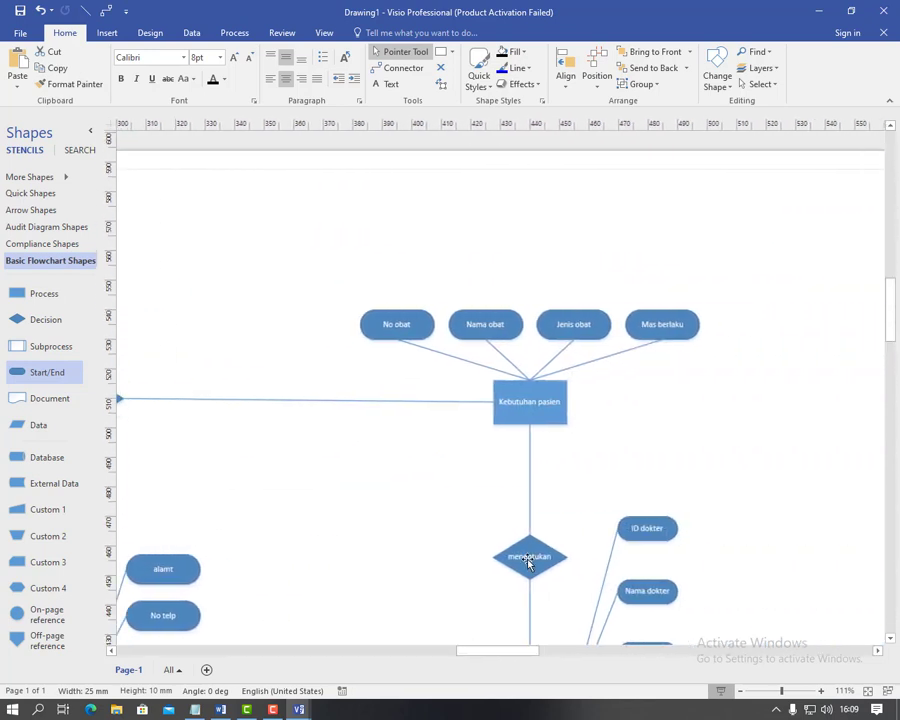
Review the Kebutuhan pasien entity and its attributes No obat and Nama obat.
left_click(529, 410)
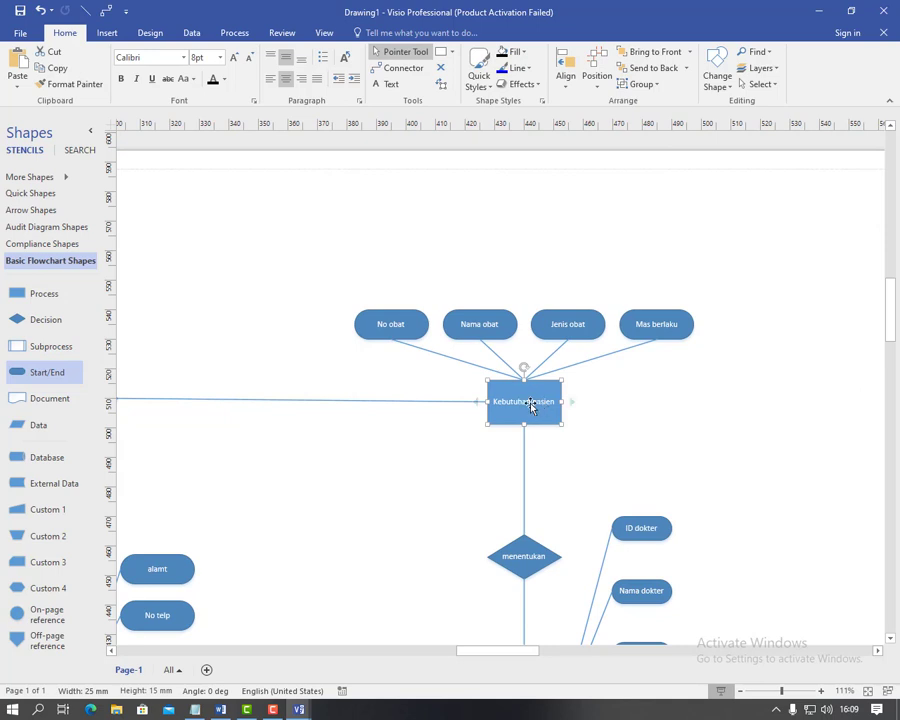
left_click(368, 323)
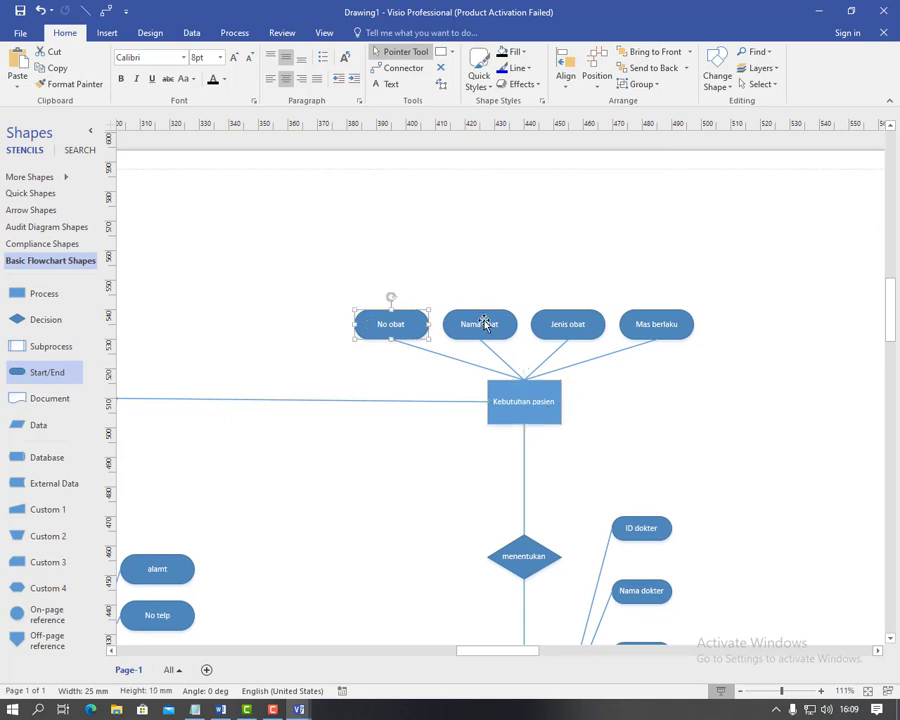
left_click(484, 321)
Review the administrasi entity and its nearest patient attributes, No pasien and Nama pasien.
left_click_drag(494, 652, 410, 673)
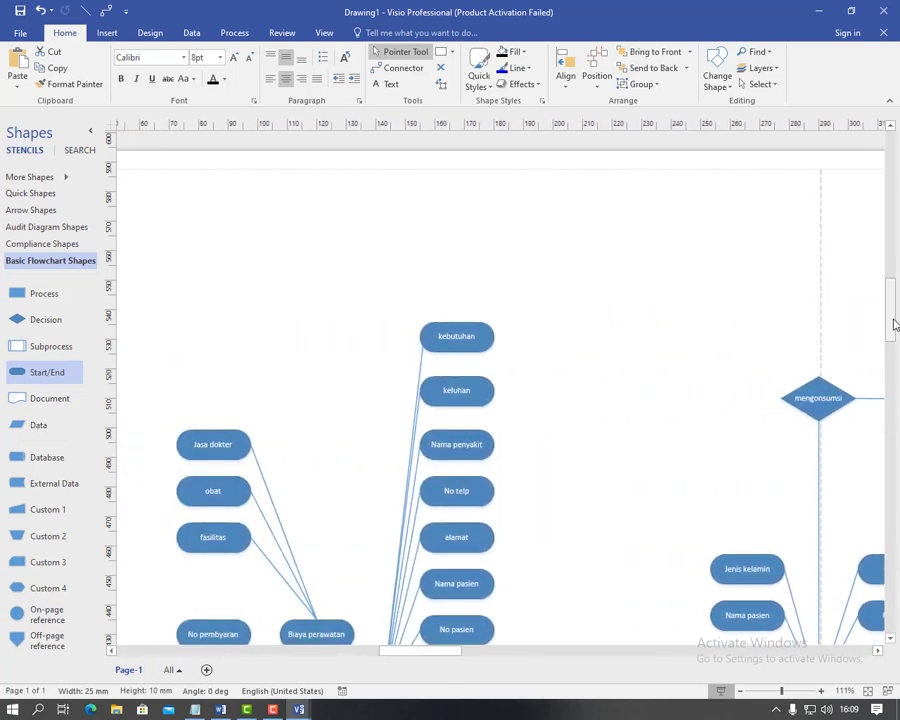
left_click_drag(892, 320, 882, 357)
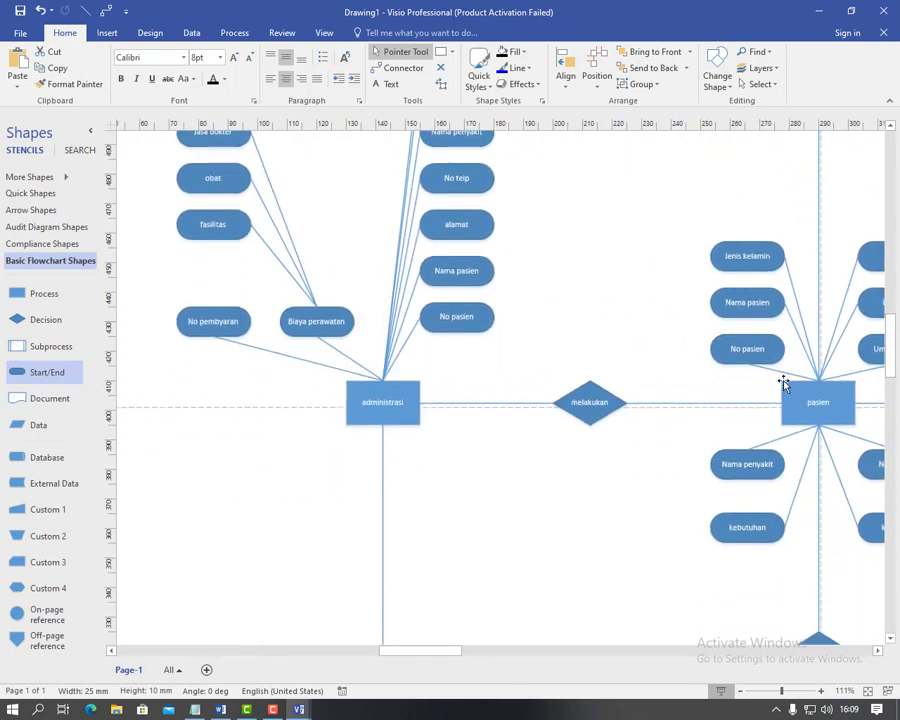
left_click(390, 405)
mouse_move(382, 430)
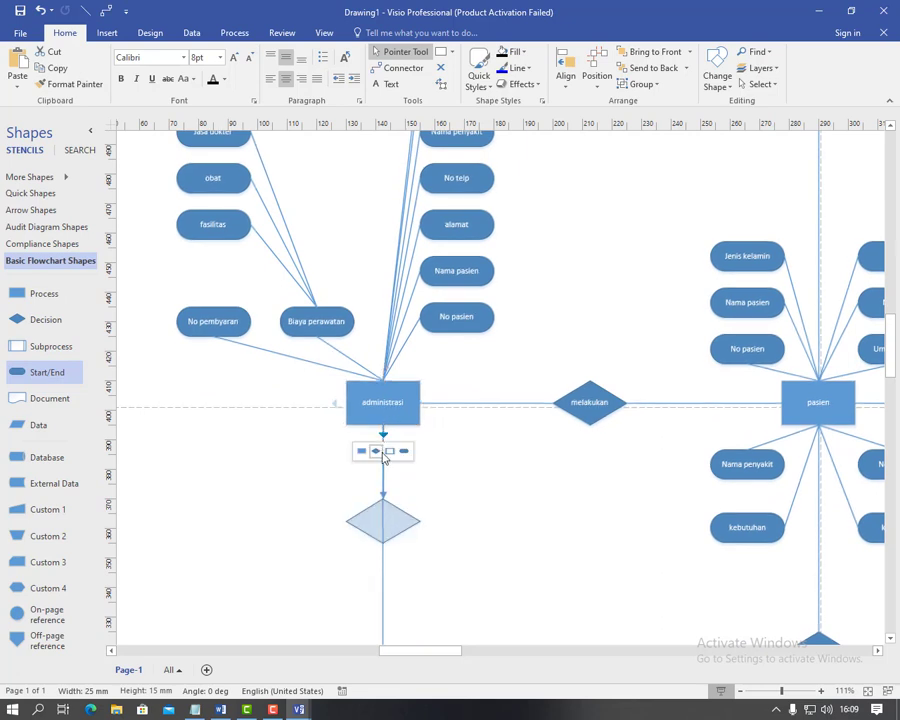
left_click(458, 324)
left_click(455, 281)
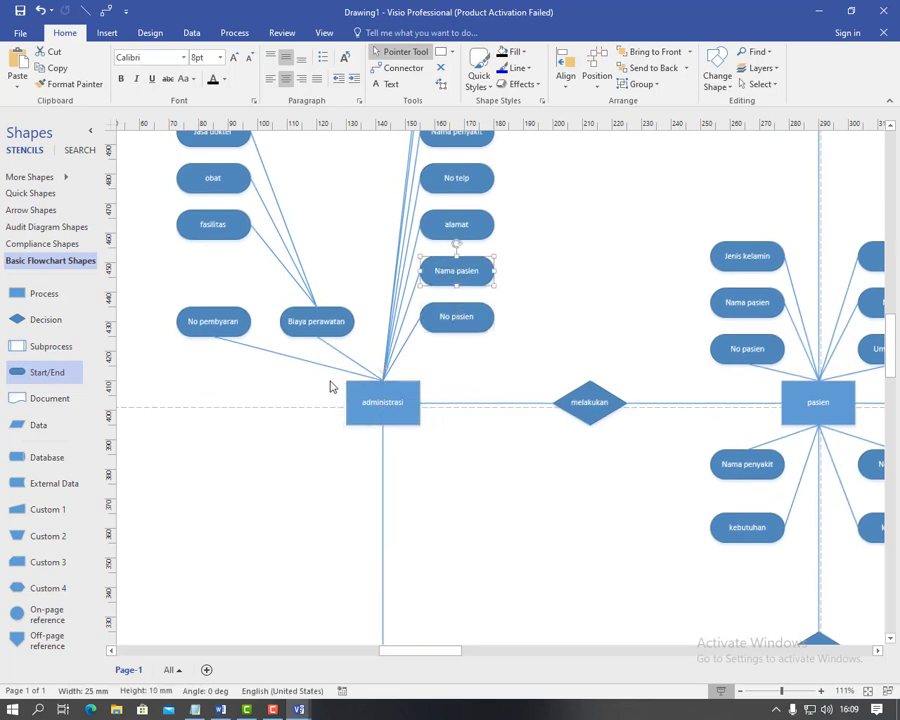
Review administrasi's remaining patient attributes: alamat, No telp, Nama penyakit, keluhan and kebutuhan.
scroll(394, 304, "up", 1)
left_click(437, 279)
left_click(446, 218)
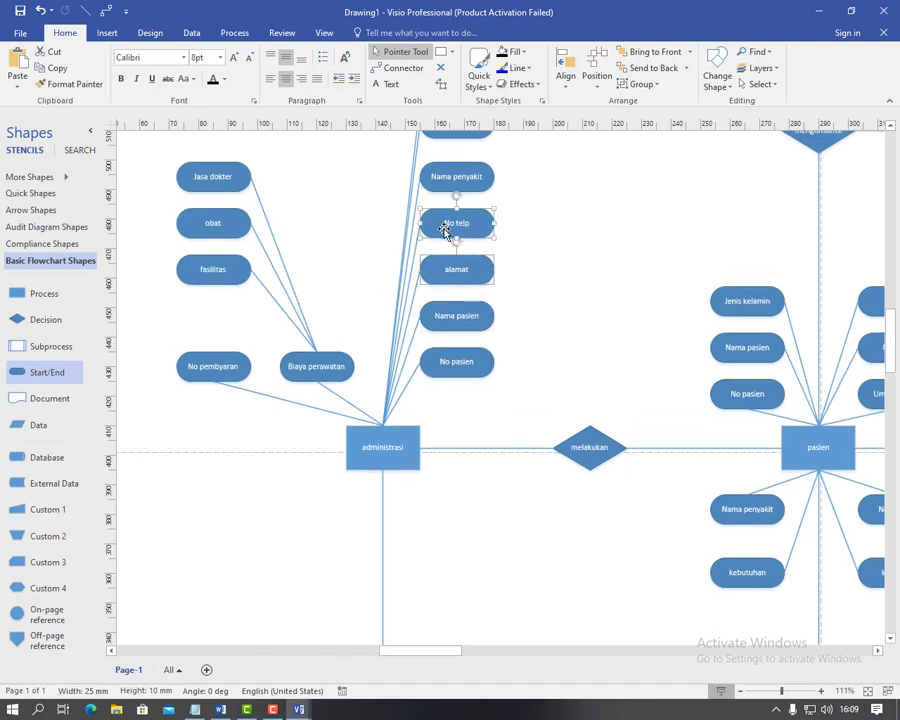
scroll(450, 226, "up", 1)
left_click(436, 232)
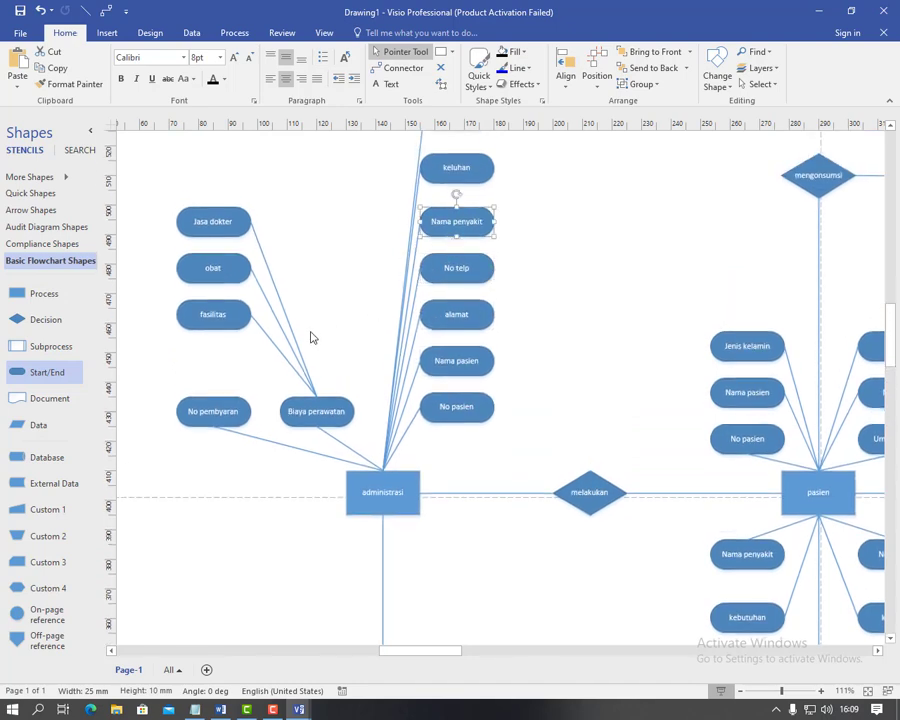
scroll(313, 338, "up", 1)
left_click(445, 214)
scroll(303, 315, "up", 1)
left_click(445, 203)
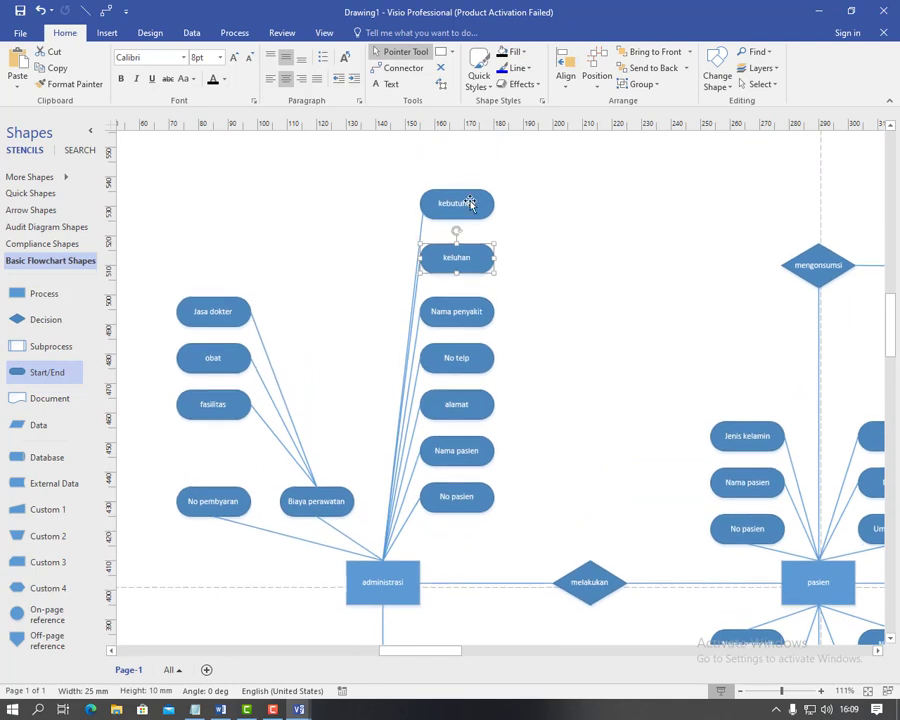
Review administrasi's payment attributes No pembyaran and Biaya perawatan.
scroll(271, 472, "down", 2)
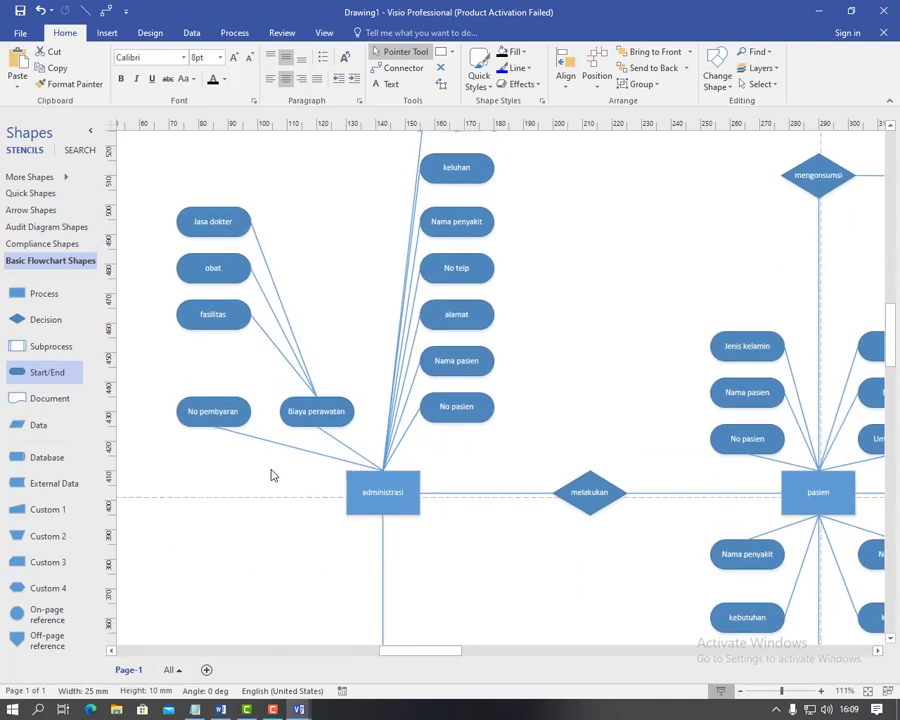
left_click(315, 412)
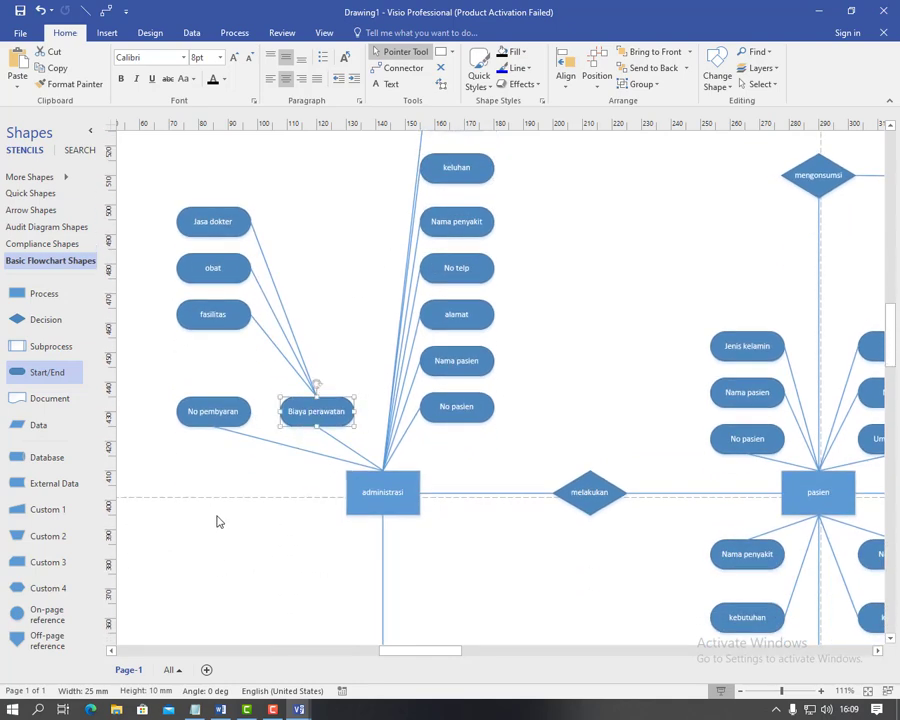
left_click(208, 416)
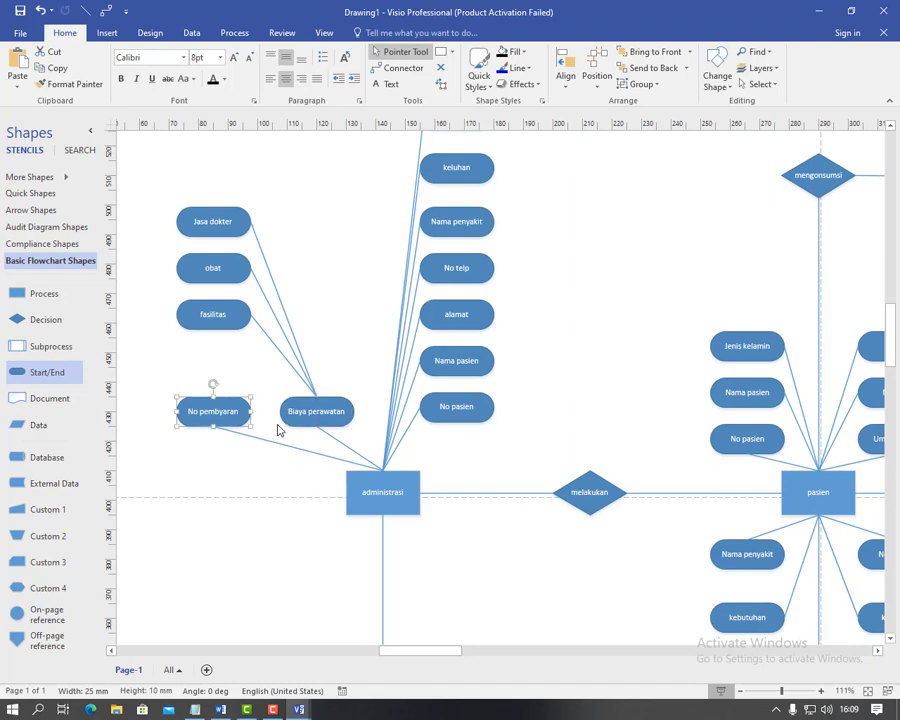
left_click(308, 413)
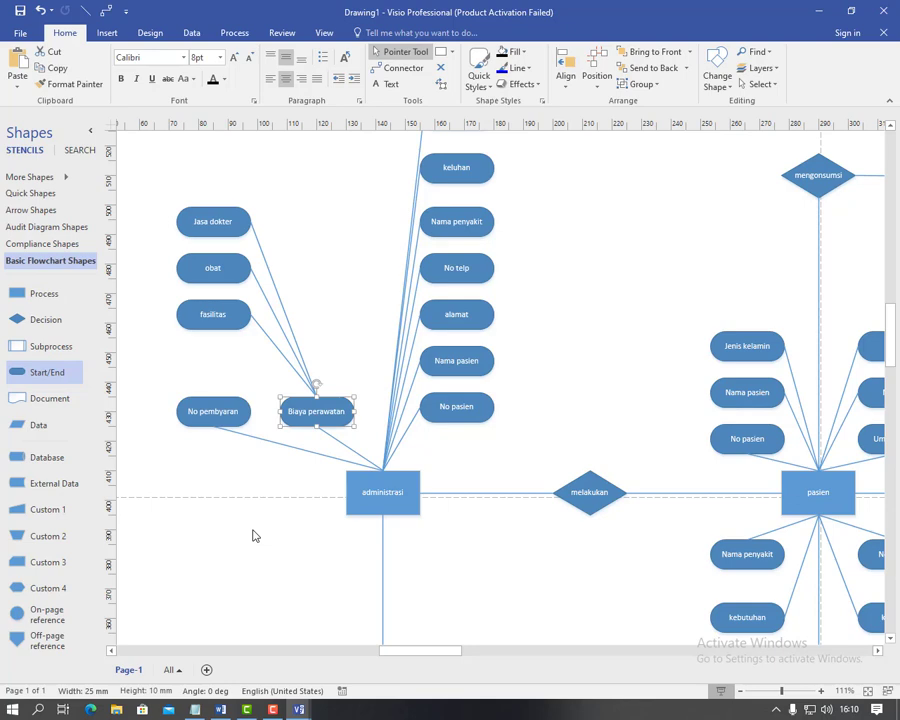
Review the sub-attributes fasilitas, obat and Jasa dokter that make up Biaya perawatan.
scroll(253, 534, "up", 1)
left_click(209, 366)
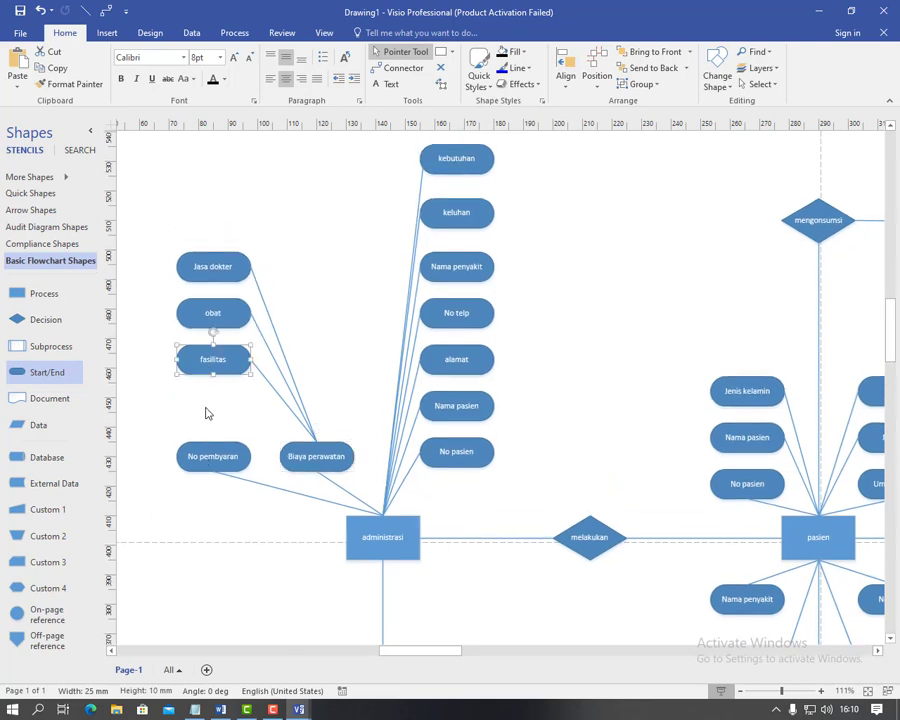
scroll(207, 410, "up", 1)
left_click(211, 360)
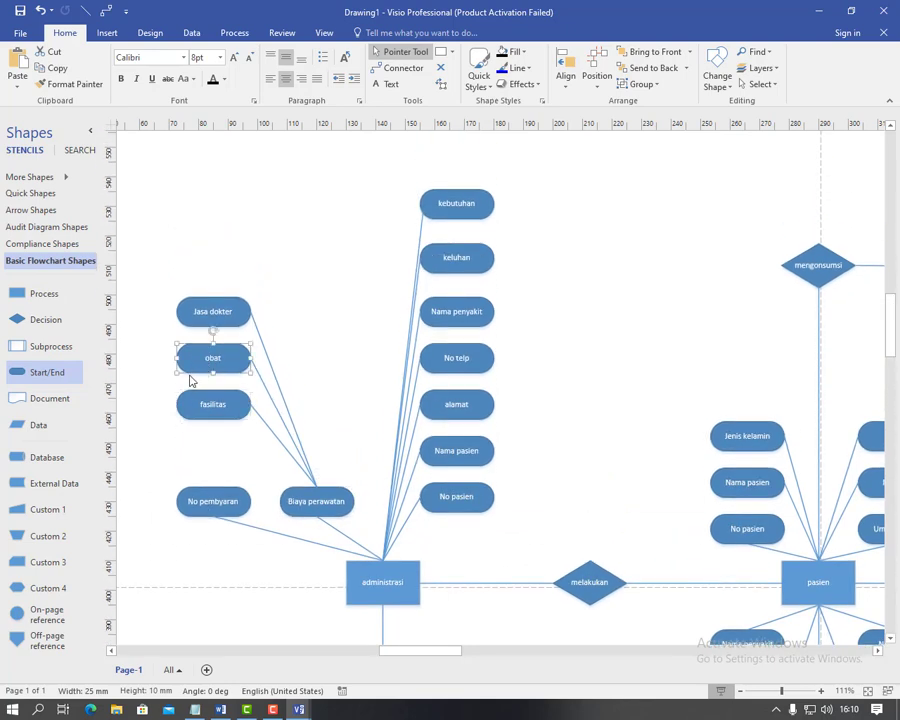
left_click(211, 314)
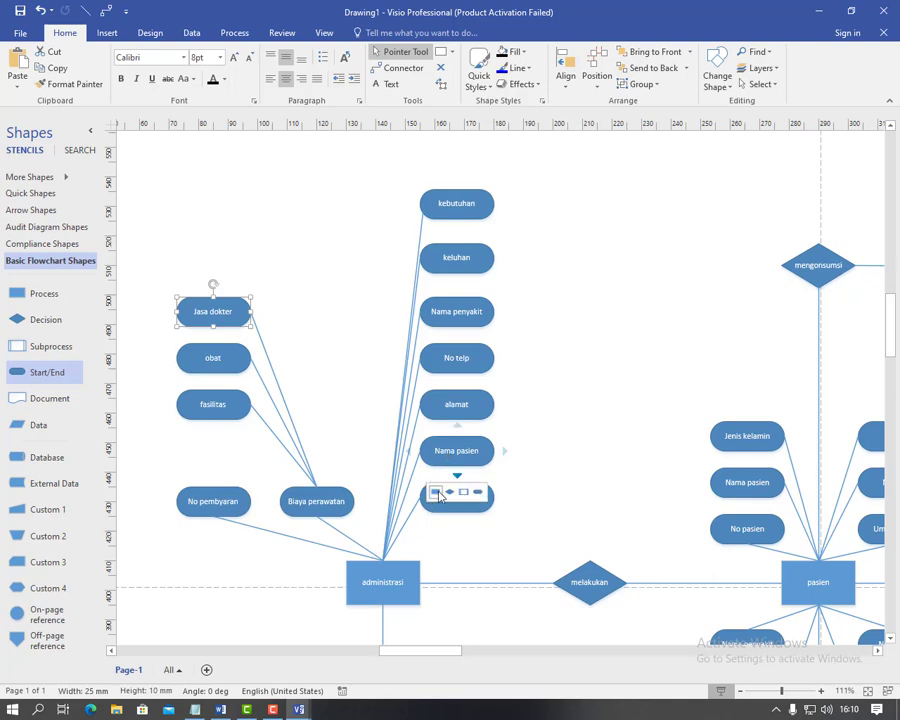
Trace the connection from administrasi through the Memberi catatan relationship to perawat.
scroll(402, 552, "down", 5)
scroll(402, 552, "up", 2)
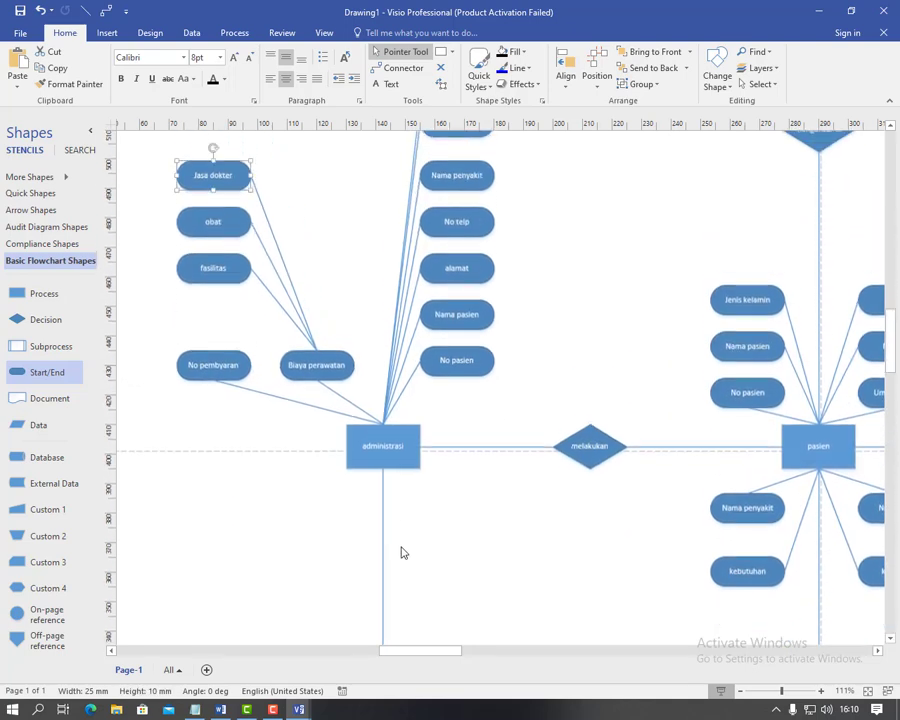
scroll(402, 552, "down", 1)
scroll(402, 552, "up", 1)
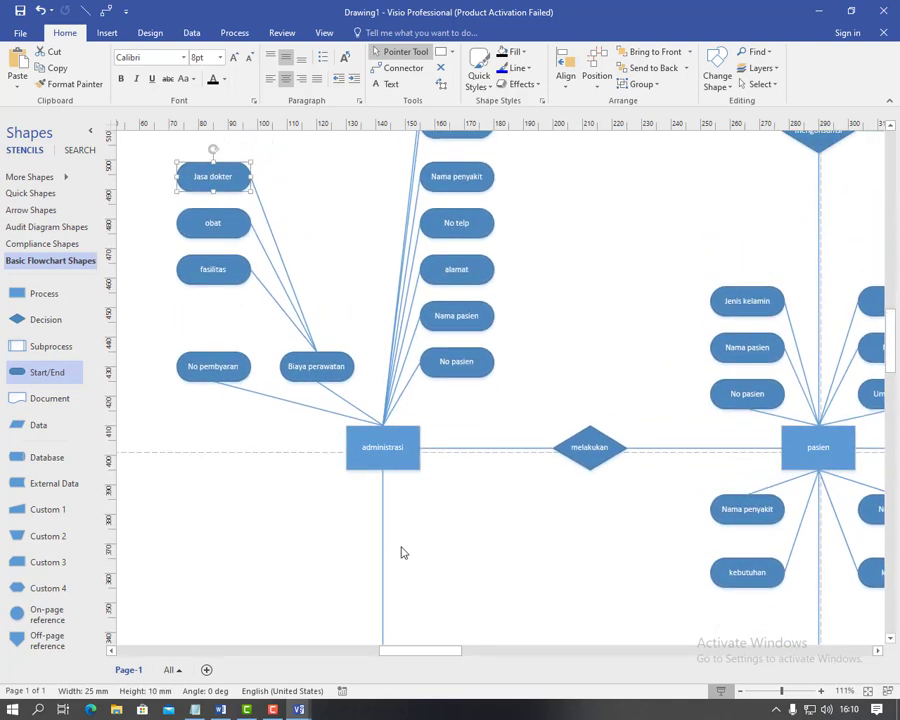
scroll(402, 547, "down", 4)
scroll(402, 547, "up", 1)
scroll(402, 547, "down", 5)
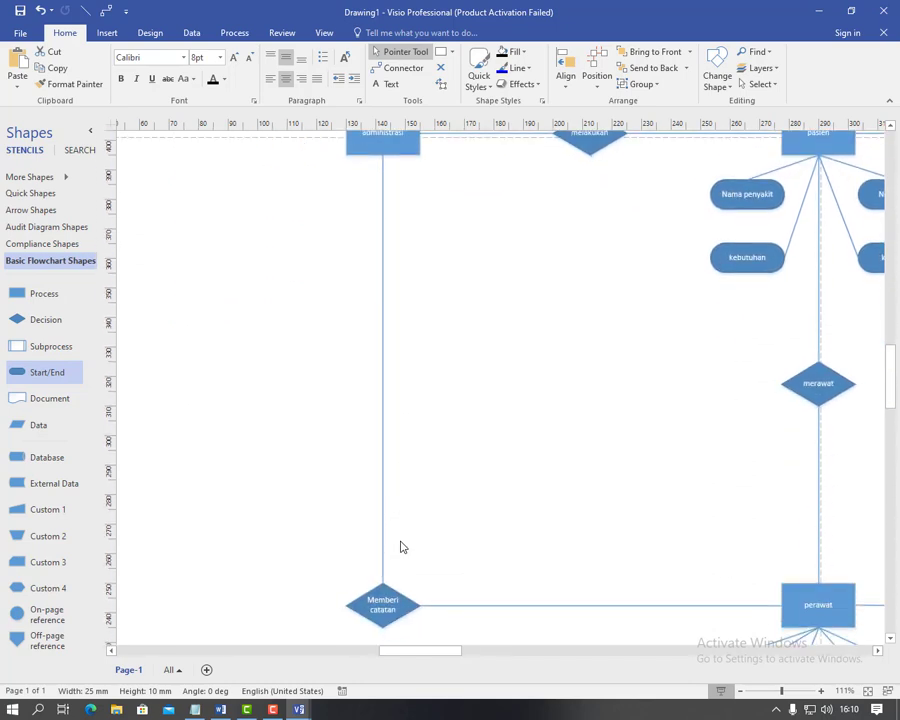
scroll(400, 620, "down", 1)
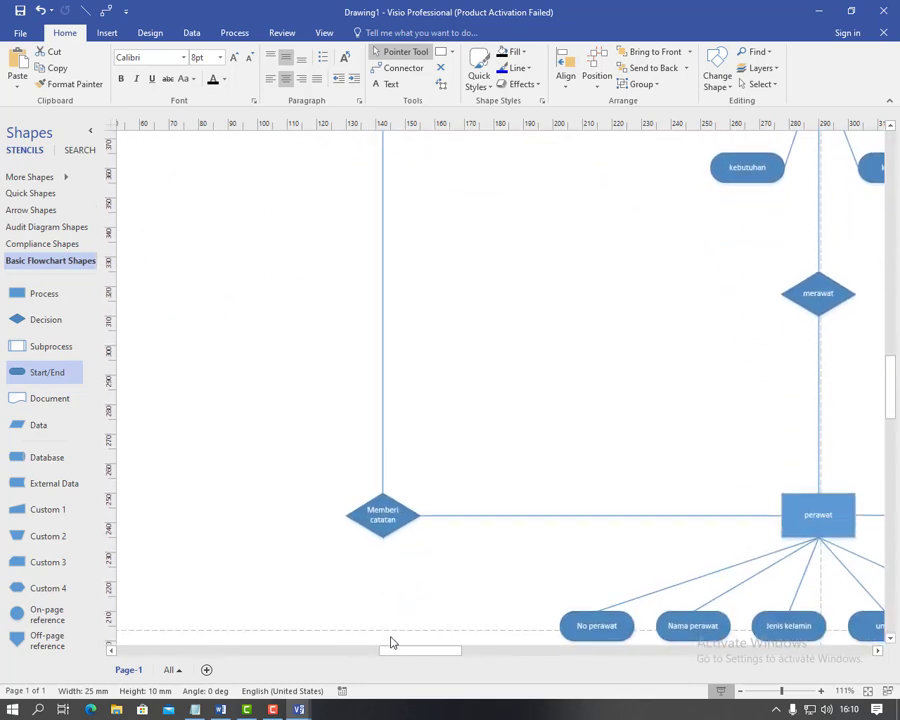
Review the memeriksa relationship between the dokter and pasien entities.
left_click_drag(396, 651, 435, 652)
scroll(685, 415, "up", 14)
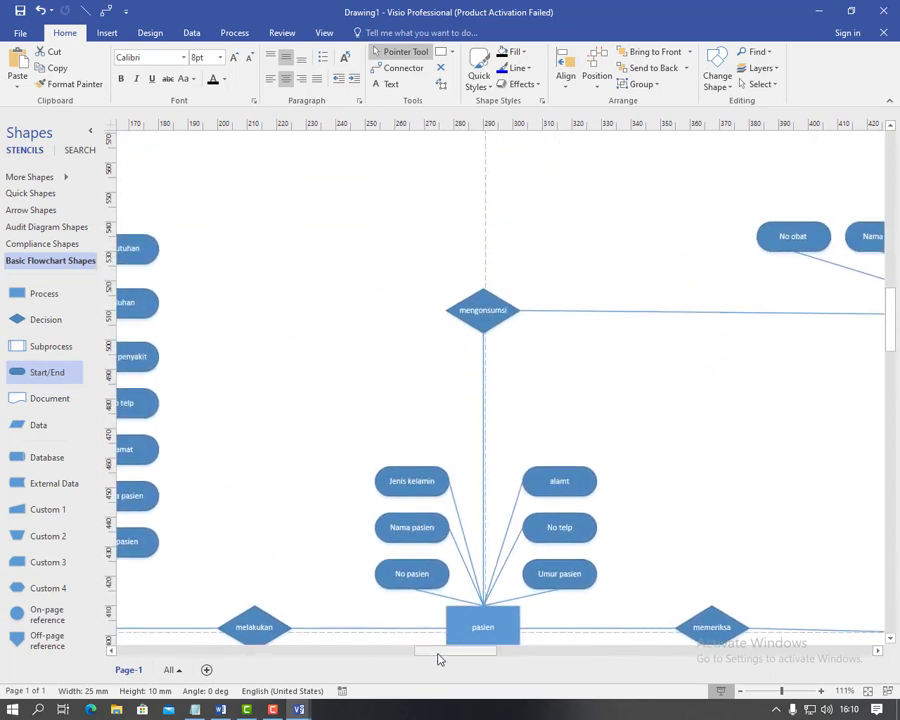
left_click_drag(445, 653, 478, 652)
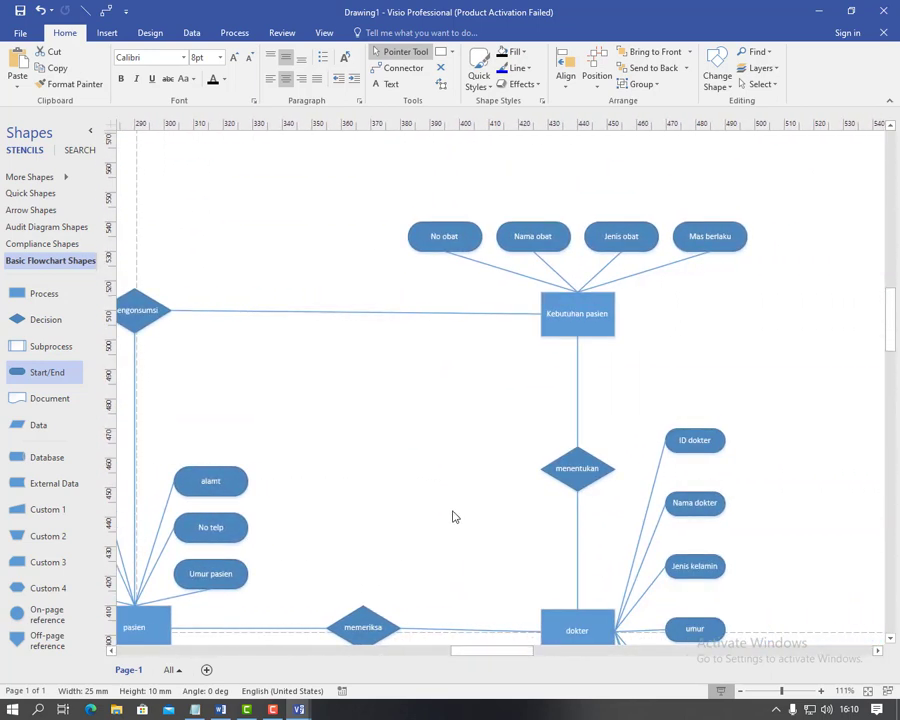
scroll(452, 514, "down", 4)
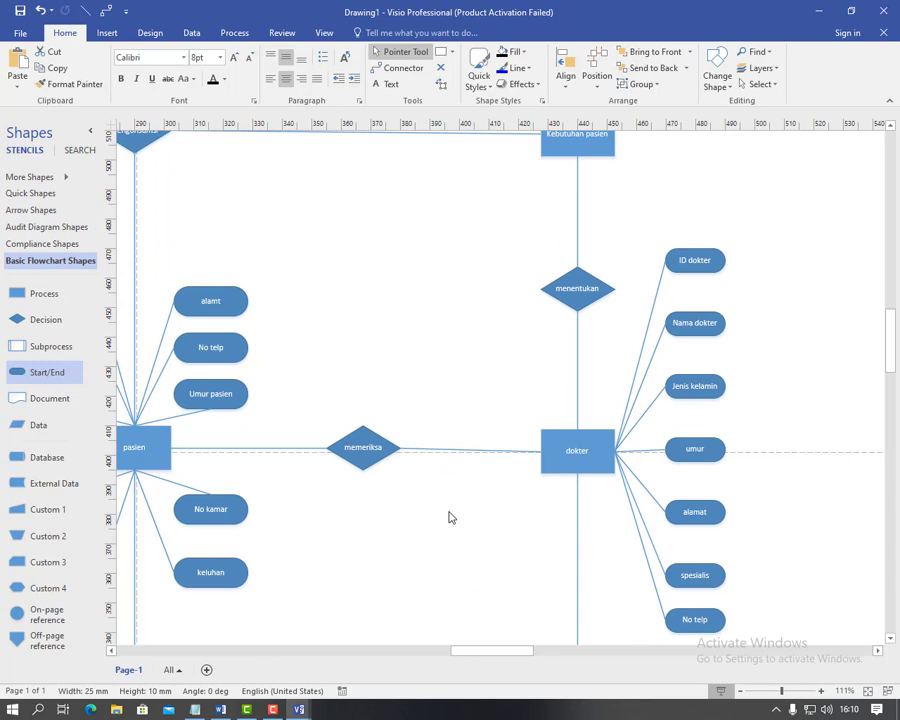
scroll(449, 517, "down", 1)
left_click(568, 409)
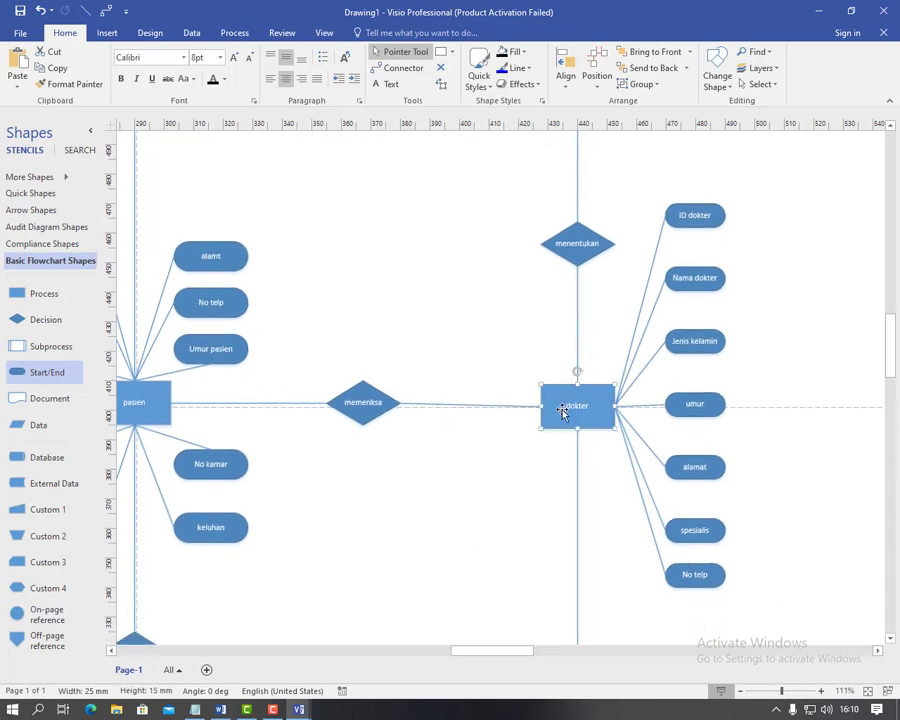
left_click(341, 395)
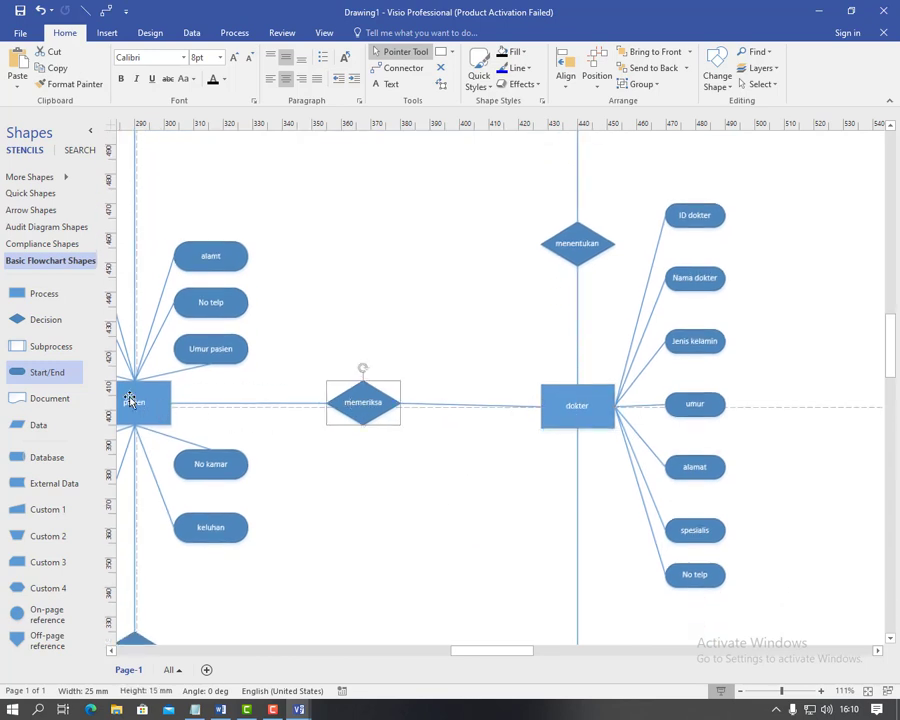
left_click(130, 401)
Review the menentukan relationship between dokter and Kebutuhan pasien.
scroll(552, 468, "up", 1)
left_click(553, 462)
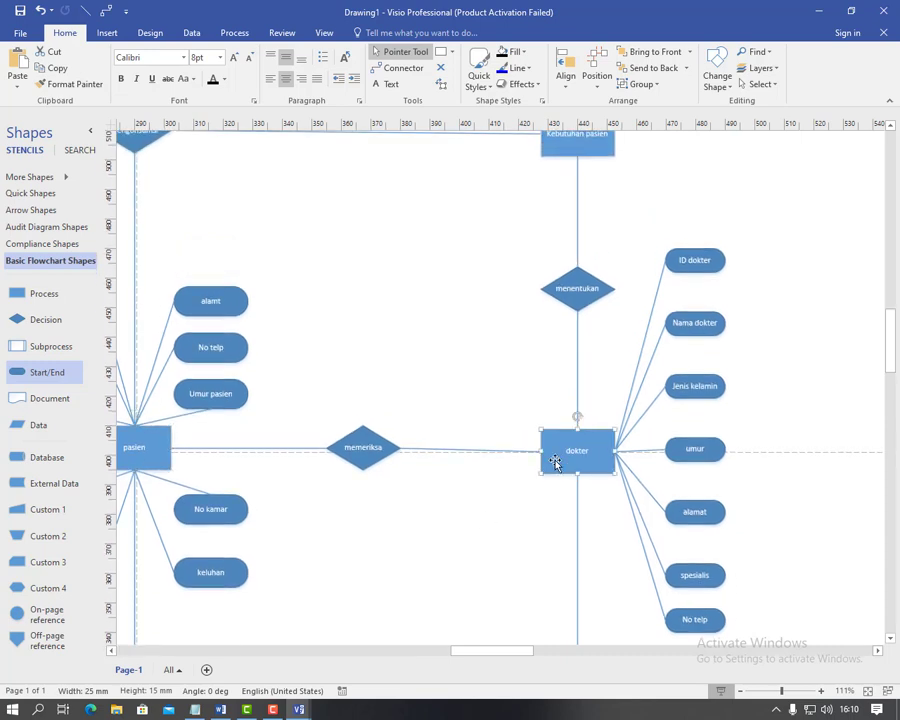
scroll(540, 450, "up", 2)
left_click(570, 376)
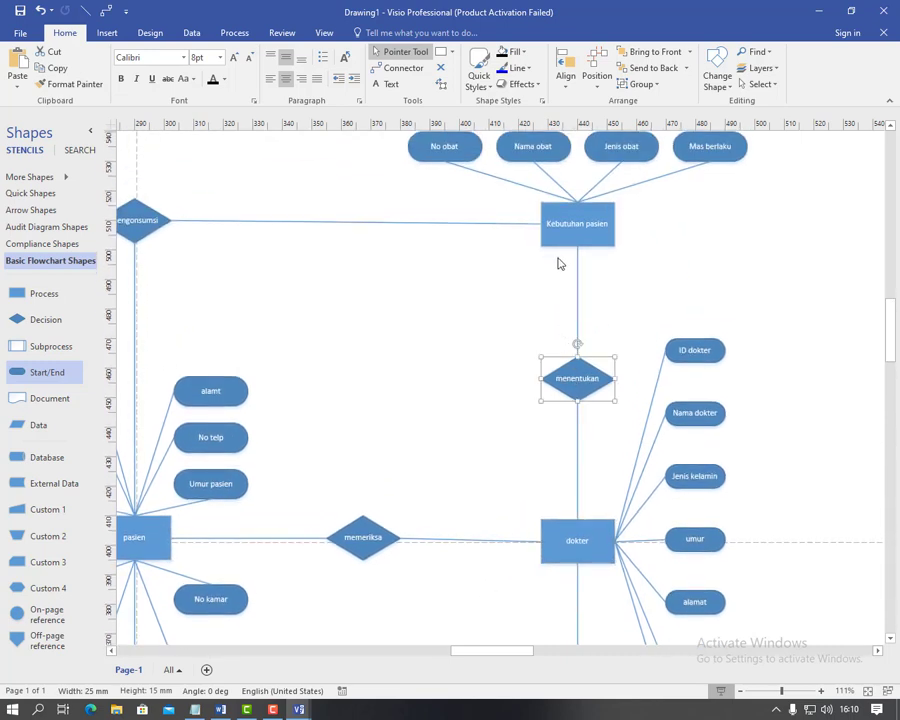
left_click(556, 235)
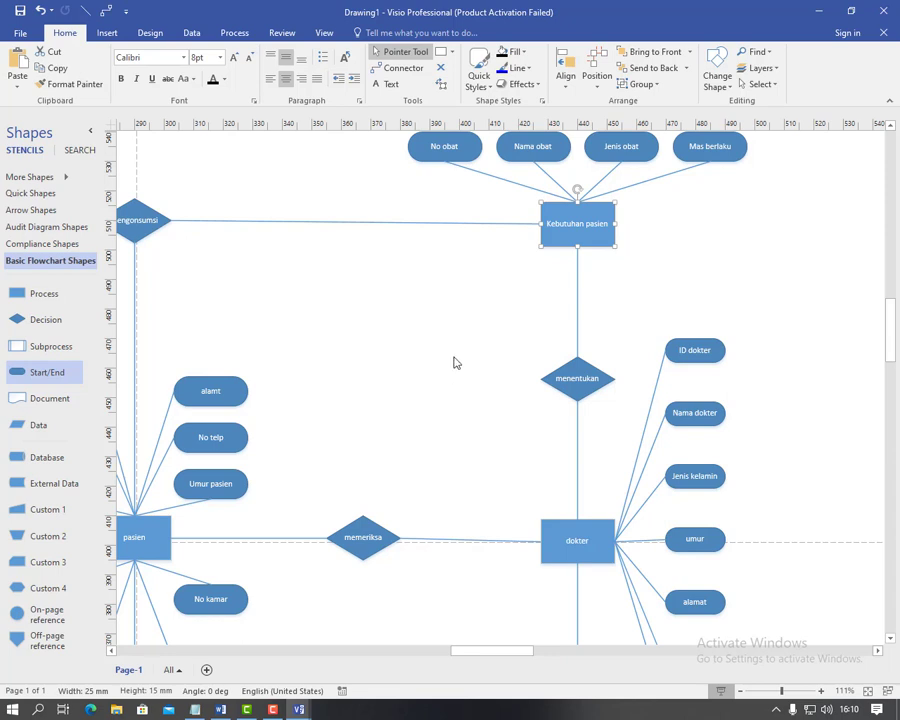
Review the membantu relationship between the dokter and perawat entities.
scroll(454, 360, "down", 5)
left_click(544, 281)
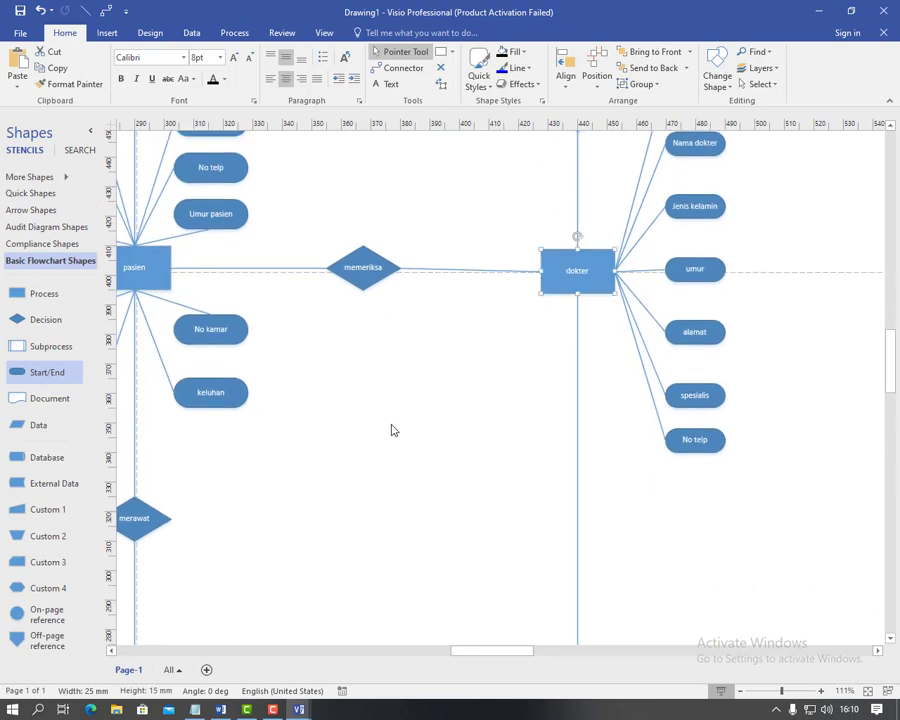
scroll(395, 427, "down", 4)
left_click(546, 519)
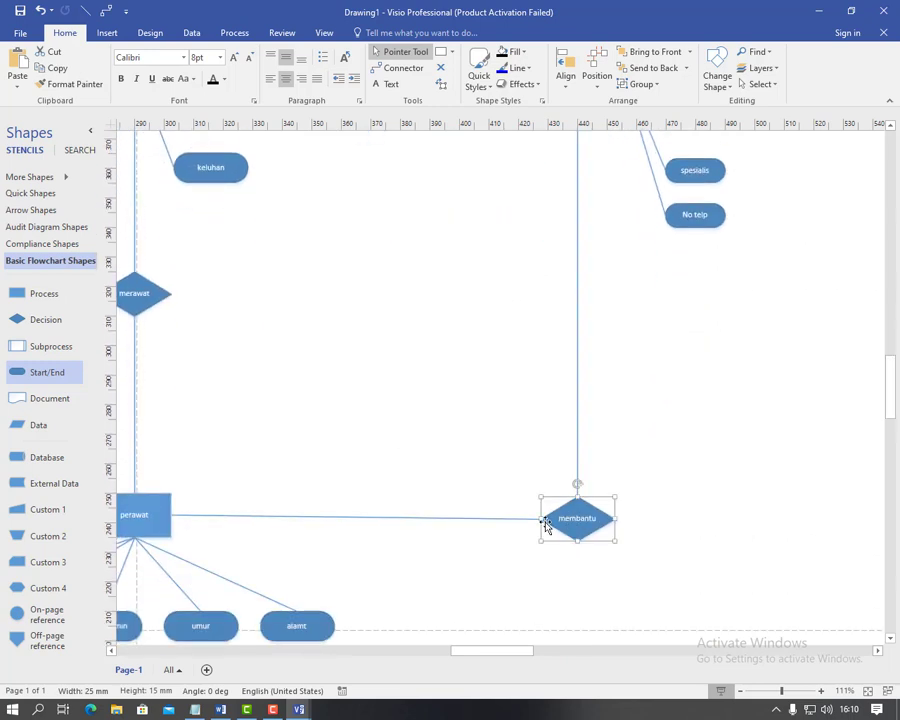
left_click(140, 519)
Review how Kebutuhan pasien relates to pasien through the mengonsumsi relationship.
mouse_move(494, 650)
left_mouse_down()
mouse_move(483, 652)
mouse_move(496, 651)
left_mouse_up()
scroll(448, 494, "up", 3)
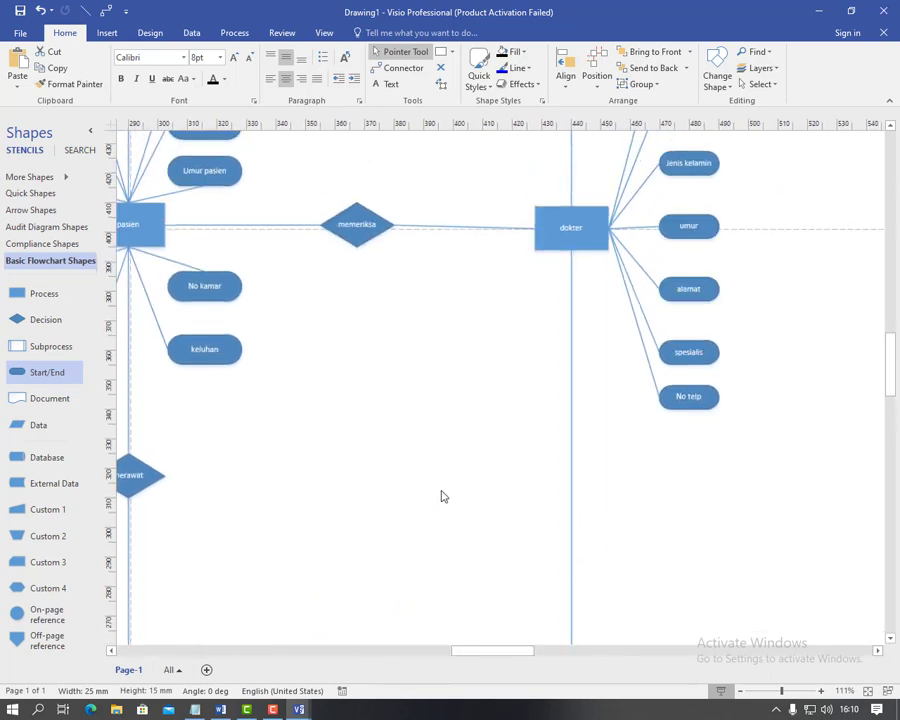
scroll(440, 496, "up", 6)
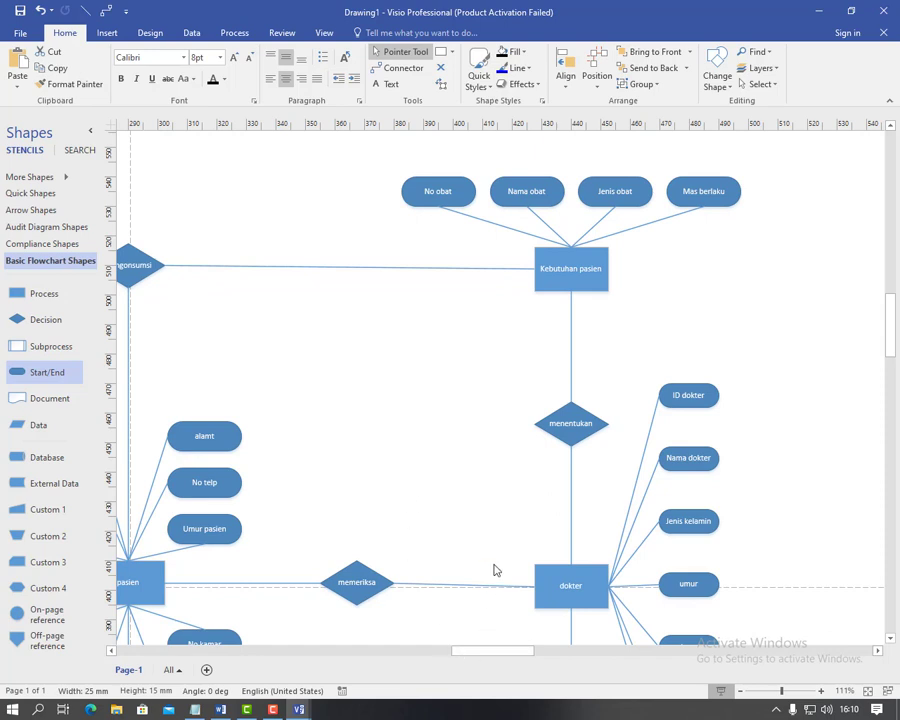
left_click_drag(484, 650, 474, 650)
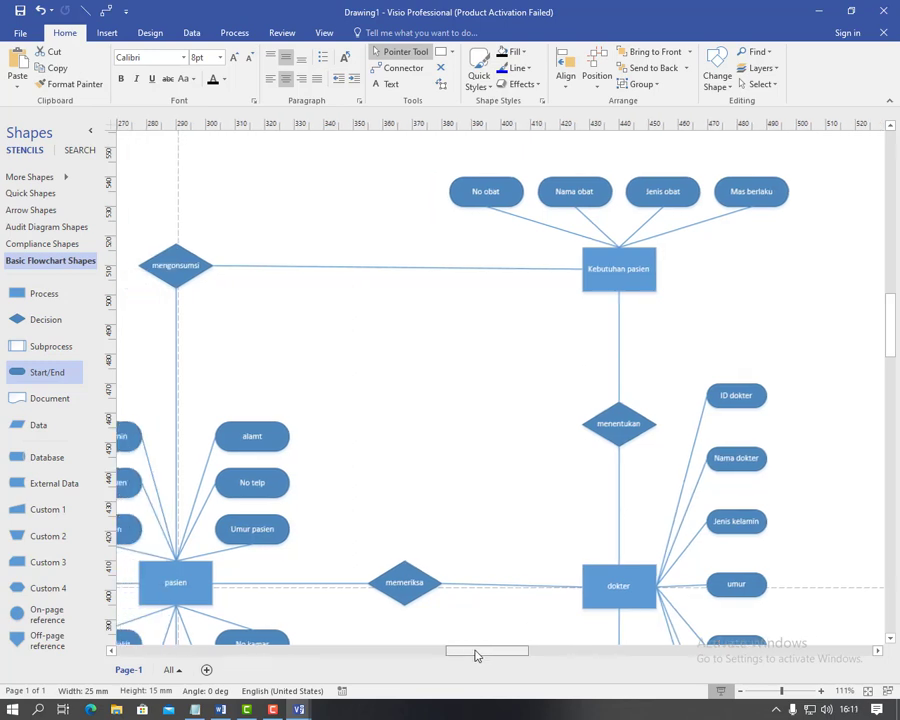
left_click(632, 266)
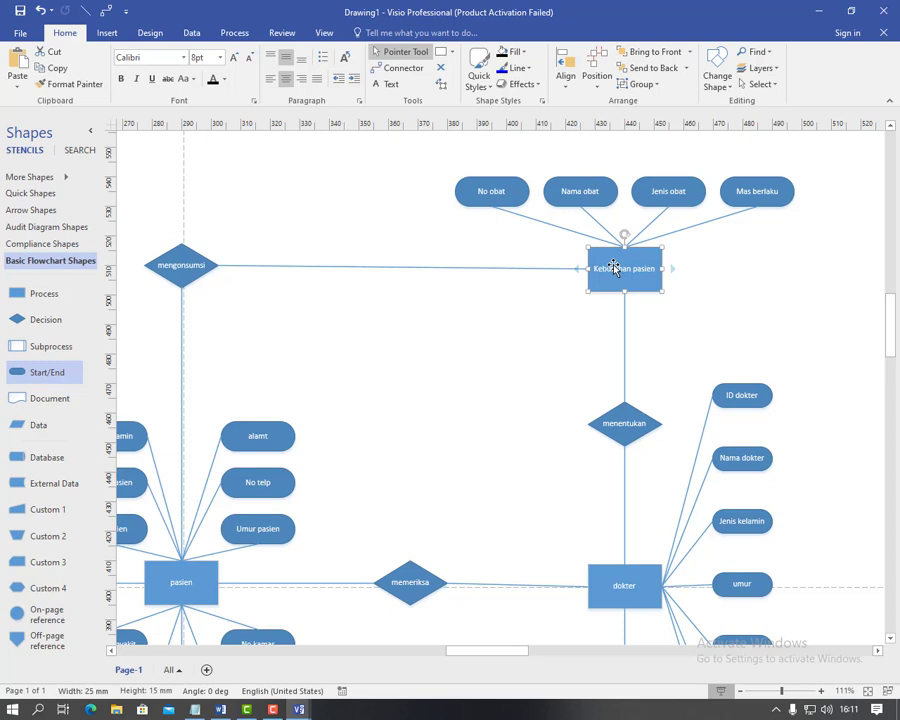
left_click(174, 578)
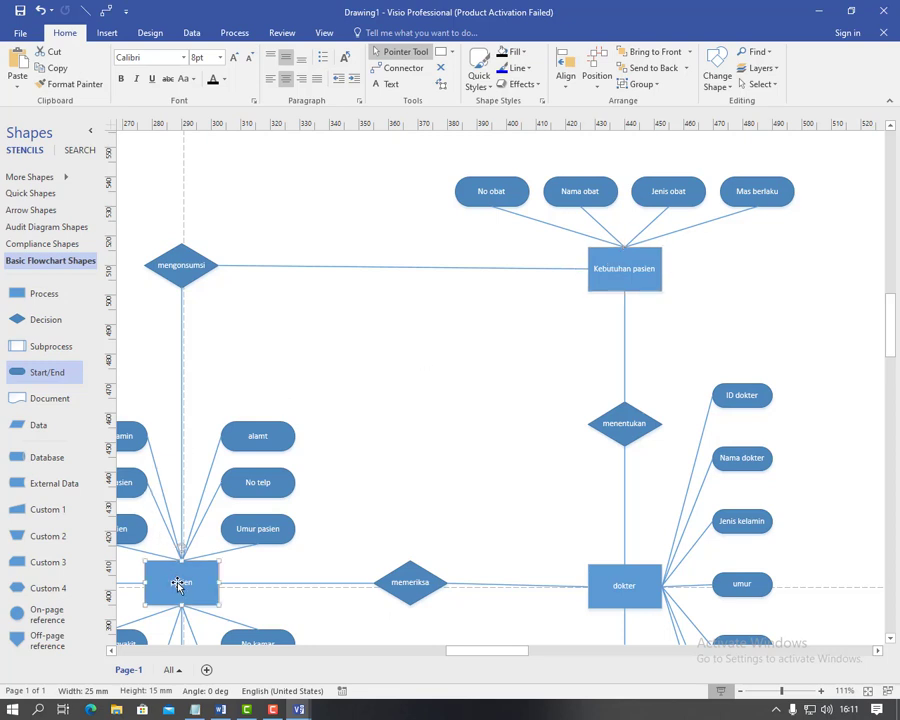
Review the merawat relationship between the perawat and pasien entities.
left_click(606, 285)
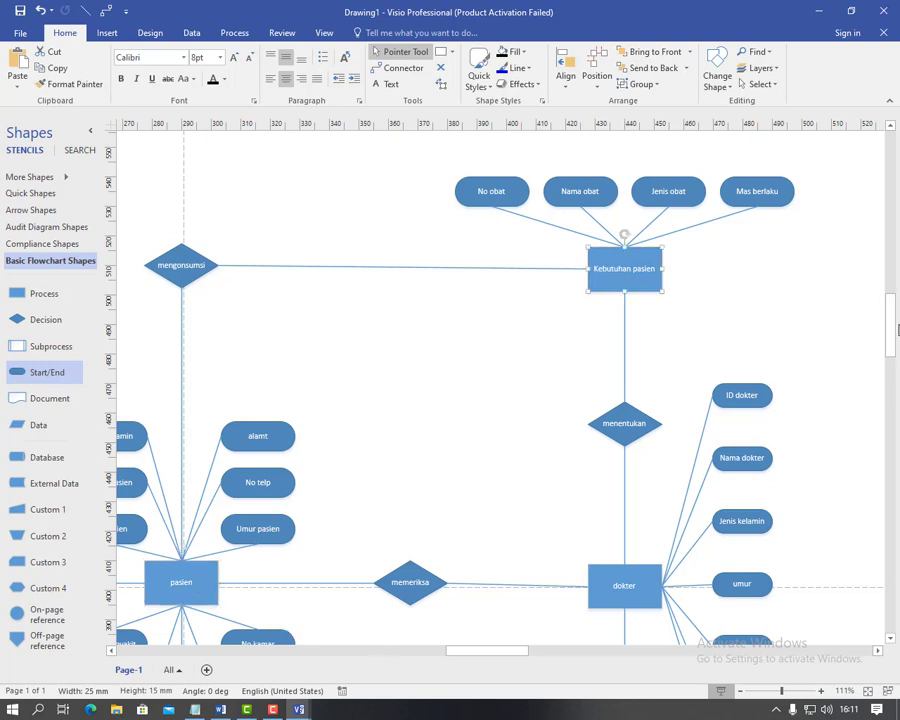
left_click_drag(897, 330, 897, 400)
left_click_drag(480, 654, 460, 654)
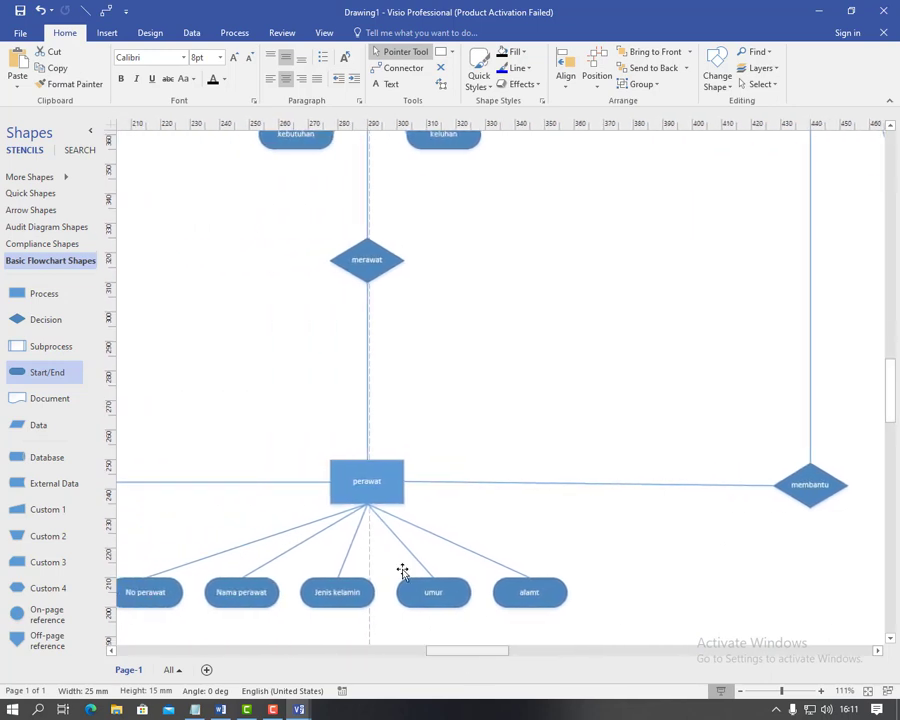
left_click(362, 478)
scroll(320, 420, "up", 2)
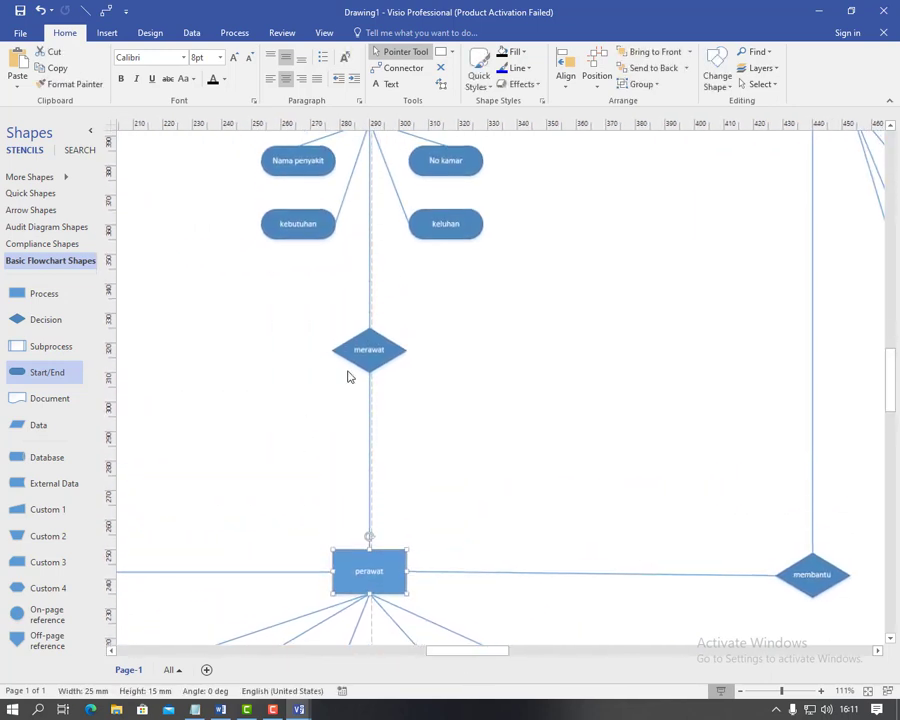
left_click(358, 352)
scroll(351, 330, "up", 4)
left_click(354, 298)
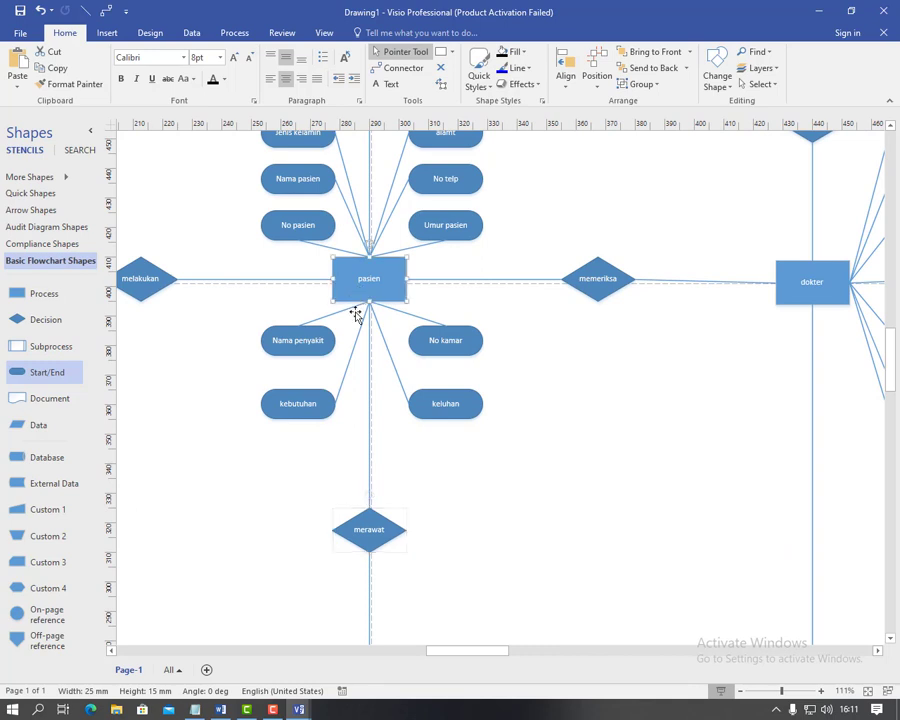
Review the melakukan relationship between pasien and administrasi, including the attributes around administrasi.
left_click_drag(451, 644, 428, 652)
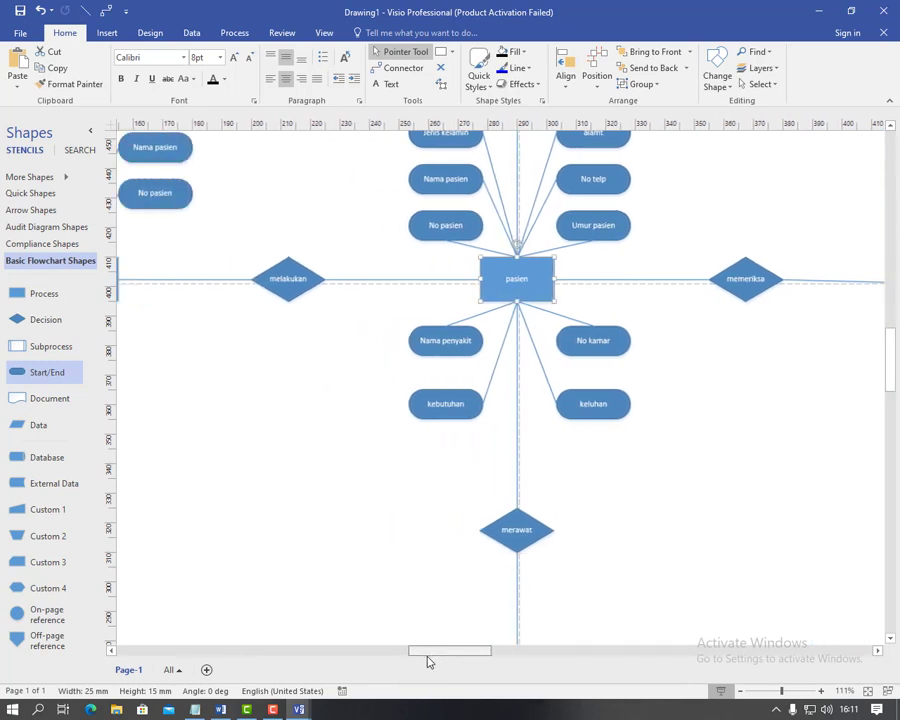
left_click(337, 498)
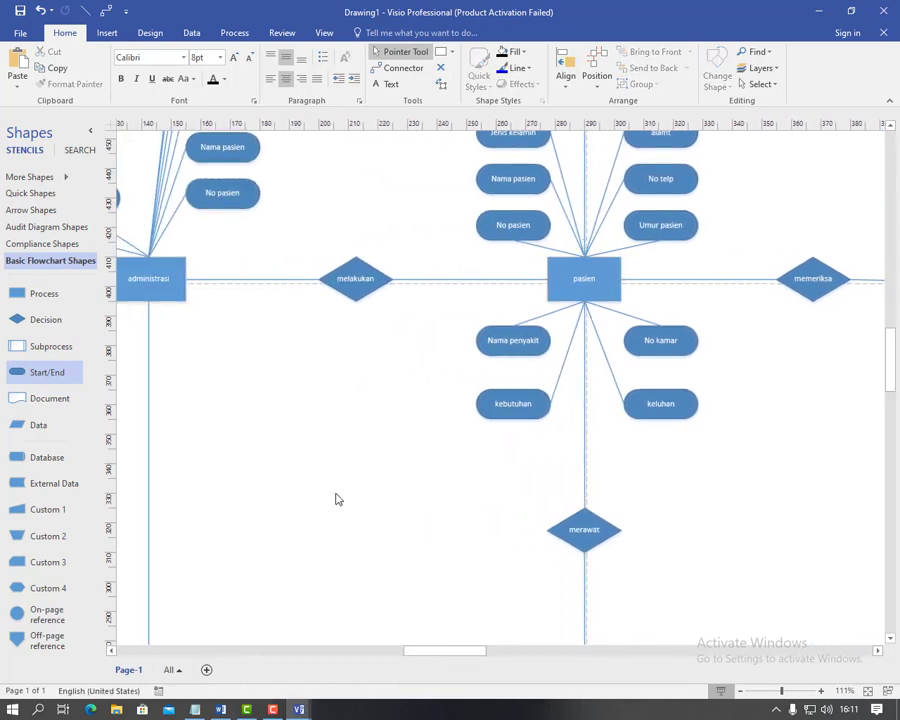
left_click(572, 280)
left_click(359, 282)
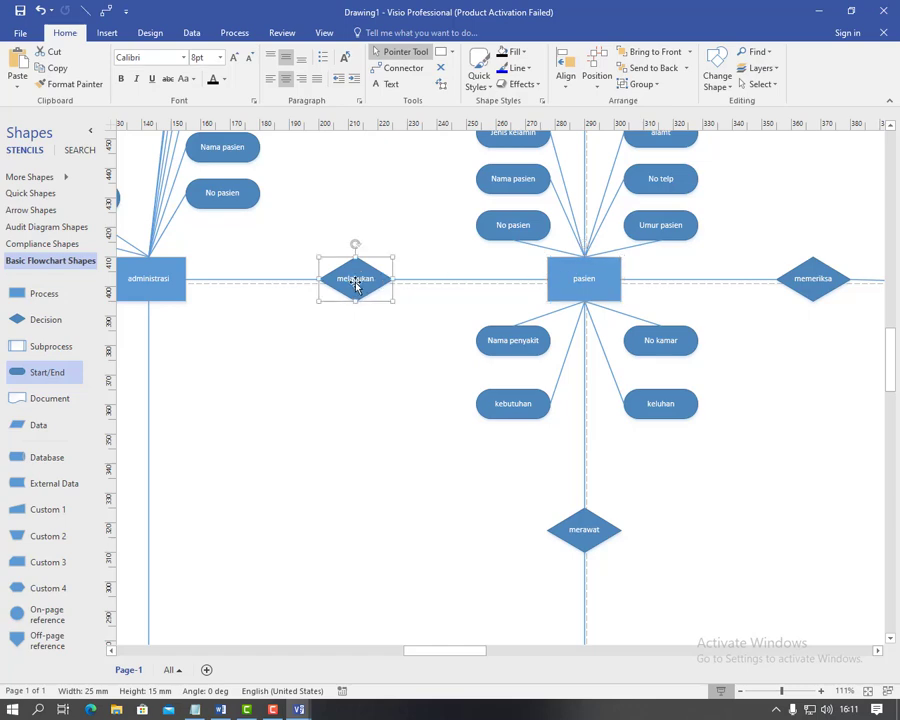
left_click(147, 290)
scroll(289, 345, "up", 2)
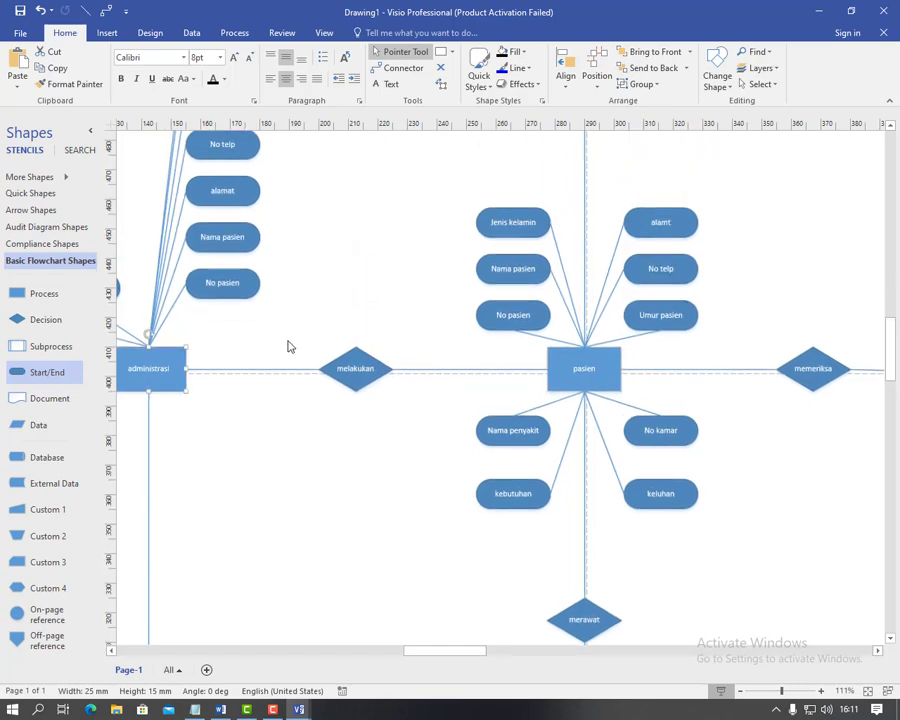
scroll(291, 345, "down", 2)
left_click_drag(406, 650, 386, 652)
scroll(330, 480, "up", 3)
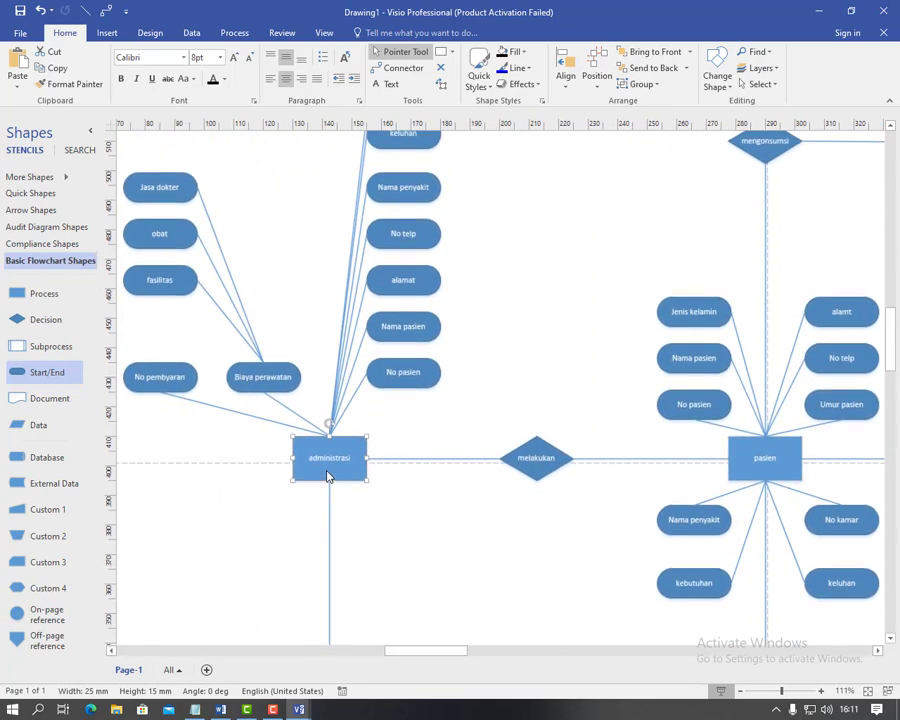
key("Escape")
Review the Memberi catatan relationship between the administrasi and perawat entities.
scroll(328, 466, "down", 6)
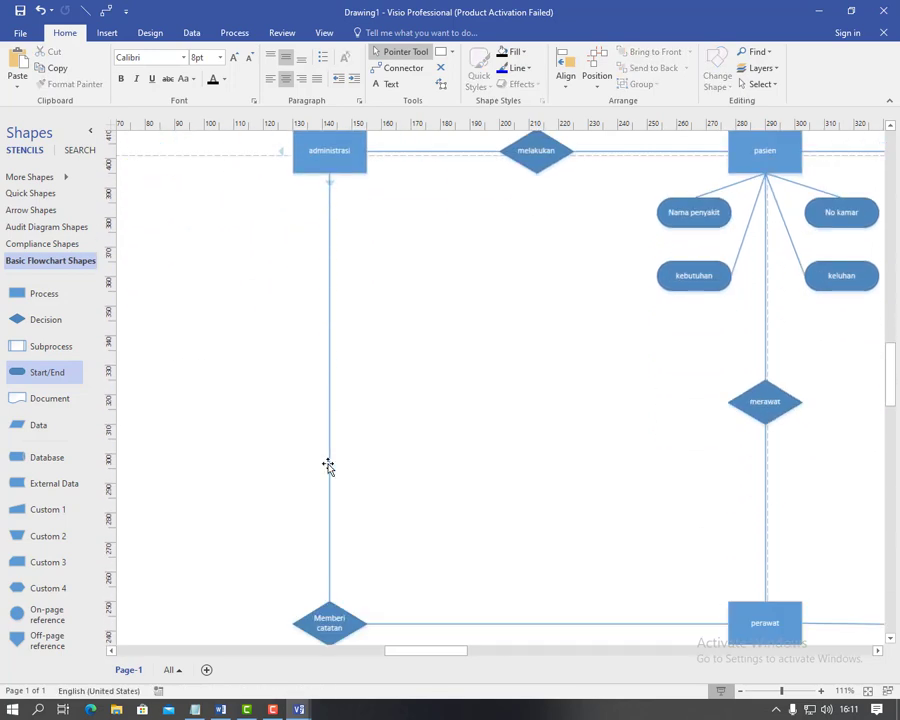
left_click_drag(406, 648, 426, 644)
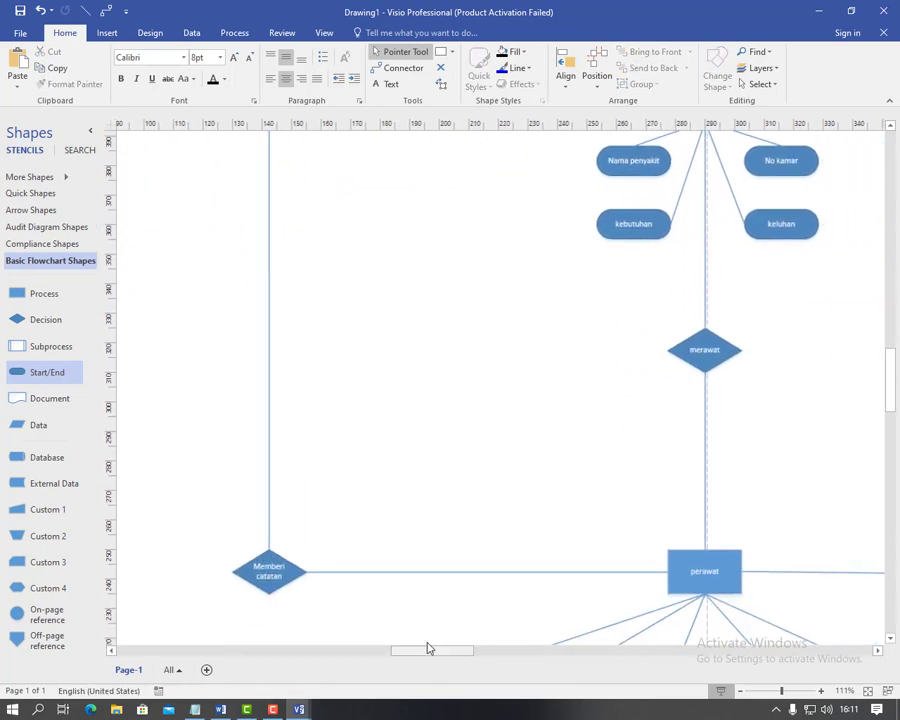
left_click(690, 582)
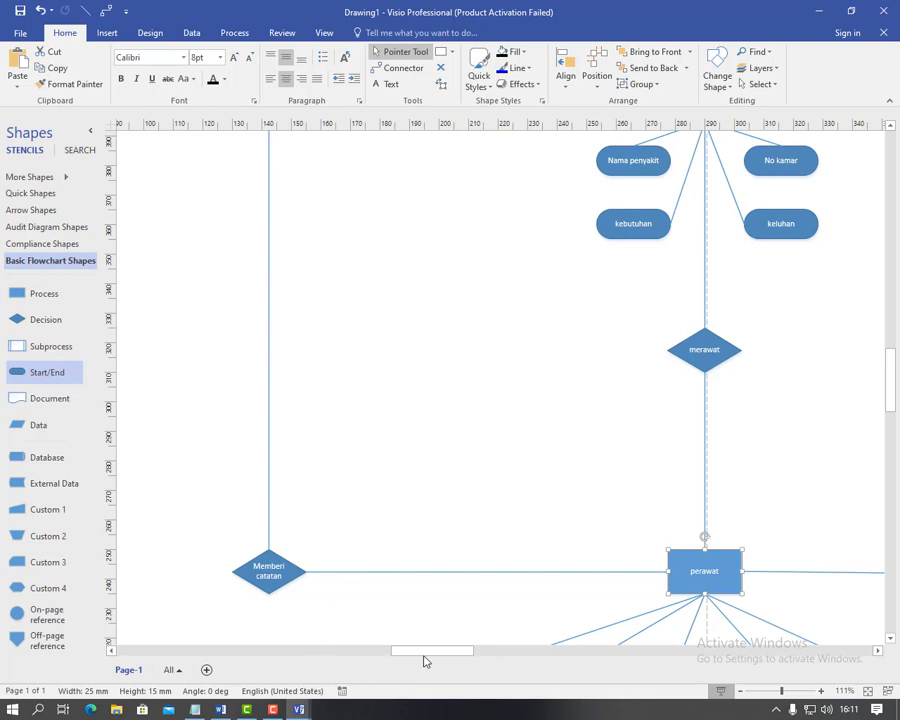
Add a black text label 1 beside the connector between menentukan and dokter.
left_click_drag(430, 655, 468, 605)
scroll(443, 501, "up", 3)
scroll(443, 501, "up", 5)
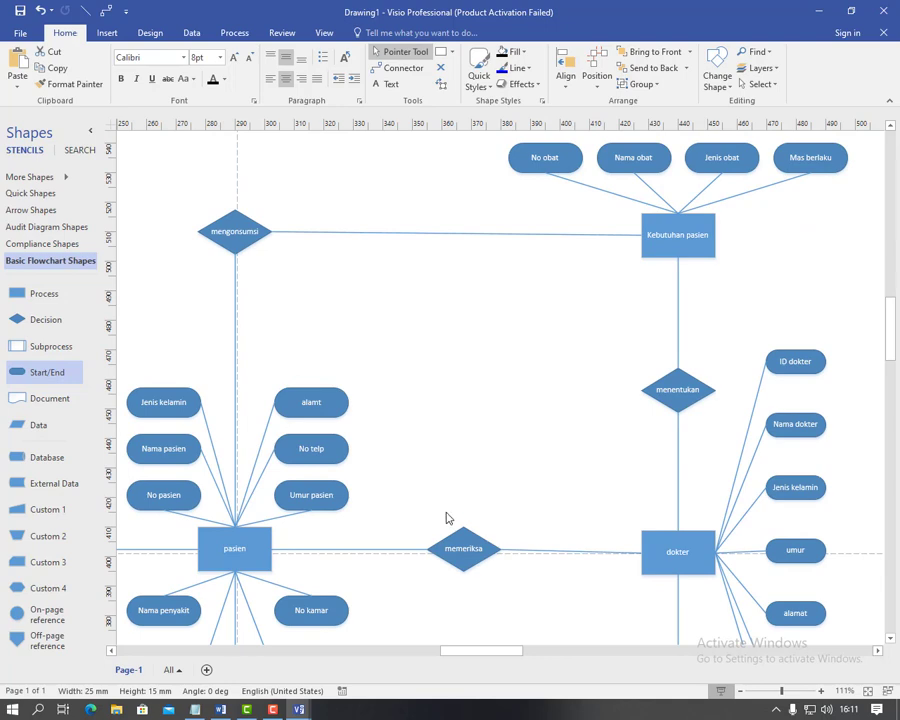
scroll(447, 518, "up", 2)
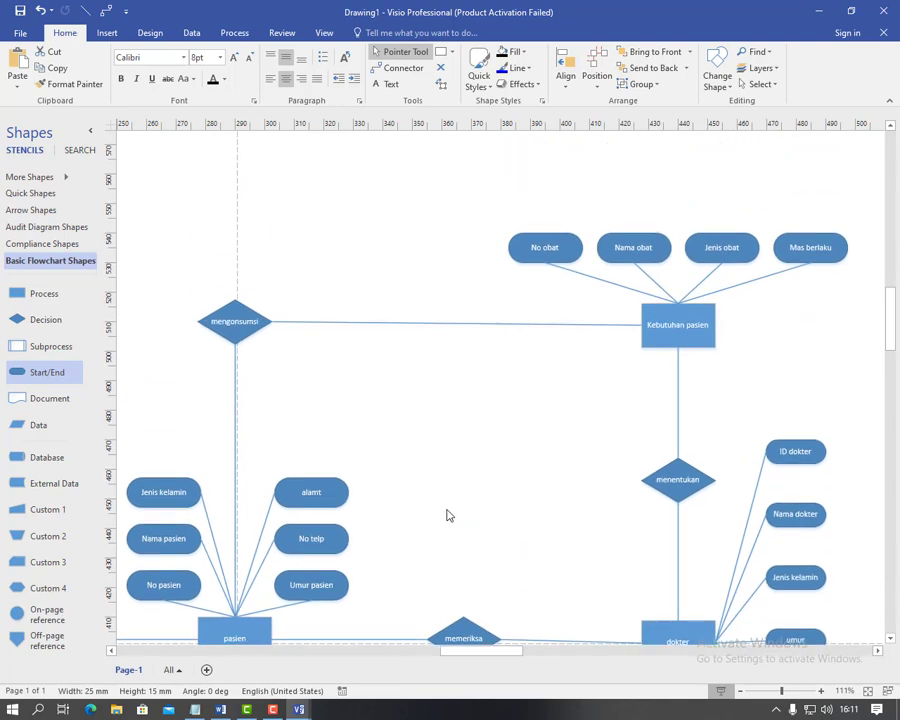
scroll(447, 509, "down", 2)
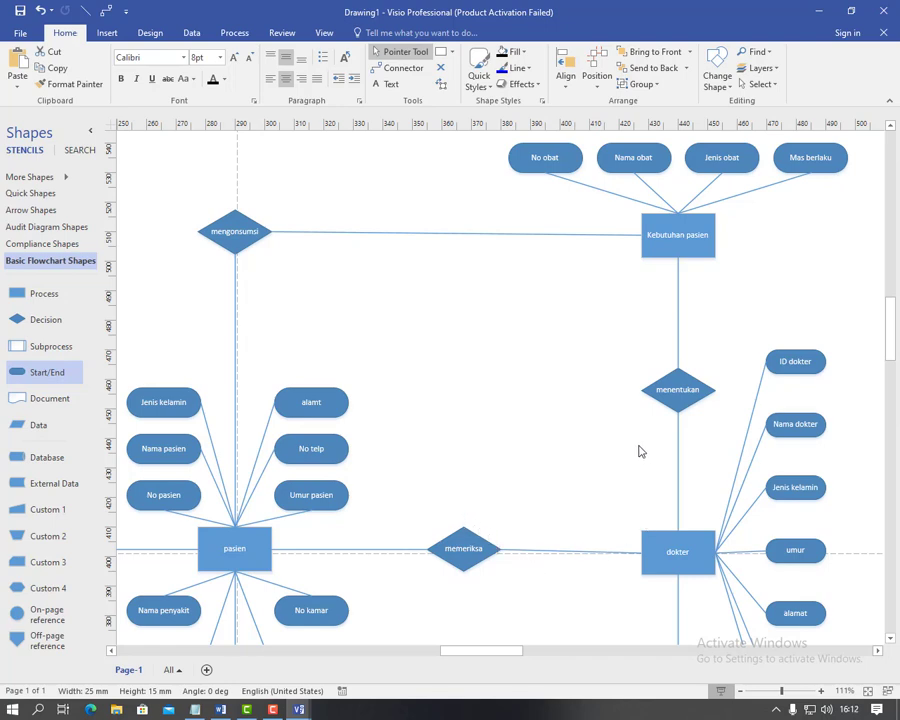
left_click(380, 84)
scroll(600, 400, "down", 5)
scroll(617, 407, "down", 2)
scroll(617, 407, "up", 6)
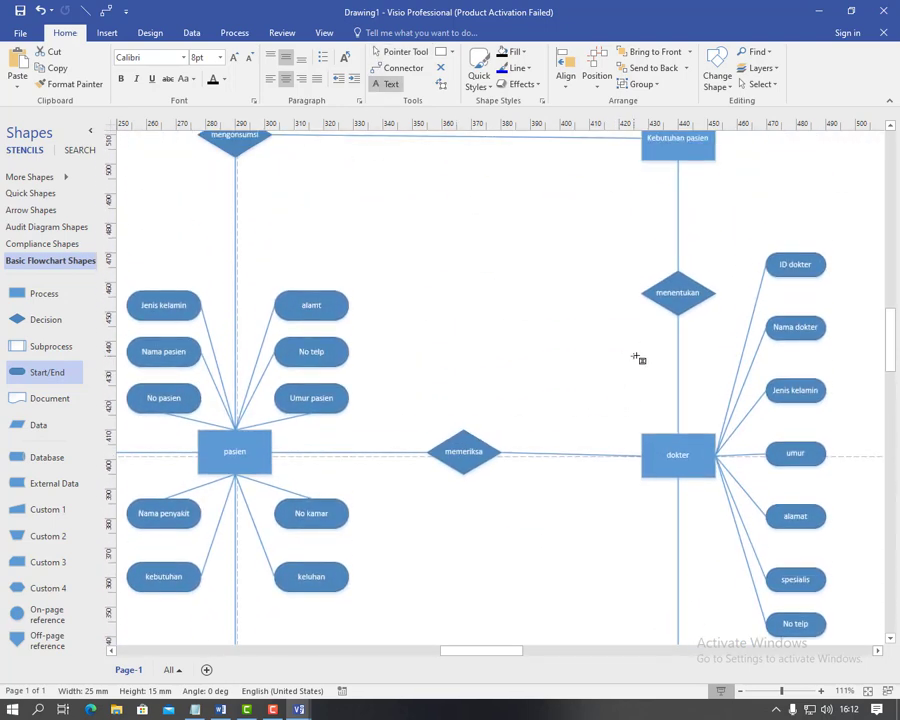
left_click_drag(628, 356, 663, 400)
key("ctrl+a")
Add a black text label M beside the connector between Kebutuhan pasien and menentukan.
left_click_drag(629, 186, 663, 222)
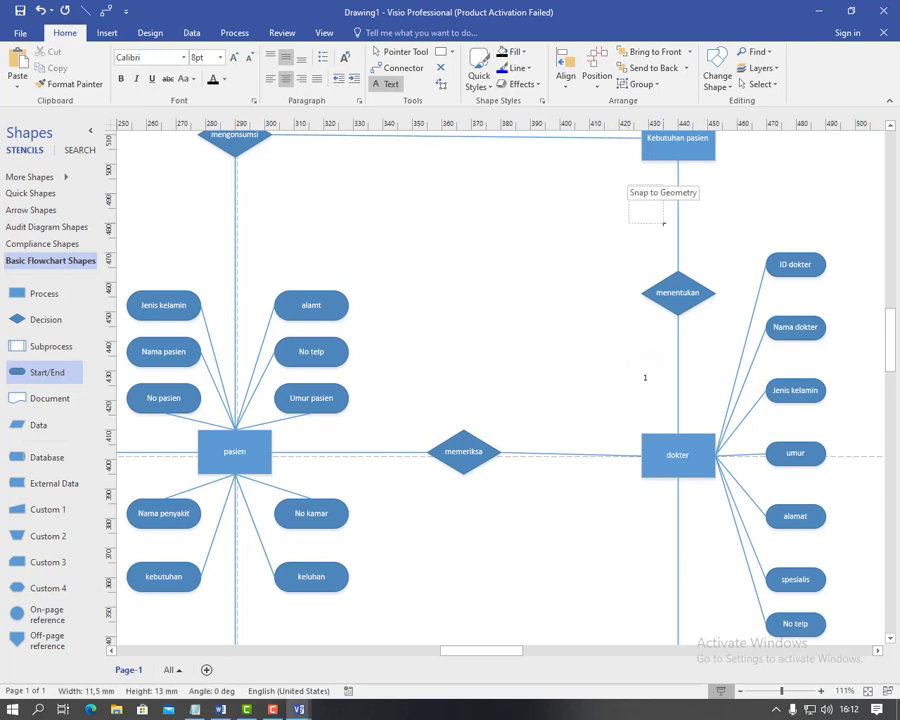
type("1")
key("ctrl+a")
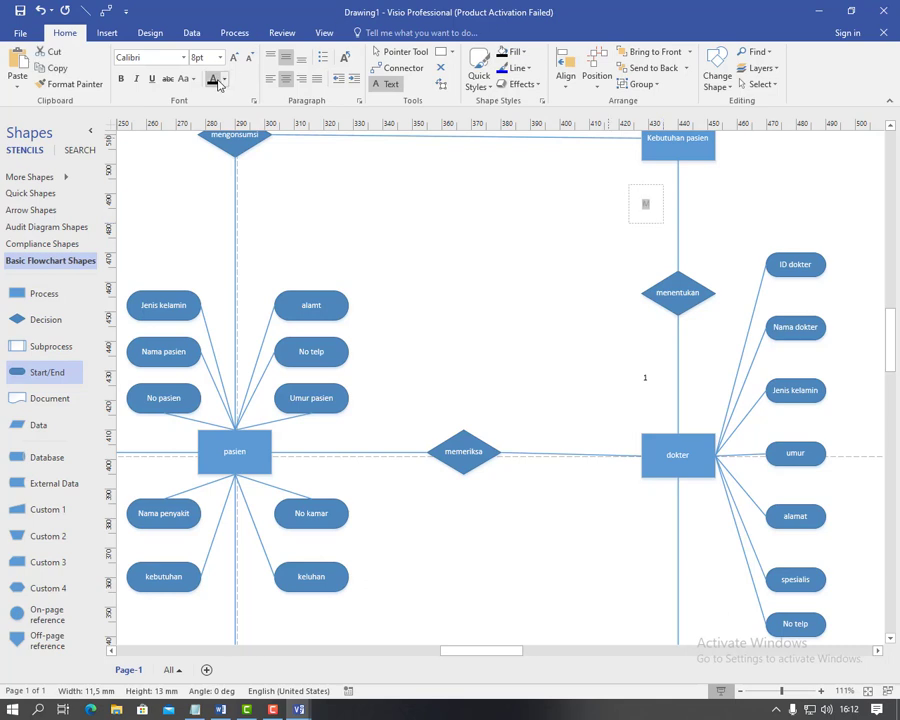
Add an M text label on each side of the memeriksa relationship and colour the pasien-side one black.
scroll(483, 292, "down", 3)
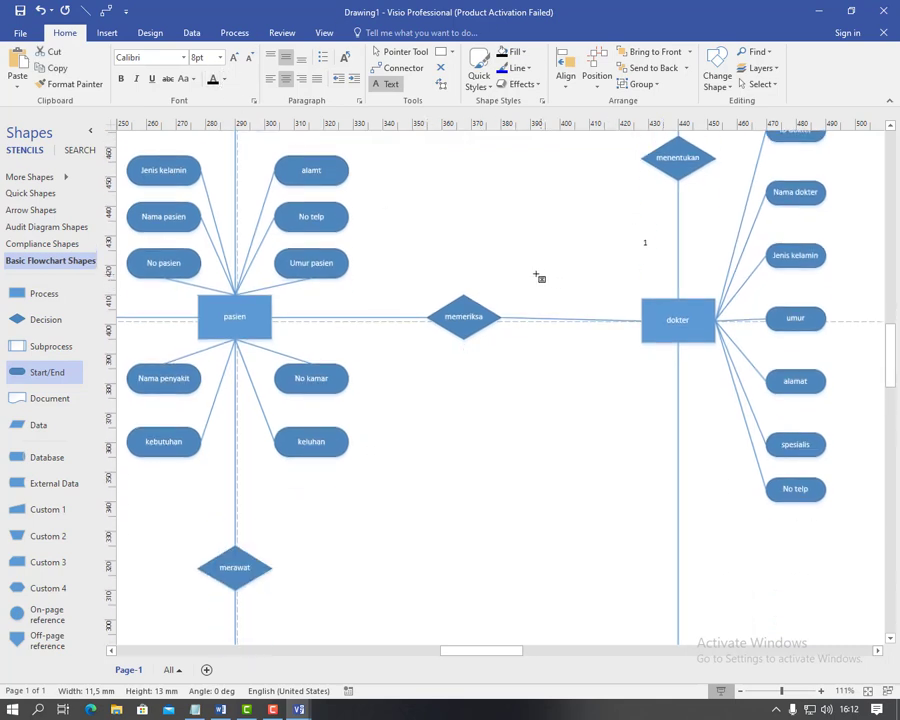
left_click_drag(531, 274, 565, 299)
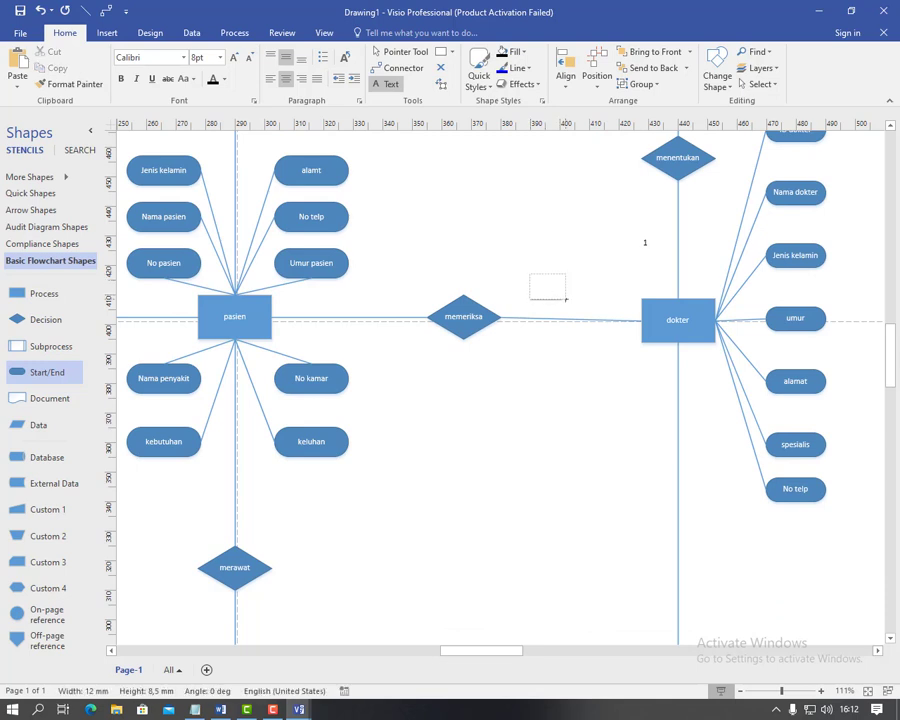
type("M")
left_click_drag(330, 291, 383, 304)
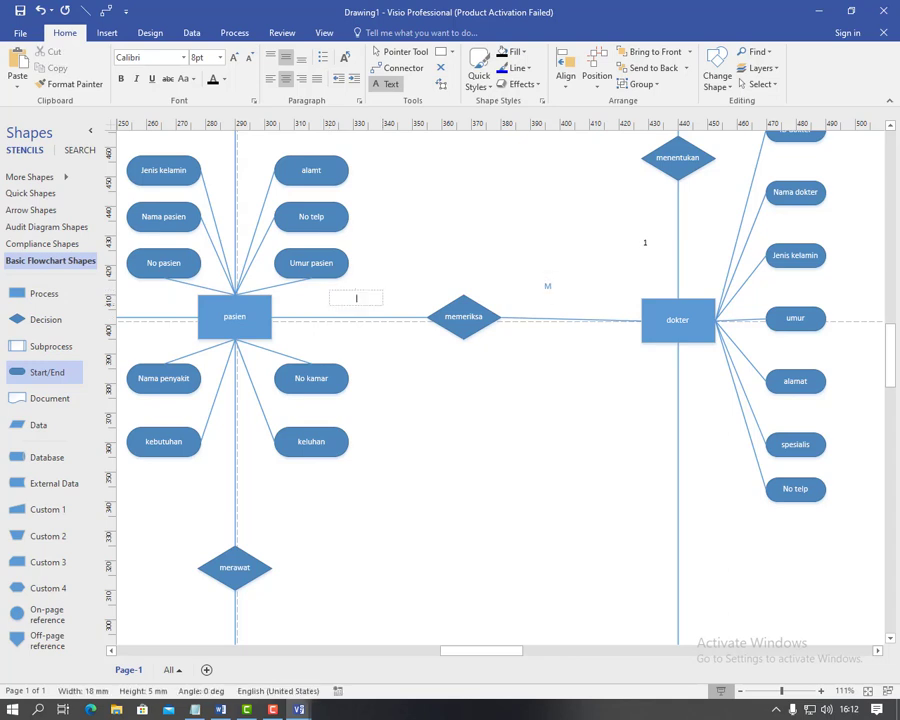
key("ctrl+a")
left_click(214, 80)
Replace the dokter-side label of the memeriksa relationship with B in black.
left_click(544, 287)
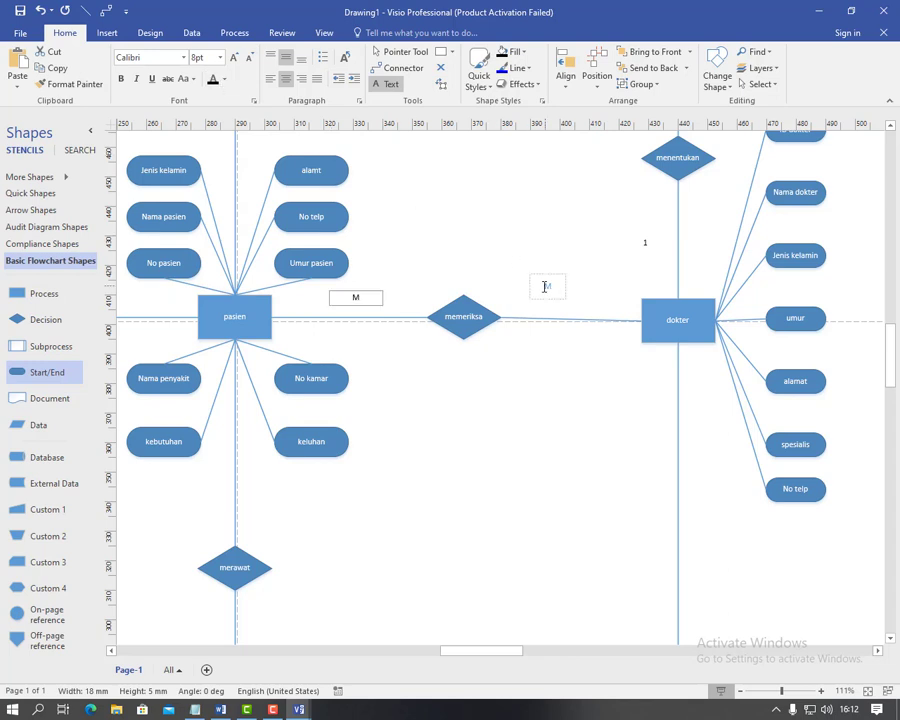
key("ctrl+a")
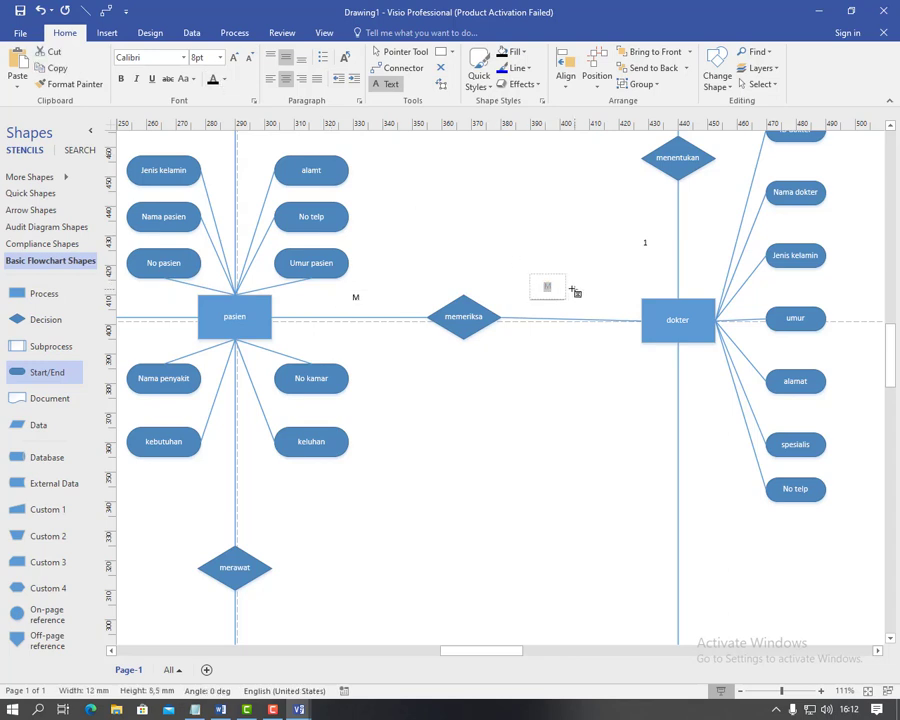
type("N")
key("ctrl+a")
Label the membantu relationship with a black 1 on the dokter side and a black M on the perawat side.
scroll(430, 280, "up", 3)
scroll(440, 286, "down", 7)
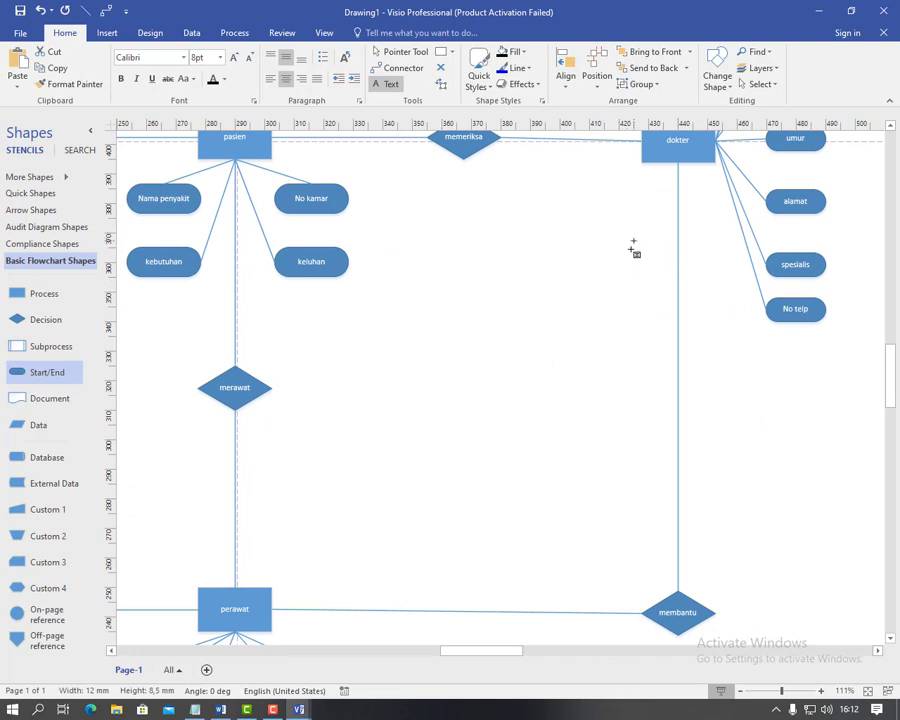
left_click_drag(613, 283, 664, 342)
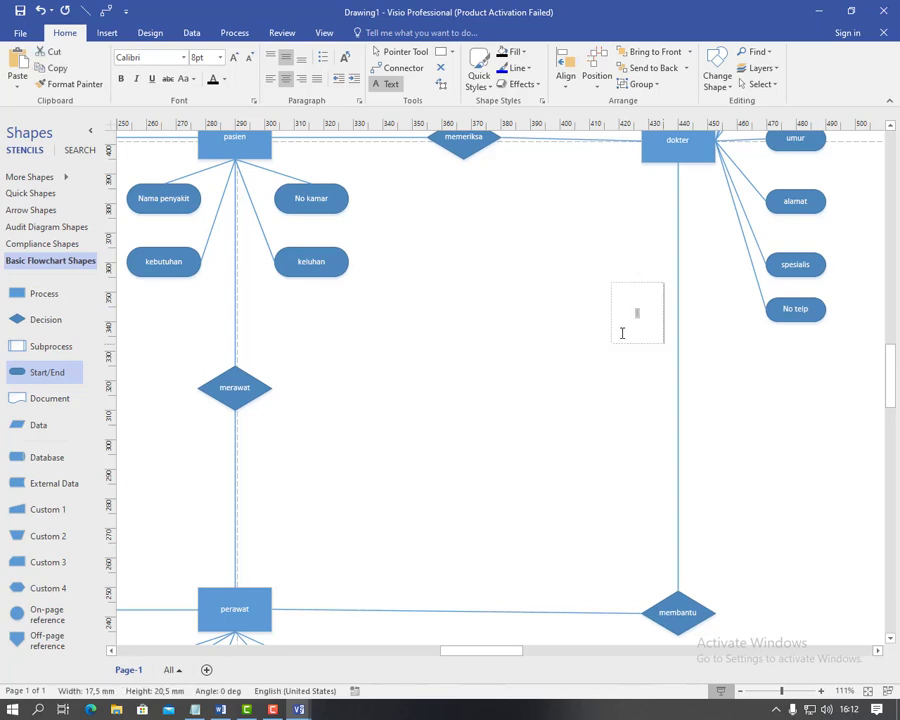
type("1")
left_click_drag(354, 567, 412, 601)
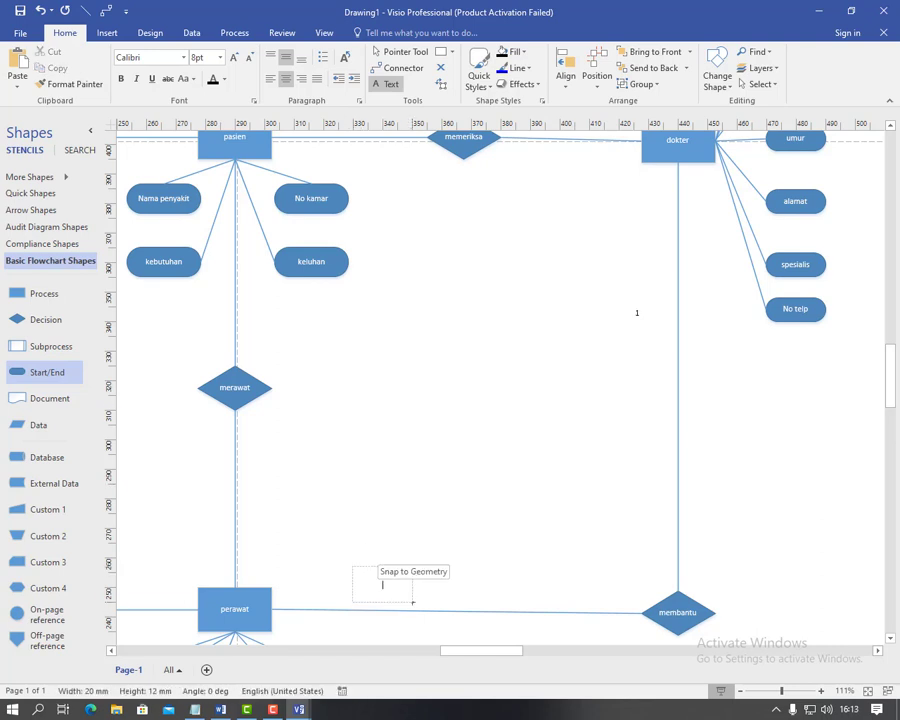
type("M")
key("ctrl+a")
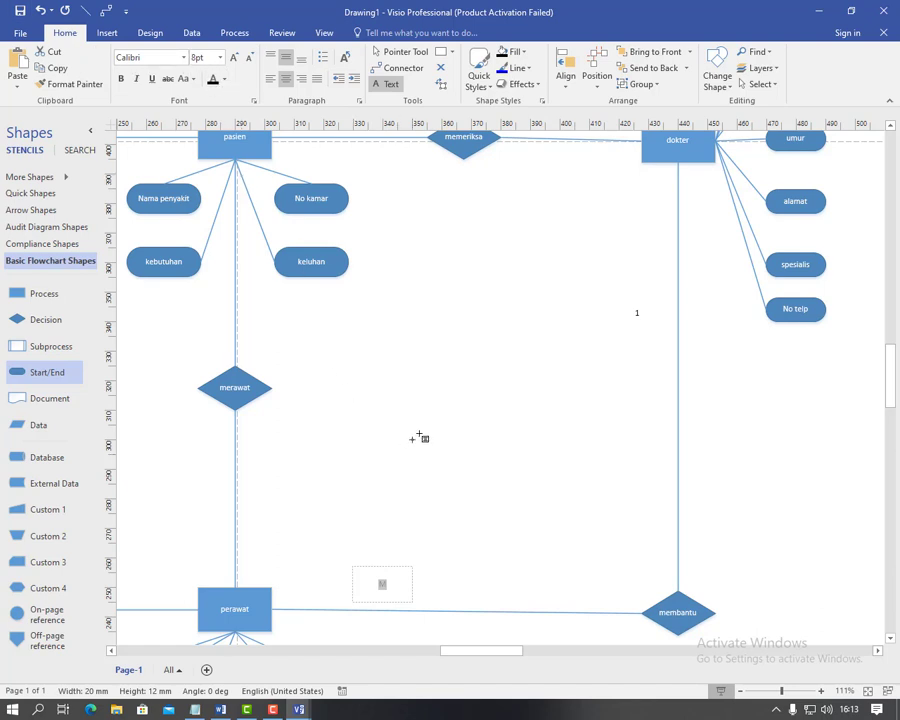
Label the mengonsumsi relationship with a black 1 on the pasien side and an M on the Kebutuhan pasien side.
scroll(476, 427, "up", 10)
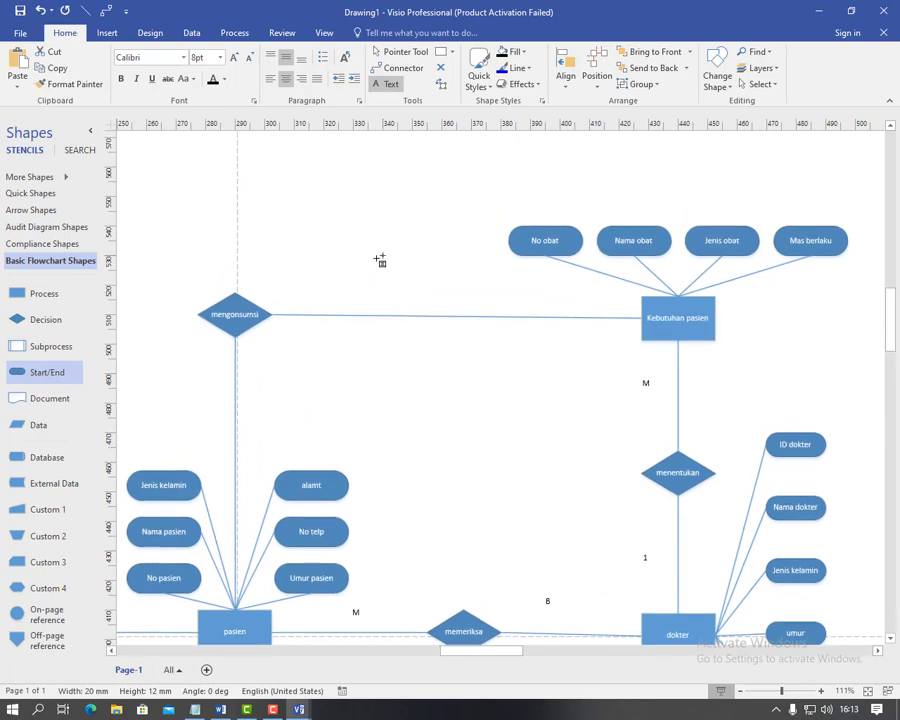
left_click_drag(376, 255, 422, 300)
left_click_drag(250, 419, 263, 441)
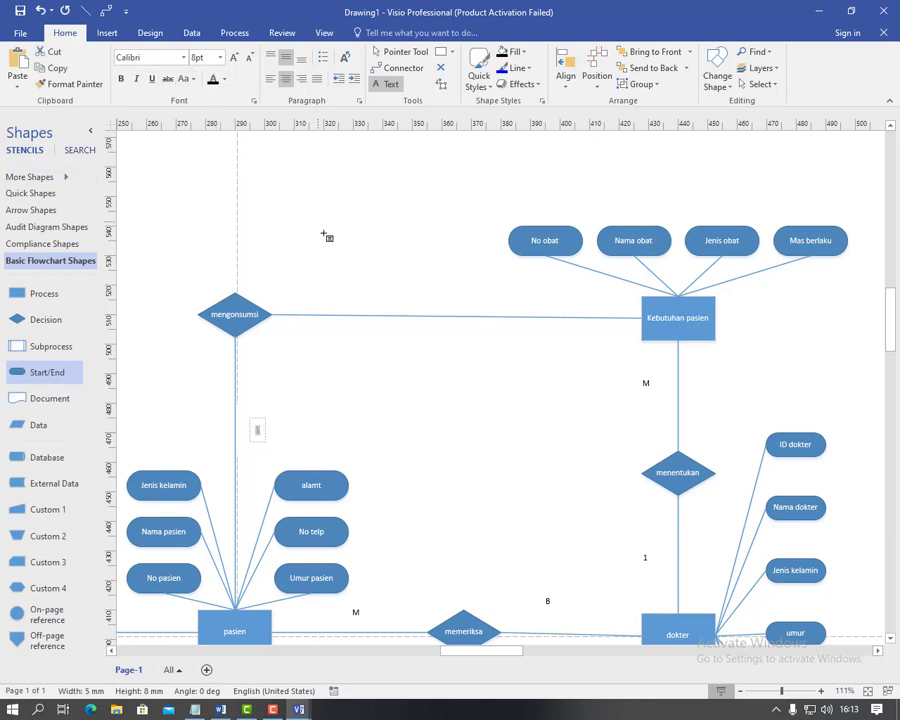
left_click_drag(339, 282, 378, 296)
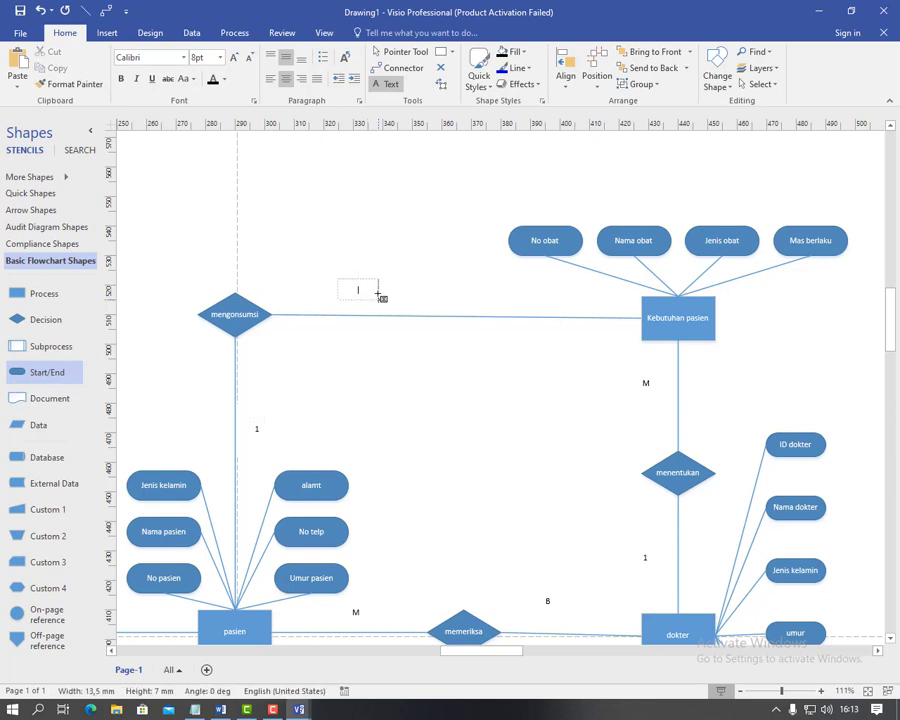
type("M")
key("ctrl+a")
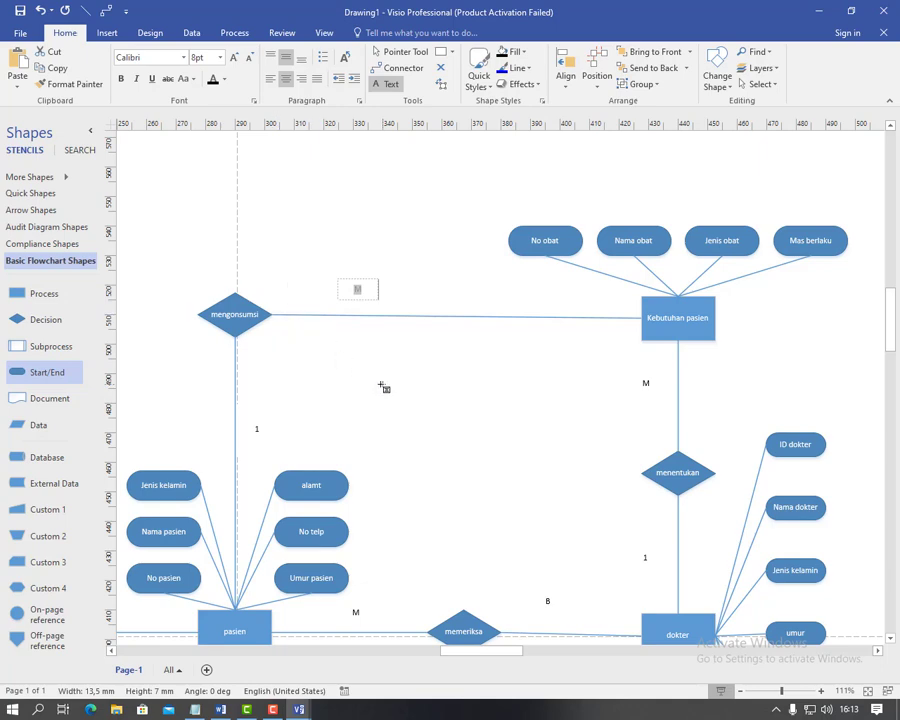
Label the merawat relationship with a black M on the perawat side and a black M on the pasien side.
scroll(383, 387, "down", 10)
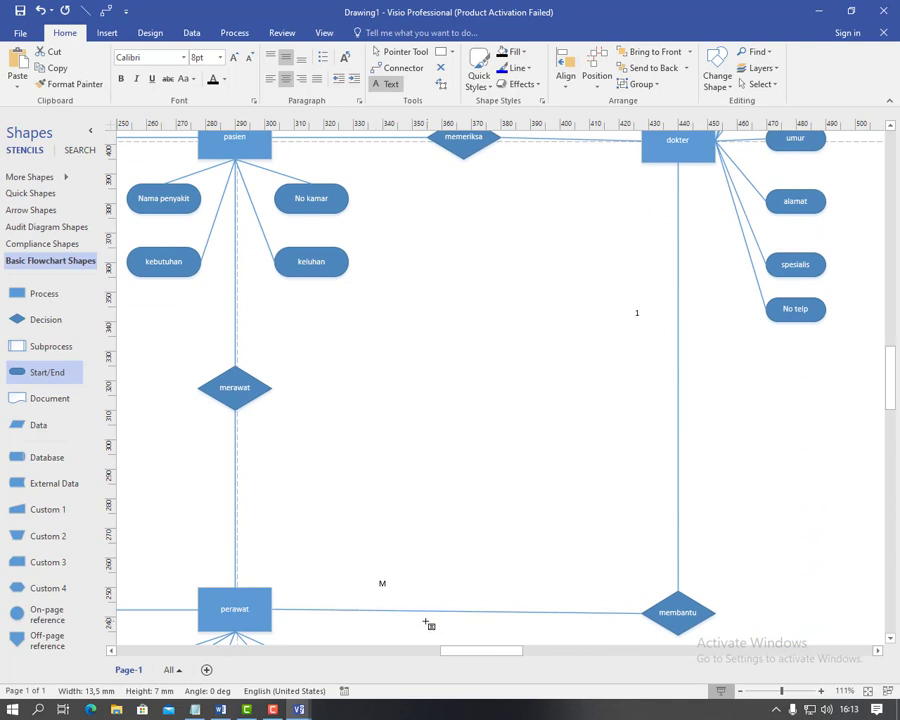
left_click_drag(464, 651, 446, 656)
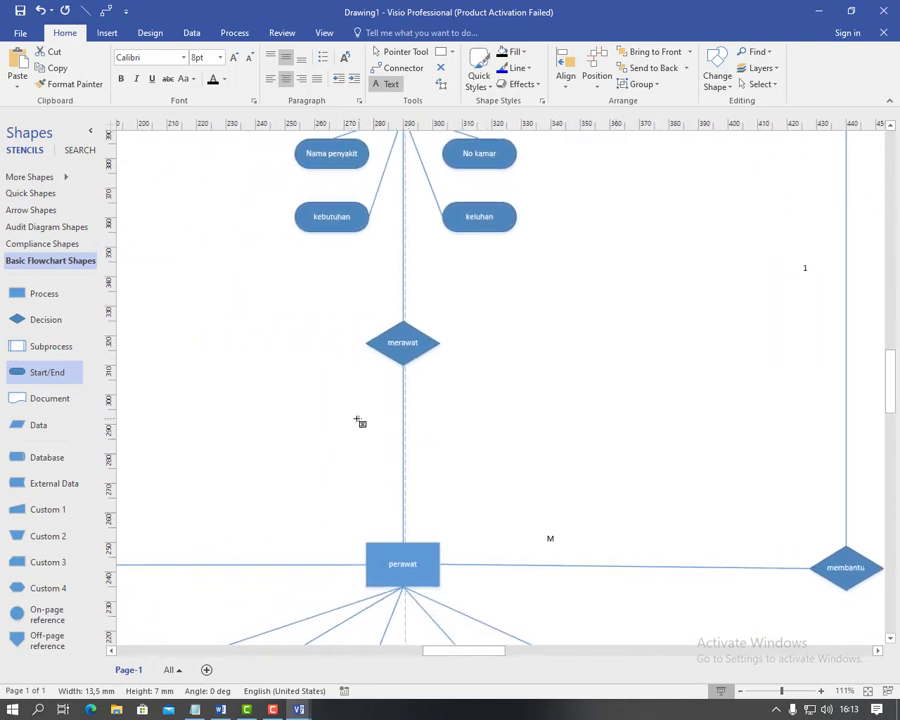
left_click_drag(358, 421, 389, 469)
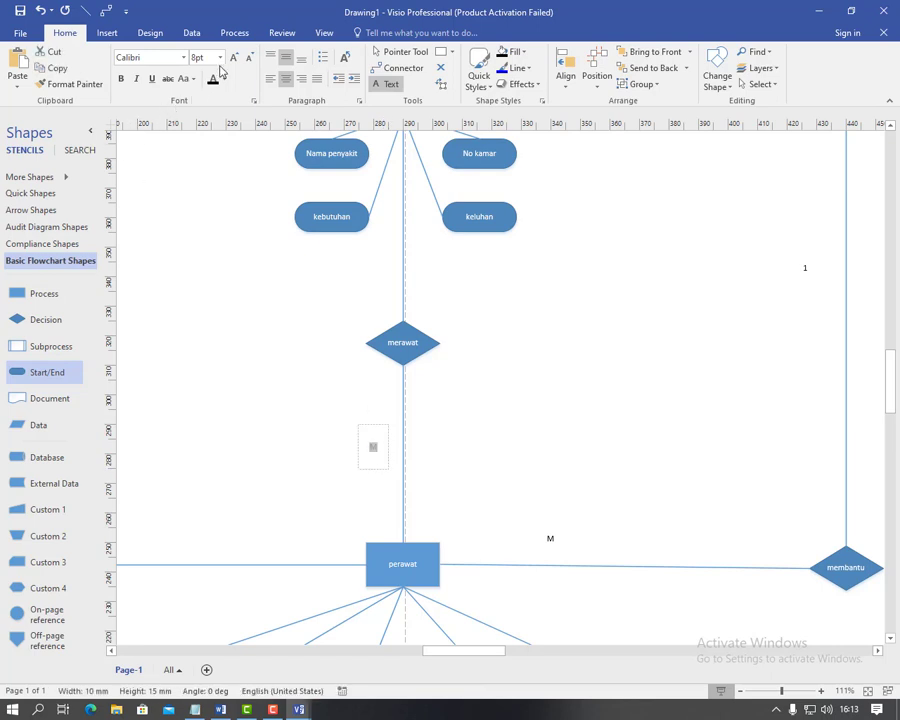
scroll(244, 354, "up", 3)
left_click_drag(363, 337, 396, 382)
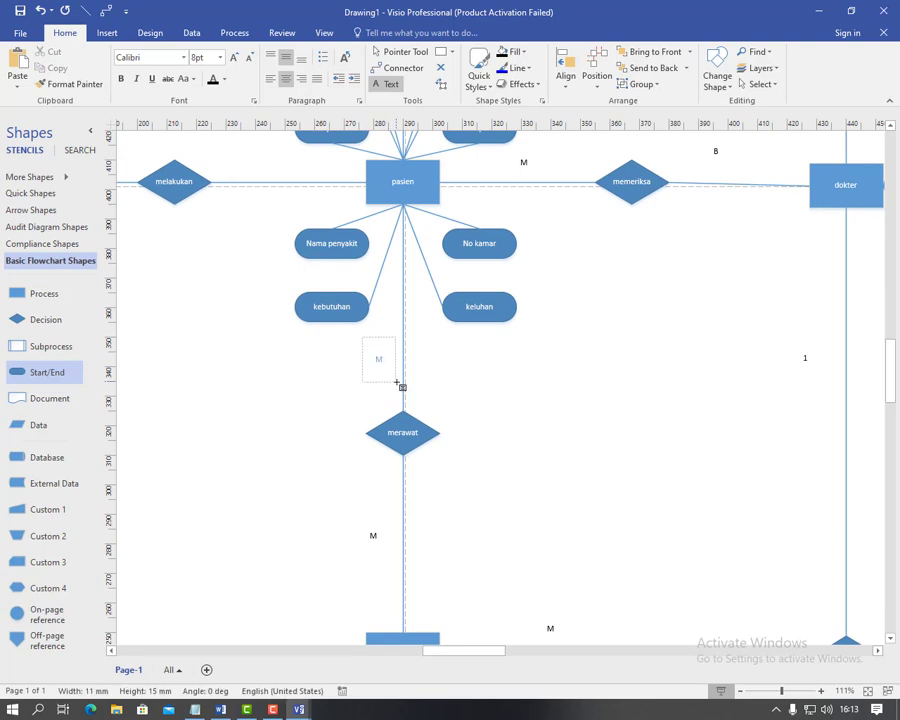
key("ctrl+a")
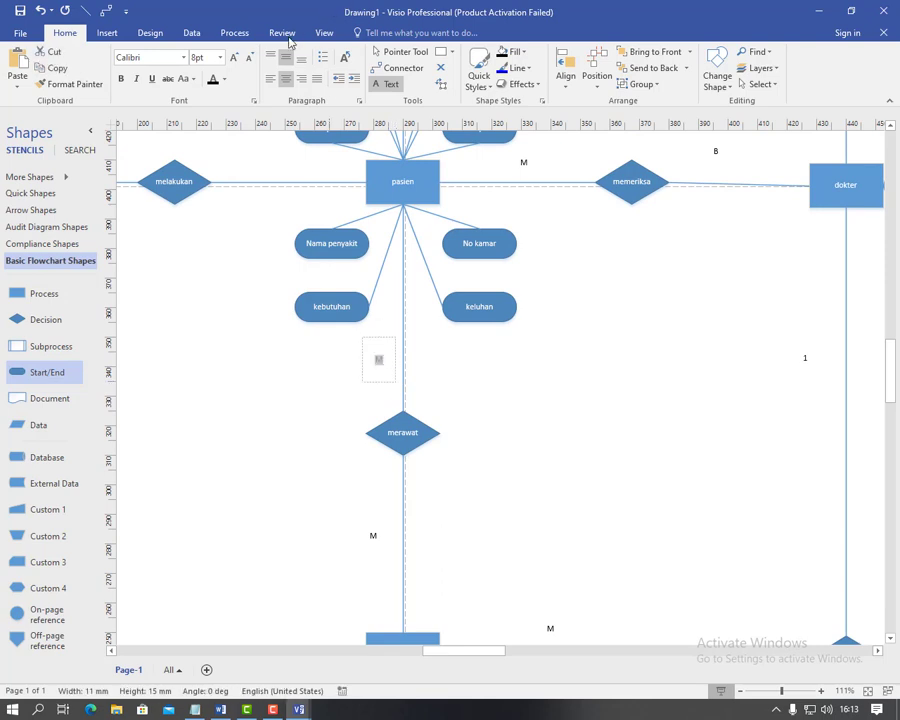
Label the melakukan relationship with a black M on the pasien side and a black M on the administrasi side.
scroll(221, 362, "up", 3)
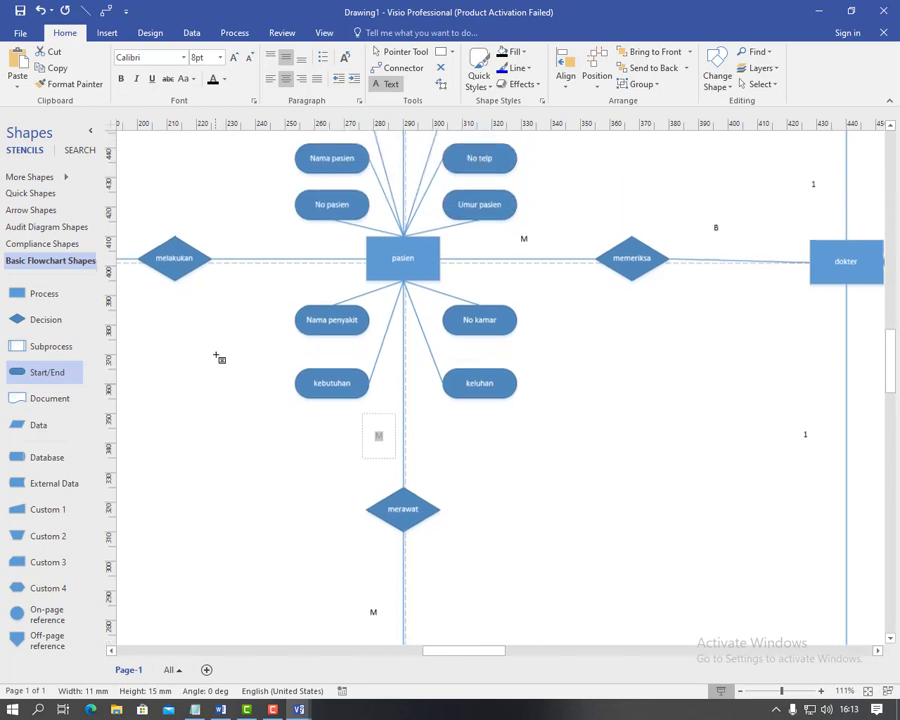
left_click_drag(229, 283, 270, 310)
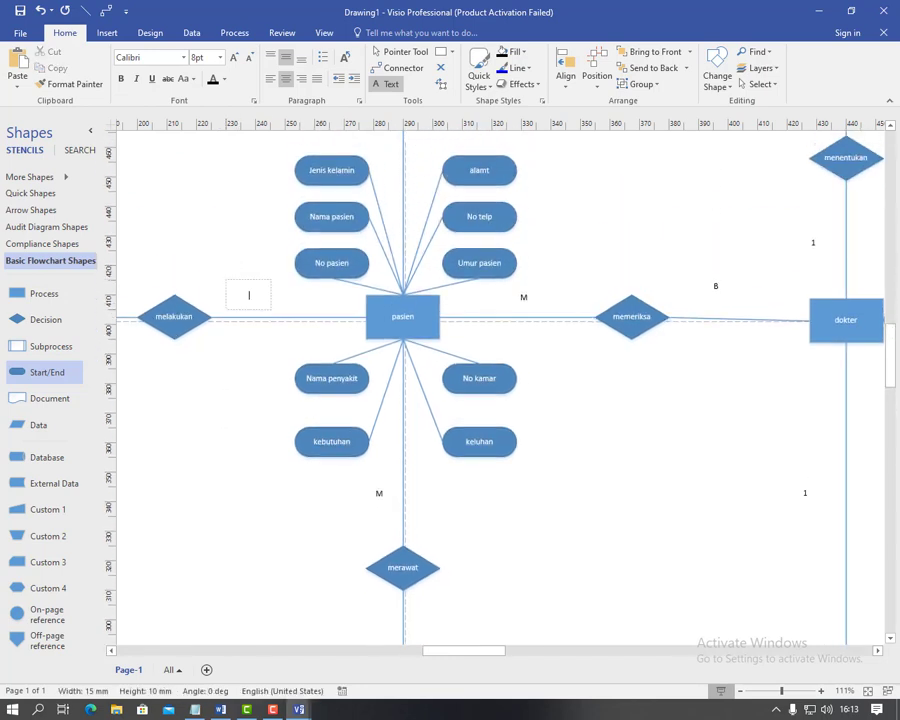
type("M")
key("ctrl+a")
left_click(212, 82)
left_click_drag(446, 653, 411, 650)
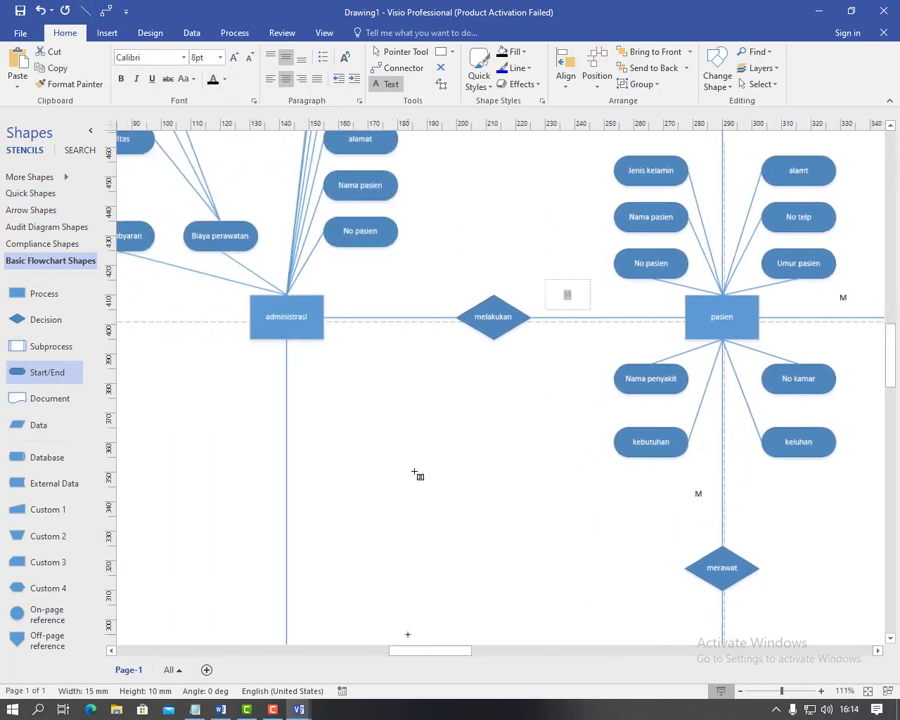
left_click_drag(371, 276, 409, 303)
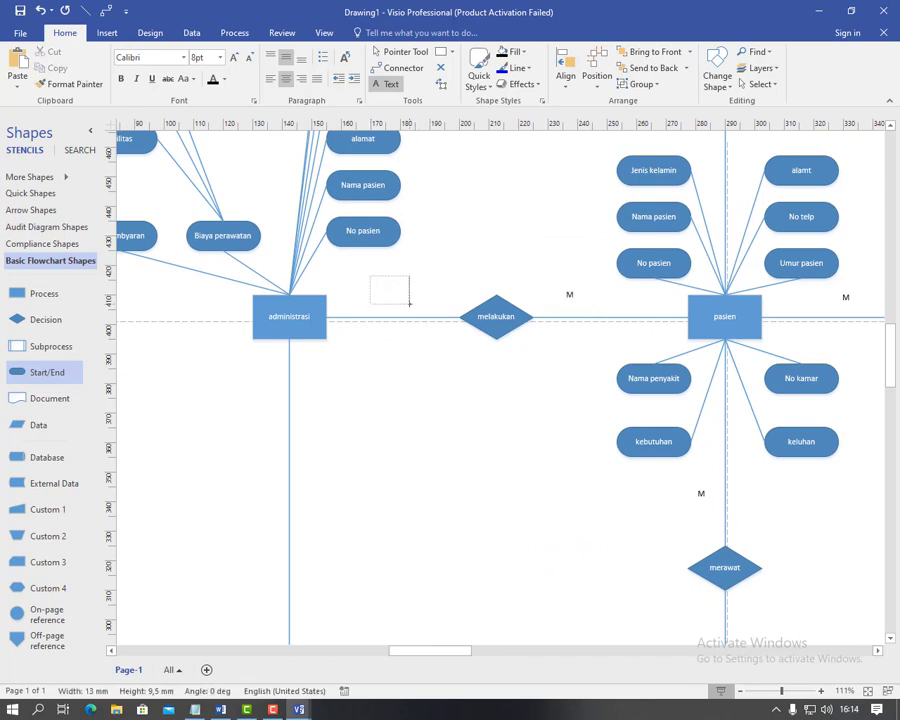
type("M")
key("ctrl+a")
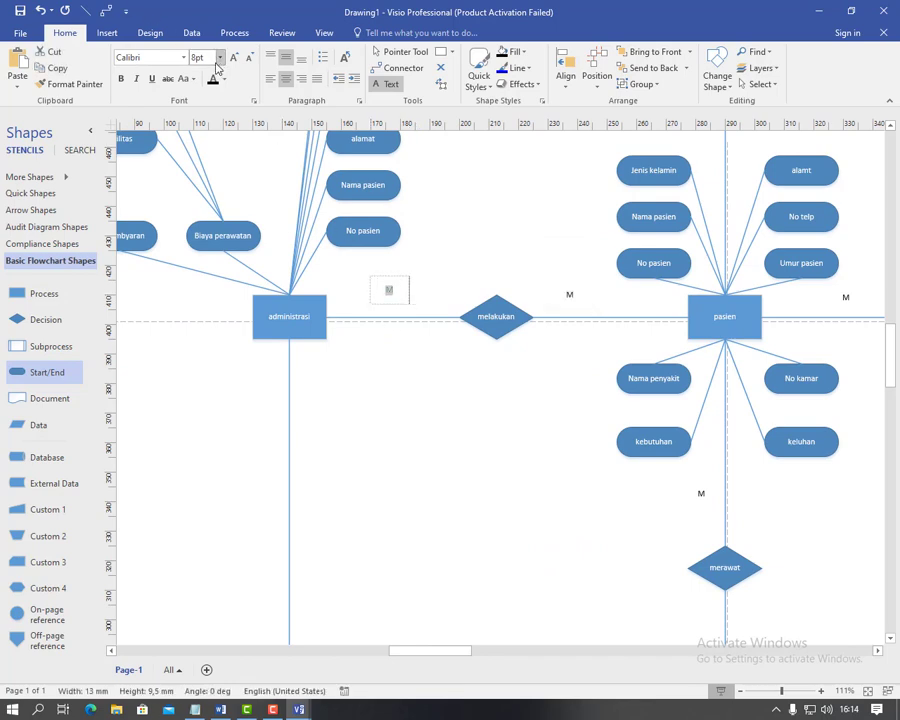
Label the Memberi catatan relationship with a black 1 on the administrasi side and an M on the perawat side.
scroll(300, 330, "down", 1)
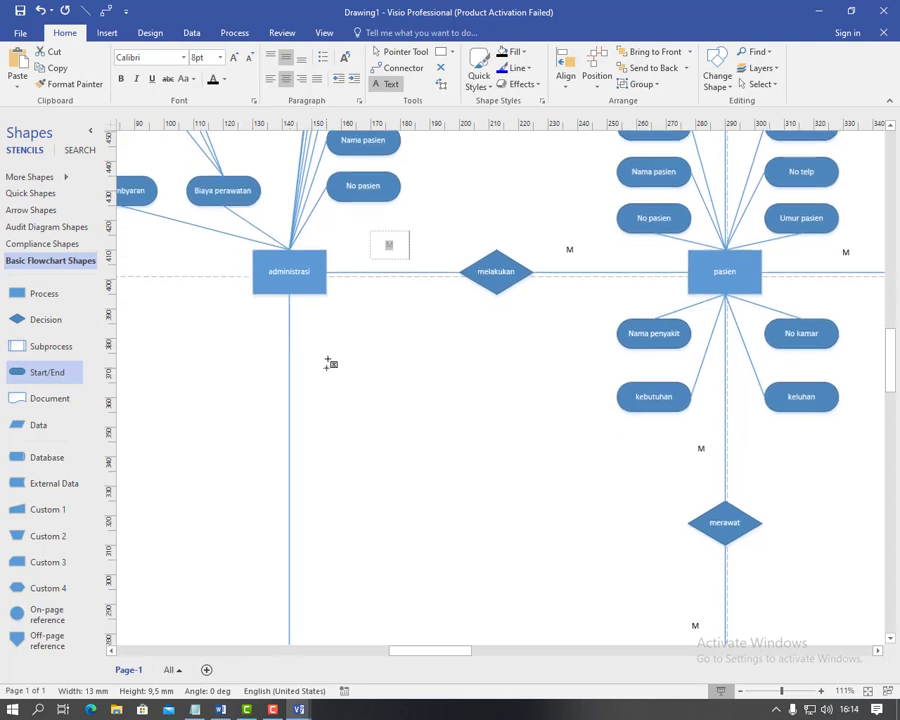
left_click_drag(311, 338, 340, 368)
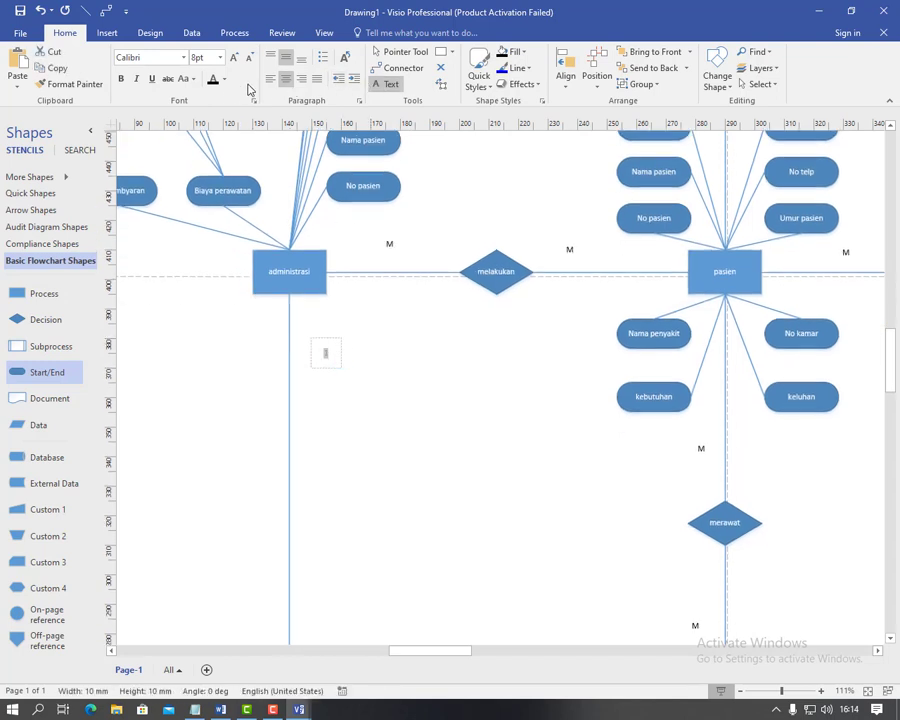
scroll(268, 228, "down", 7)
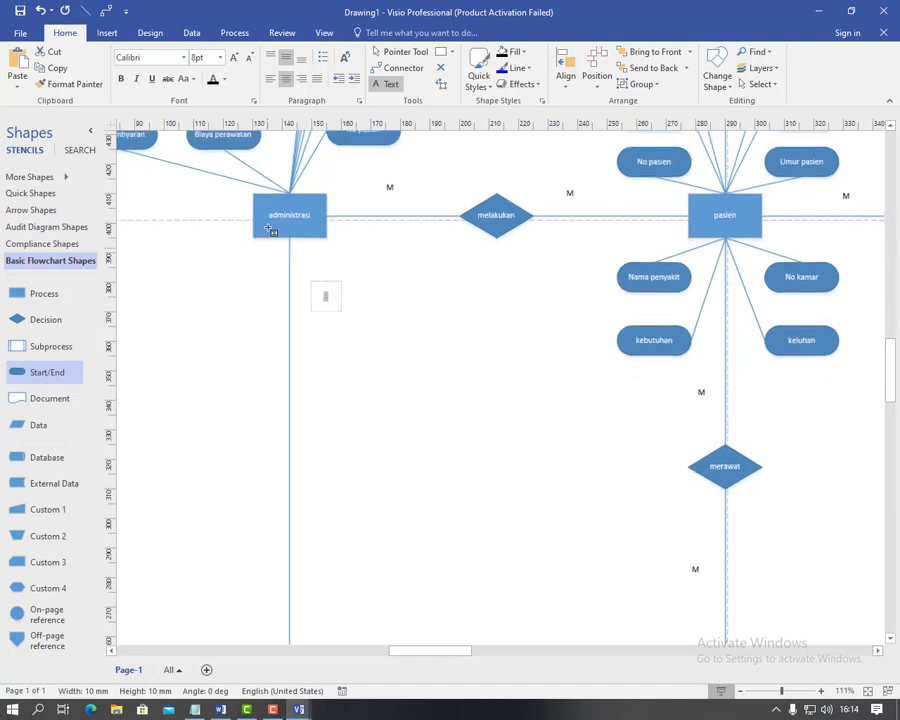
scroll(268, 228, "down", 1)
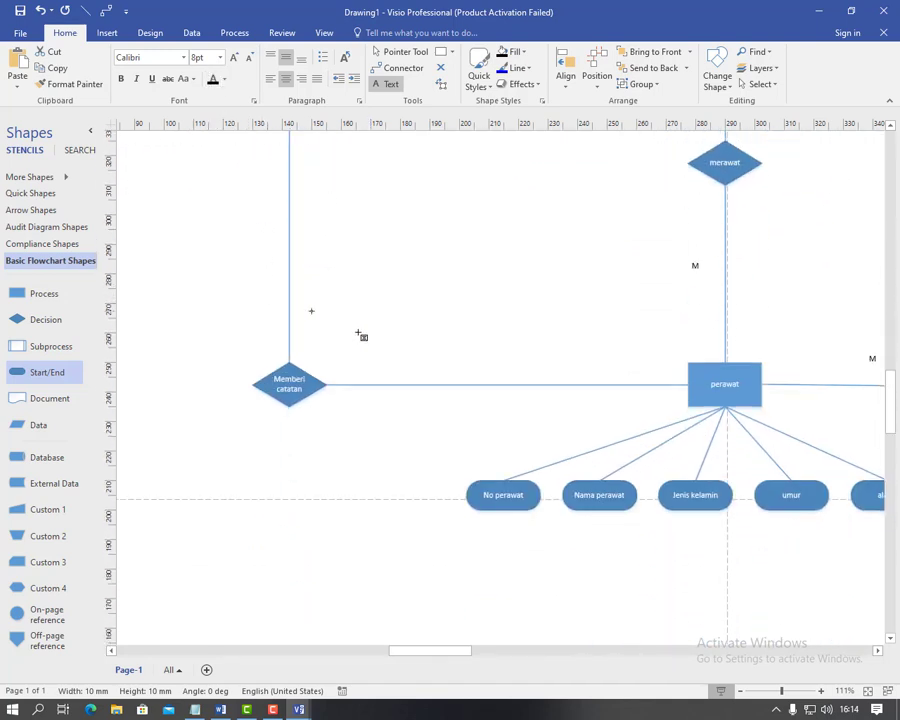
left_click_drag(422, 340, 459, 362)
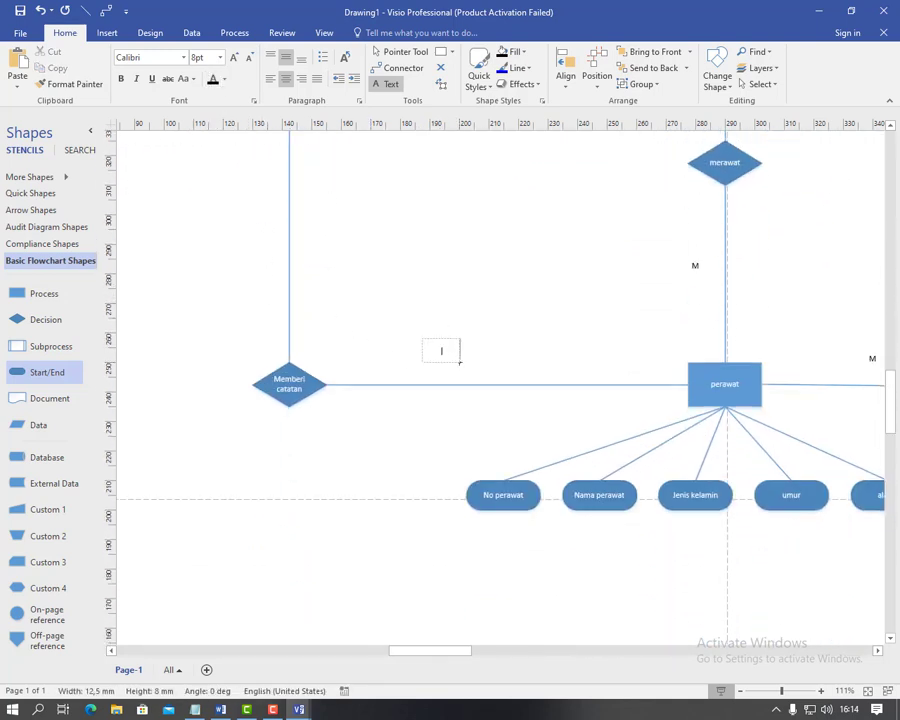
key("ctrl+a")
Examine the cardinality labels across the whole diagram.
left_click_drag(395, 657, 452, 650)
scroll(451, 470, "up", 10)
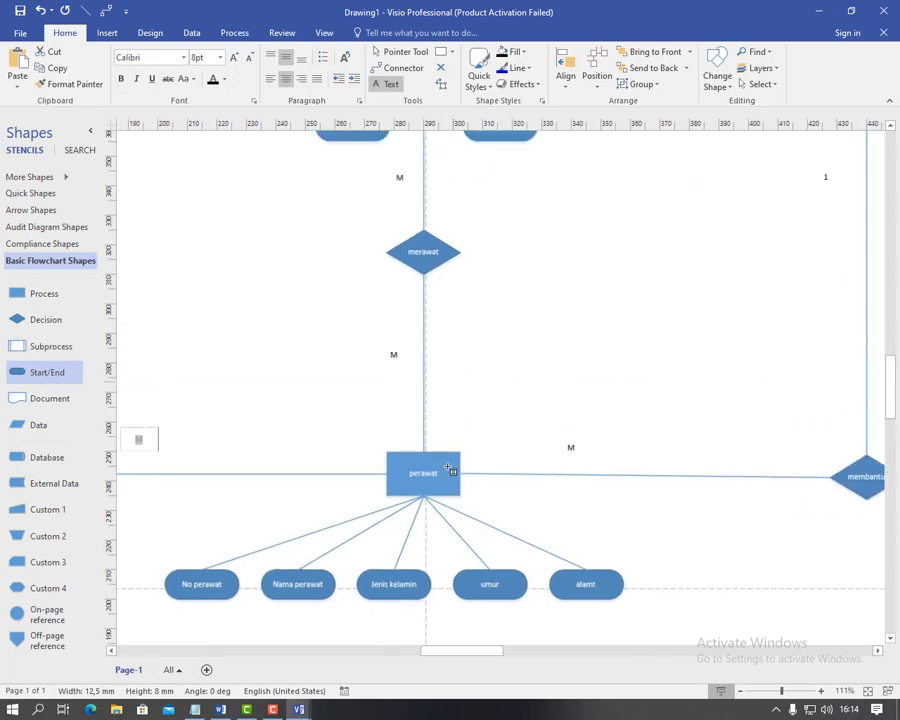
left_click(739, 692)
left_click(739, 692)
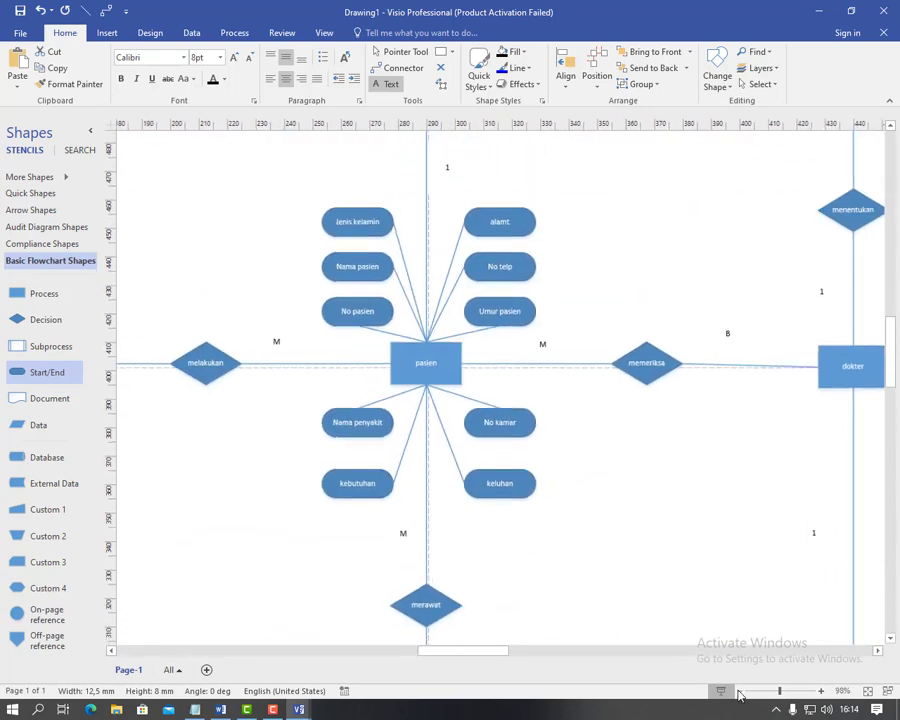
left_click(739, 692)
left_click(739, 692)
scroll(574, 574, "down", 3)
scroll(600, 610, "up", 3)
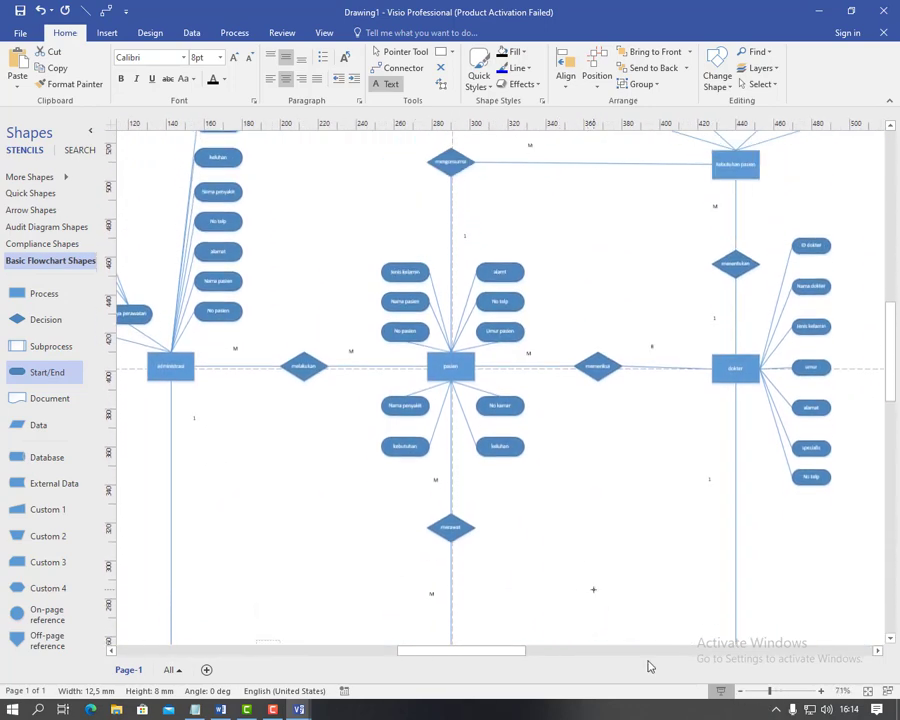
left_click(739, 692)
left_click(739, 692)
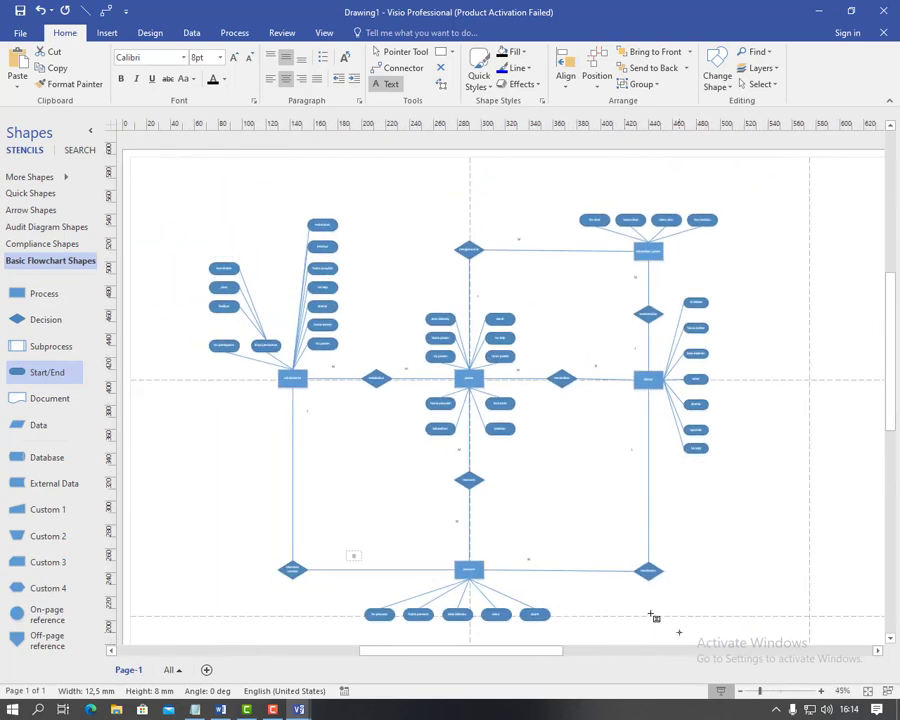
Select the entire diagram and scale it down proportionally to about 253.5 mm wide and 202.8 mm high.
left_click_drag(166, 178, 768, 618)
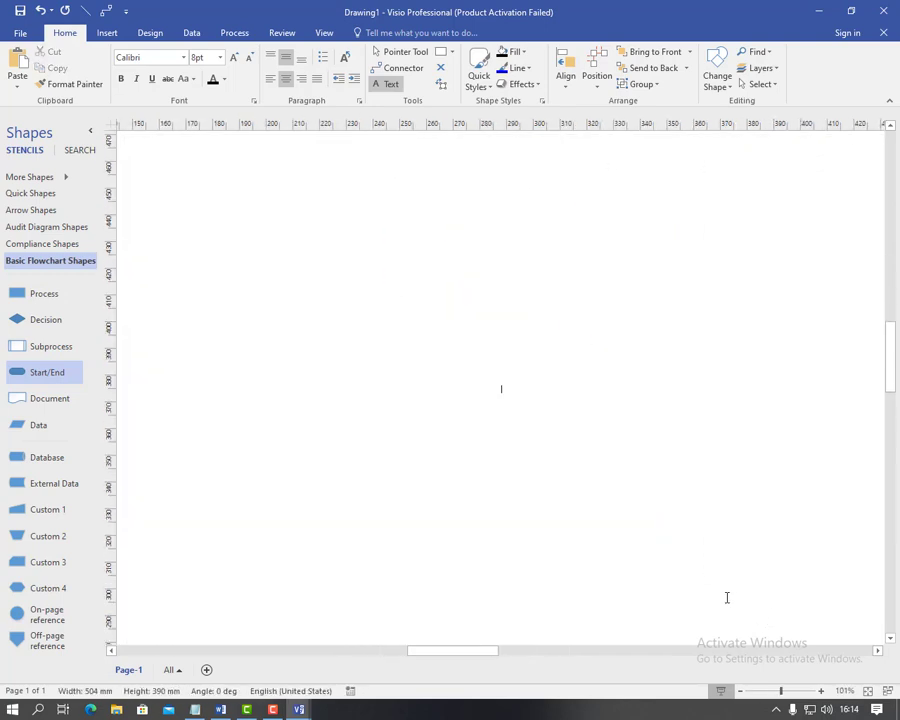
key("ctrl+z")
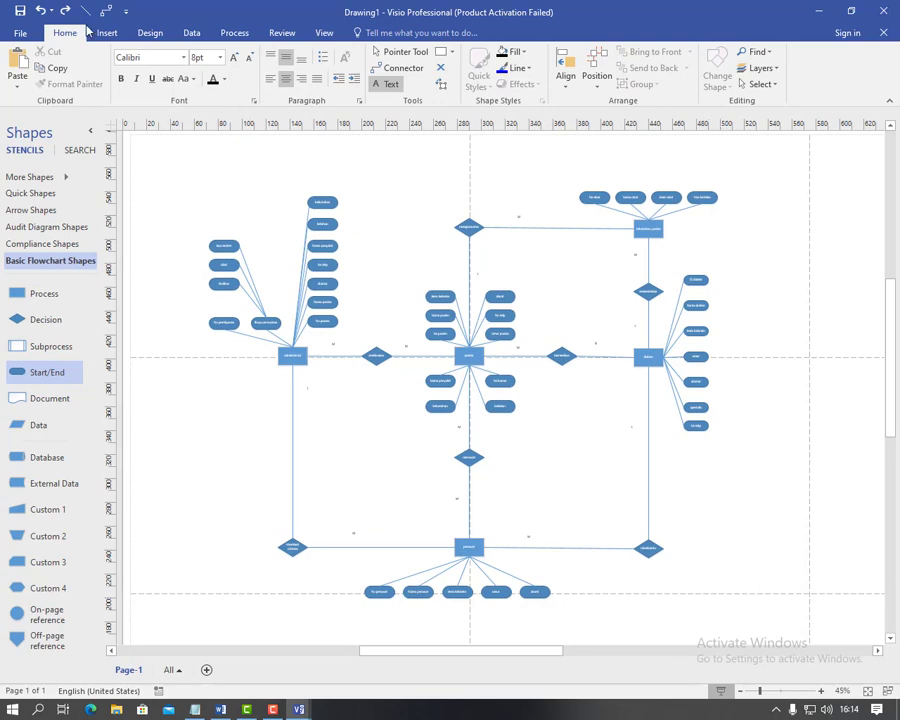
key("ctrl+1")
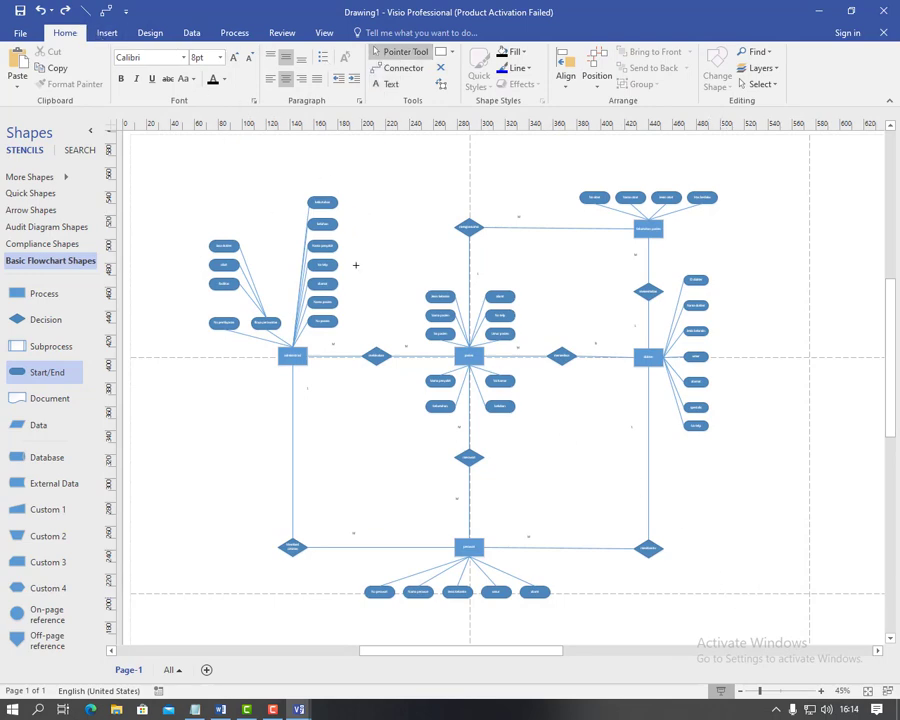
left_click_drag(171, 150, 800, 623)
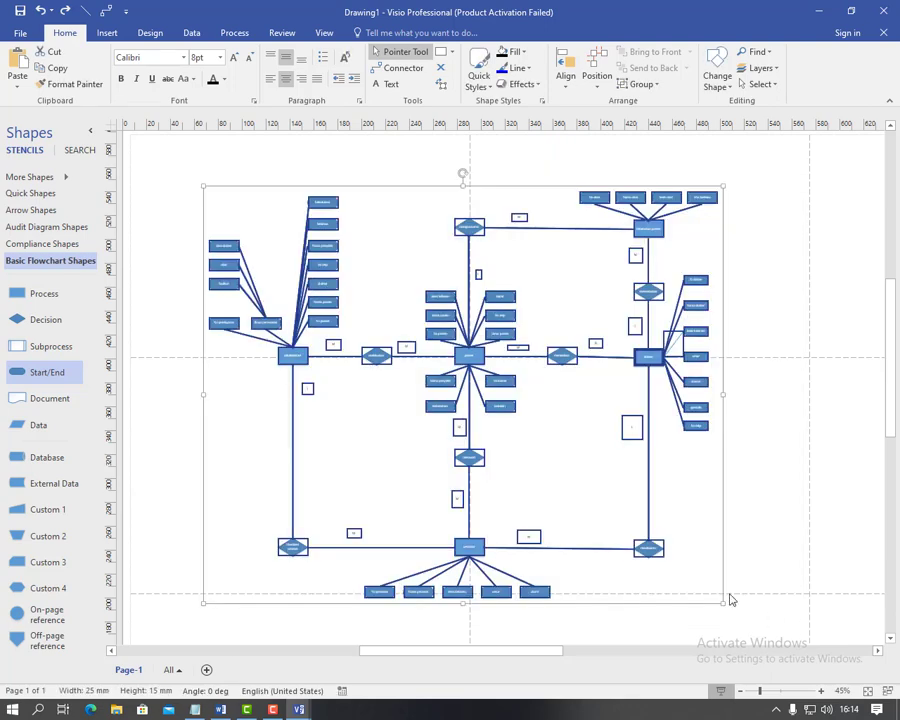
left_click_drag(722, 602, 515, 440)
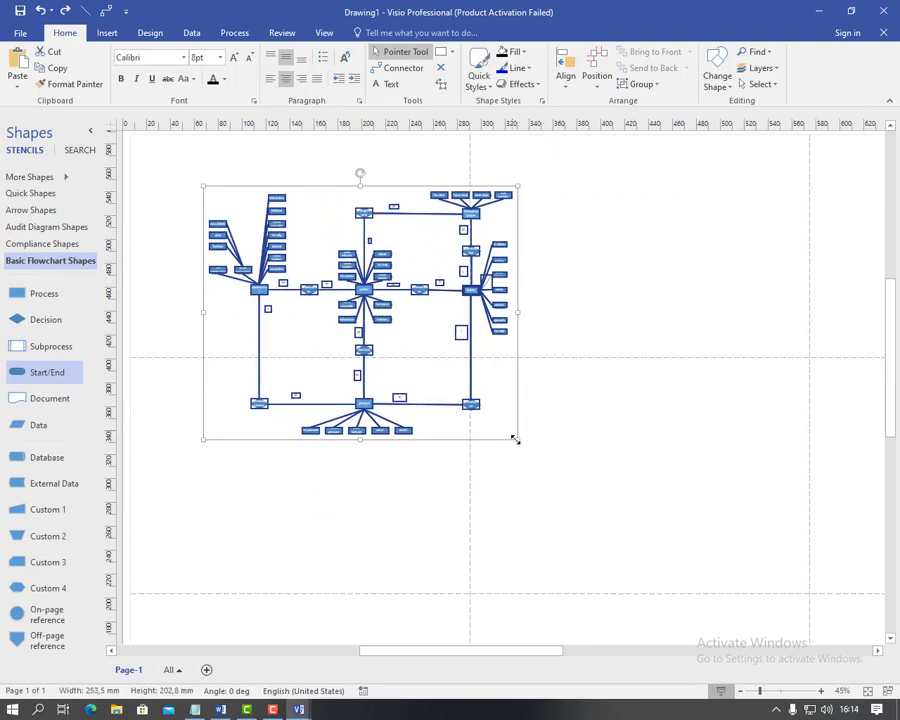
Inspect the scaled-down diagram's shapes, names and cardinality labels up close.
left_click(821, 691)
left_click(821, 691)
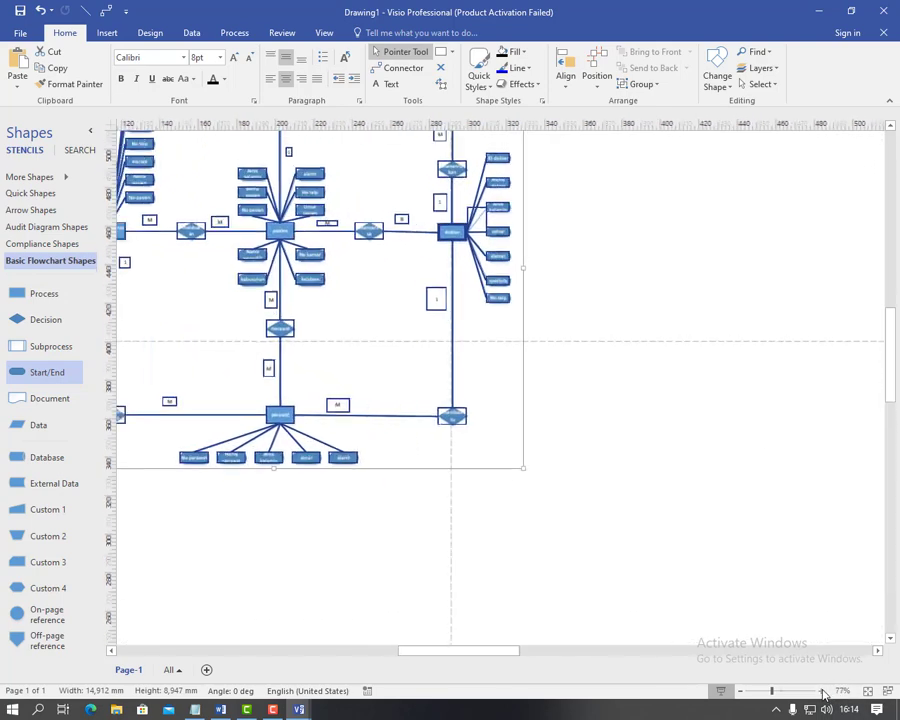
left_click(821, 691)
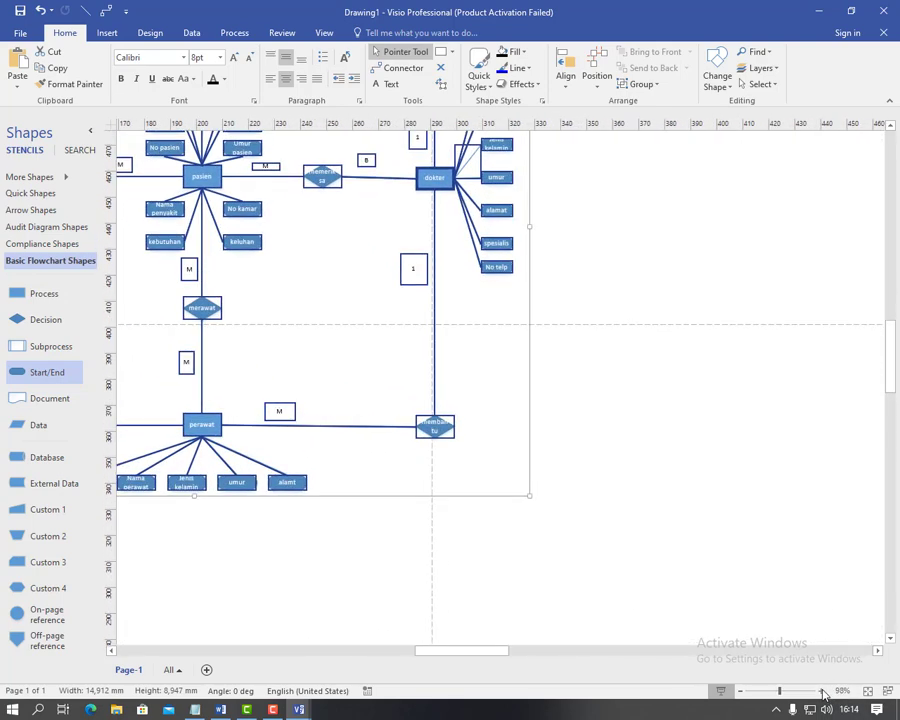
left_click(821, 691)
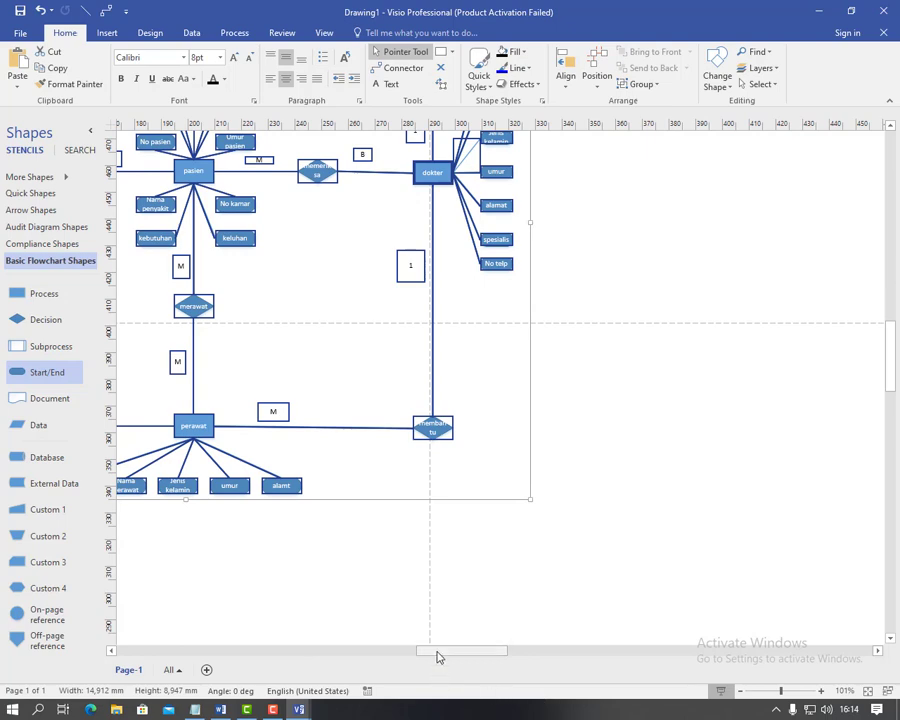
left_click_drag(437, 652, 410, 659)
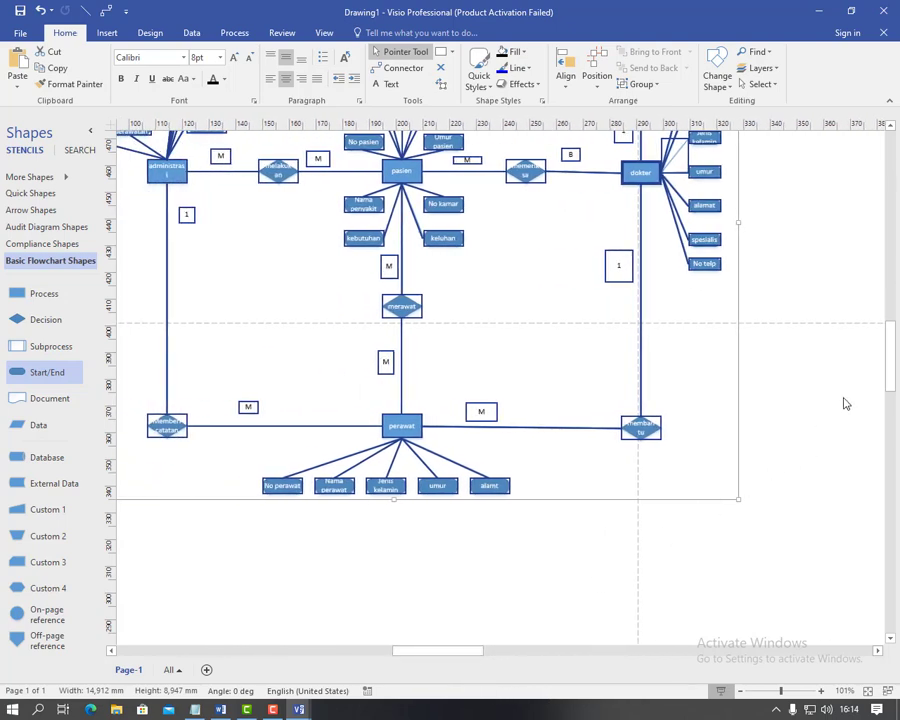
mouse_move(889, 362)
left_mouse_down()
mouse_move(886, 335)
mouse_move(886, 343)
left_mouse_up()
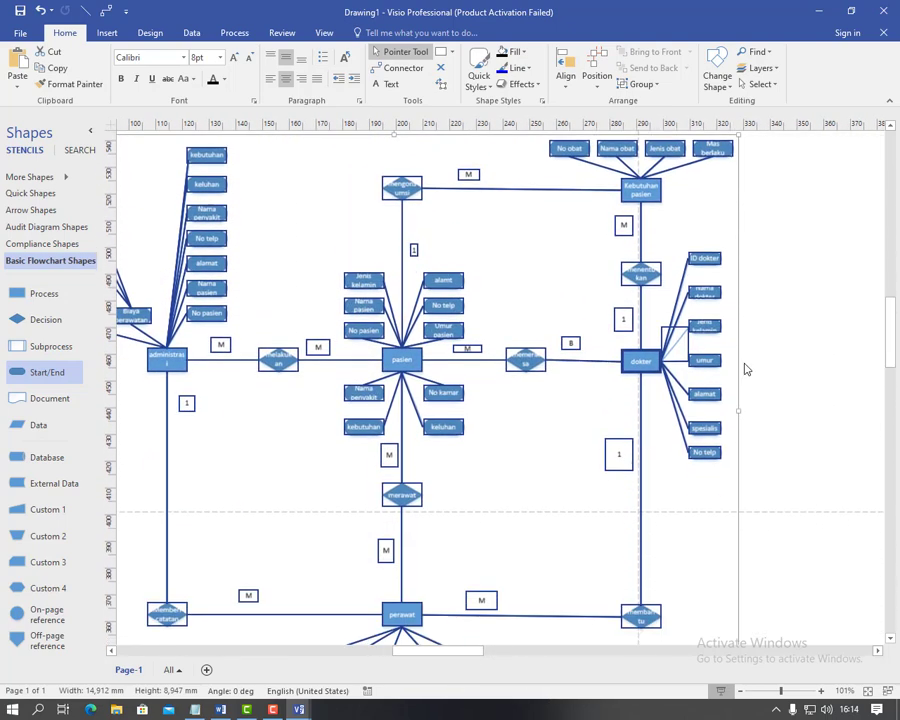
left_click(519, 438)
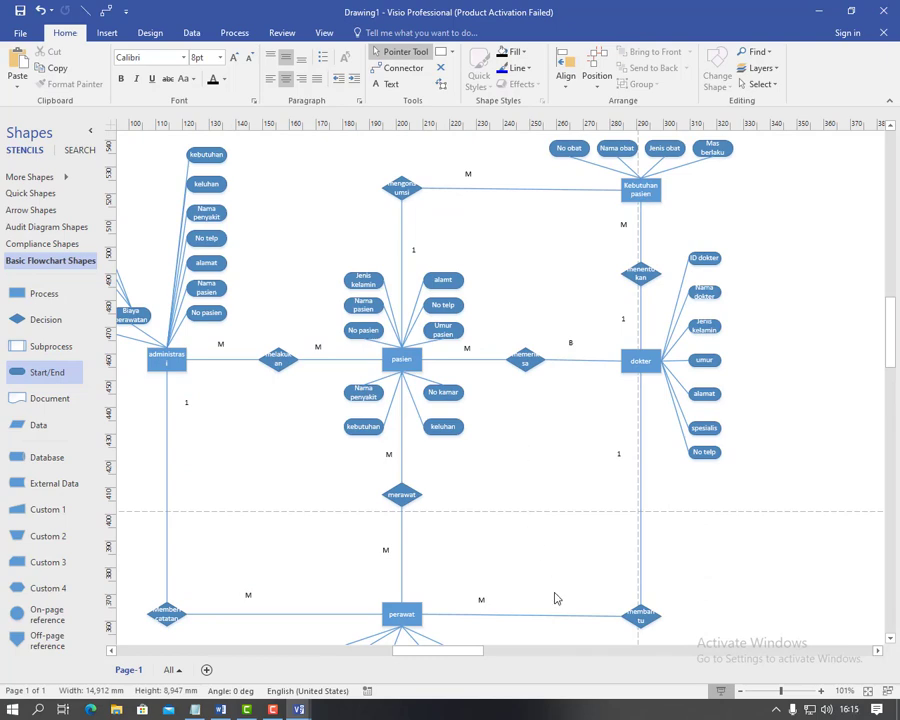
Move the entire diagram up and to the left, close to the upper-left corner of the page.
left_click(741, 691)
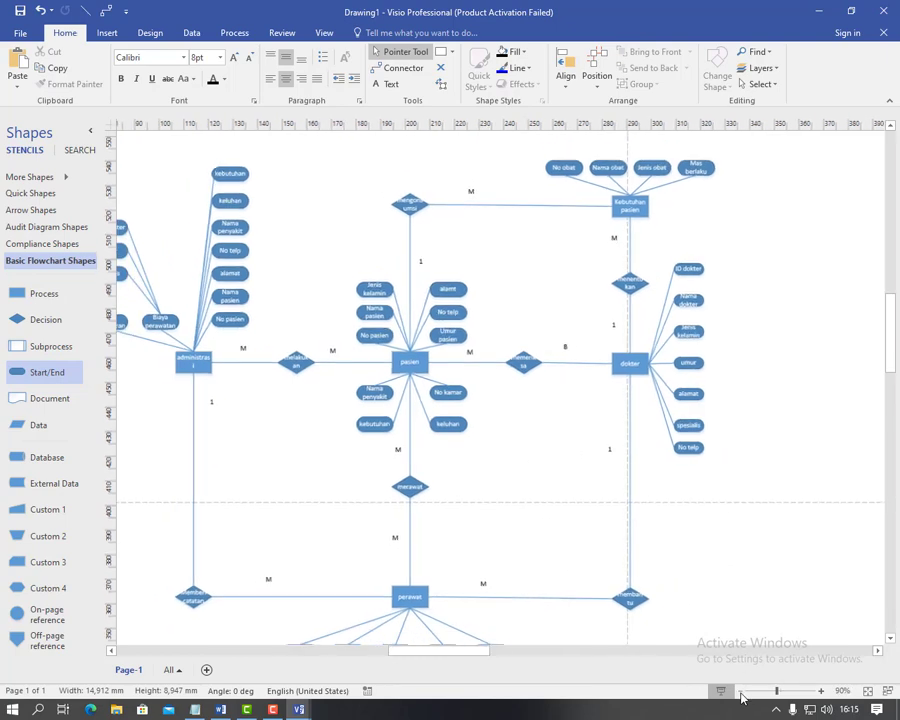
left_click_drag(401, 474, 672, 594)
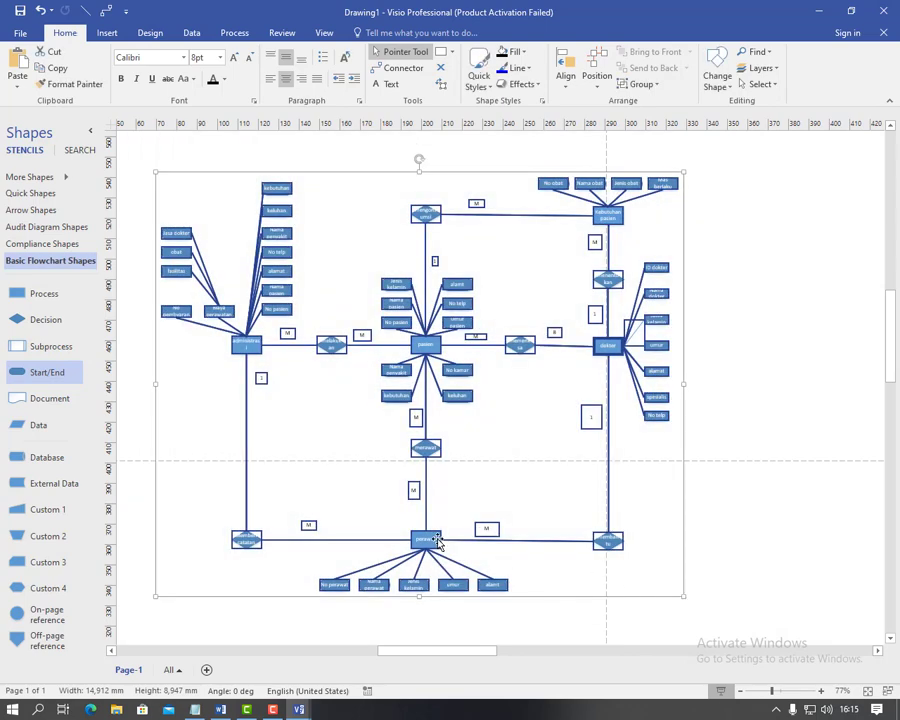
left_click_drag(430, 525, 409, 495)
left_click_drag(397, 622, 387, 589)
mouse_move(422, 657)
left_mouse_down()
mouse_move(390, 660)
mouse_move(416, 660)
mouse_move(410, 664)
left_mouse_up()
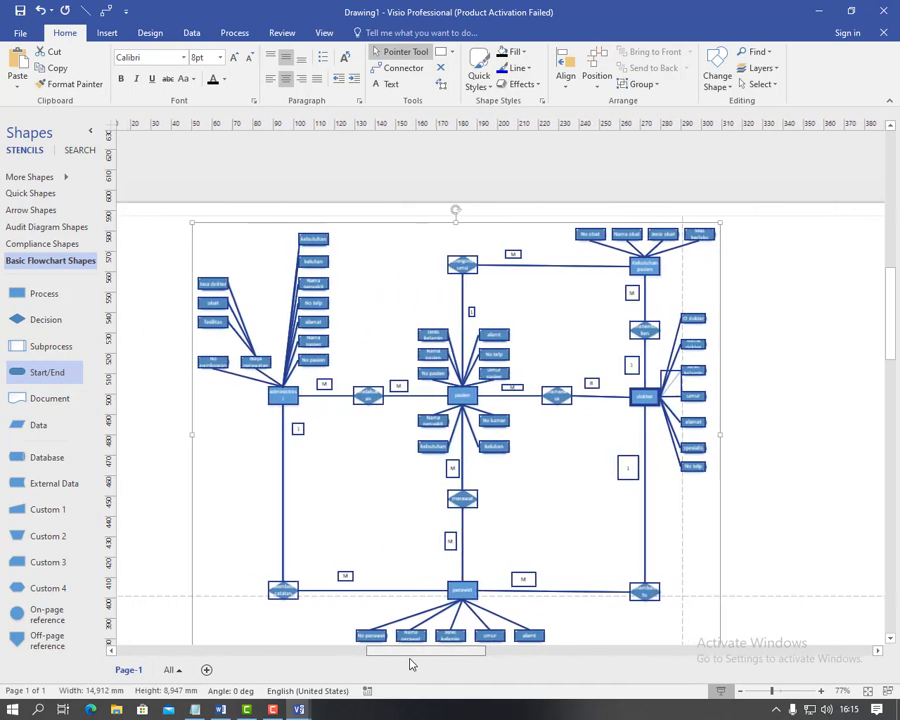
left_click(587, 473)
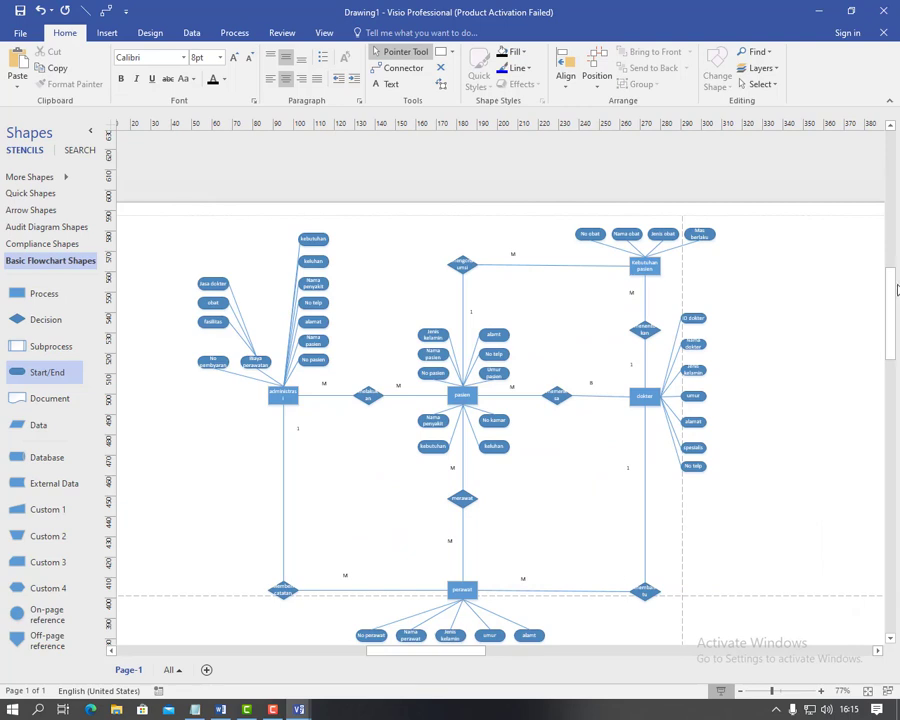
left_click_drag(894, 286, 893, 299)
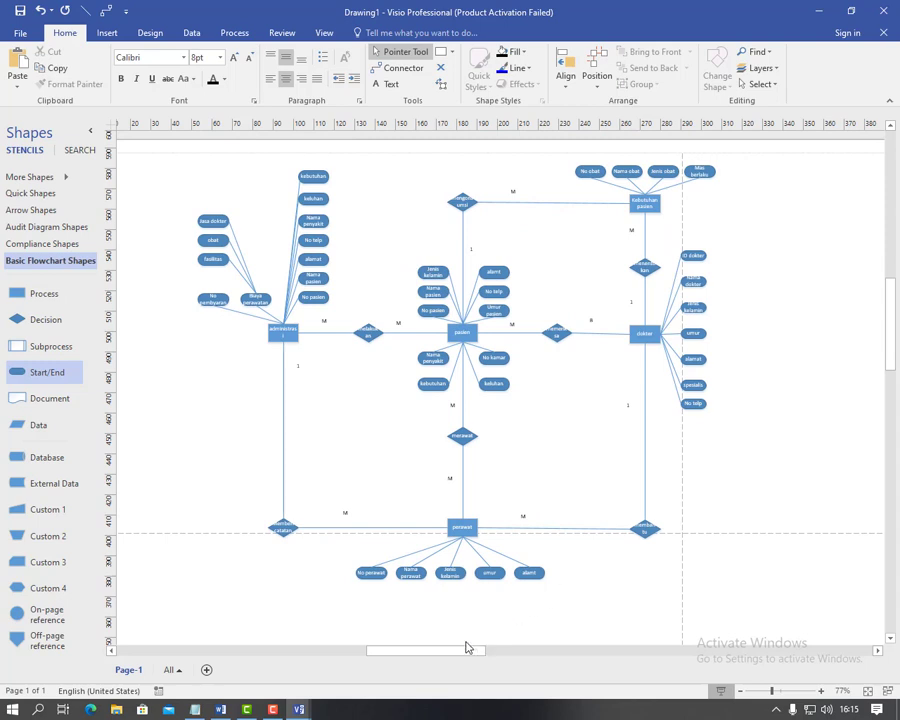
Insert a container with a solid heading bar and place it in the empty area beside the Kebutuhan pasien attributes.
left_click_drag(466, 647, 470, 653)
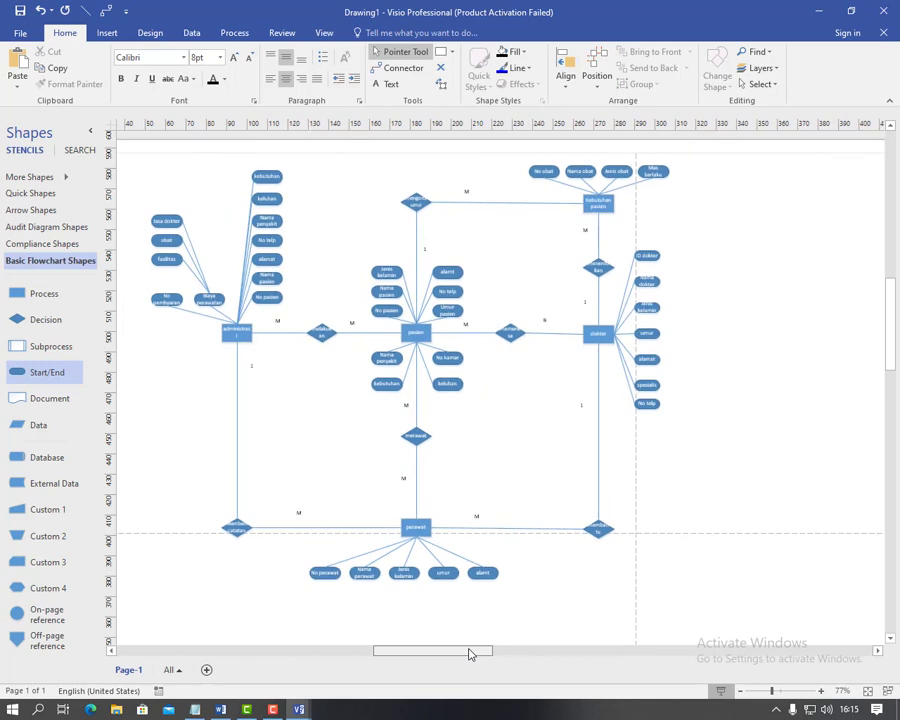
left_click_drag(470, 653, 476, 643)
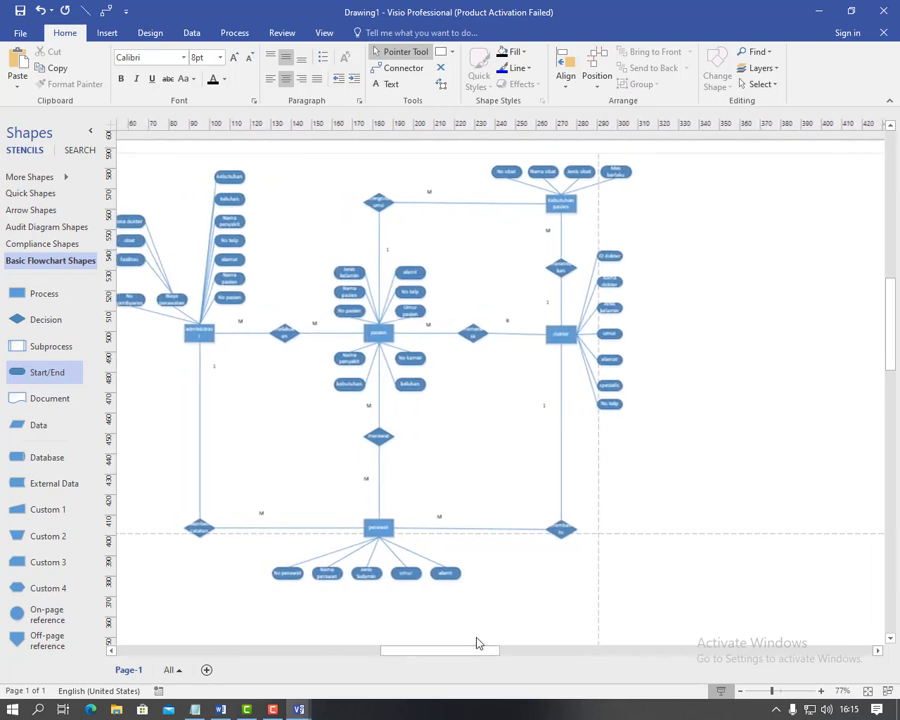
left_click(108, 33)
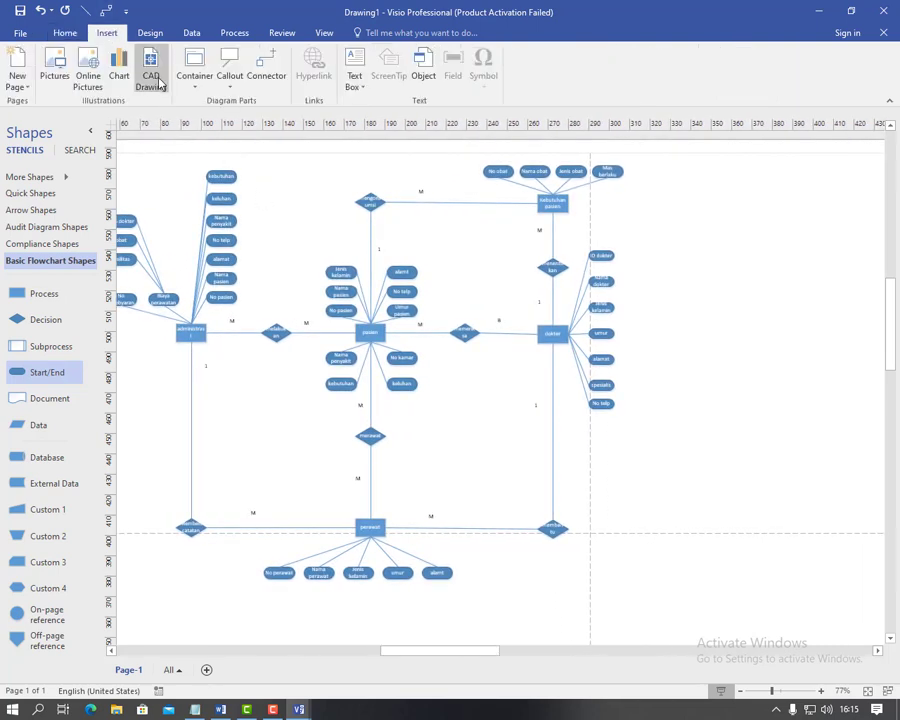
left_click(194, 70)
left_click(198, 178)
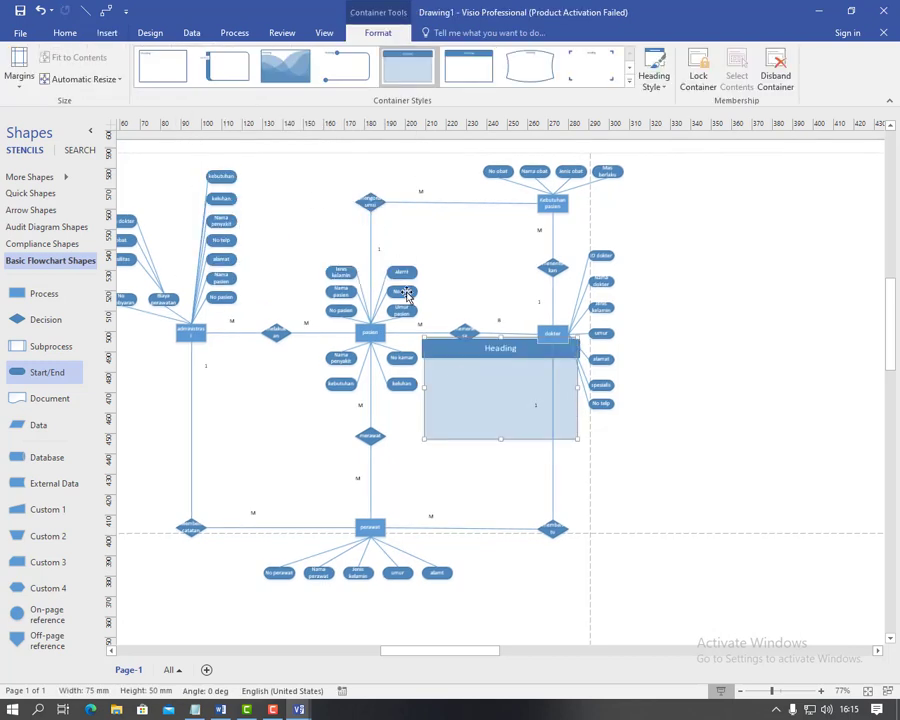
left_click_drag(470, 386, 690, 234)
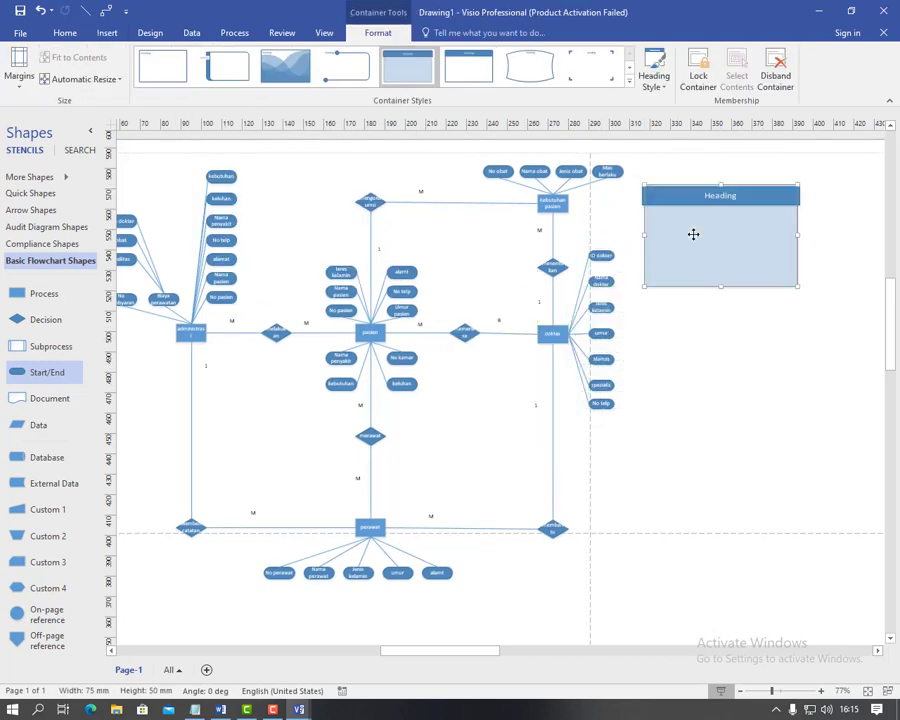
Change the container's heading to "Atribut dokter".
left_click(724, 196)
double_click(733, 197)
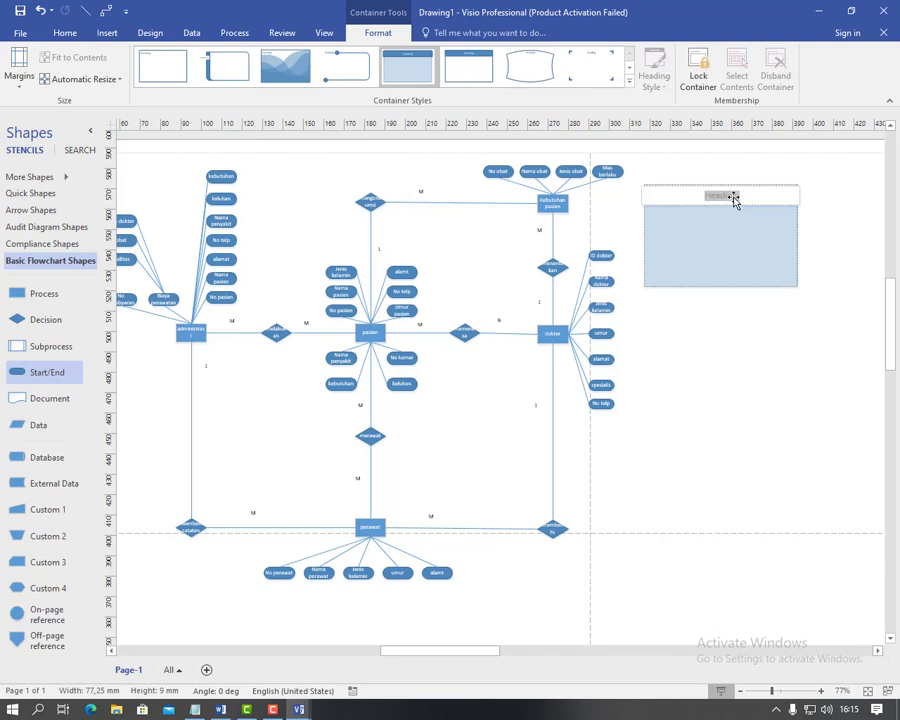
key("BackSpace")
type("Atribut dokter")
left_click(733, 237)
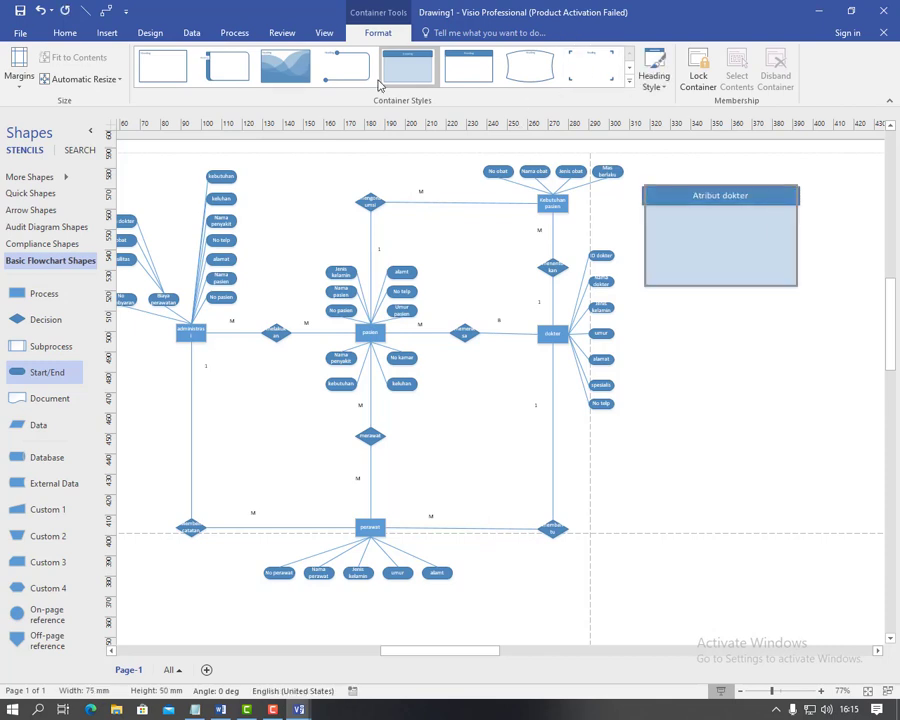
Draw a text box about 73 mm wide and 37.5 mm high inside the Atribut dokter container, below its heading.
left_click(64, 33)
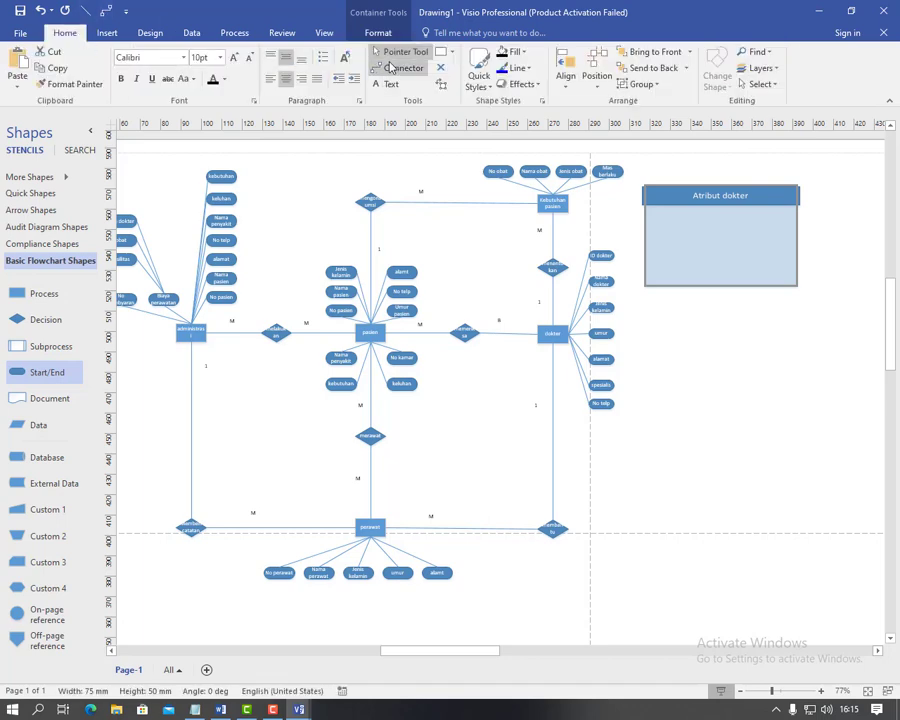
left_click(388, 83)
left_click(680, 201)
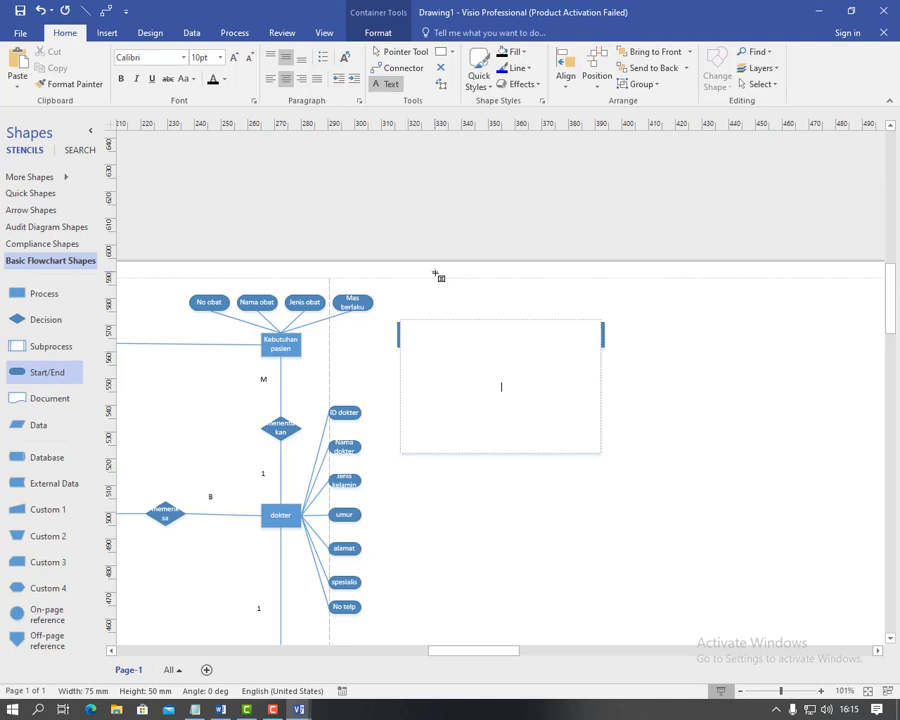
key("Escape")
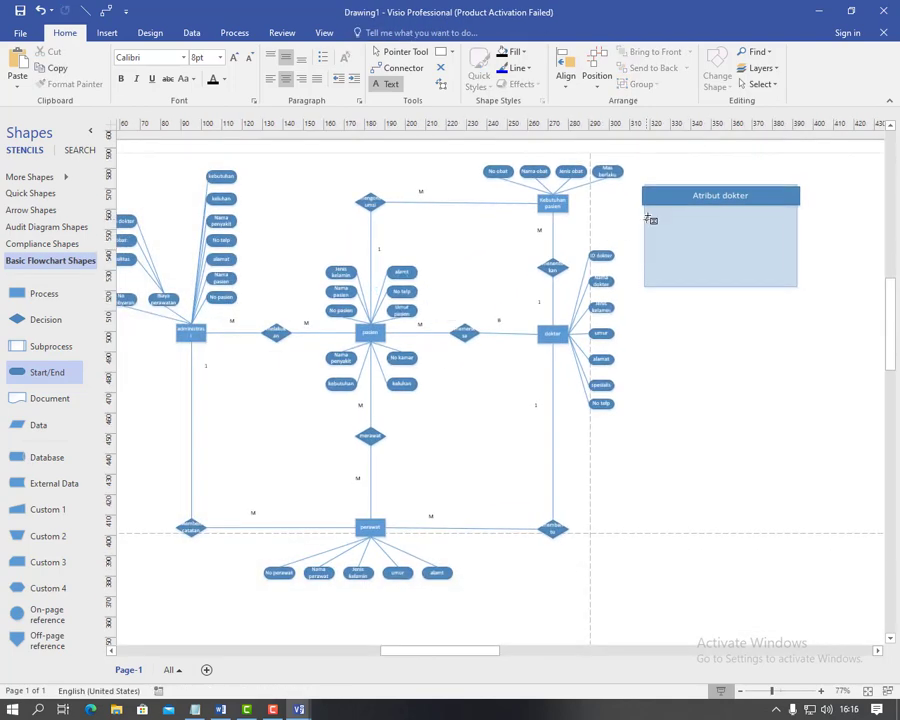
left_click_drag(645, 210, 800, 283)
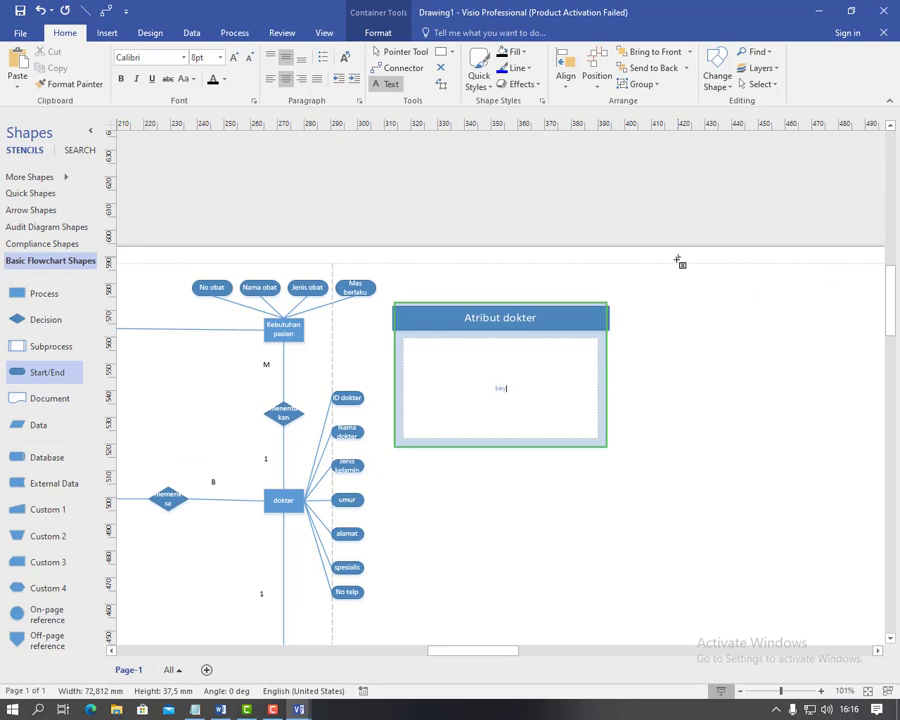
Format the container's body text as 14 pt bold, aligned to the upper-left corner of its text box.
key("shift+Left")
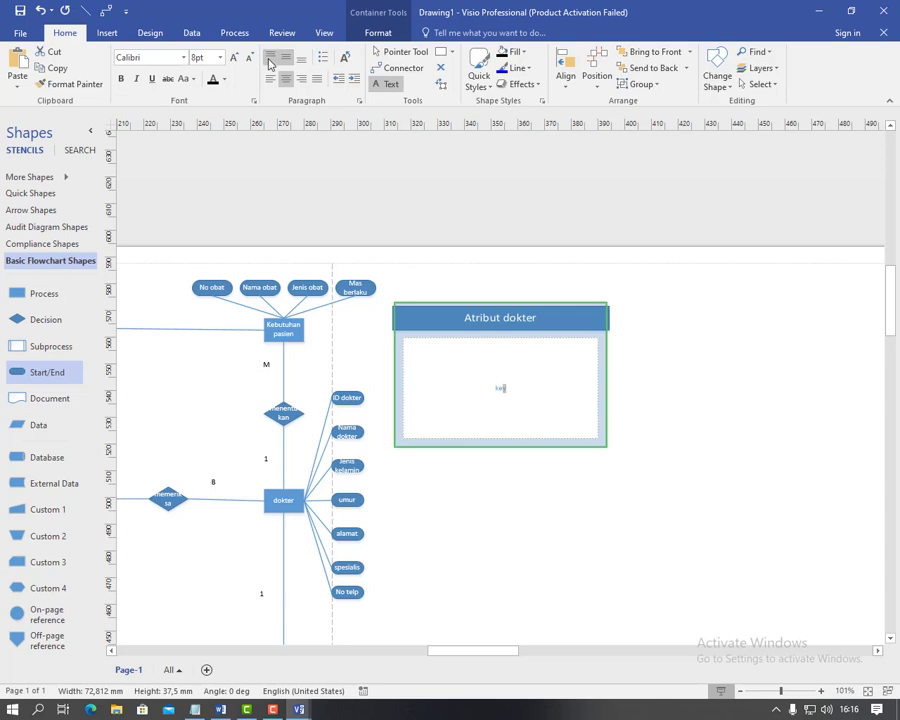
left_click(219, 57)
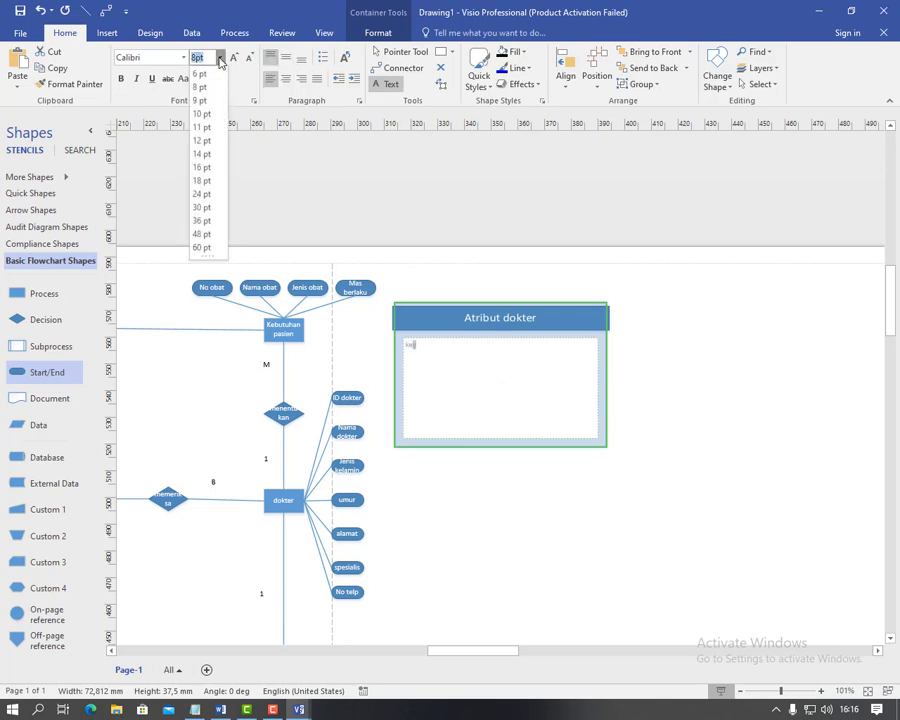
left_click(202, 141)
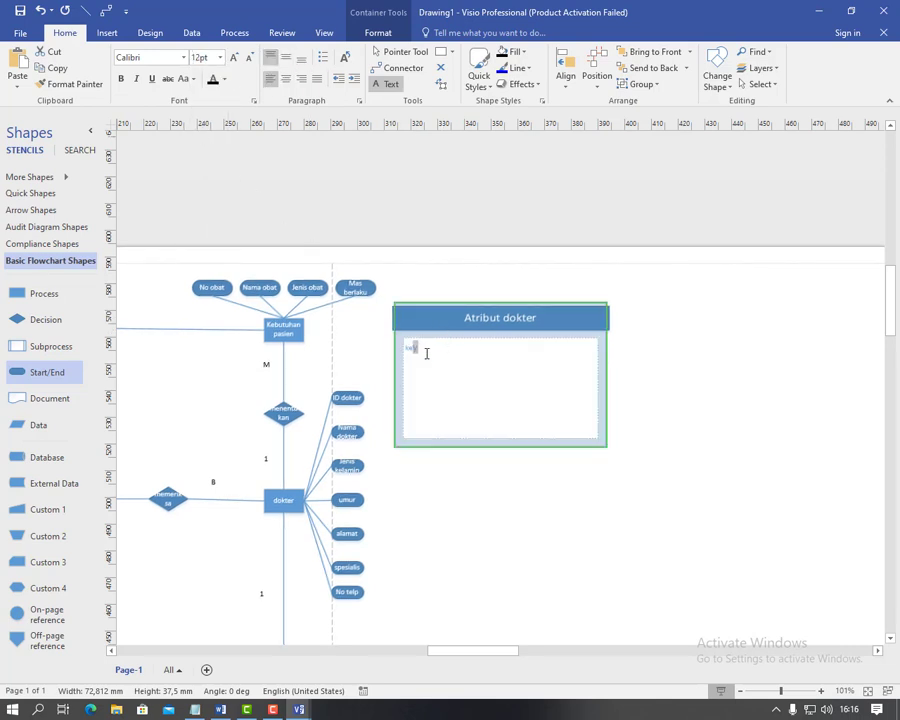
key("BackSpace")
key("BackSpace")
left_click(219, 57)
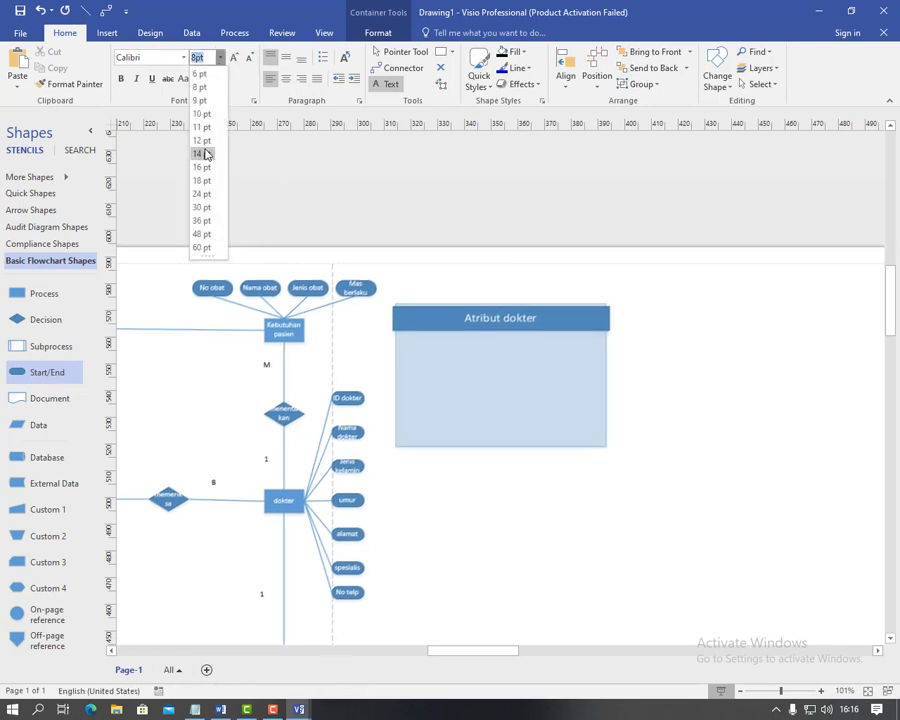
left_click(204, 153)
key("ctrl+b")
Enter "Key : ID dokter" as the first line of the Atribut dokter text box.
type("key")
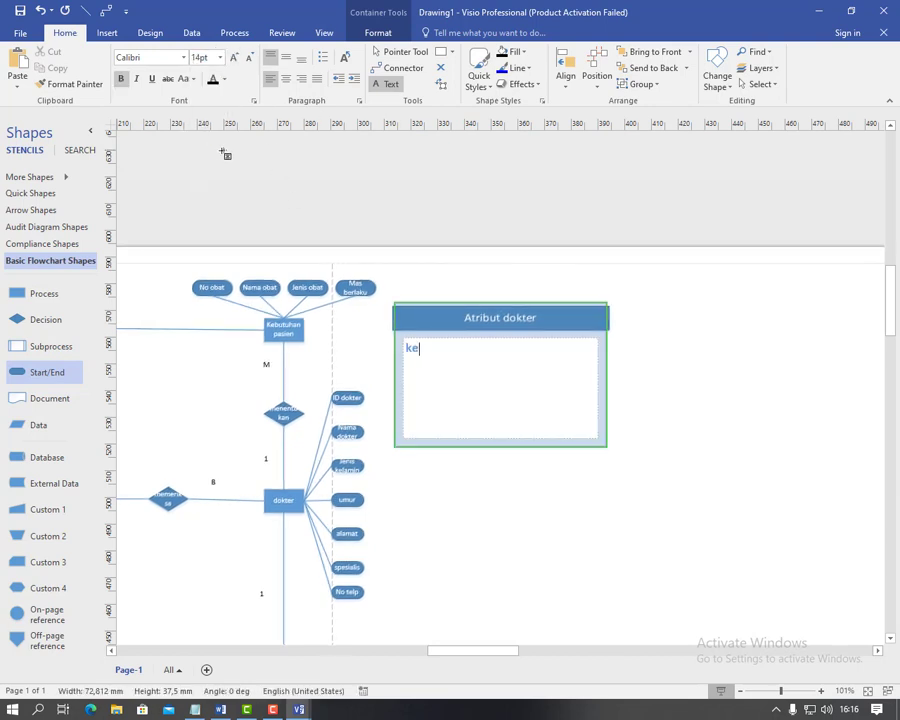
key("shift+Left")
key("shift+Left")
key("shift+Left")
key("Right")
type(": ID dokter")
key("Return")
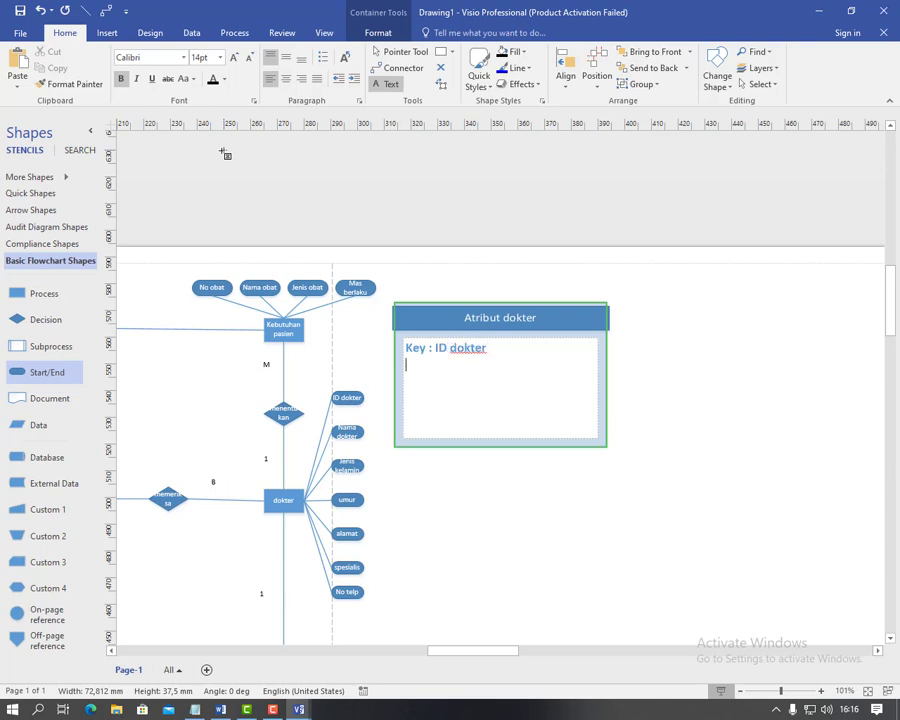
Add the line "Atribut:" followed by "Nama dokter, jenis kelamin, umur,alamat, spesialis, no telp" below the key line.
type("atribut:")
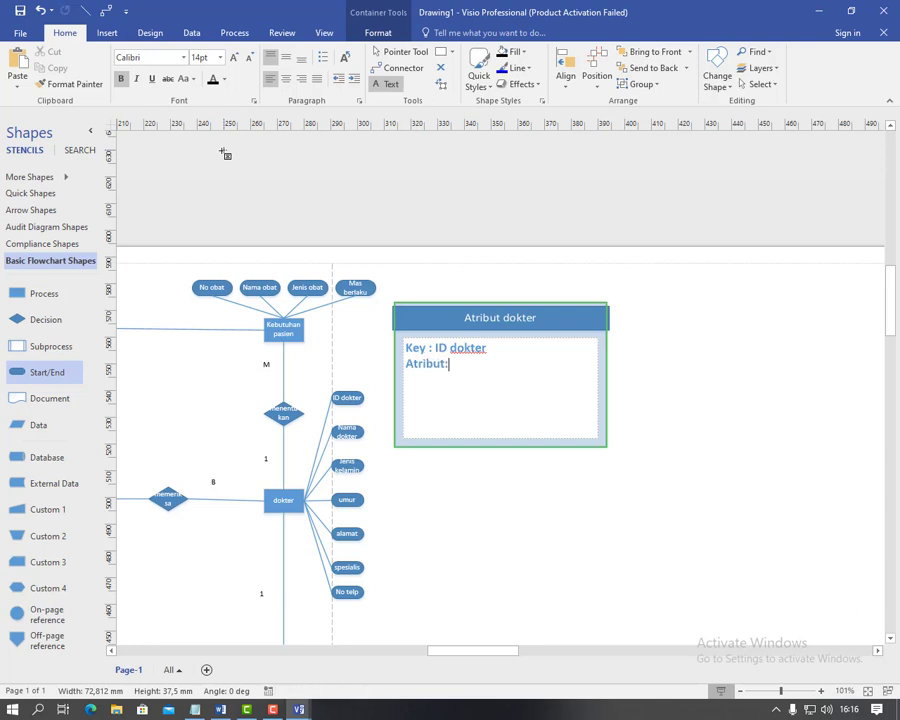
key("Return")
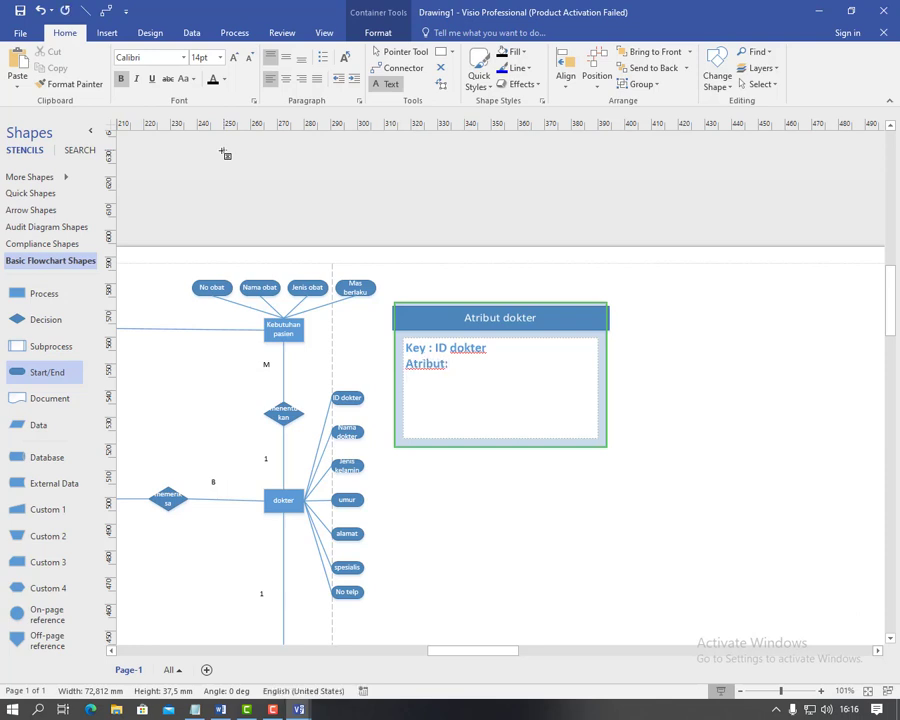
type("nama dokter, ")
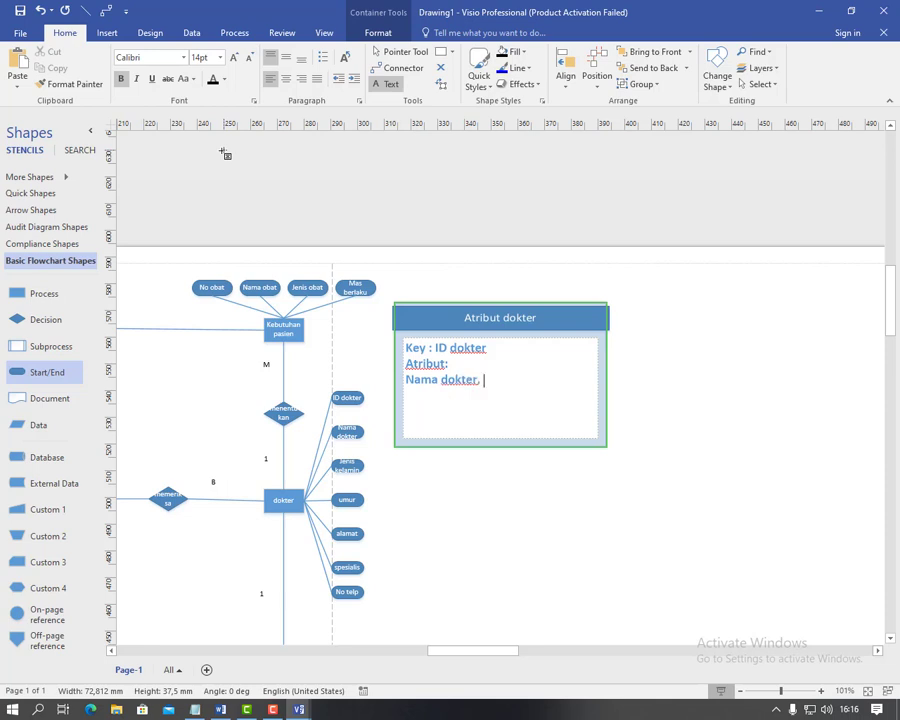
type("jenis kelamin, ")
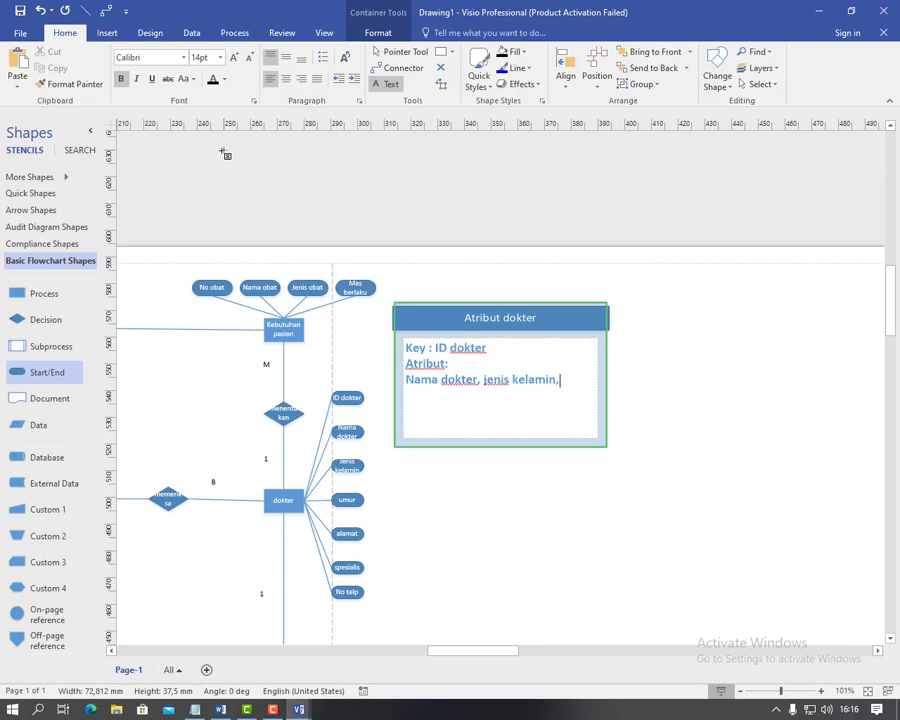
type("umur,")
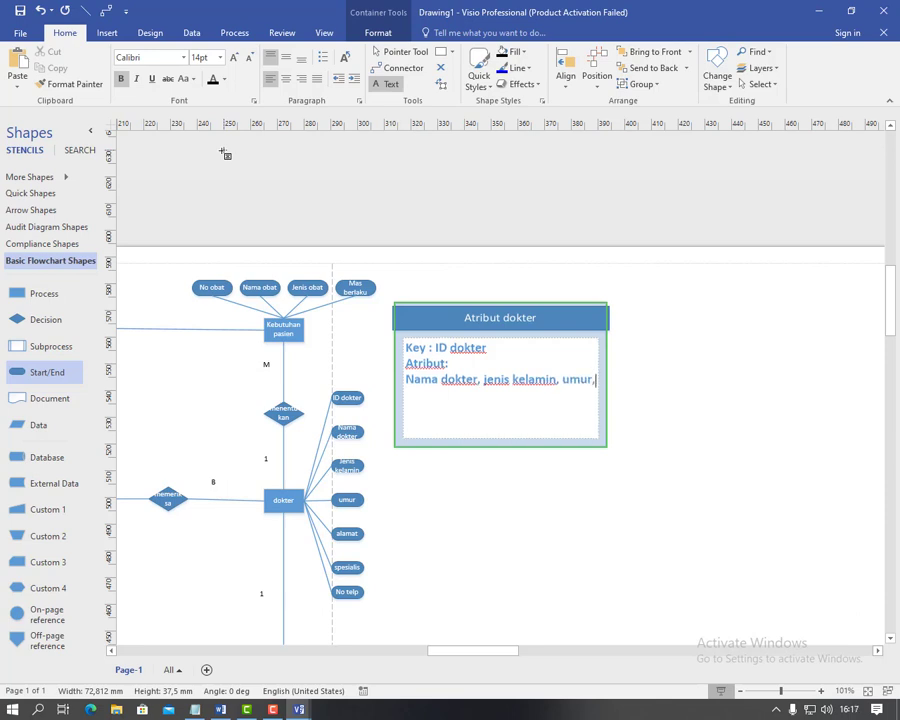
type("alamat")
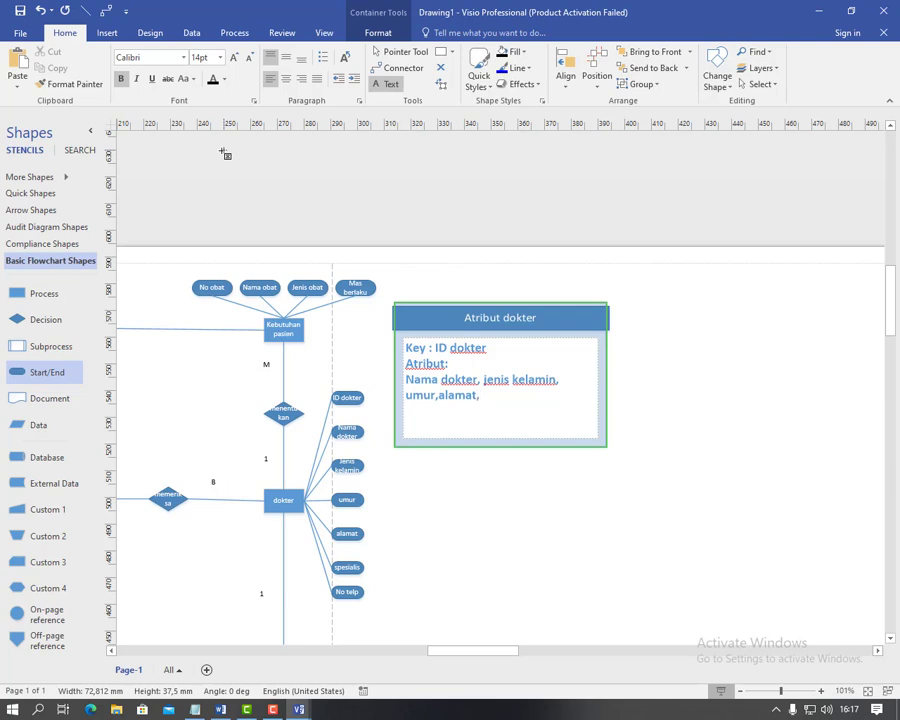
type(", spesialis")
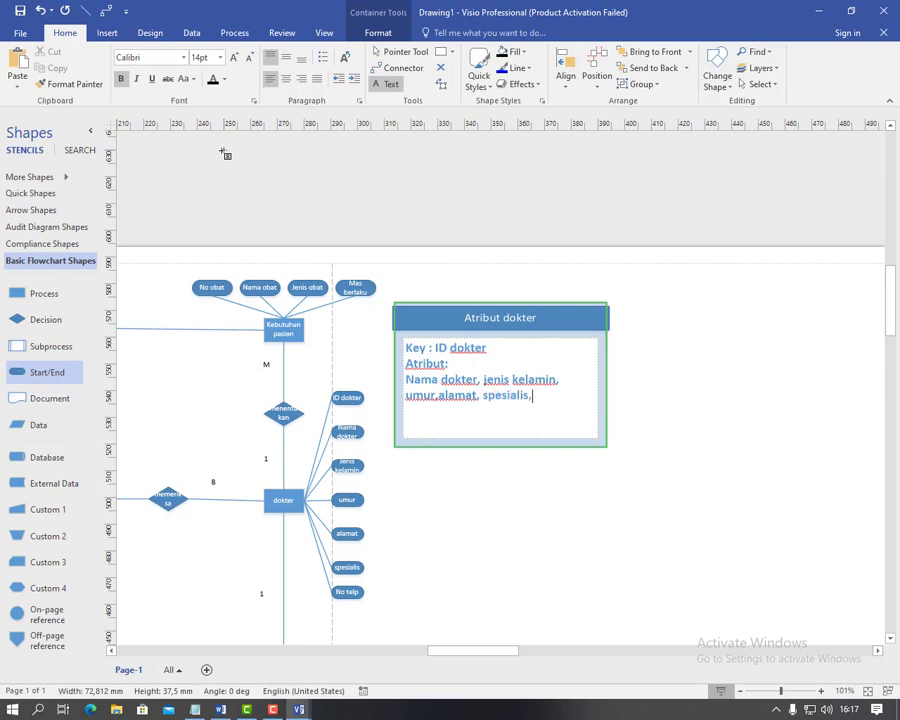
type(", no telp")
Change all the text in the Atribut dokter text box to black and finish text editing.
key("shift+Up")
key("shift+Up")
key("shift+Up")
key("shift+Up")
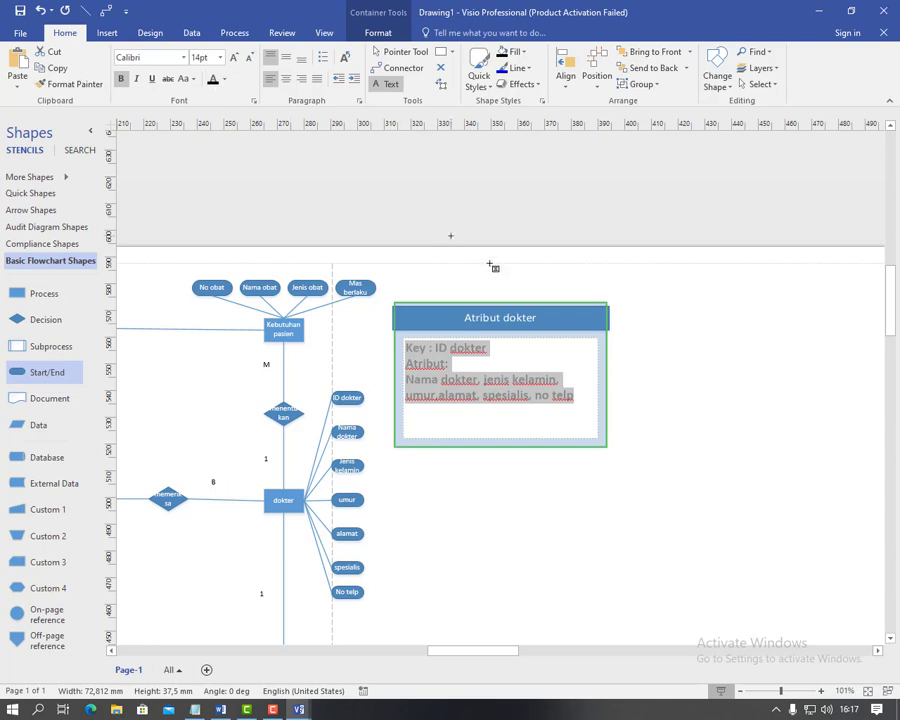
double_click(438, 317)
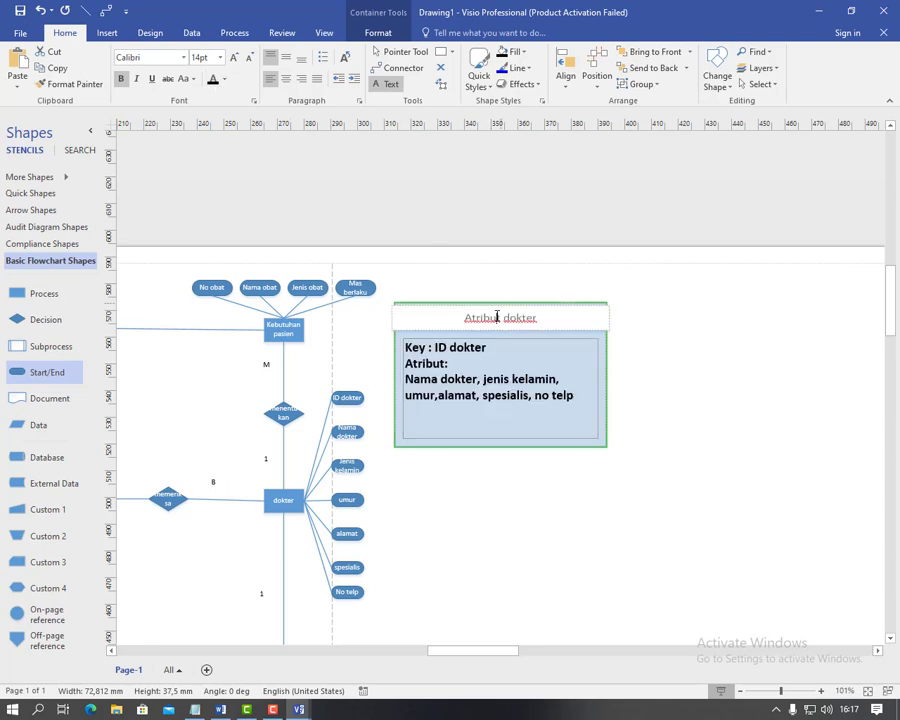
double_click(469, 383)
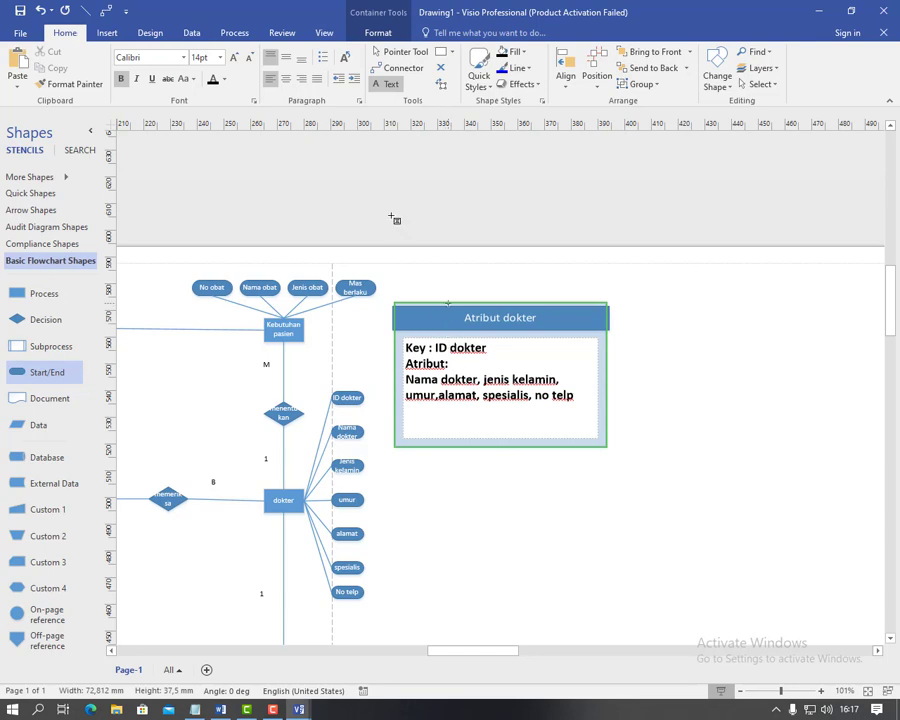
left_click(400, 51)
Duplicate the whole Atribut dokter container and place the copy directly below the original.
scroll(423, 213, "down", 2)
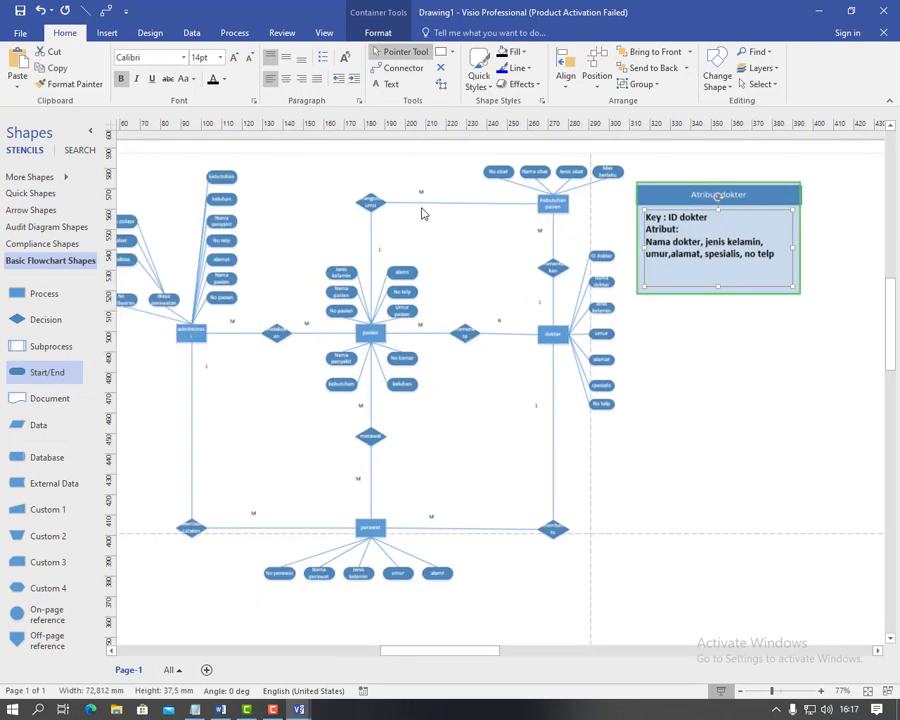
left_click(655, 190)
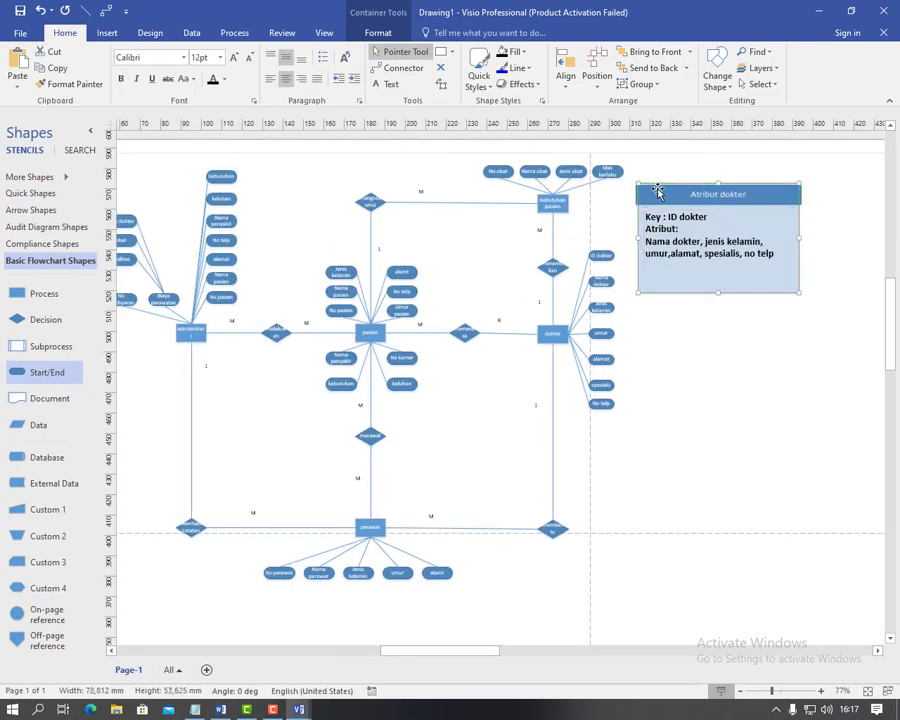
key("ctrl+d")
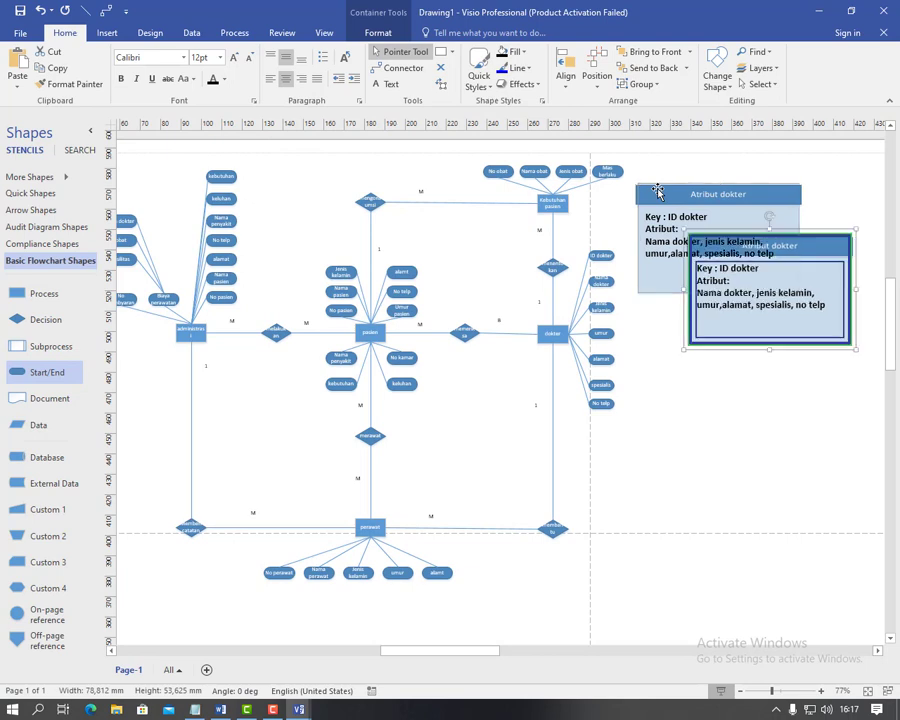
left_click_drag(776, 332, 728, 402)
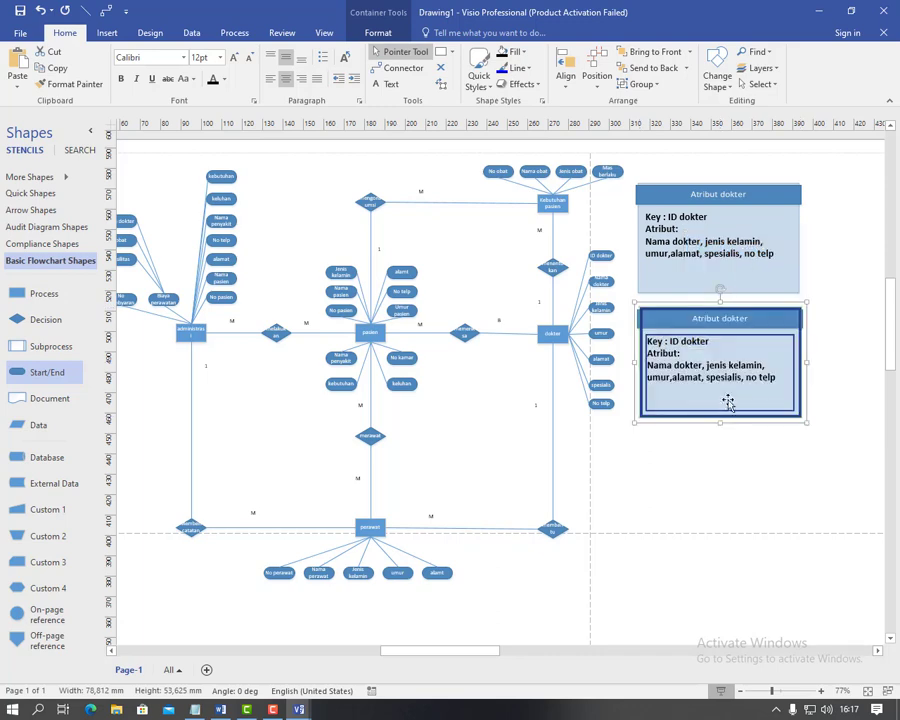
Remove "ID dokter" from the Key line in the duplicated container.
double_click(755, 388)
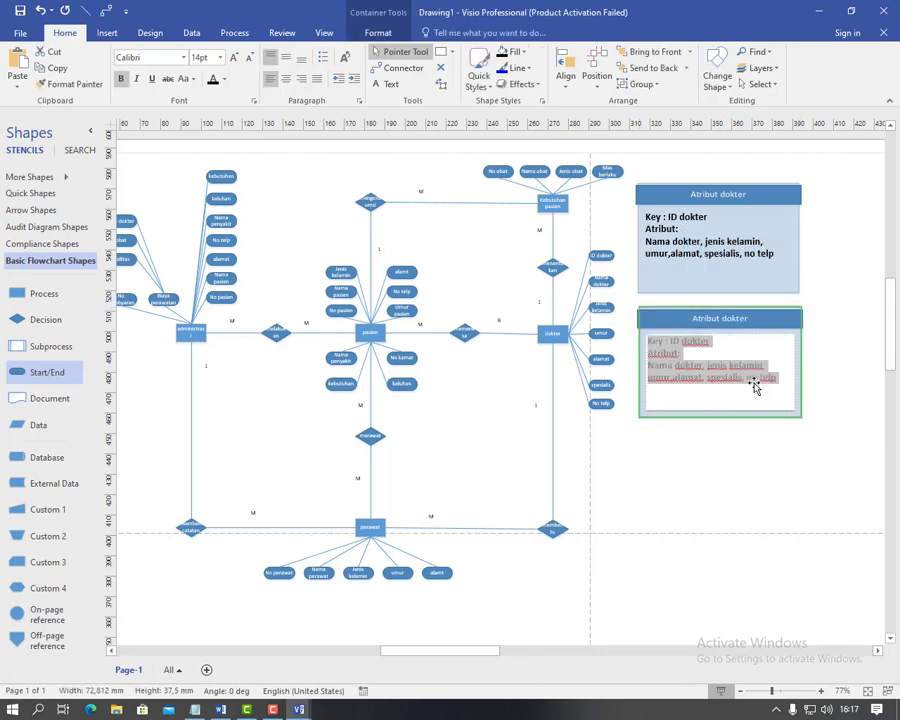
left_click(718, 338)
key("BackSpace")
key("BackSpace")
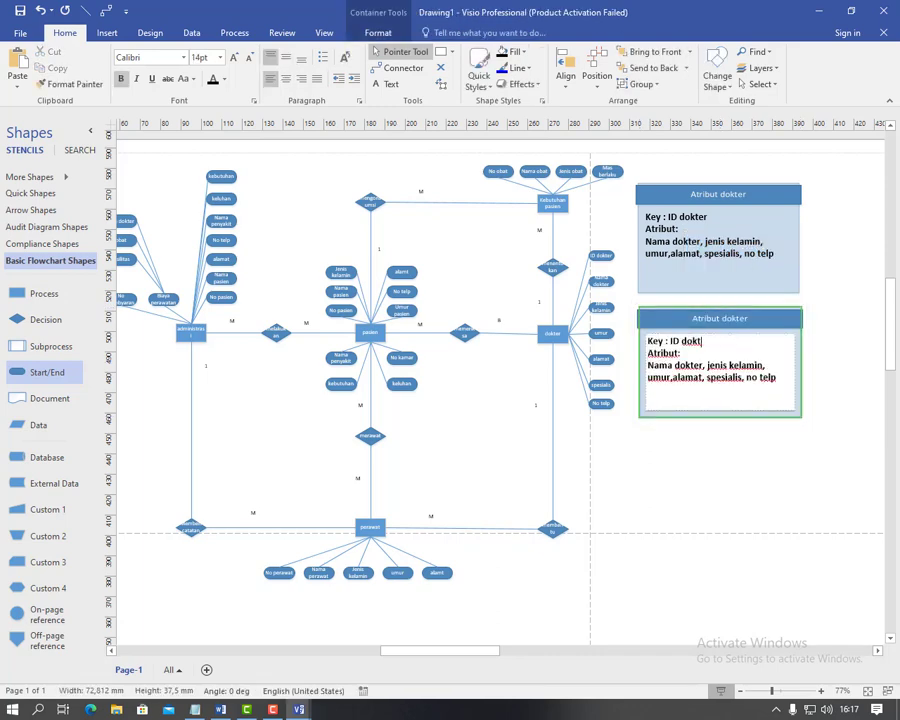
key("BackSpace")
key("BackSpace")
key("BackSpace")
key("BackSpace")
key("BackSpace")
key("BackSpace")
key("BackSpace")
Change the heading of the duplicated container below Atribut dokter to "Atribut kebutuhan".
left_click(751, 318)
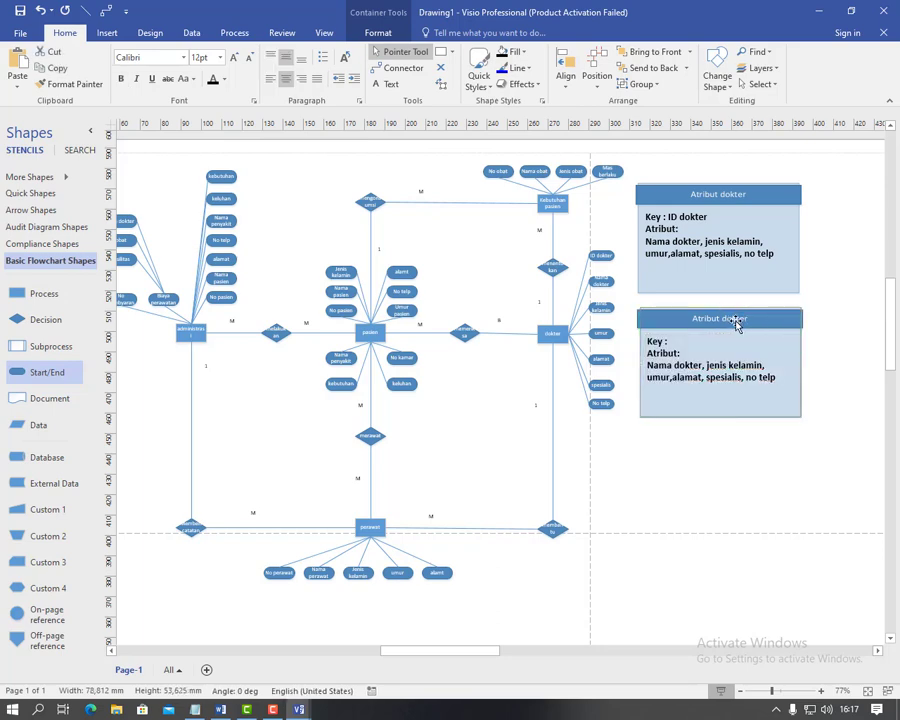
double_click(736, 320)
left_click(749, 320)
key("BackSpace")
key("BackSpace")
key("BackSpace")
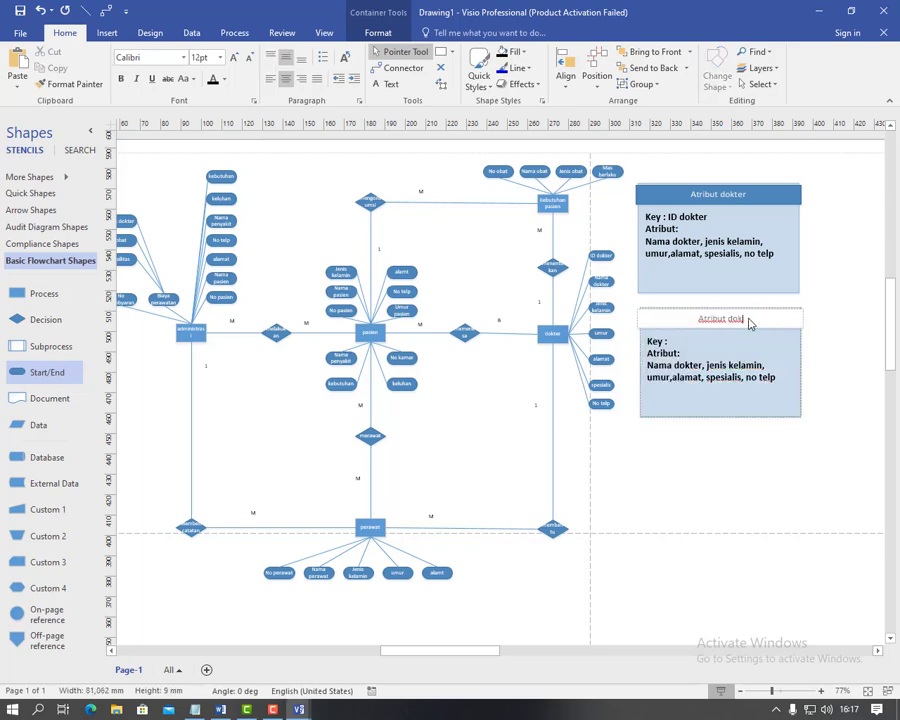
key("BackSpace")
key("BackSpace")
key("BackSpace")
type("kebutuhan")
left_click(750, 356)
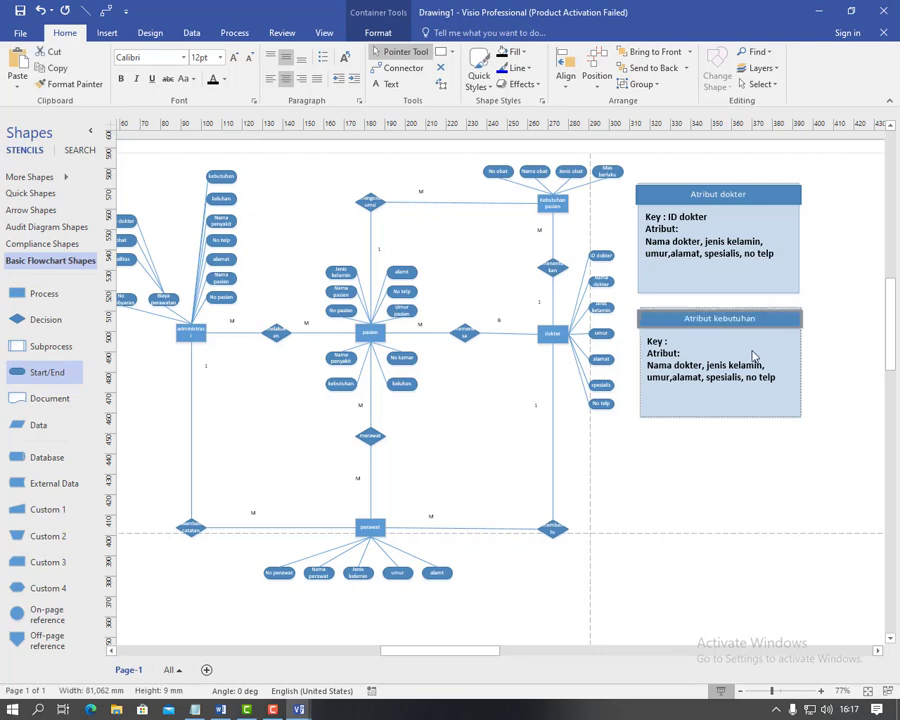
Enter "No obat" as the key in the Atribut kebutuhan container.
double_click(692, 364)
left_click(683, 350)
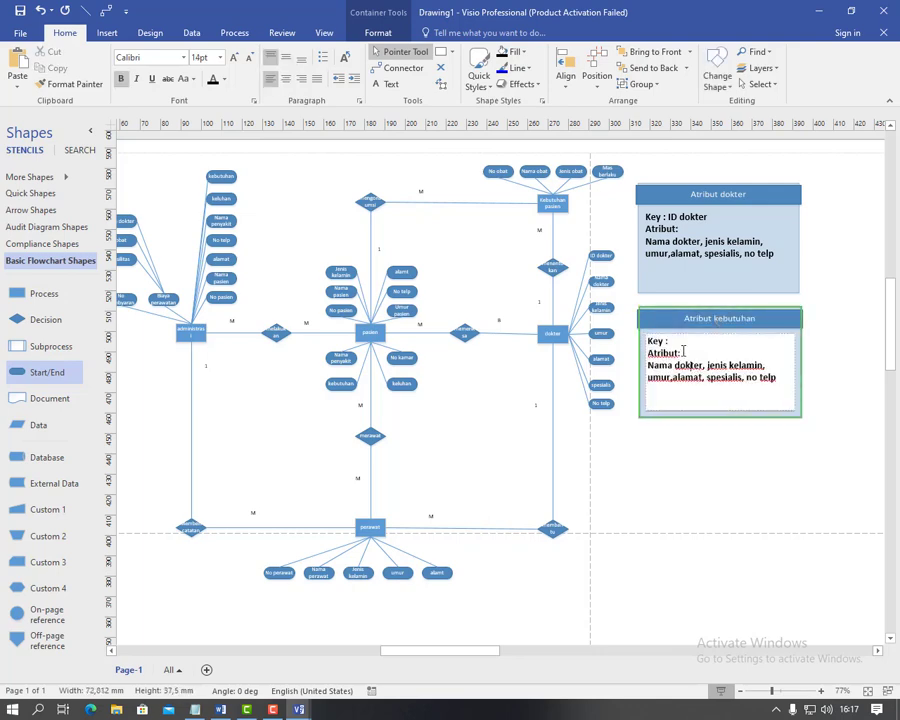
left_click(682, 342)
type("N")
Change "Nama dokter" to "Nama obat" in the attribute list of the Atribut kebutuhan container.
left_click(718, 367)
key("BackSpace")
key("BackSpace")
key("BackSpace")
key("BackSpace")
key("BackSpace")
key("BackSpace")
key("BackSpace")
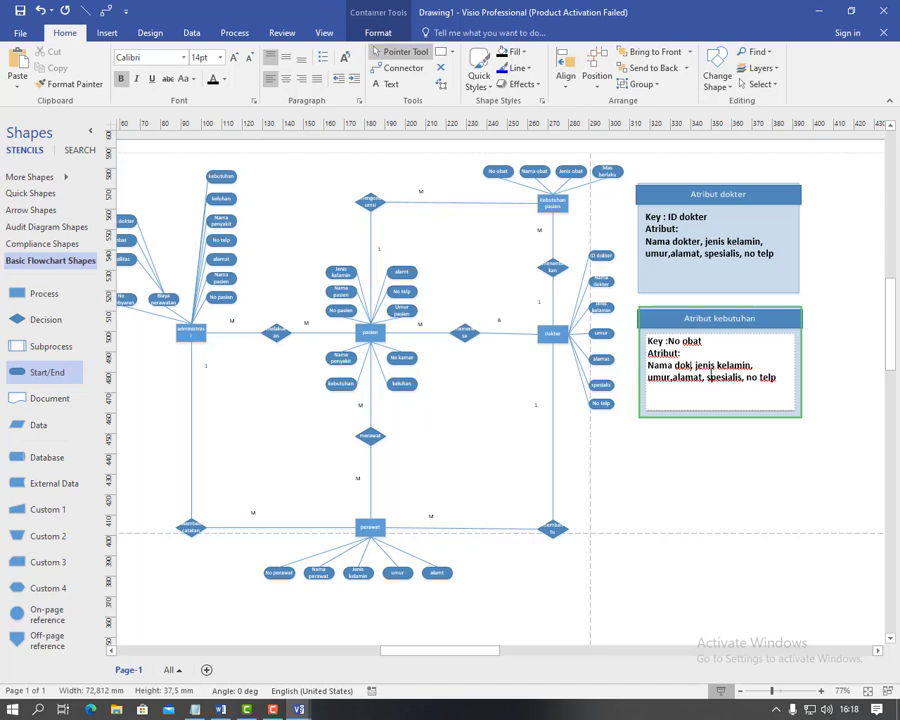
type("obat")
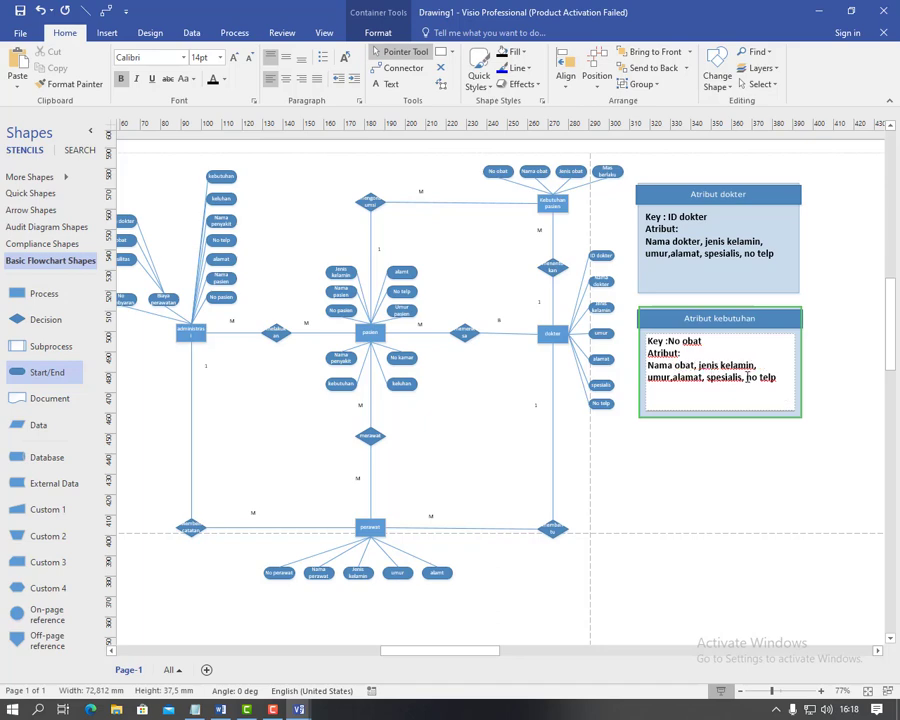
Replace "jenis kelamin" with "jenis obat" in the Atribut kebutuhan attribute list.
left_click(763, 366)
key("BackSpace")
key("BackSpace")
key("BackSpace")
key("BackSpace")
key("BackSpace")
key("BackSpace")
key("BackSpace")
key("BackSpace")
key("BackSpace")
key("BackSpace")
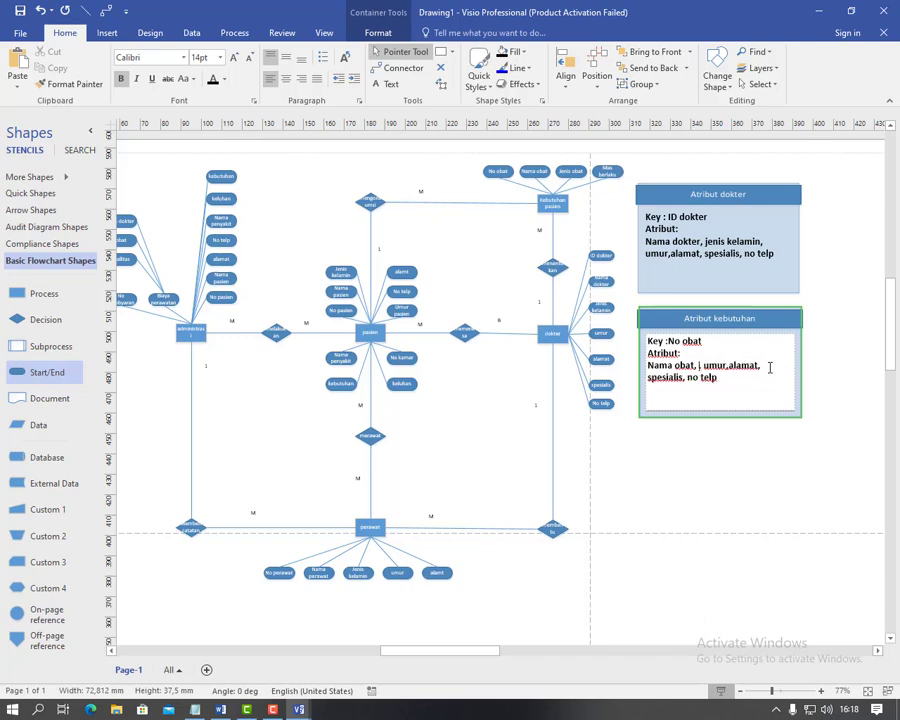
type("jenis oba")
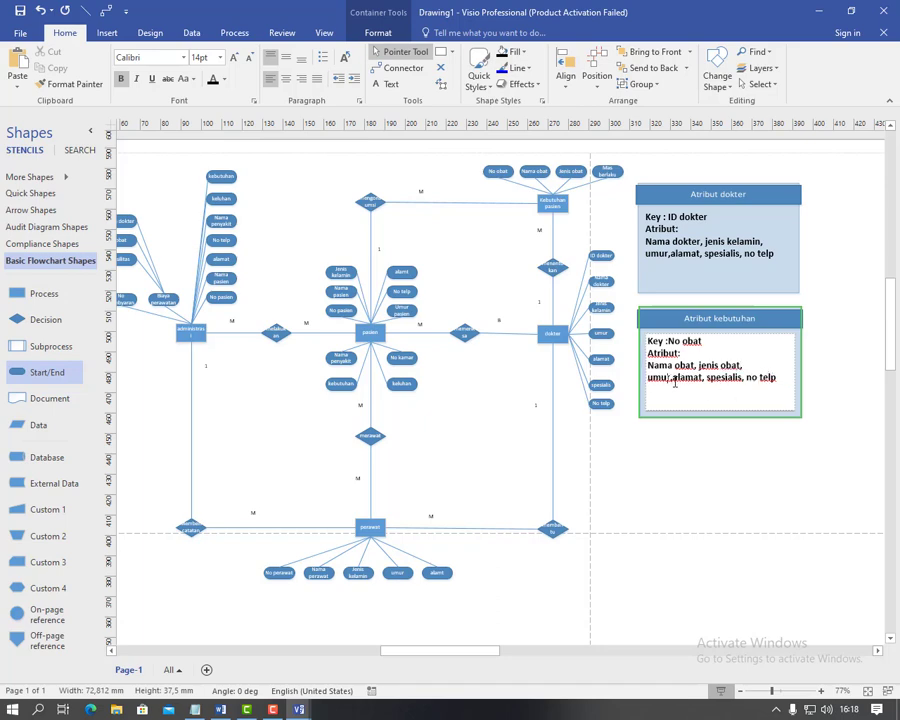
Replace "umur" with "masa berlaku" in the Atribut kebutuhan attribute list.
key("BackSpace")
key("BackSpace")
key("BackSpace")
key("BackSpace")
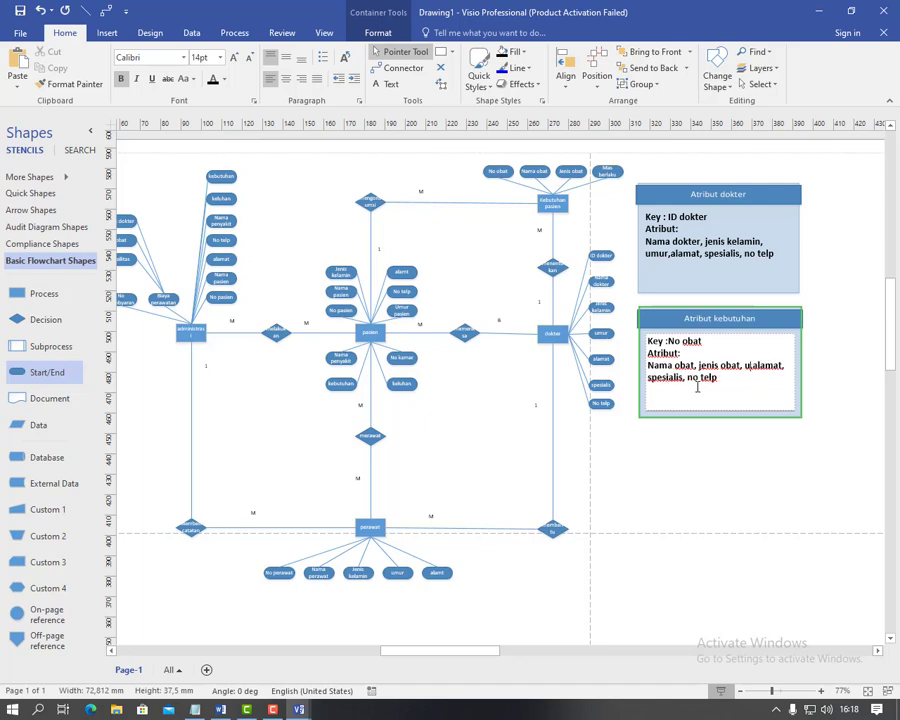
key("BackSpace")
type("masa berlak")
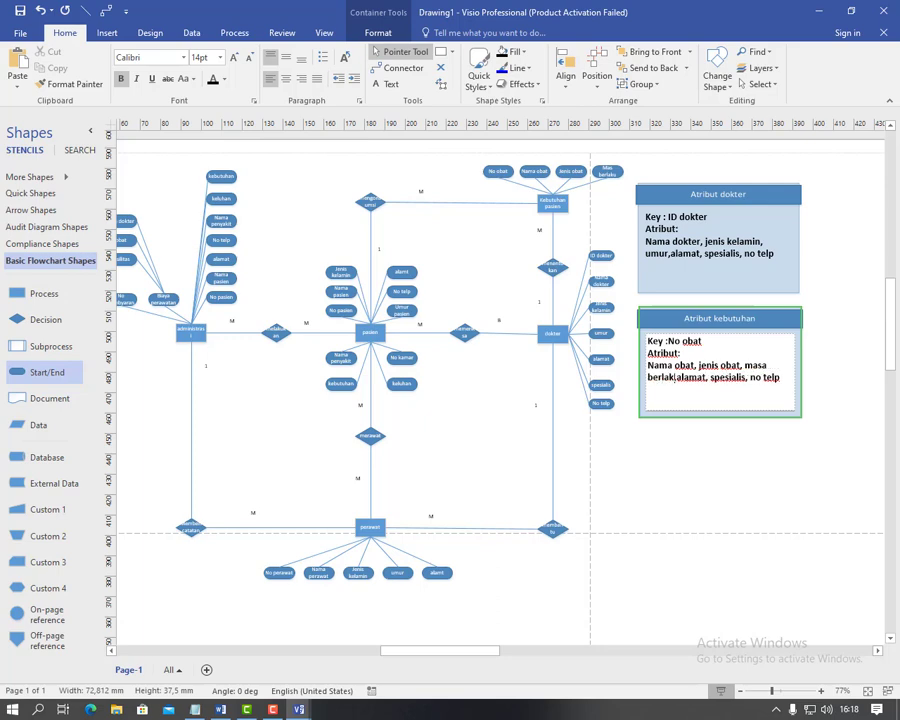
type("u")
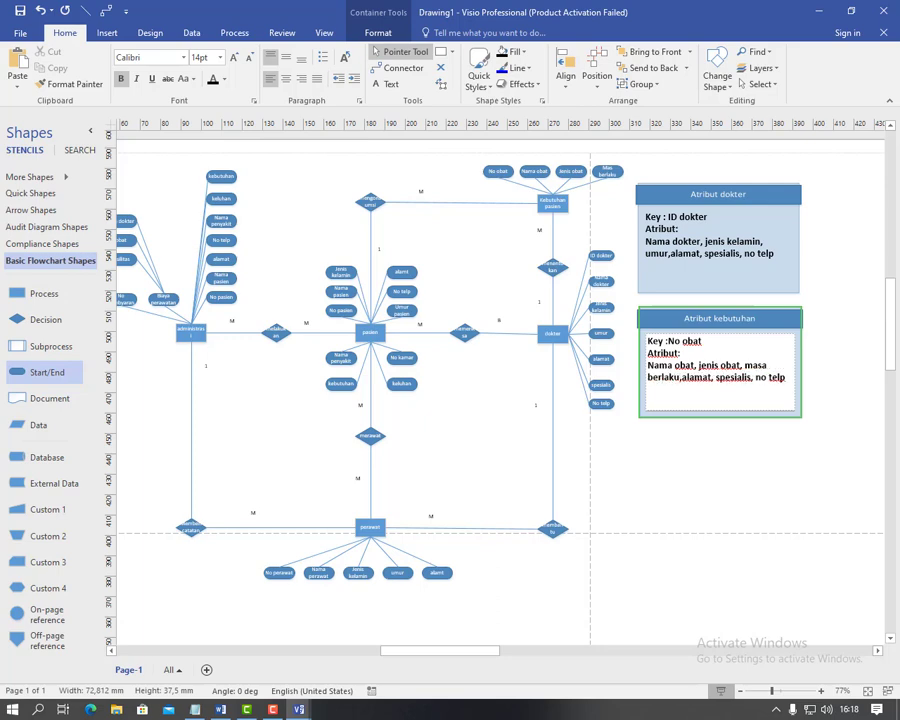
Delete the leftover "alamat, spesialis, no telp" from the end of the Atribut kebutuhan attribute list.
key("shift+Right")
key("shift+Right")
key("shift+Right")
key("shift+Right")
key("shift+Right")
key("shift+Right")
key("shift+Right")
key("shift+Right")
key("shift+Right")
key("shift+Right")
key("shift+Right")
key("shift+Right")
key("shift+Right")
key("shift+Right")
key("shift+Right")
key("shift+Right")
key("shift+Right")
key("shift+Right")
key("shift+Right")
key("shift+Right")
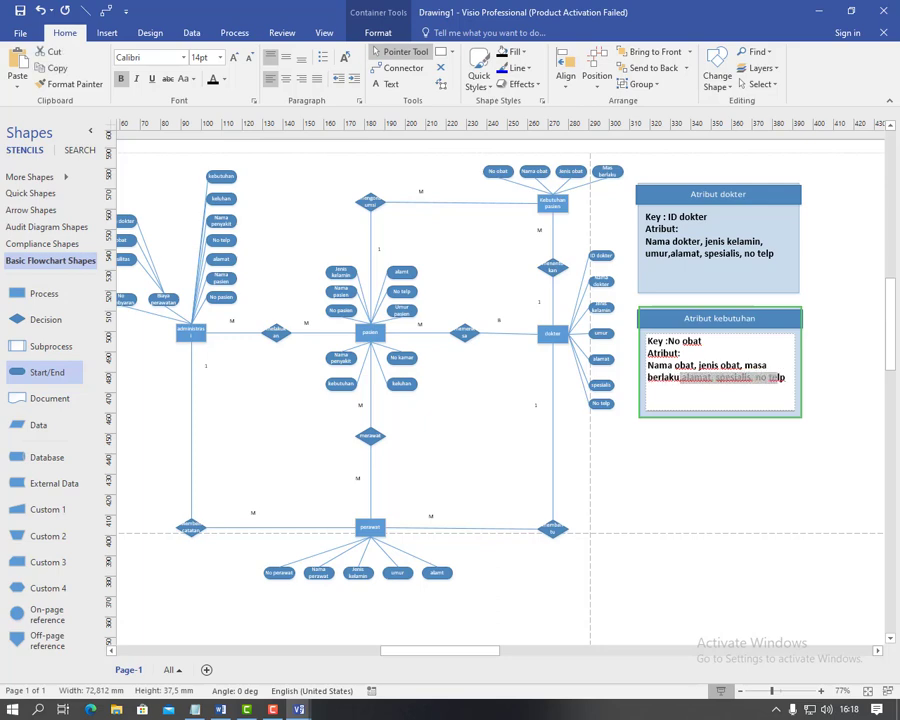
key("Delete")
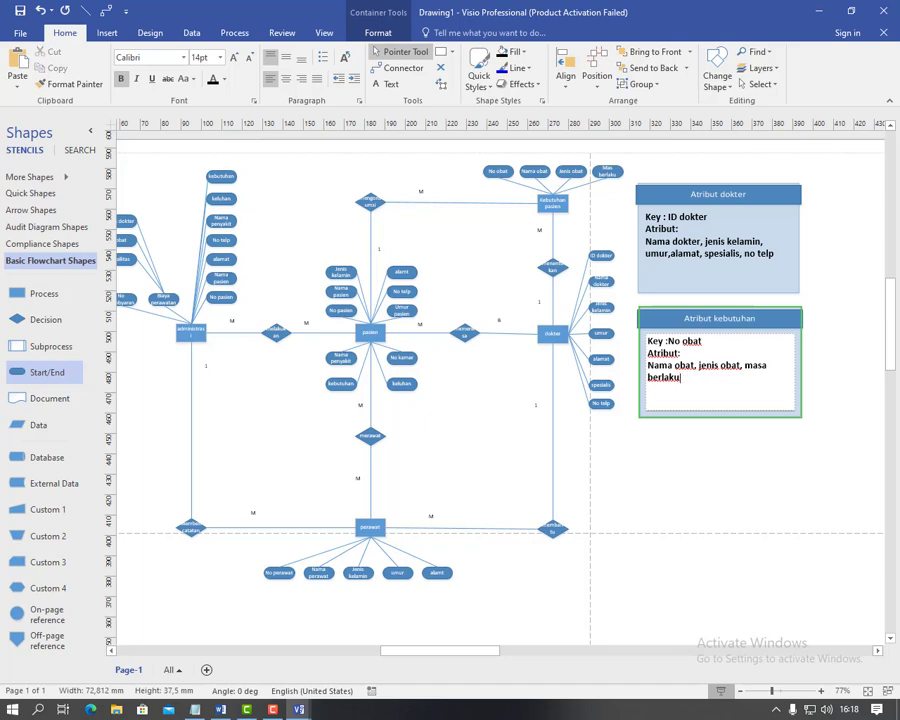
Paste another copy of the Atribut dokter container and place it directly below the Atribut kebutuhan container.
left_click(716, 449)
key("ctrl+v")
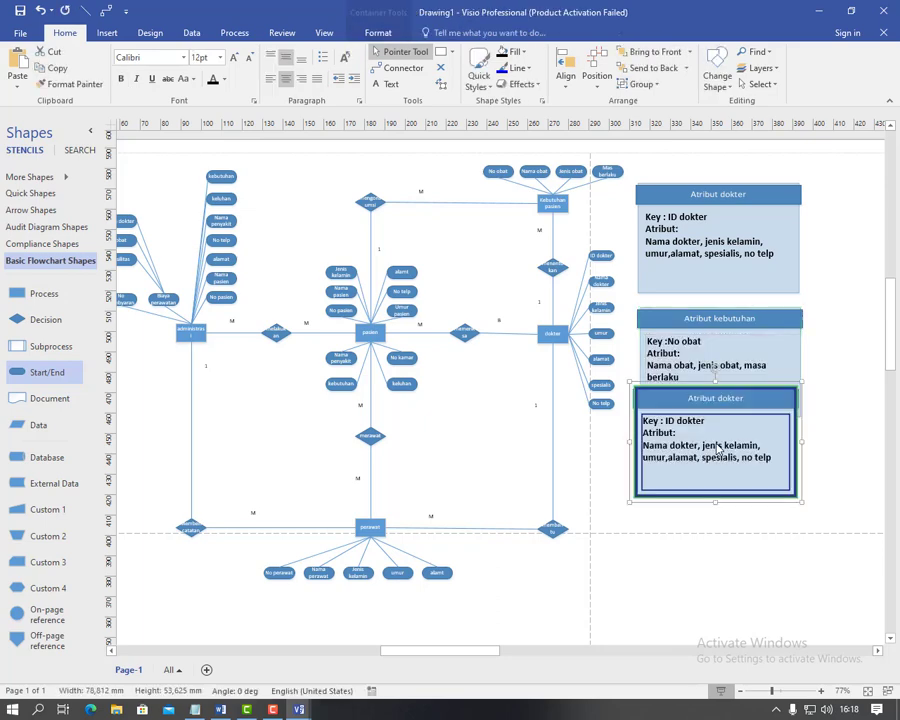
left_click_drag(716, 397, 728, 440)
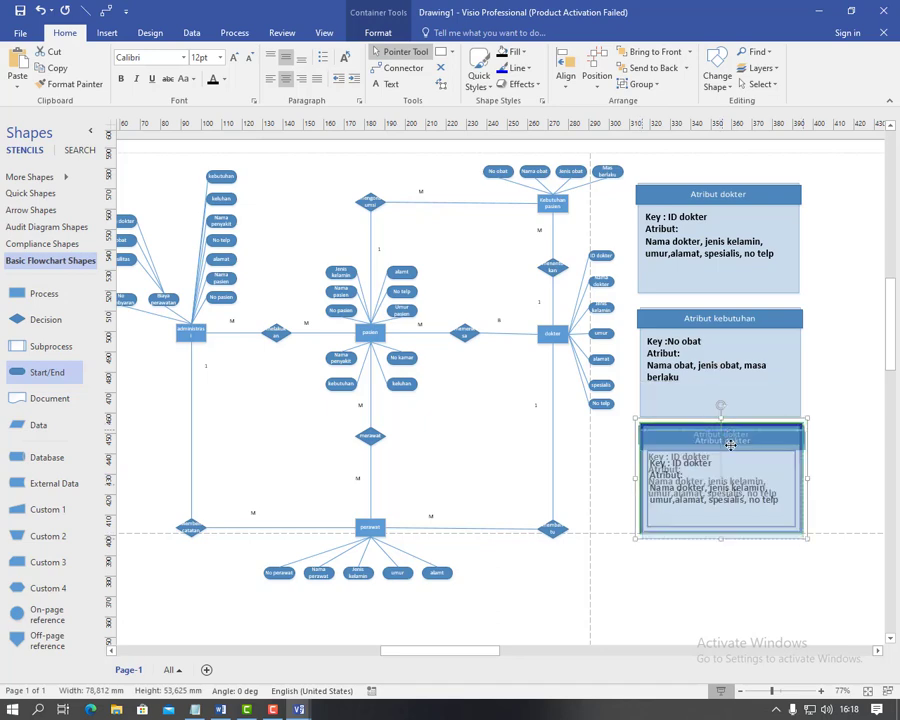
Change the heading of the newly pasted third container to "Atribut perawat".
double_click(733, 445)
left_click(751, 447)
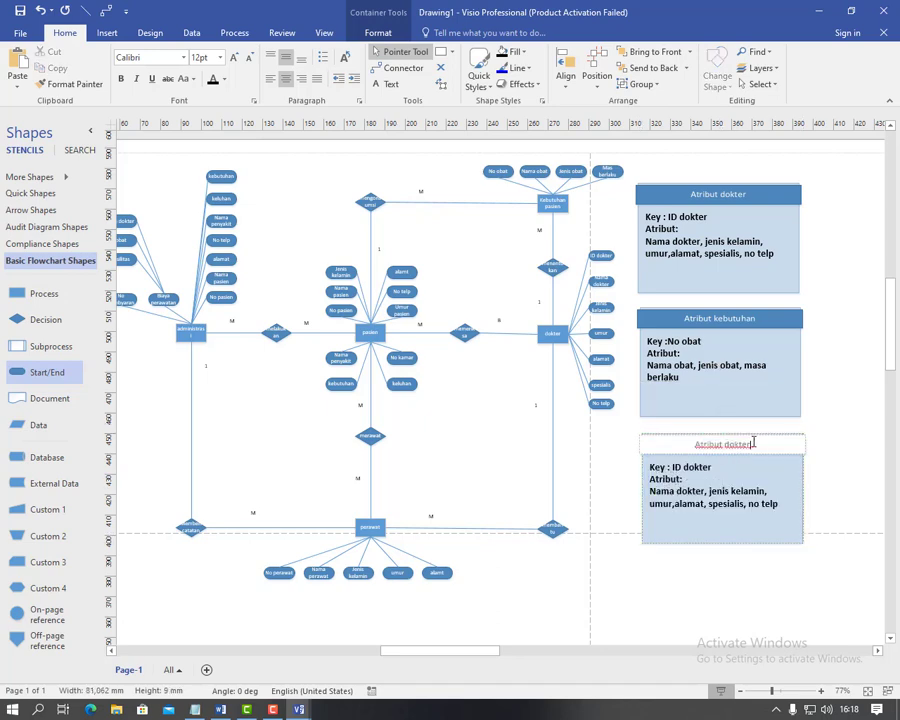
key("BackSpace")
key("BackSpace")
key("BackSpace")
key("BackSpace")
key("BackSpace")
key("BackSpace")
type("perawat")
left_click(737, 468)
Replace "ID dokter" with "no perawat" on the Key line of the Atribut perawat container.
double_click(713, 466)
key("ctrl+c")
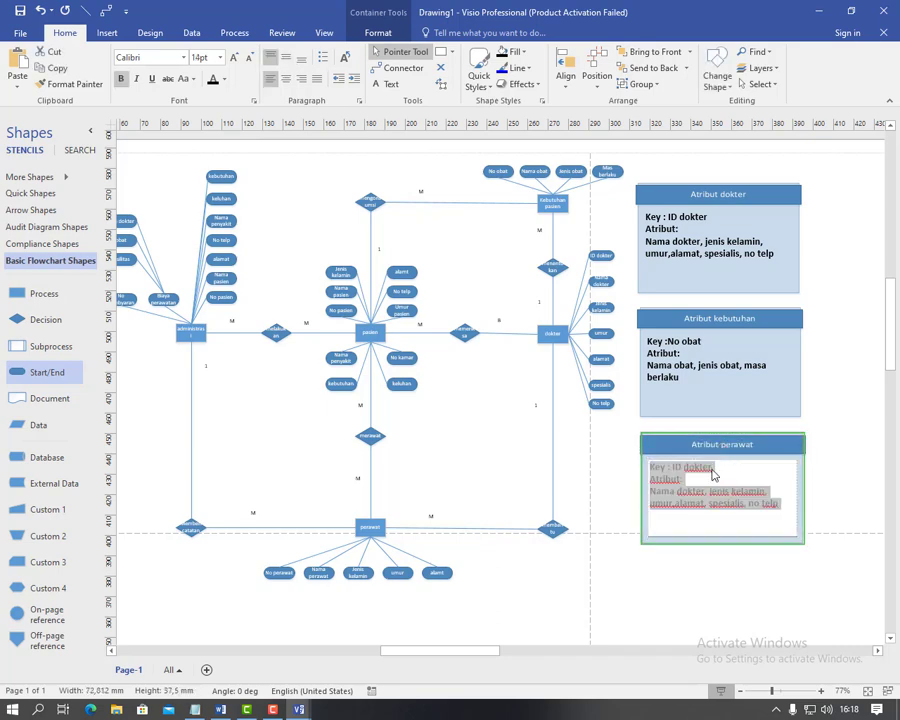
left_click(713, 466)
key("BackSpace")
key("BackSpace")
key("BackSpace")
key("BackSpace")
key("BackSpace")
key("BackSpace")
key("BackSpace")
key("BackSpace")
key("BackSpace")
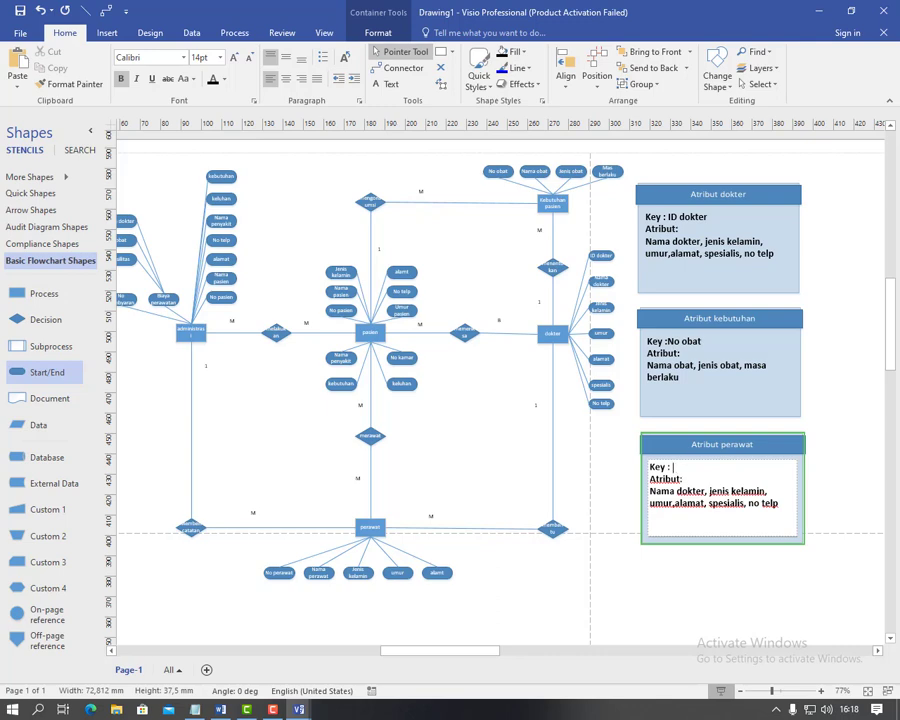
type("no perawat")
Replace the attribute list in the Atribut perawat container with "Nama perawat,jenis kelamin, umur, alamt".
left_click(651, 491)
left_click_drag(651, 491, 778, 503)
key("BackSpace")
type("Nama pe")
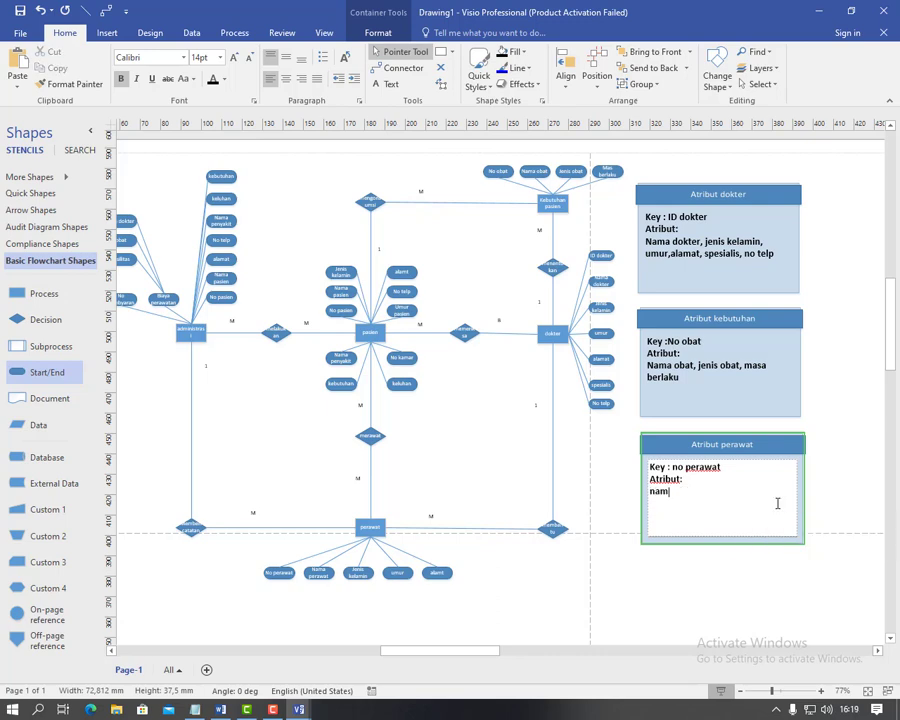
type("rawt")
type("at")
type(",jenis kel")
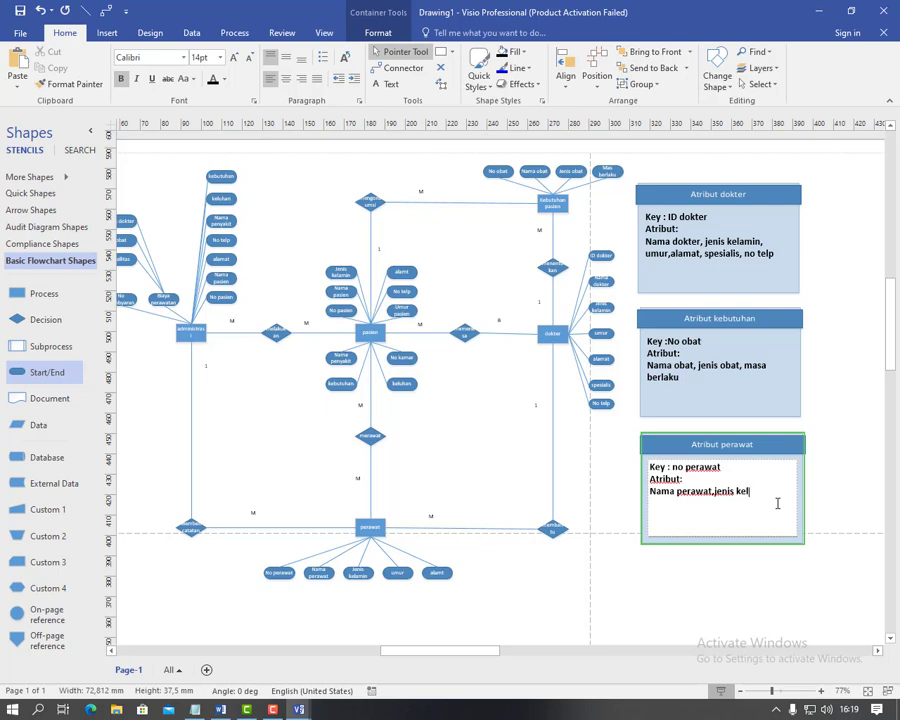
type("amin, umur, alamt")
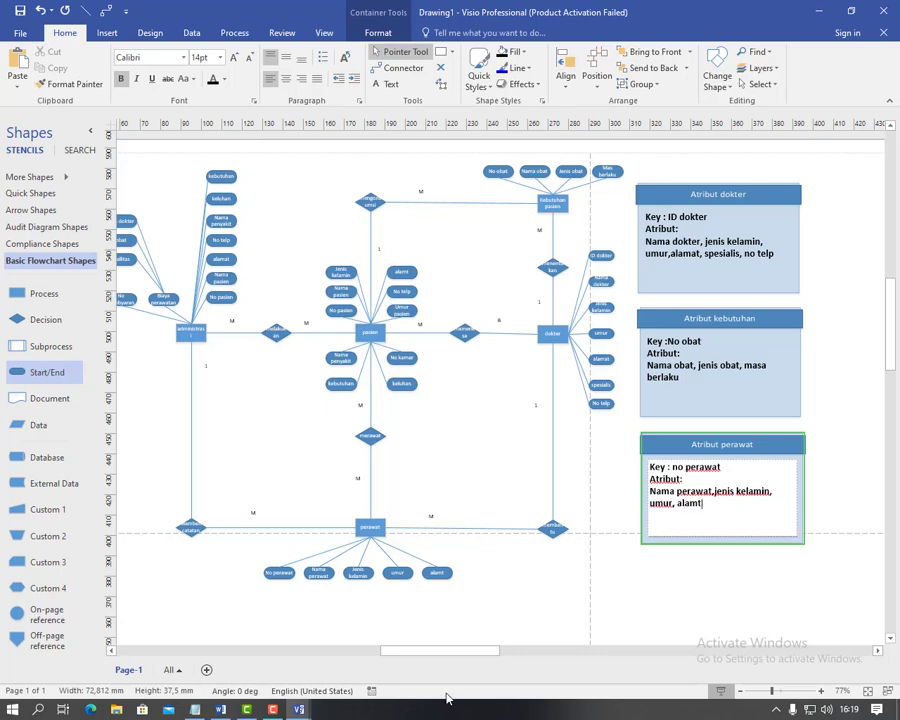
Paste another copy of the Atribut dokter container and place it beside the original, on its right side.
scroll(440, 649, "right", 3)
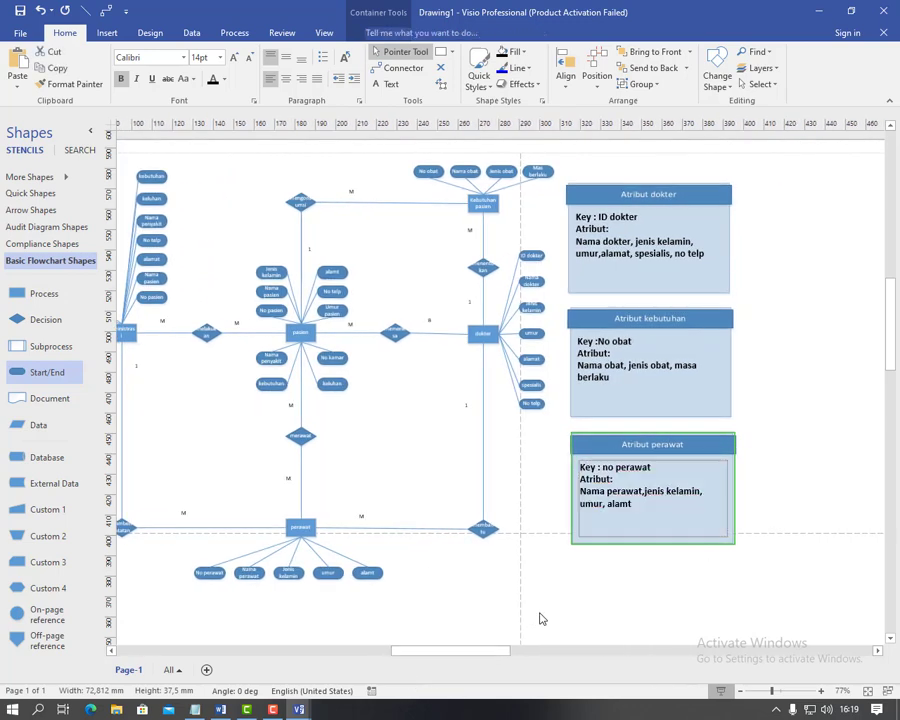
left_click(540, 612)
key("ctrl+v")
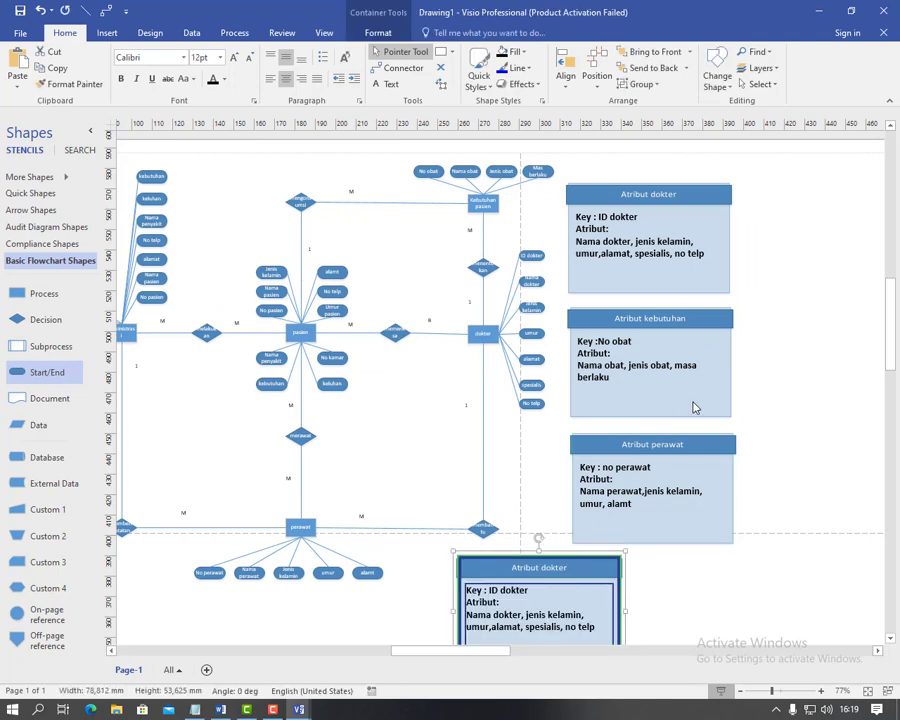
left_click_drag(517, 571, 806, 194)
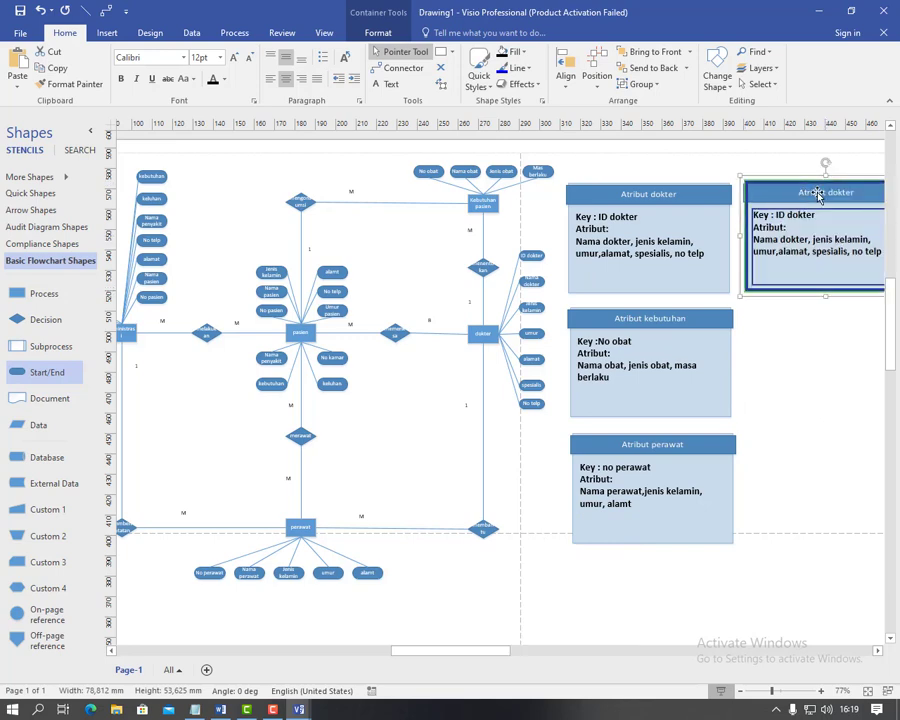
Change the heading of the container copy beside Atribut dokter to "Atribut pasien".
double_click(819, 195)
left_click(863, 194)
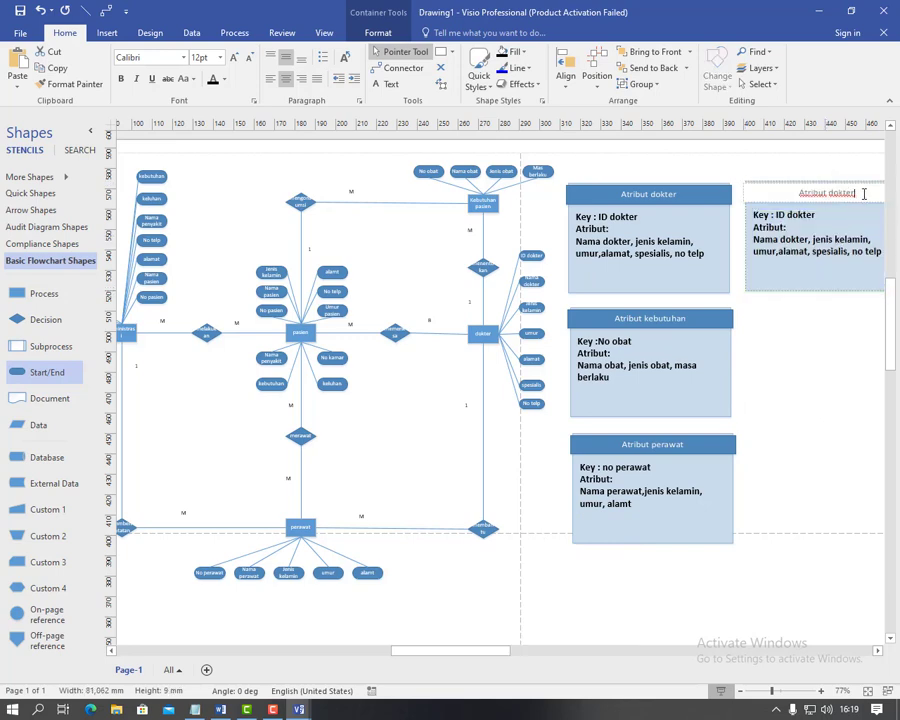
key("BackSpace")
key("BackSpace")
key("BackSpace")
key("BackSpace")
key("BackSpace")
key("BackSpace")
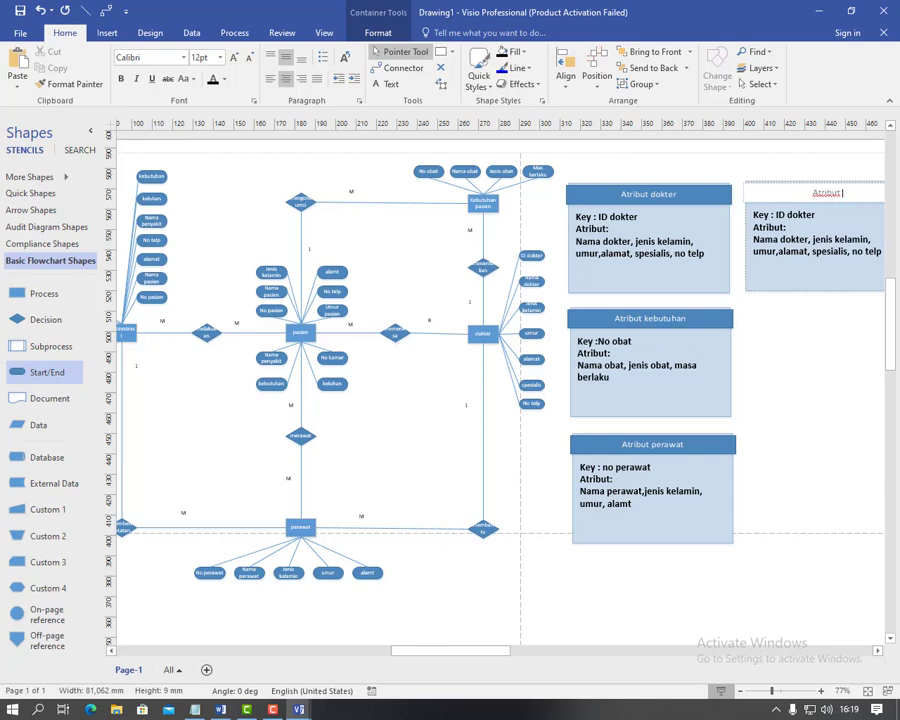
type("pasien")
Replace "ID dokter" with "no pasien" as the key in the Atribut pasien container, keeping "Atribut:" on its own line.
left_click(787, 241)
key("ctrl+v")
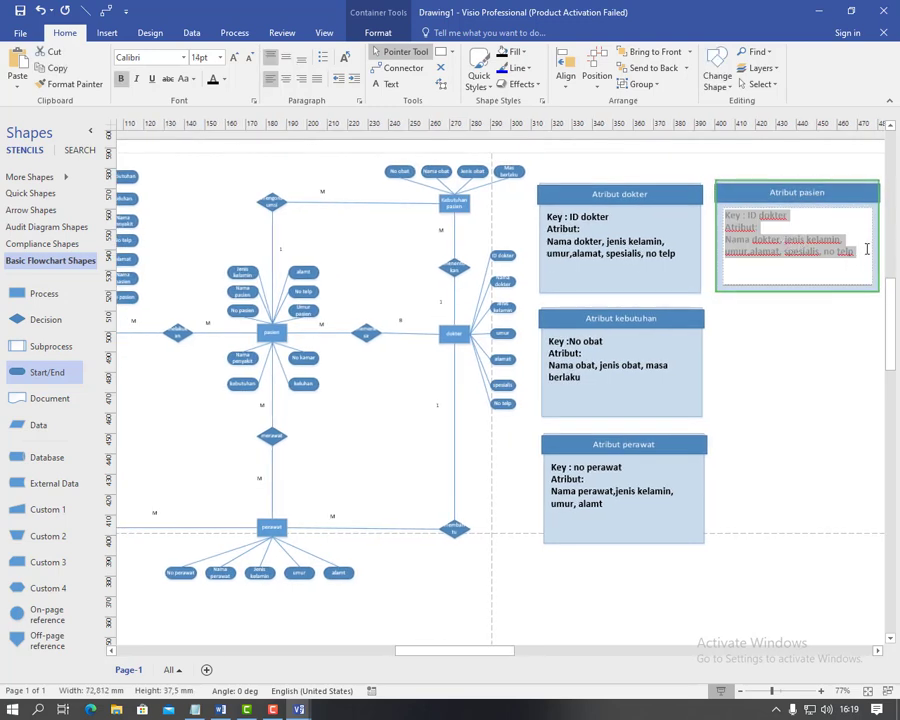
left_click(748, 215)
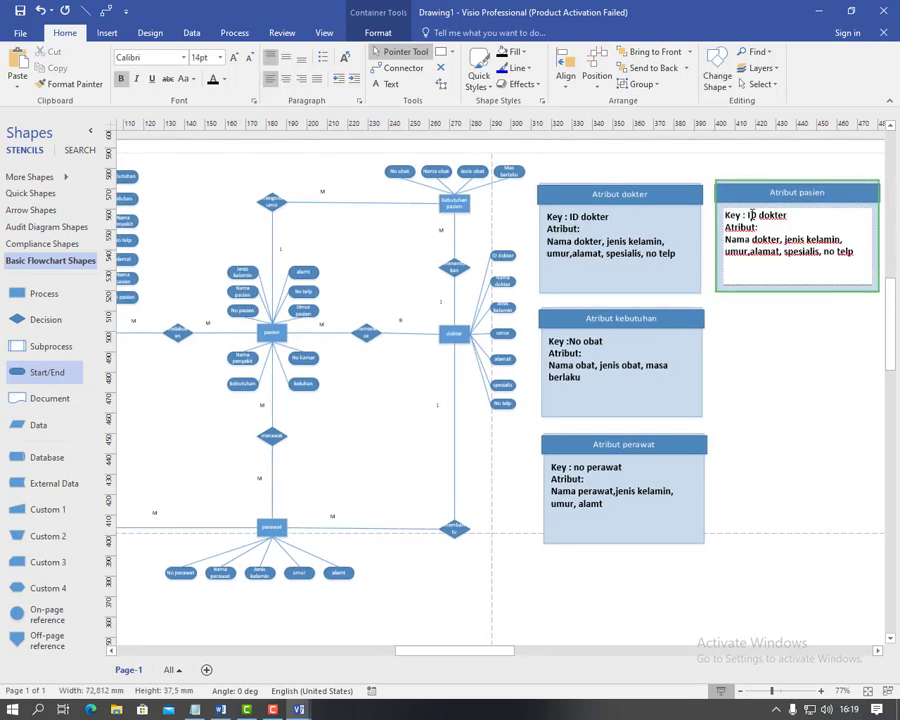
left_click_drag(748, 215, 790, 215)
key("Delete")
key("Delete")
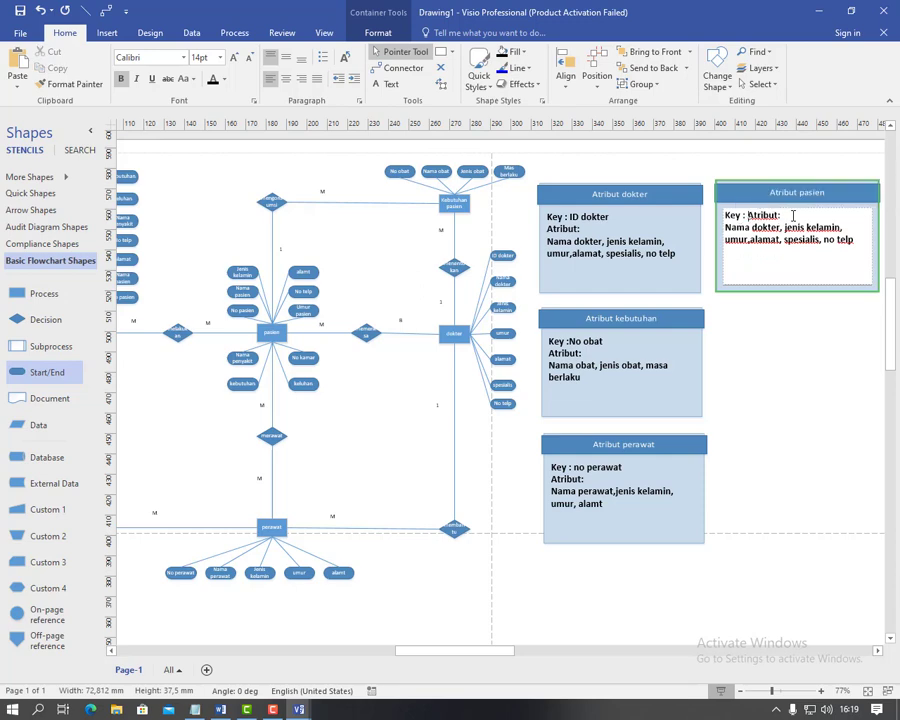
type("no pasien")
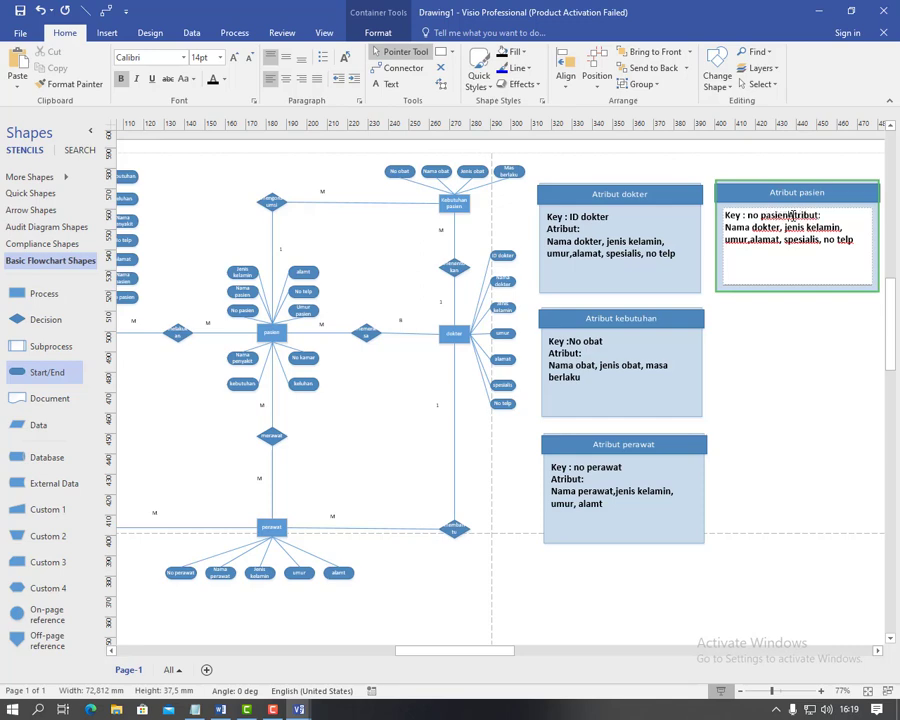
key("Return")
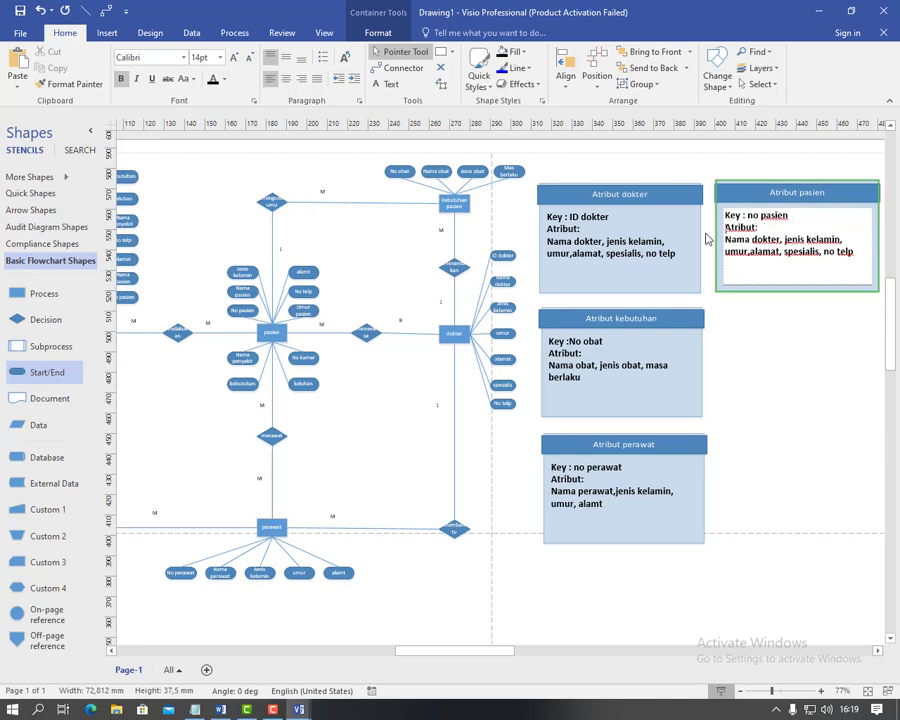
Replace the attribute list in the Atribut pasien container with "Nama pasien, jenis kelamin, umur pasien, no telp, alamt, nama penyakit, kebutuhan, no kamar, keluhan".
left_click_drag(724, 239, 846, 253)
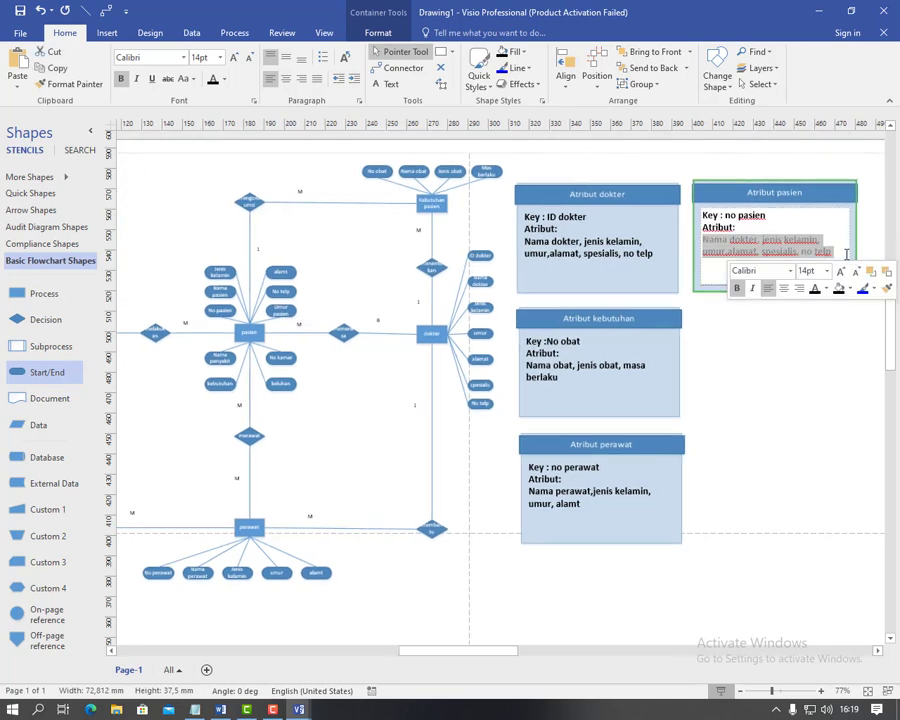
key("BackSpace")
type("Nama ")
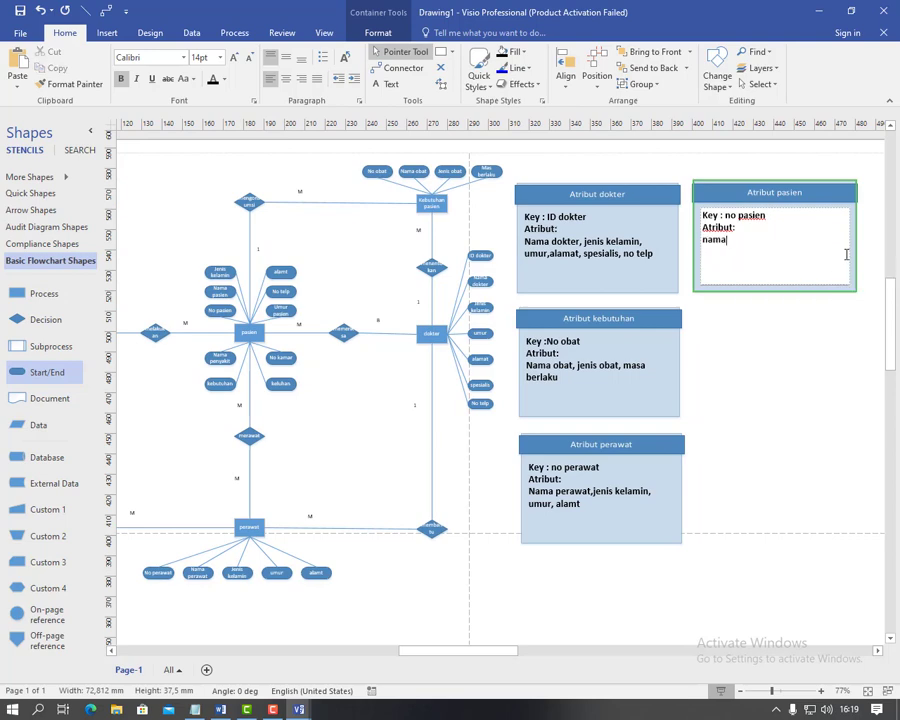
type("pasien, jenis ")
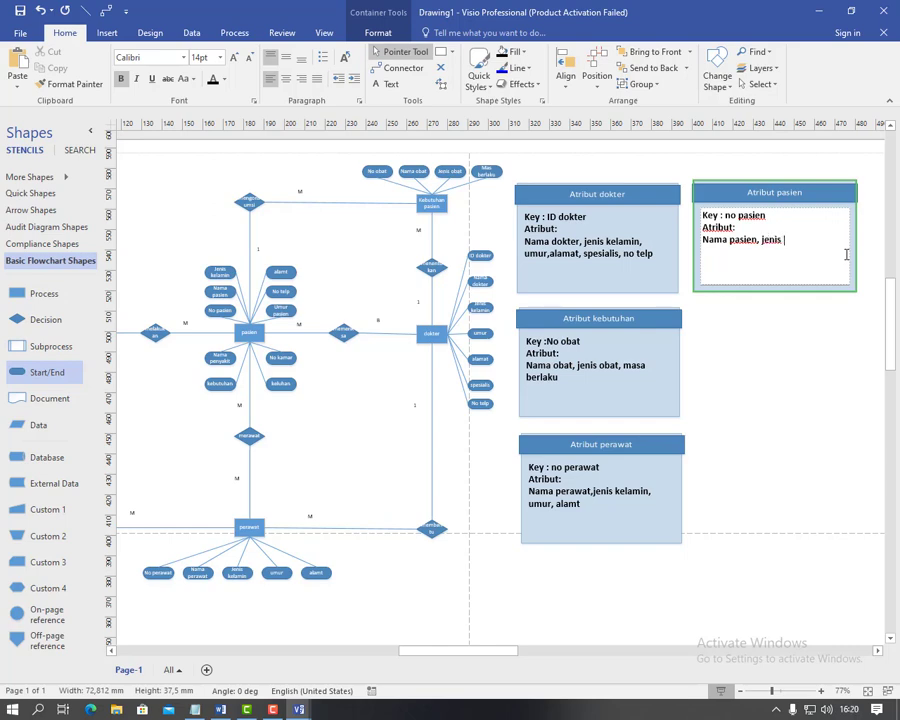
type("kelamin, umur pasien")
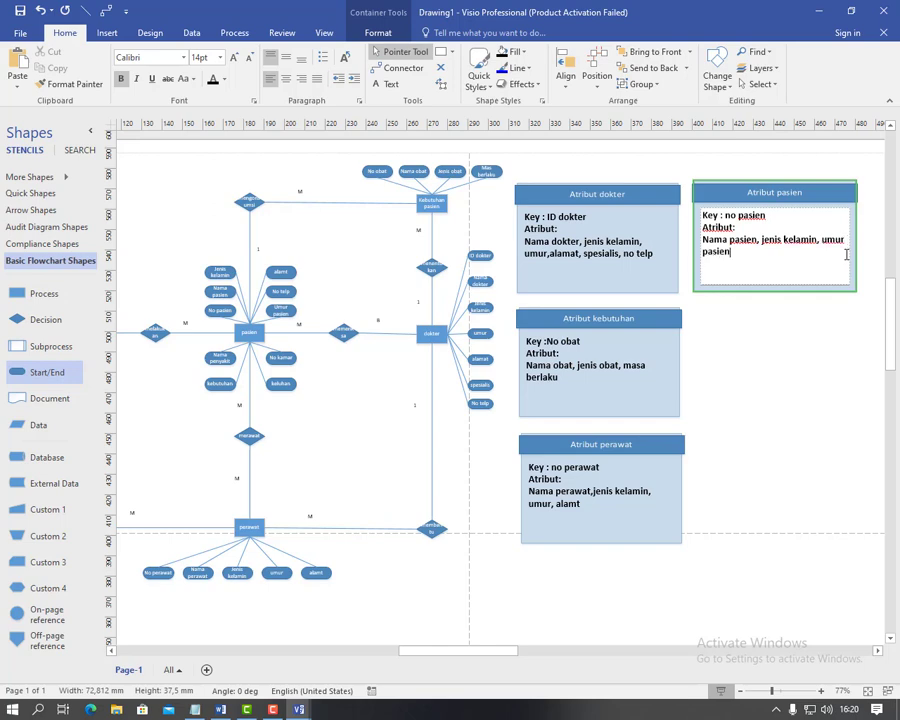
type(" no telp,")
key("Left")
key("BackSpace")
type(", alamt, nama penyaki")
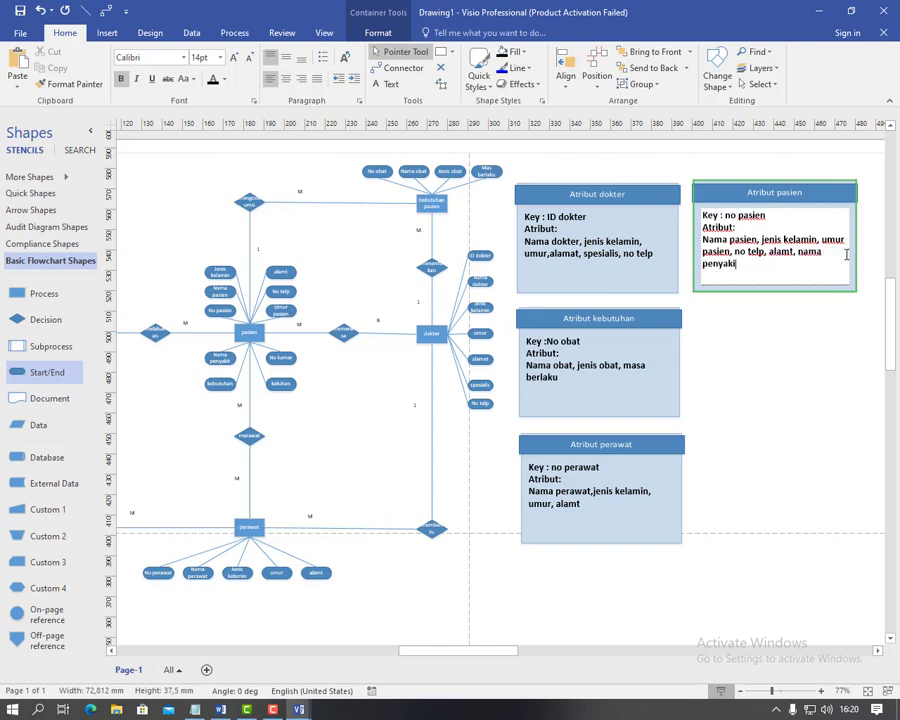
type("t, kebutuhan,  no kamar")
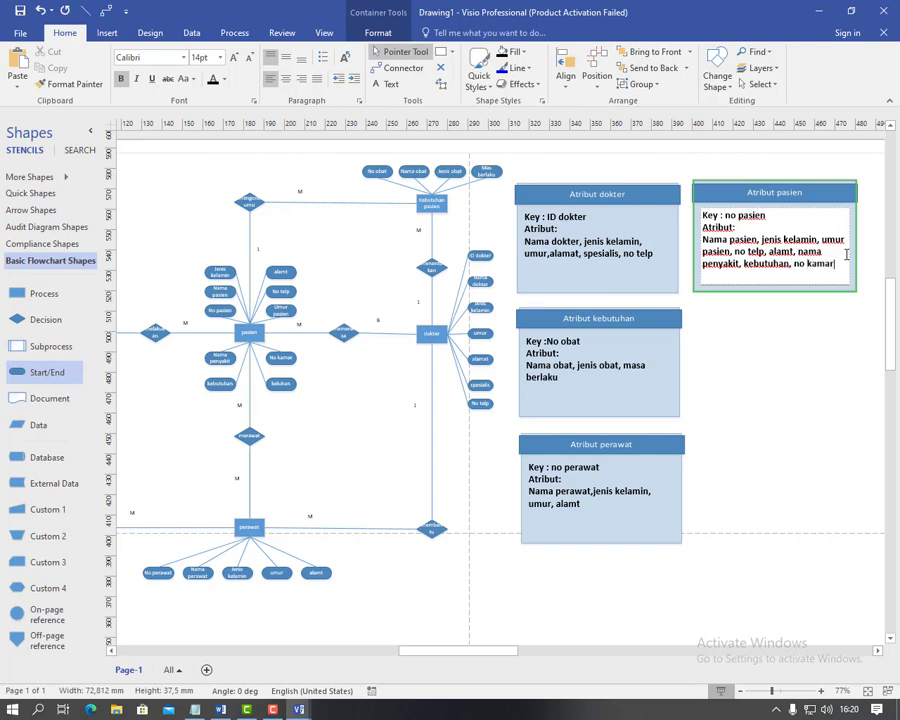
type(", keluhan")
Paste another copy of the Atribut dokter container and place it directly below Atribut pasien, level with Atribut kebutuhan.
left_click(767, 363)
key("ctrl+v")
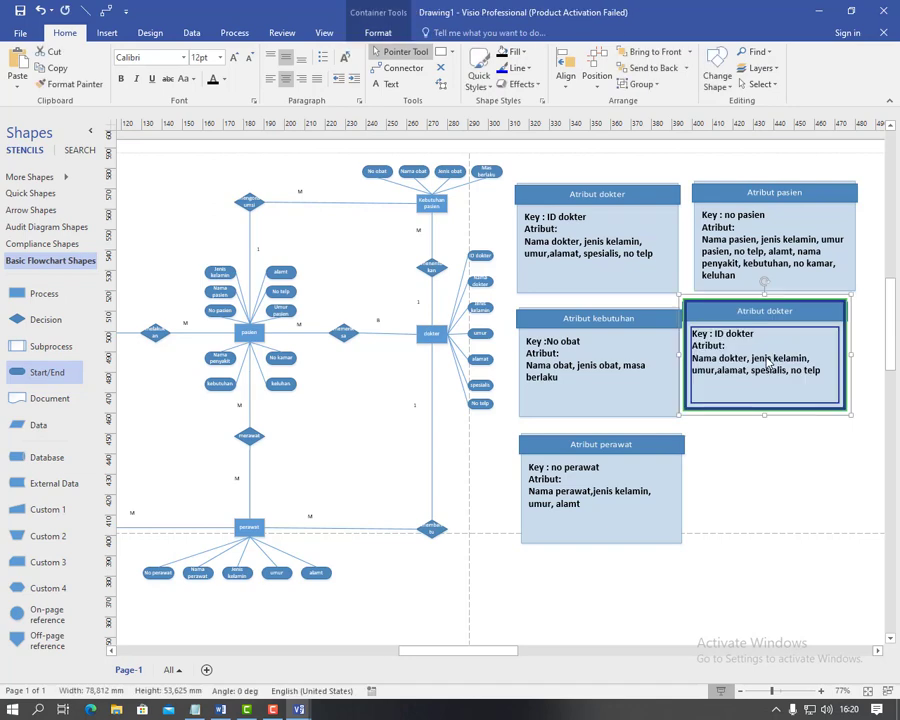
mouse_move(742, 311)
left_mouse_down()
mouse_move(750, 332)
mouse_move(754, 320)
left_mouse_up()
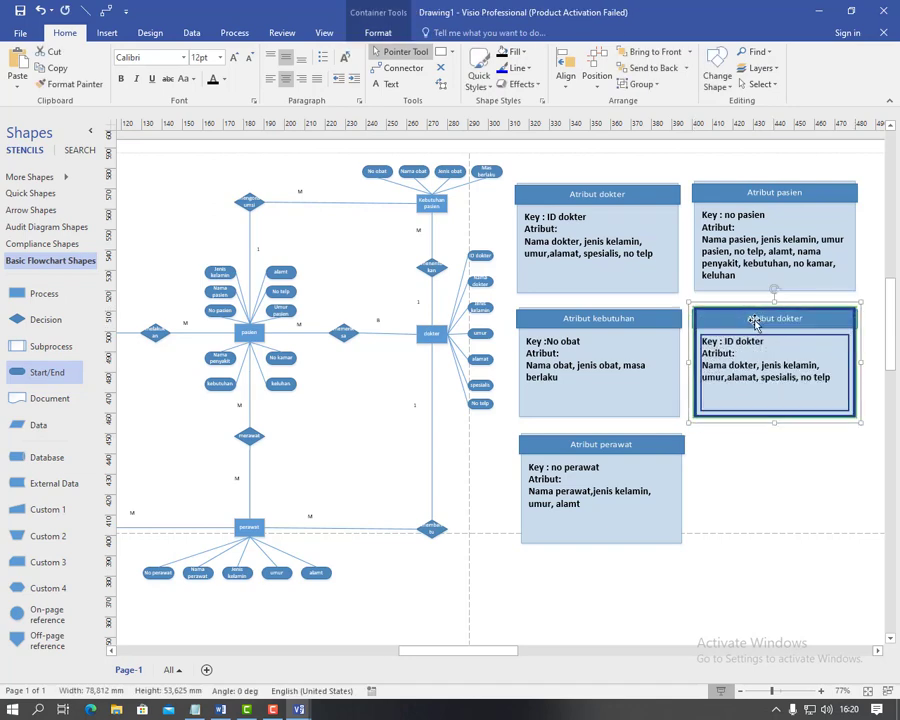
Change the heading of the container copy below Atribut pasien to "Atribut administrasi".
double_click(803, 319)
left_click(804, 319)
key("BackSpace")
key("BackSpace")
key("BackSpace")
key("BackSpace")
key("BackSpace")
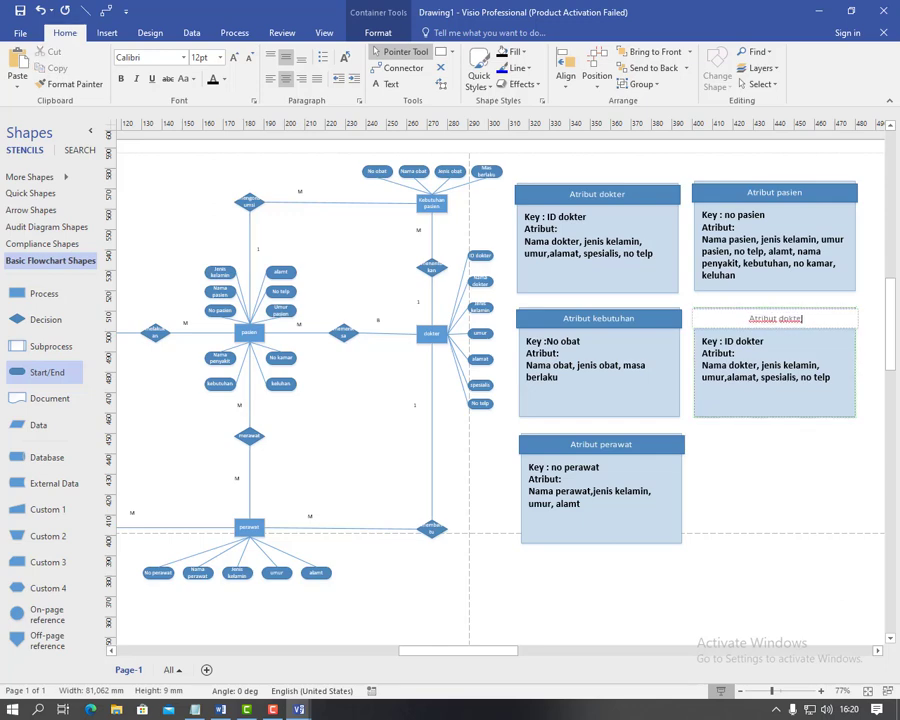
key("BackSpace")
type("admni")
key("BackSpace")
key("BackSpace")
type("inistrasi")
Replace "ID dokter" with "no pembayaran" as the key in the Atribut administrasi container.
left_click(768, 343)
double_click(768, 343)
left_click(768, 341)
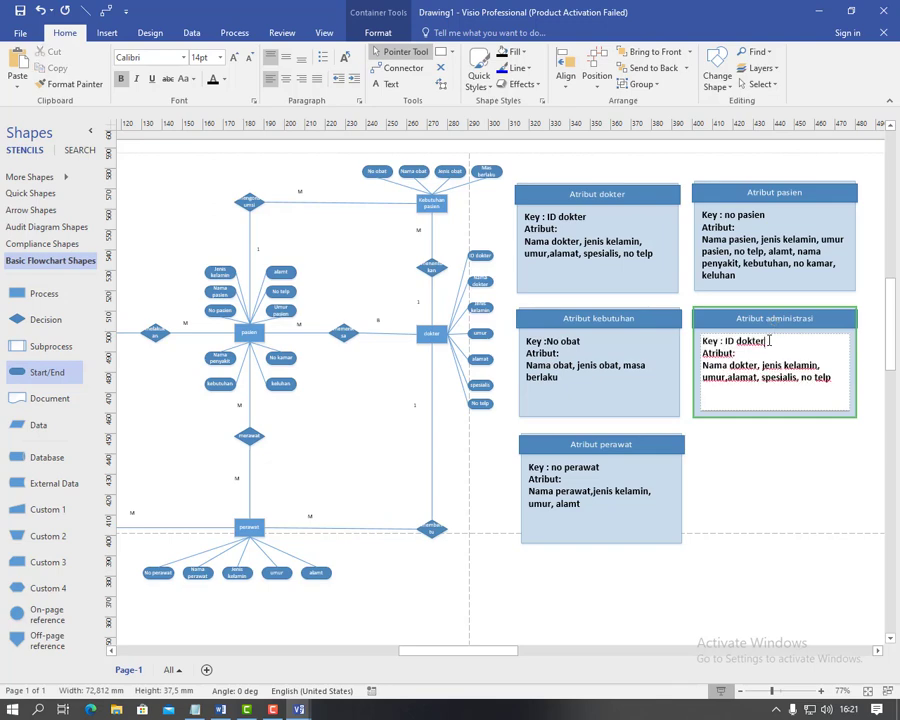
key("BackSpace")
key("BackSpace")
key("BackSpace")
key("BackSpace")
key("BackSpace")
key("BackSpace")
key("BackSpace")
key("BackSpace")
key("BackSpace")
type("no pembayaran")
Replace the copied doctor attributes in the Atribut administrasi container with "No pasien, nama pasien, alamt,no telp".
left_click_drag(703, 367, 842, 379)
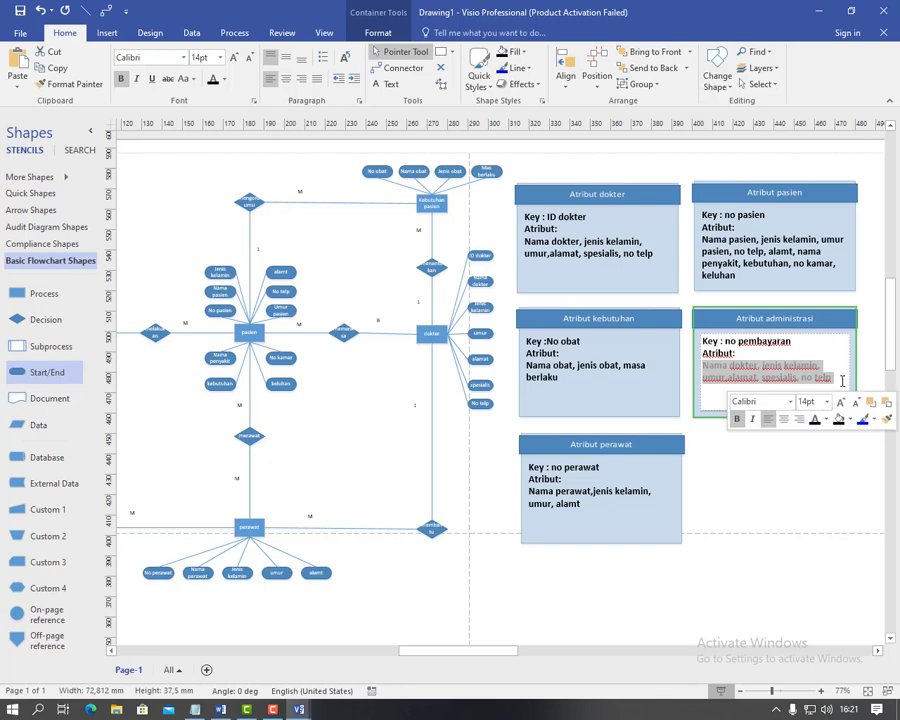
key("Delete")
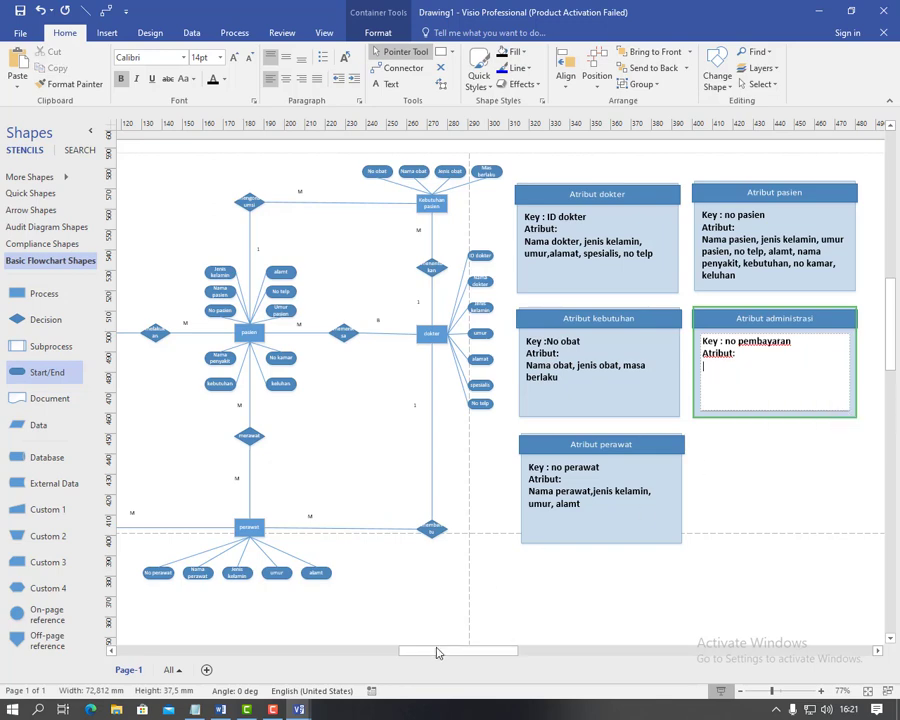
mouse_move(428, 651)
left_mouse_down()
mouse_move(411, 656)
mouse_move(452, 636)
left_mouse_up()
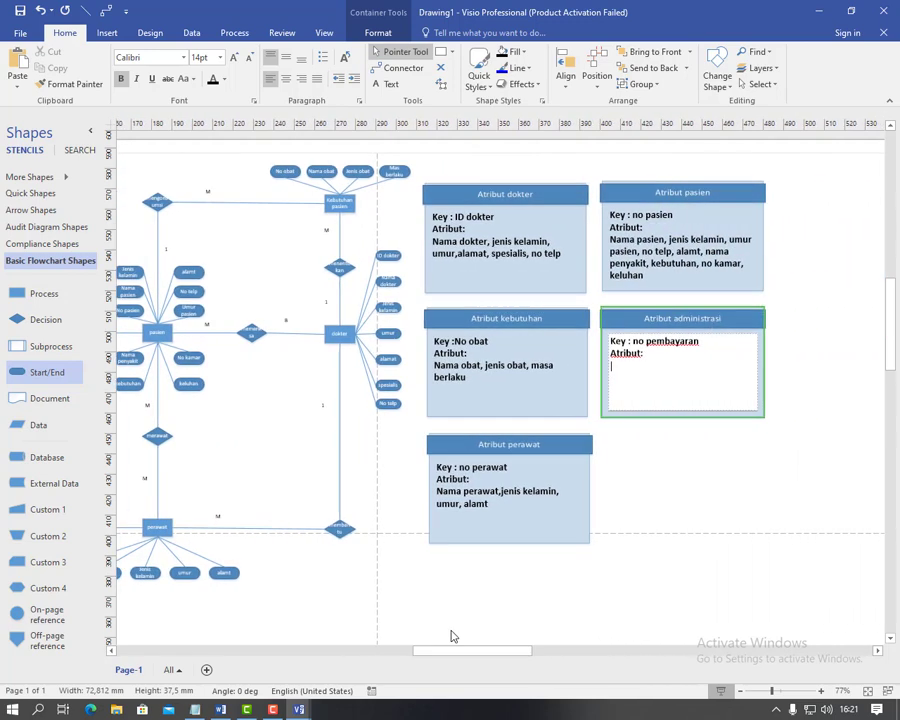
key("Return")
type("No ")
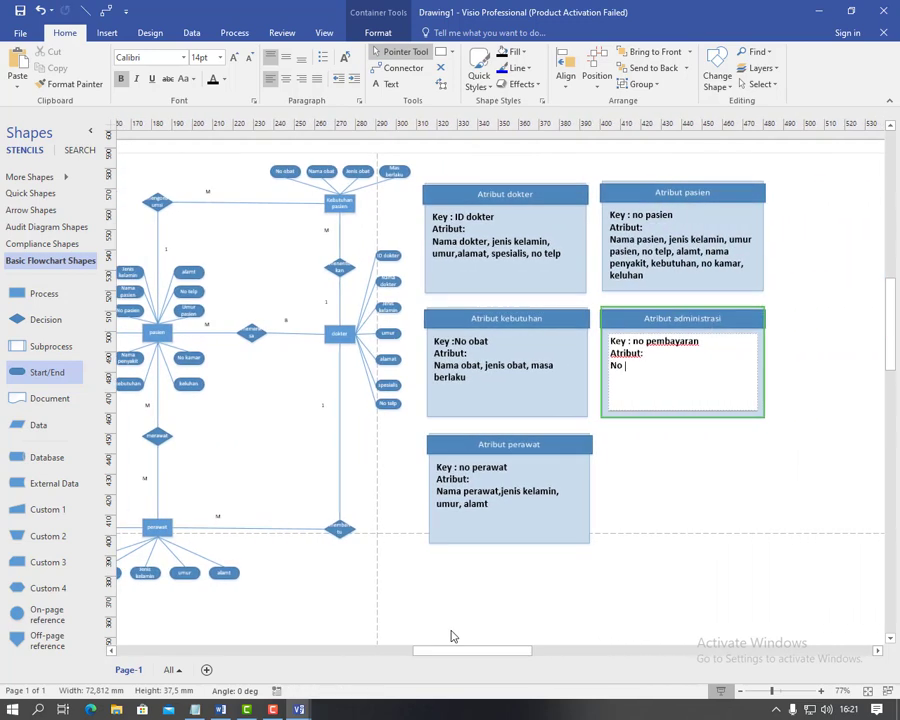
type("ppa")
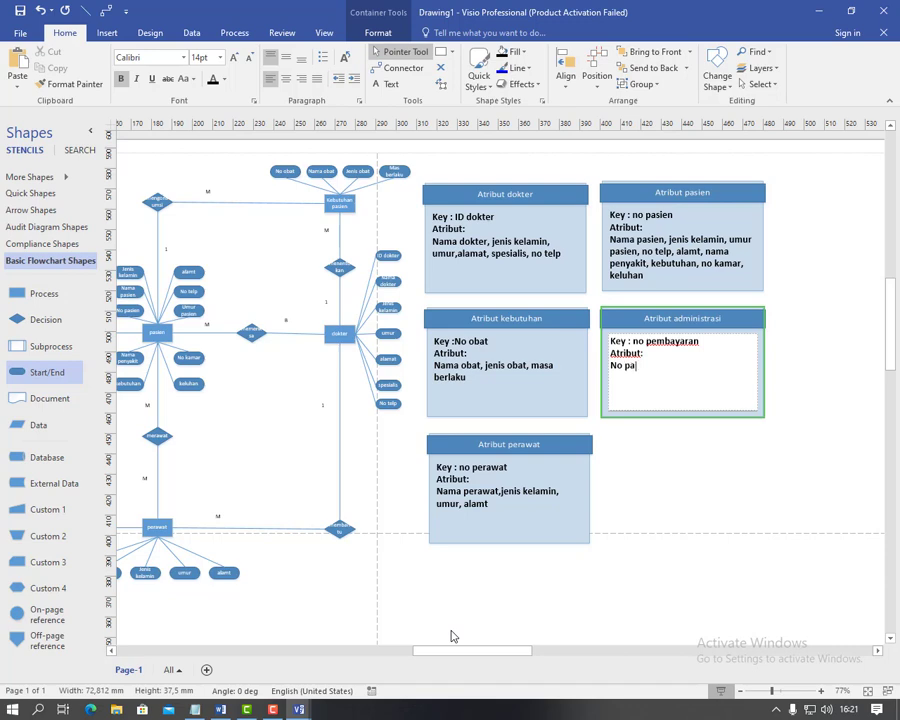
type("sien, nama pasien")
mouse_move(420, 648)
left_mouse_down()
mouse_move(377, 648)
mouse_move(420, 645)
left_mouse_up()
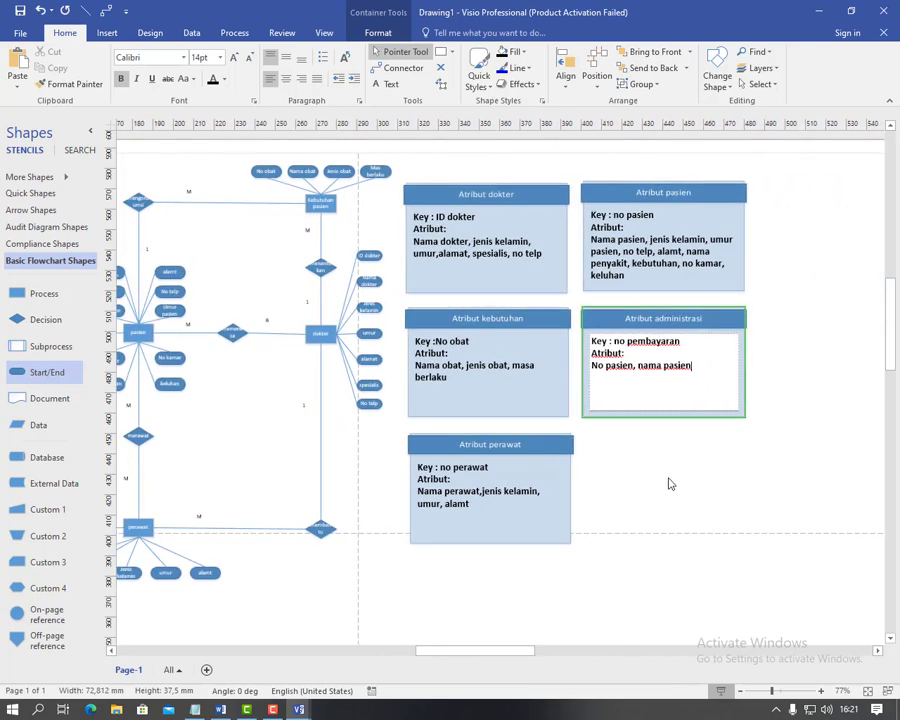
type("amt,no telp")
Append ",nama penyakit,kebutuhan,keluhan,biaya perawtan" to the attribute list in the Atribut administrasi container and finish editing its text.
scroll(502, 615, "up", 1)
mouse_move(454, 657)
left_mouse_down()
mouse_move(416, 653)
mouse_move(459, 633)
left_mouse_up()
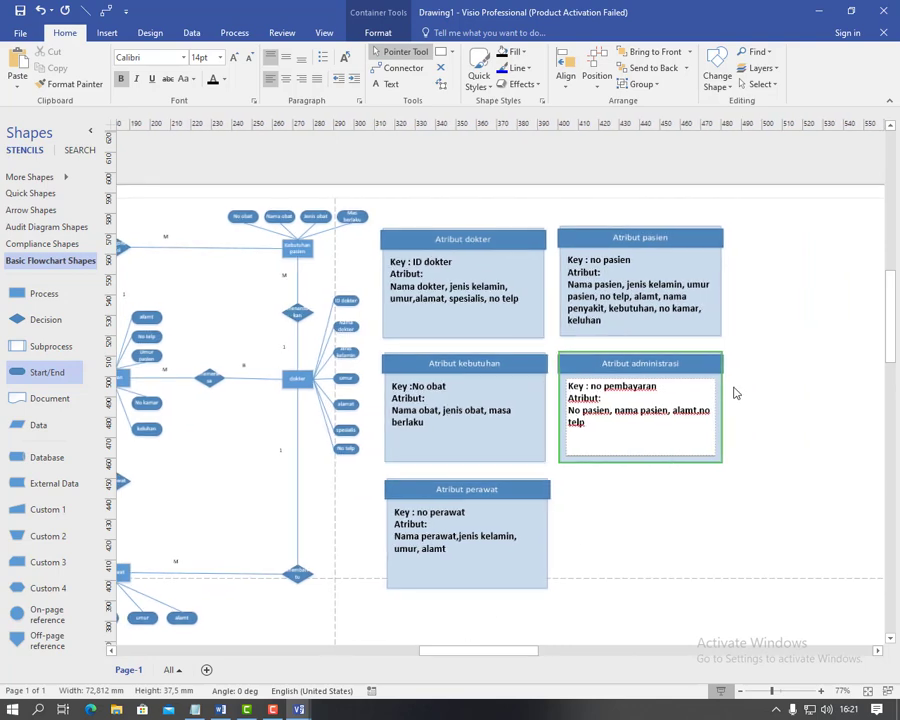
type(",nama penyakit,kebutuh")
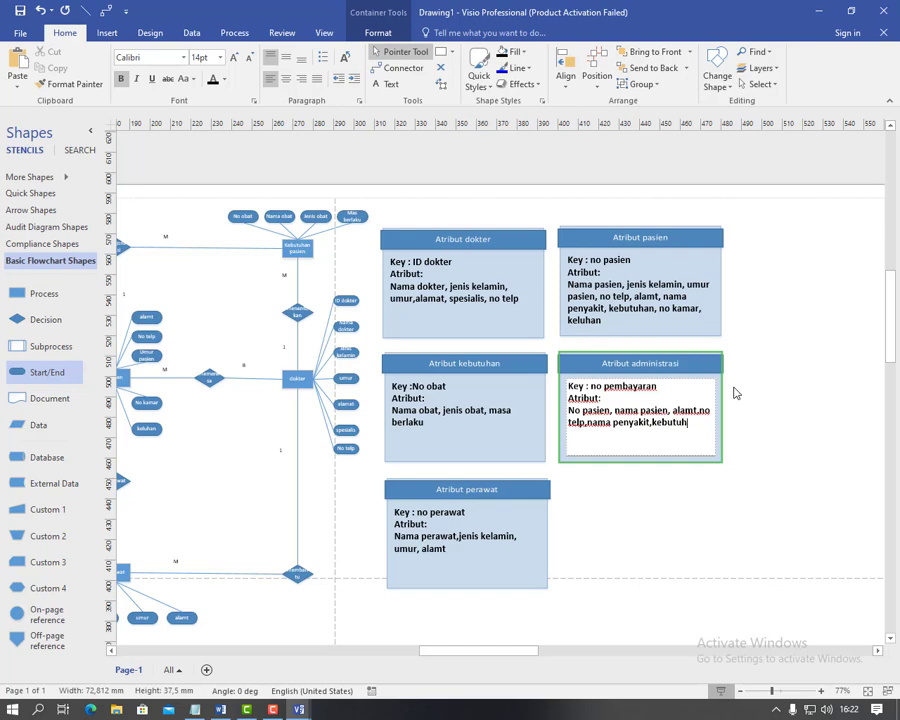
type("an,keluhan")
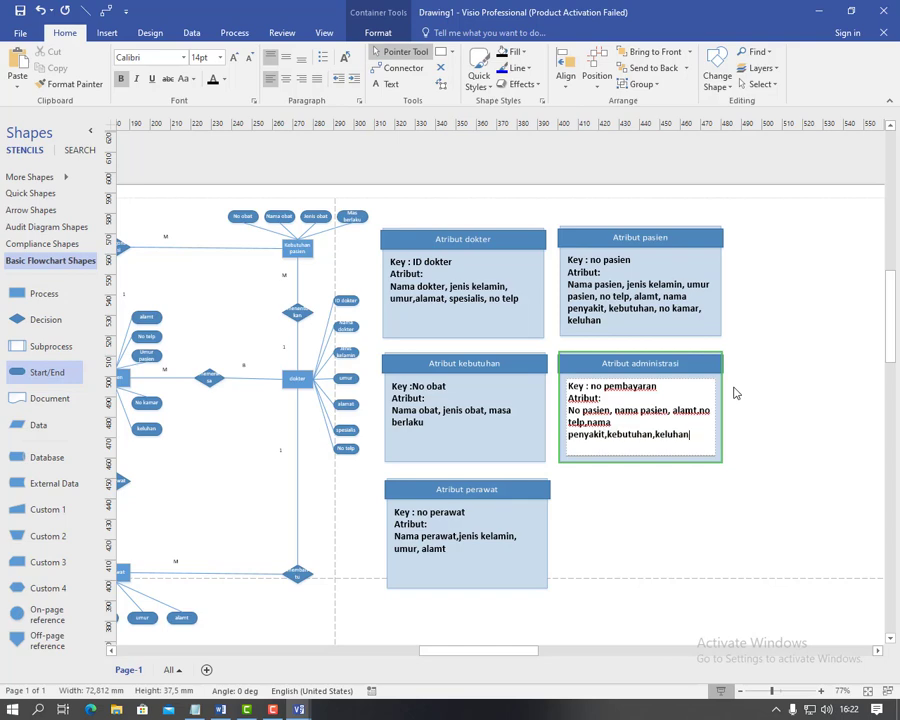
mouse_move(506, 652)
left_mouse_down()
mouse_move(478, 656)
mouse_move(518, 655)
mouse_move(516, 647)
mouse_move(468, 665)
mouse_move(512, 648)
left_mouse_up()
type("ia")
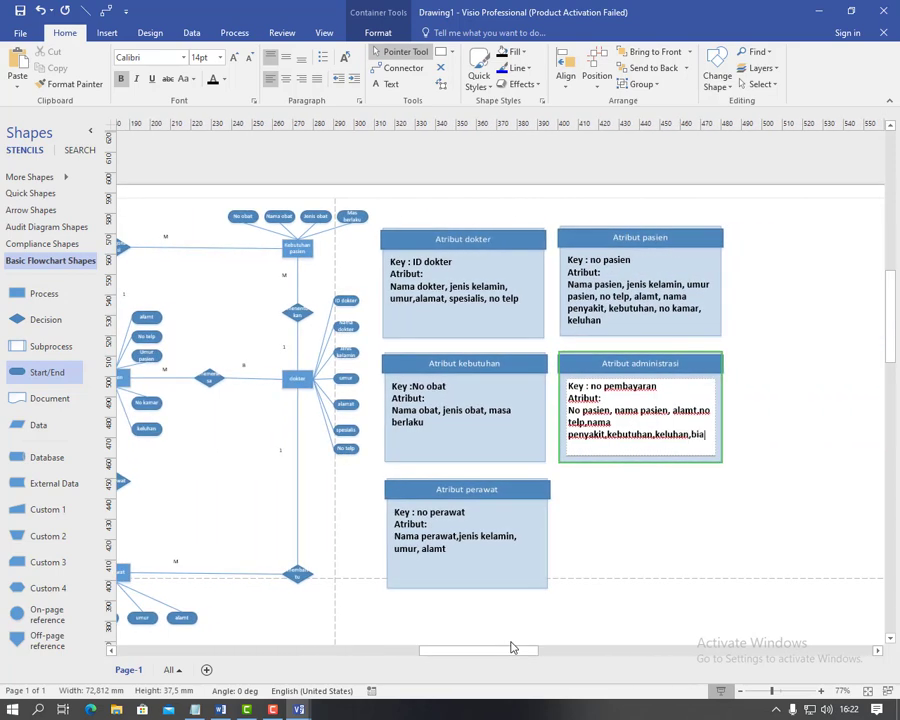
type("ya perawtan")
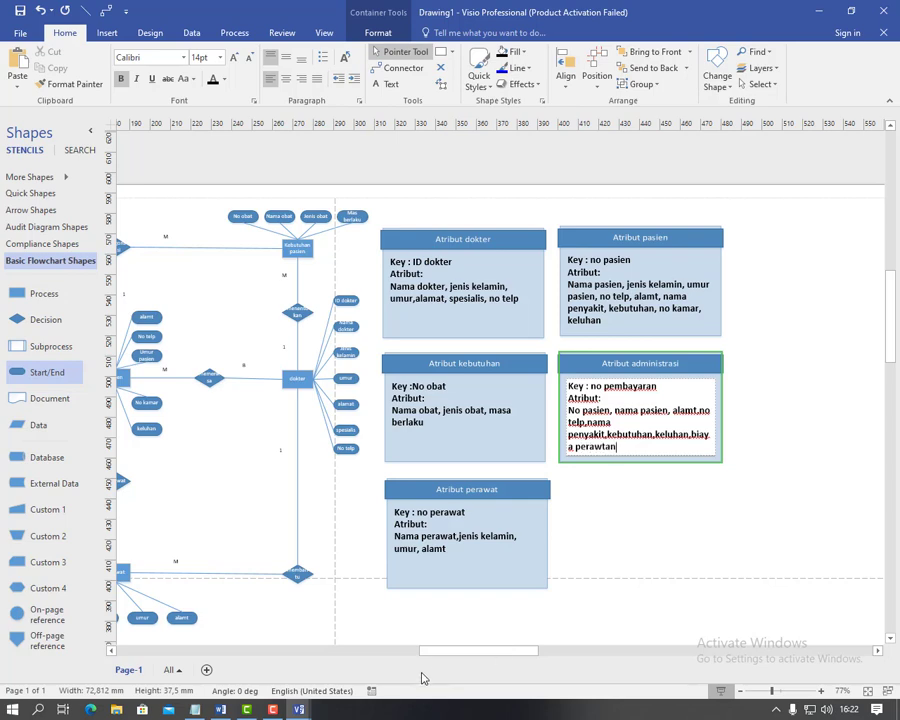
left_click_drag(446, 652, 476, 639)
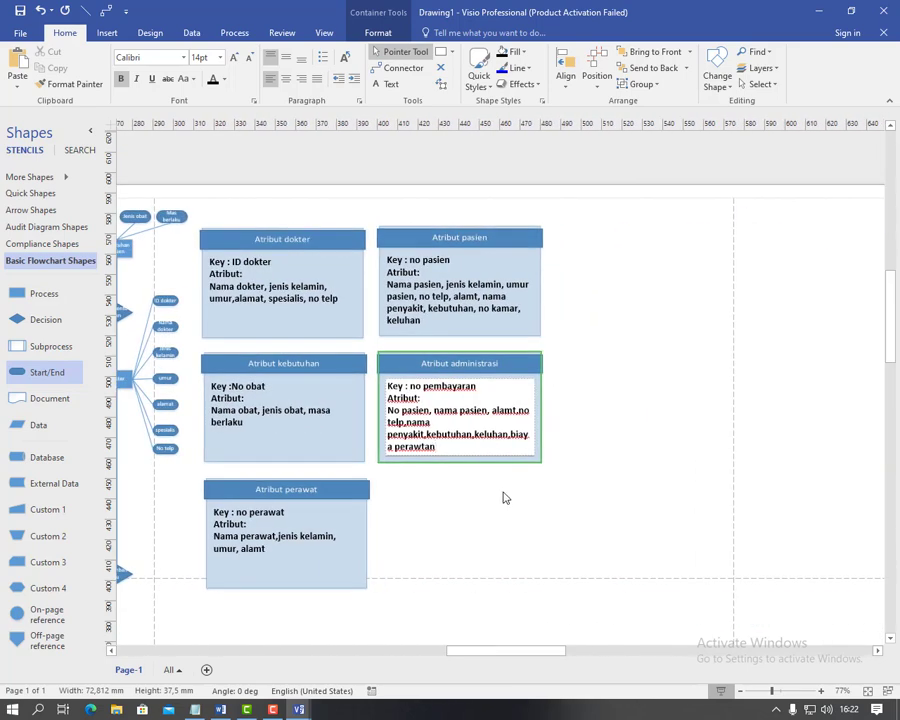
left_click(504, 497)
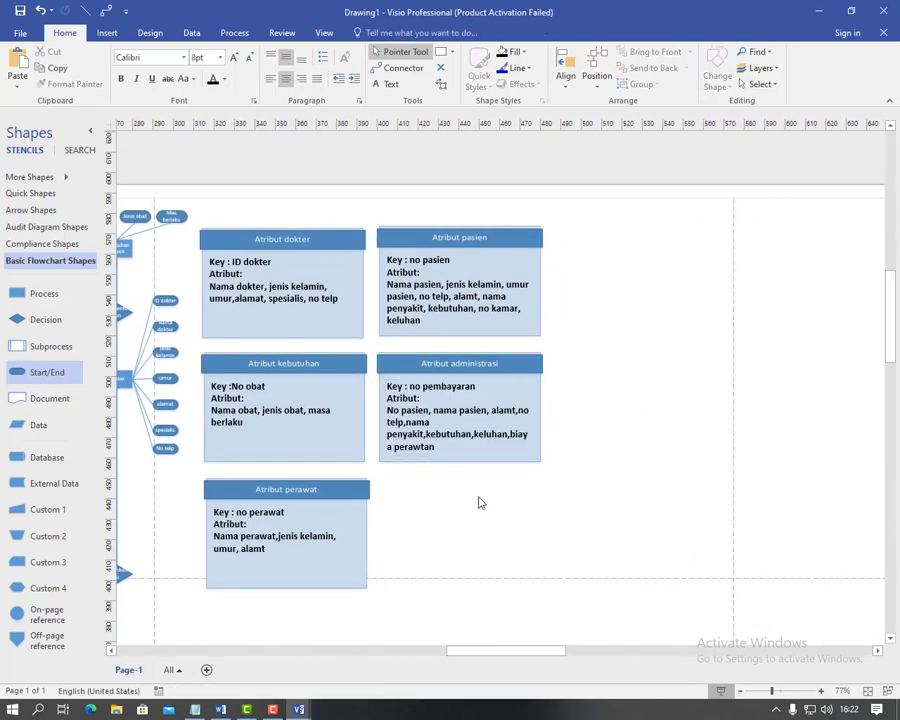
Review the whole diagram and check the dokter, kebutuhan, perawat, pasien and administrasi attribute containers one by one.
left_click_drag(887, 361, 893, 361)
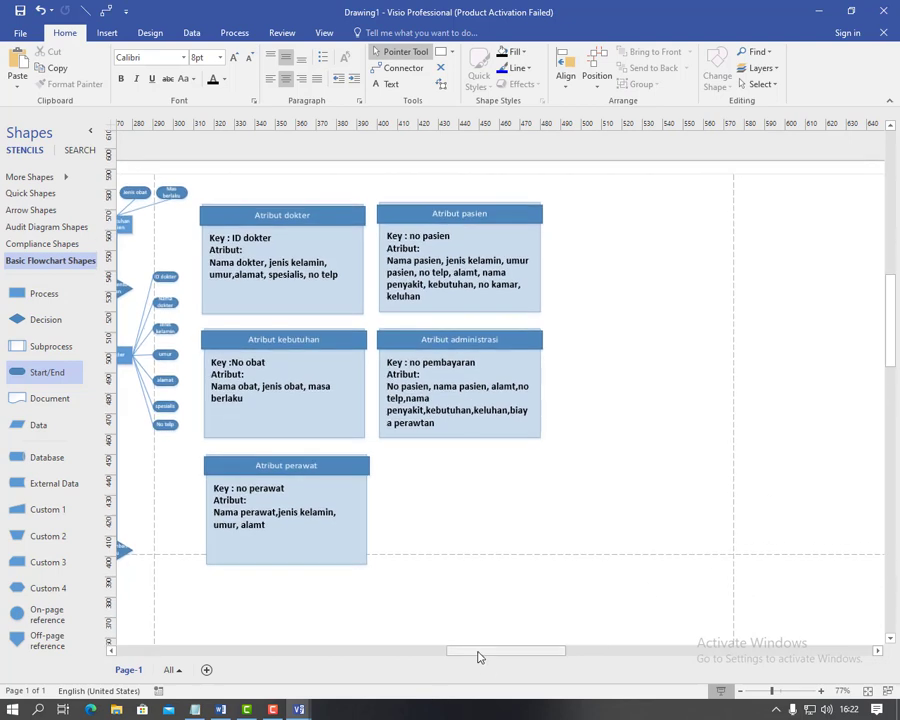
left_click_drag(479, 657, 462, 657)
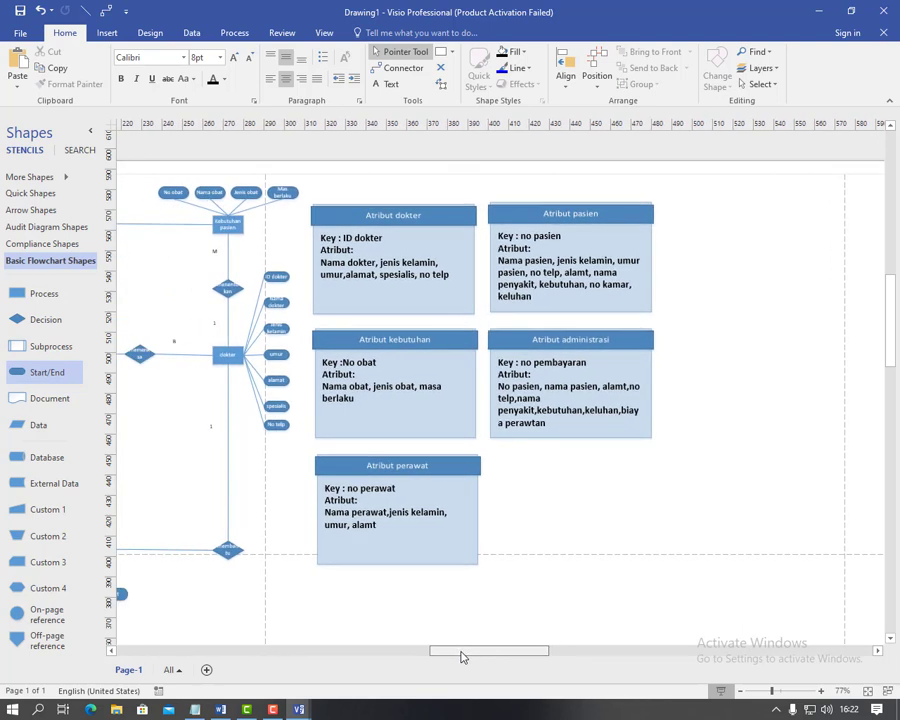
left_click_drag(462, 657, 440, 652)
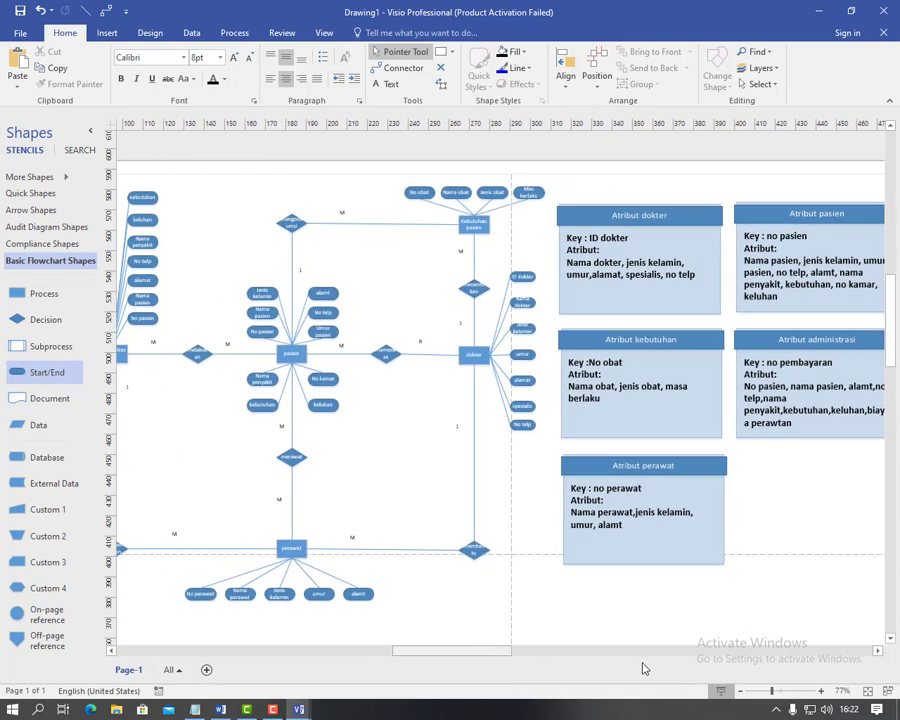
left_click(739, 691)
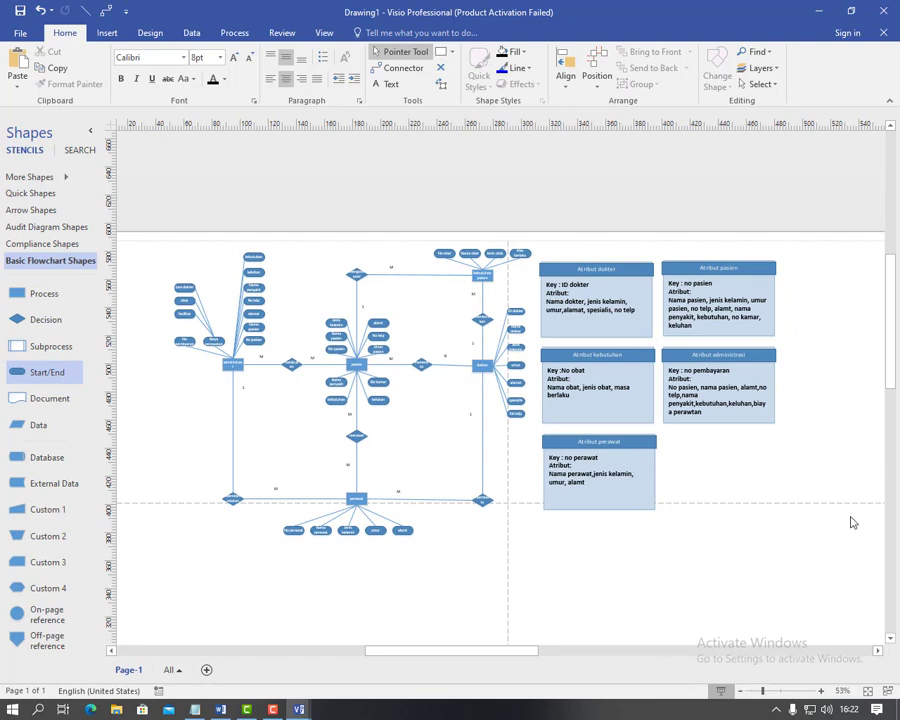
left_click(594, 271)
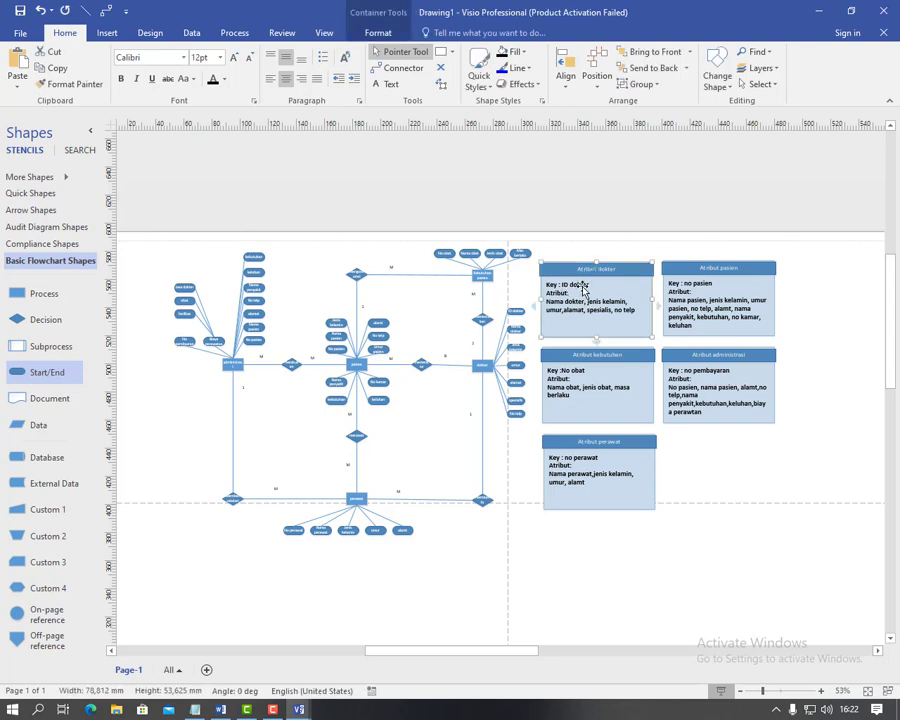
left_click(596, 386)
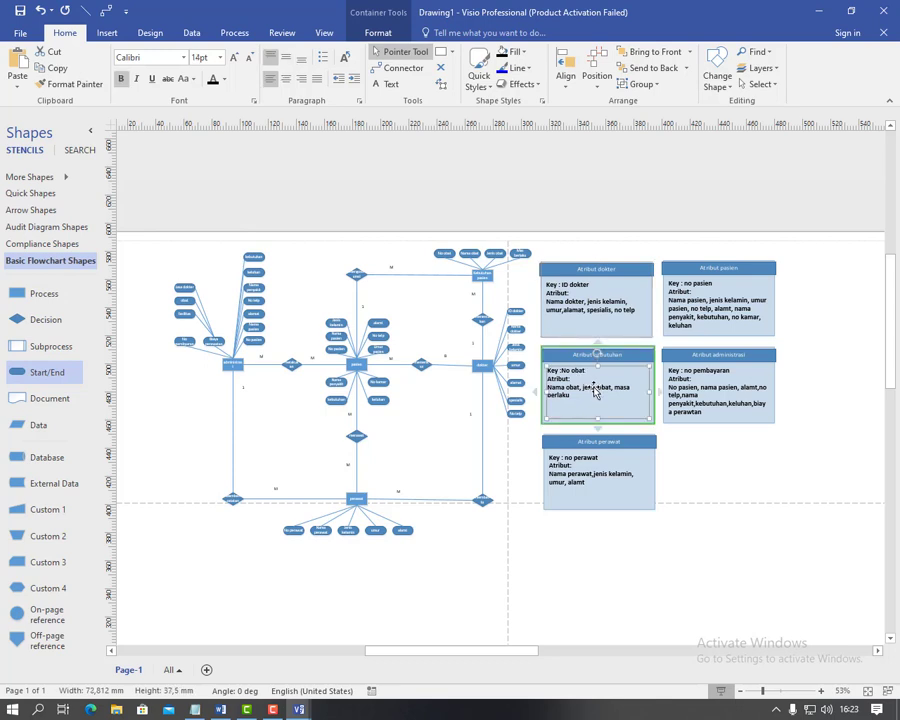
left_click(598, 492)
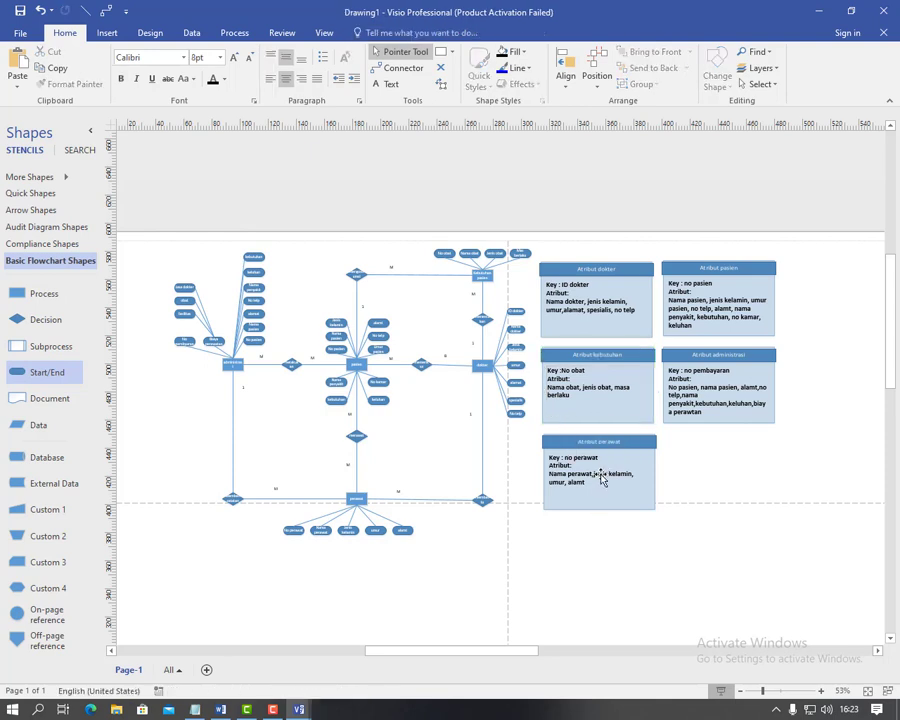
left_click(606, 486)
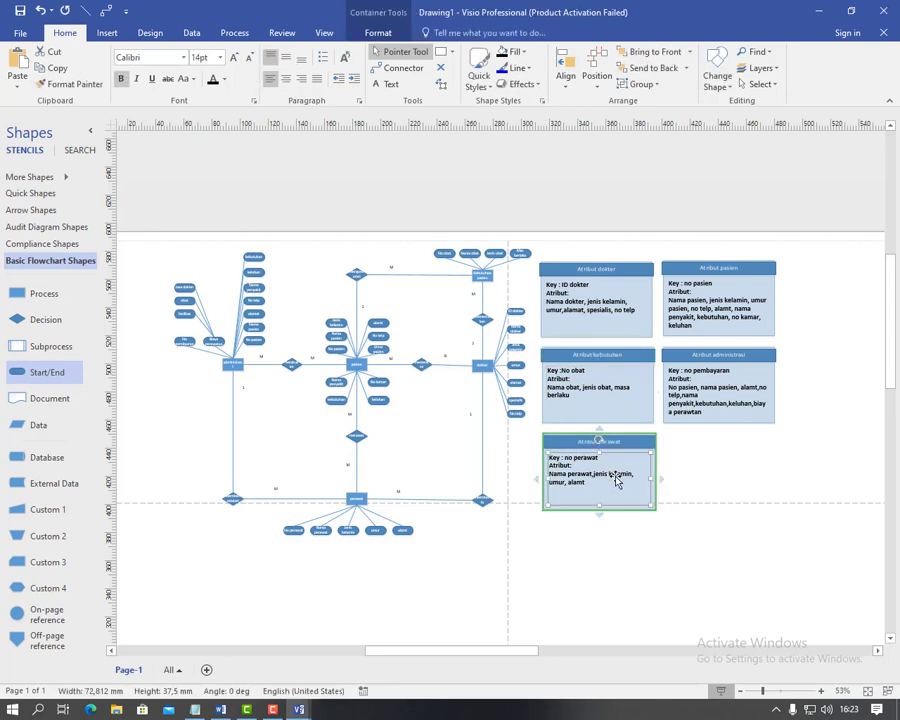
left_click(703, 321)
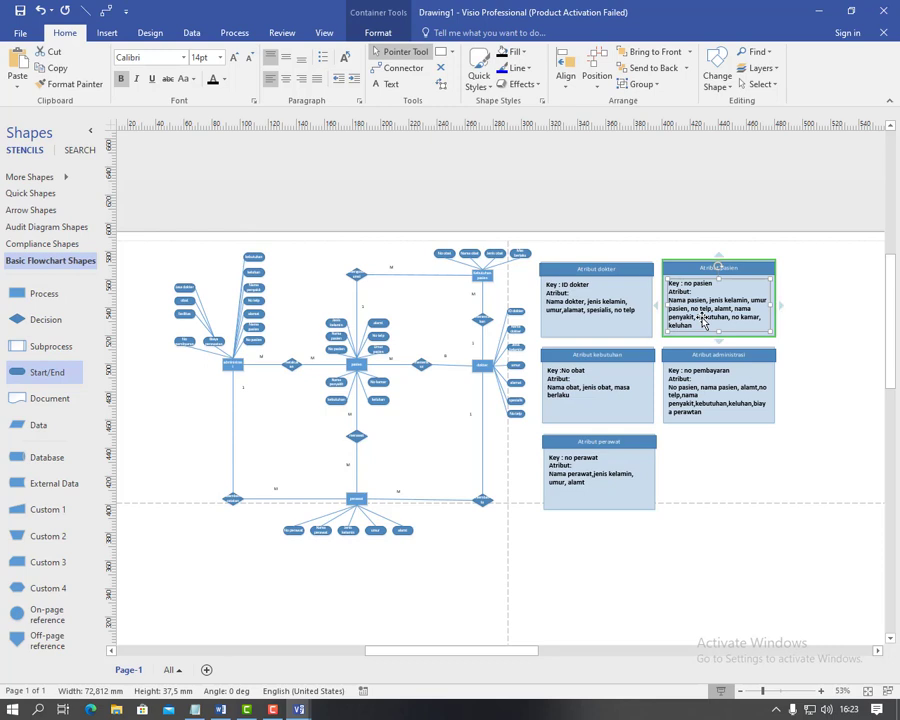
left_click(708, 390)
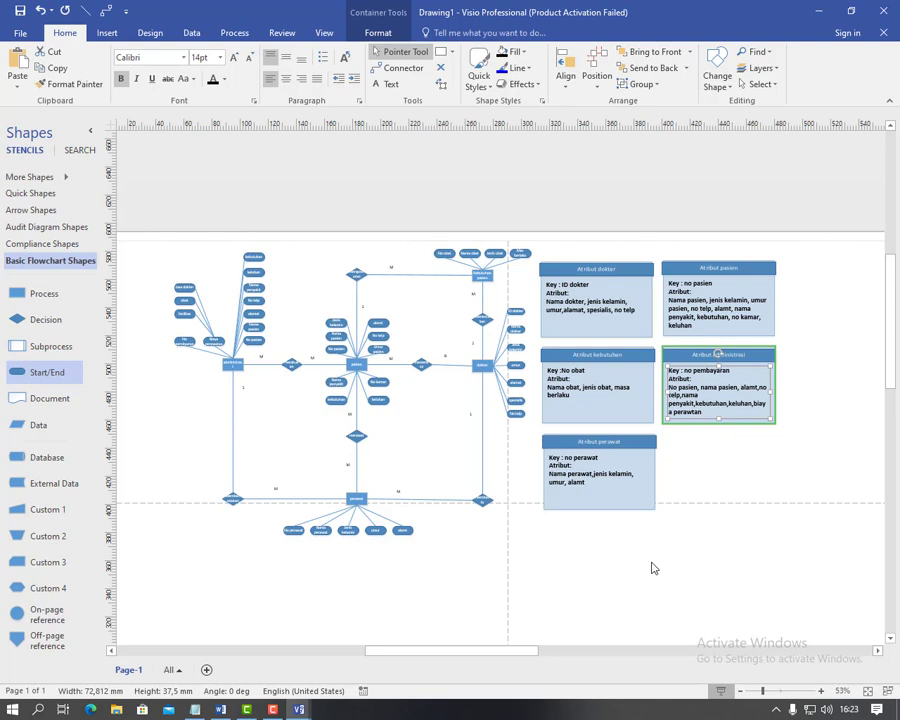
left_click_drag(494, 657, 489, 658)
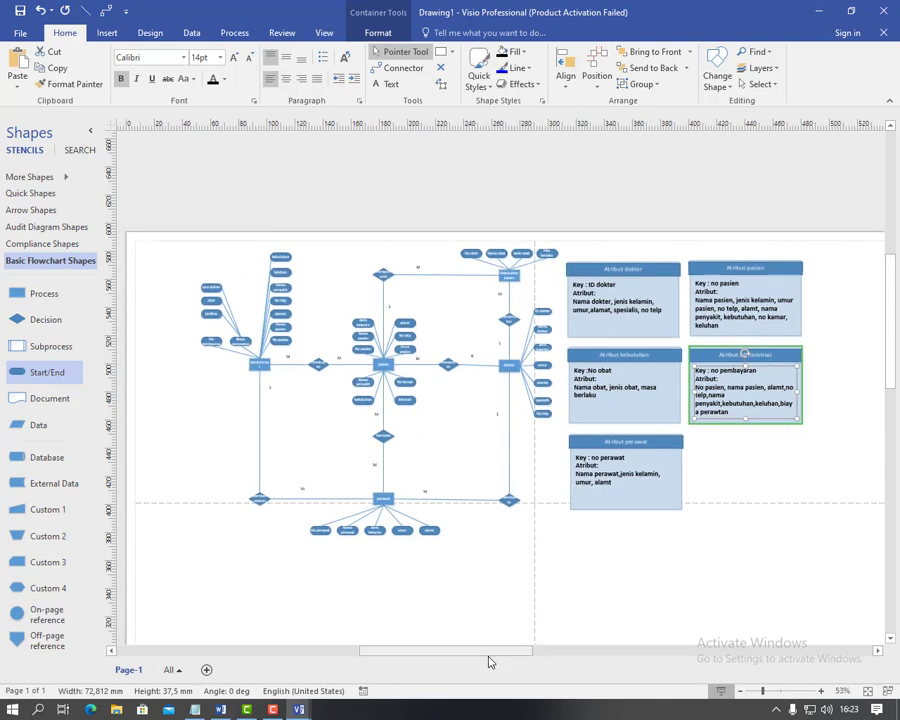